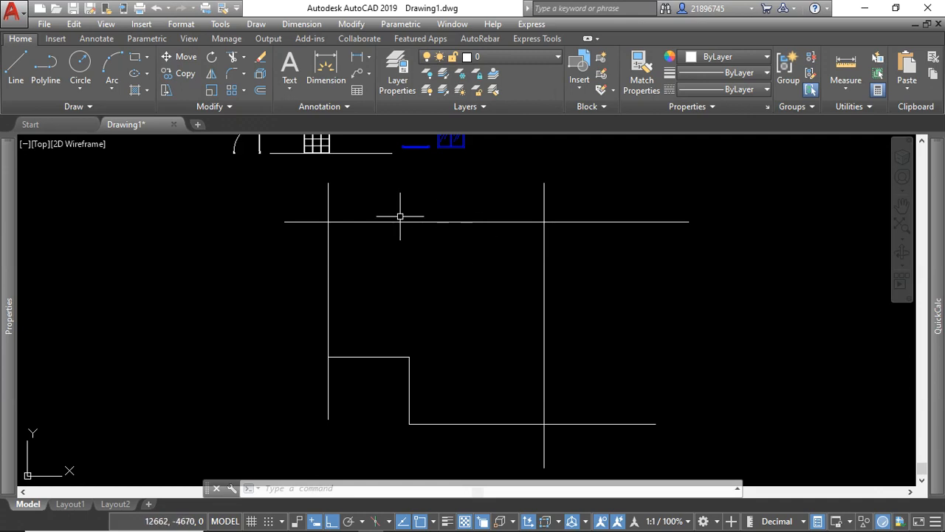
click(353, 197)
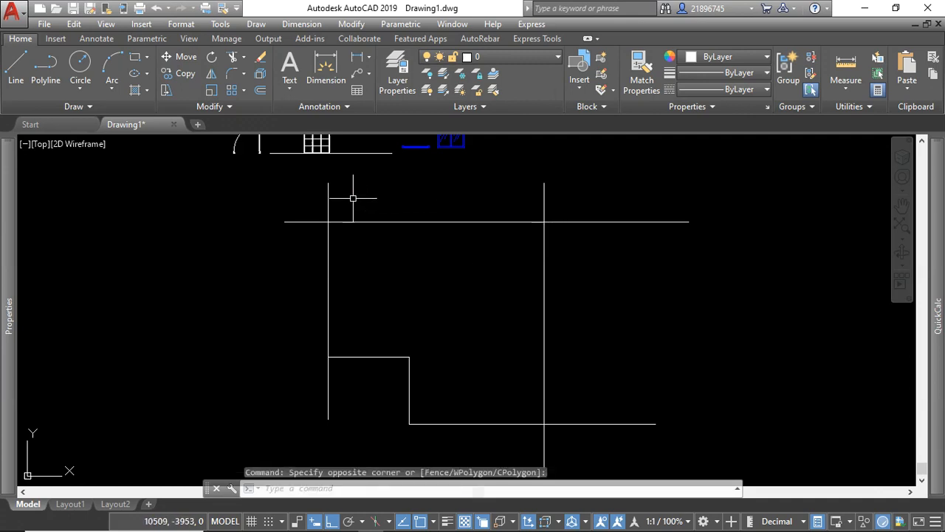
click(560, 200)
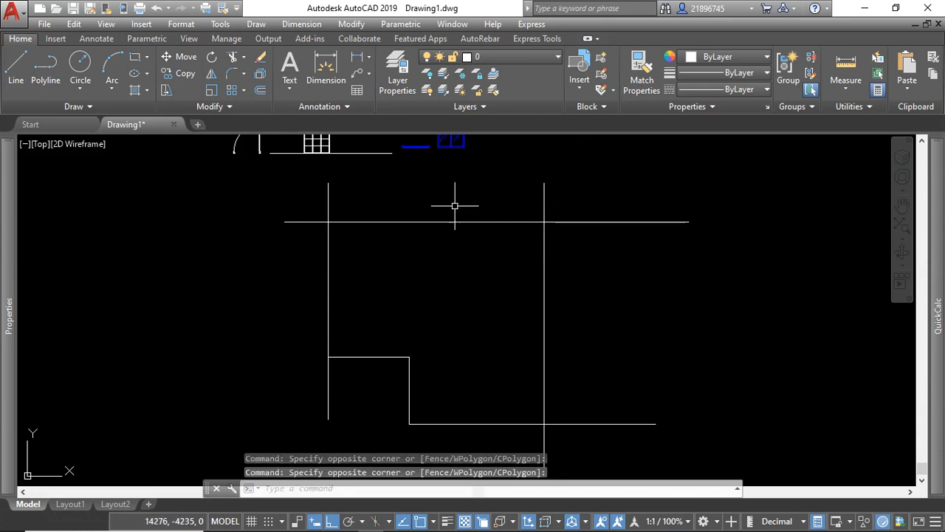
scroll(517, 273, down, 2)
scroll(532, 236, up, 4)
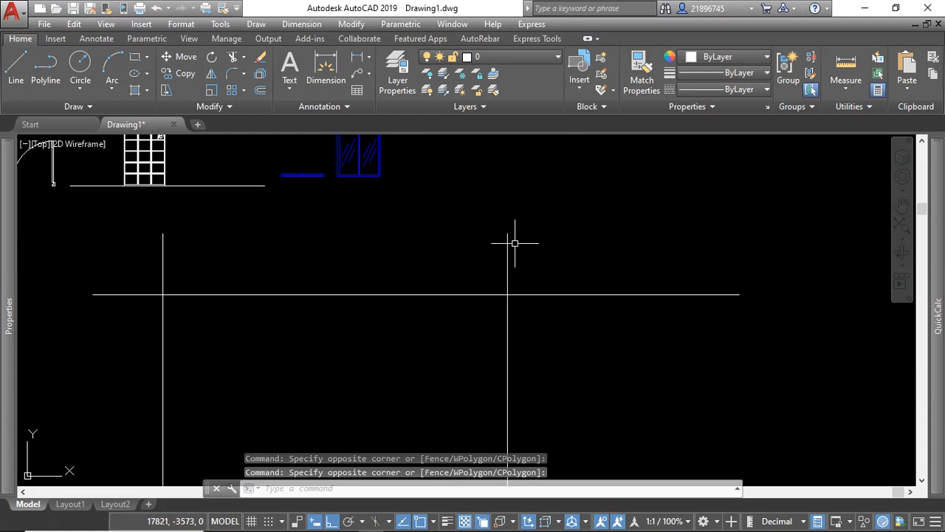
click(539, 255)
click(526, 235)
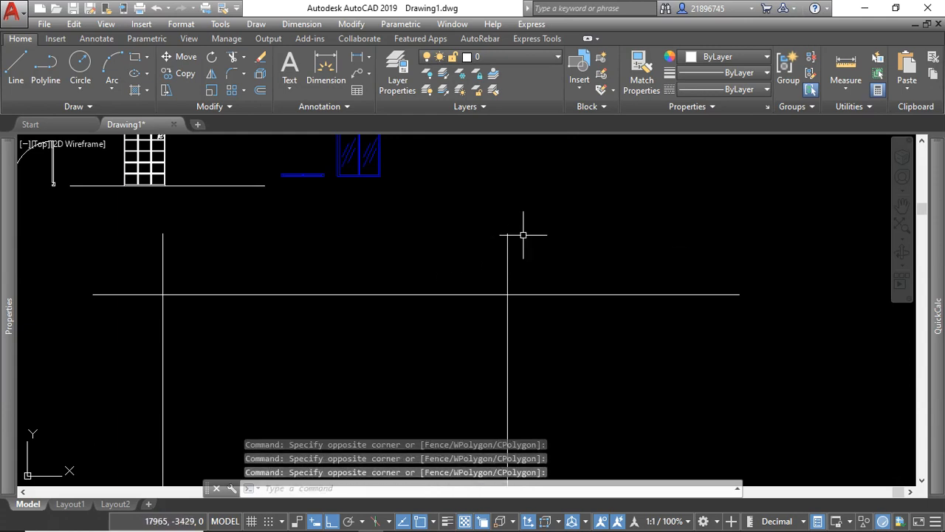
scroll(438, 251, down, 2)
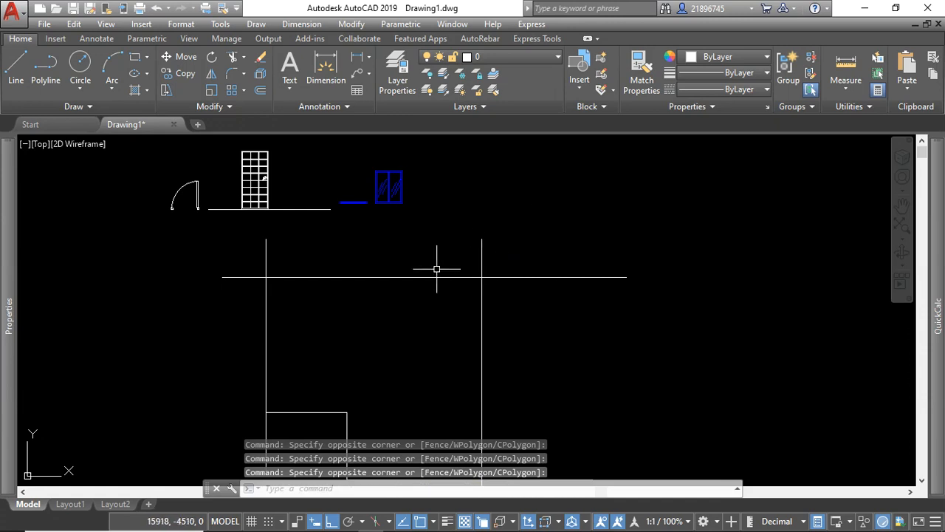
scroll(481, 262, down, 1)
scroll(473, 268, up, 1)
scroll(373, 240, down, 1)
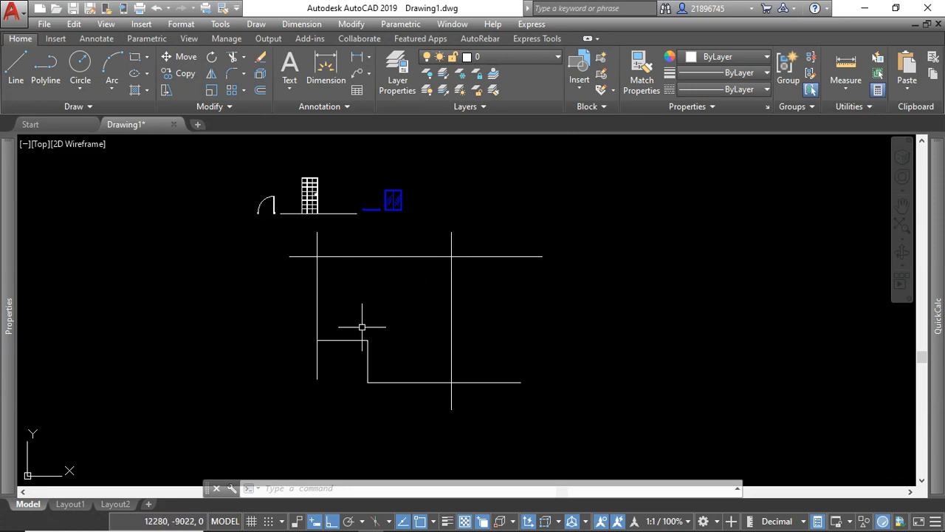
scroll(362, 326, up, 4)
scroll(467, 318, down, 2)
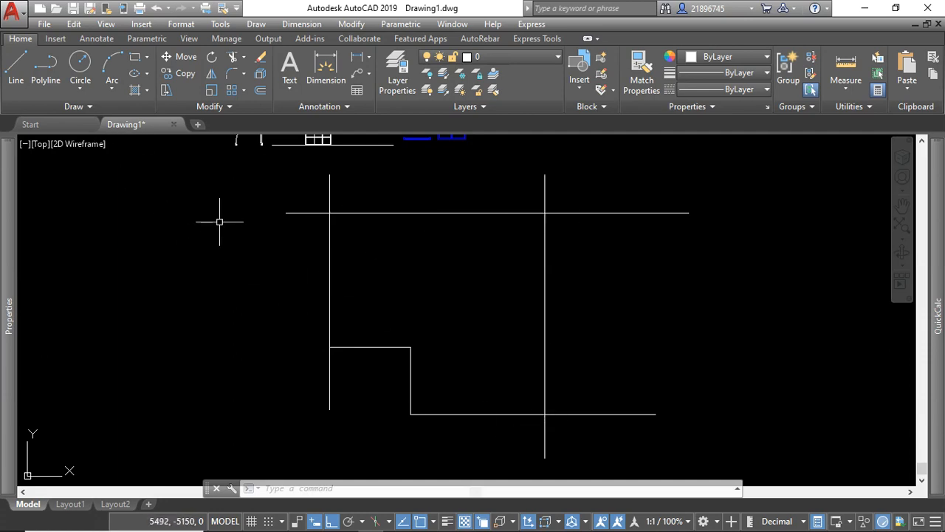
click(39, 83)
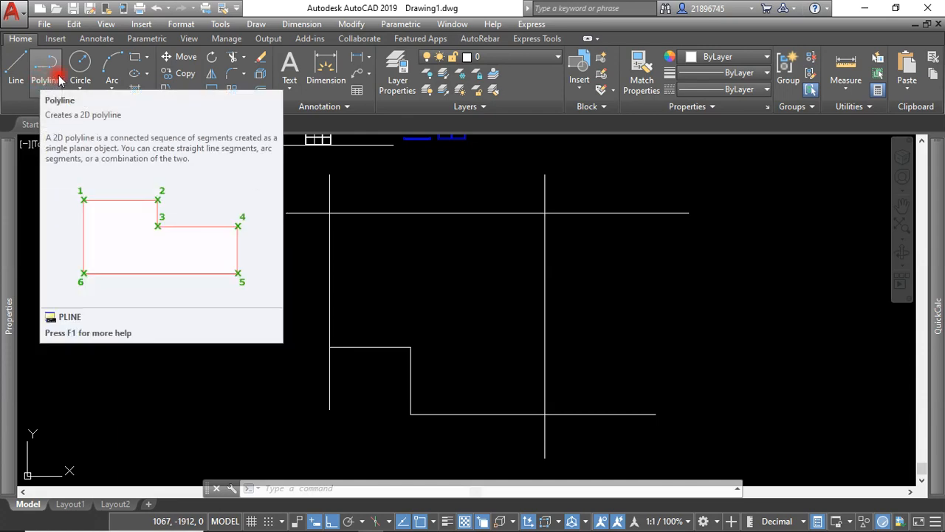
click(433, 264)
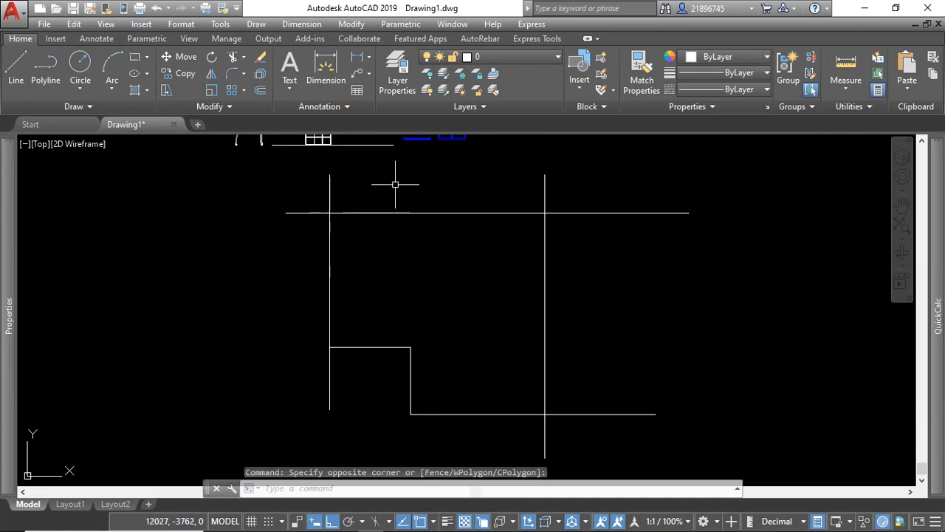
Set the Offset distance to 200 for the wall lines, then leave the command.
click(260, 91)
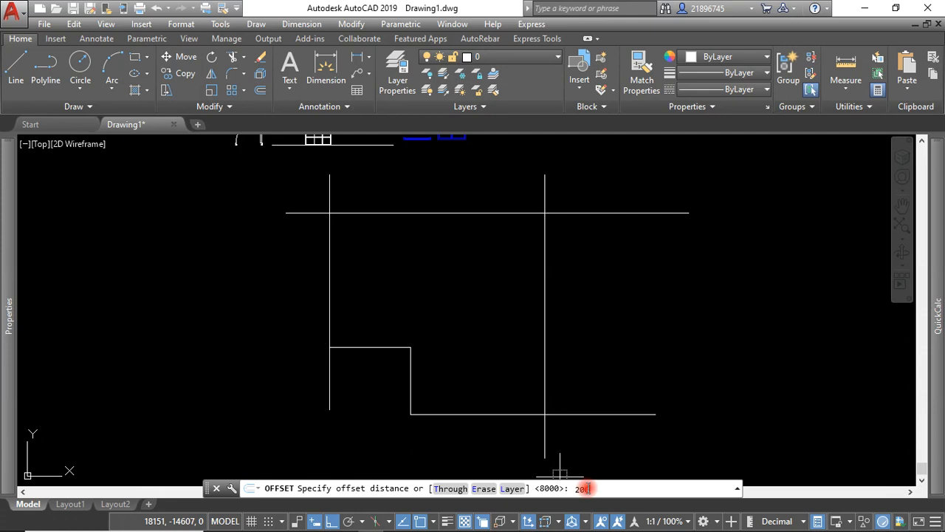
text(200)
key(Return)
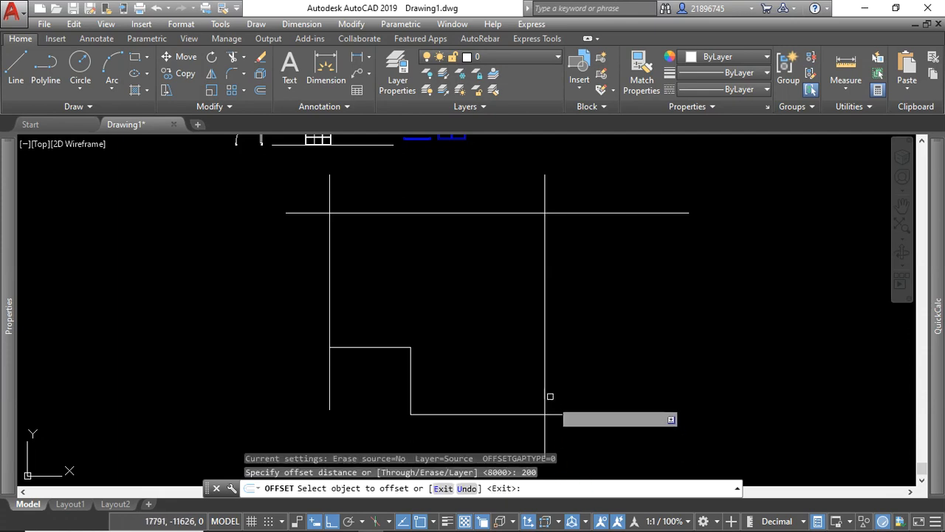
click(544, 362)
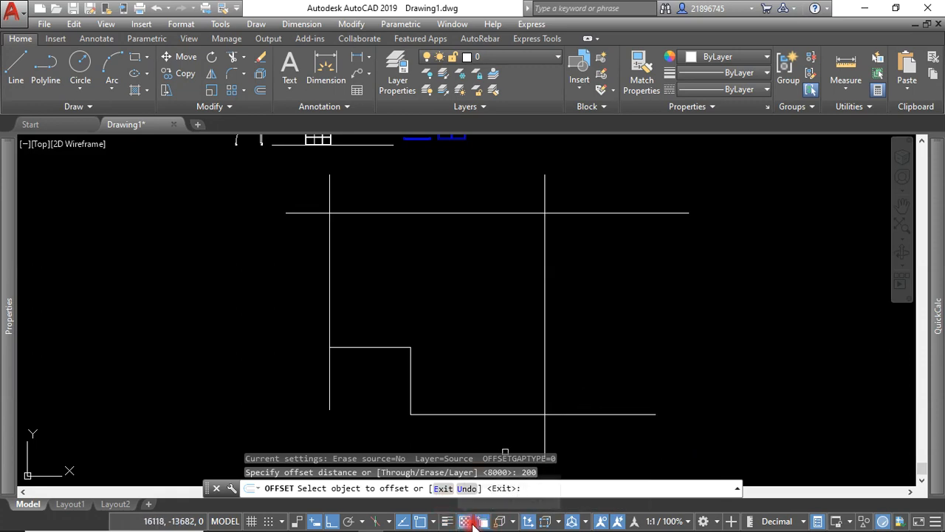
right_click(570, 275)
click(599, 286)
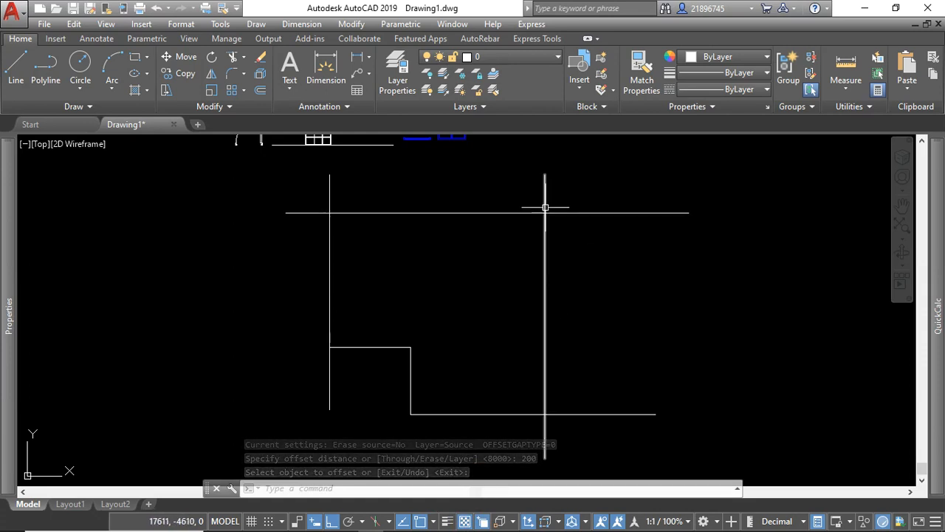
Delete the duplicate polyline that overlaps the upper horizontal and right vertical wall lines.
click(568, 256)
click(567, 245)
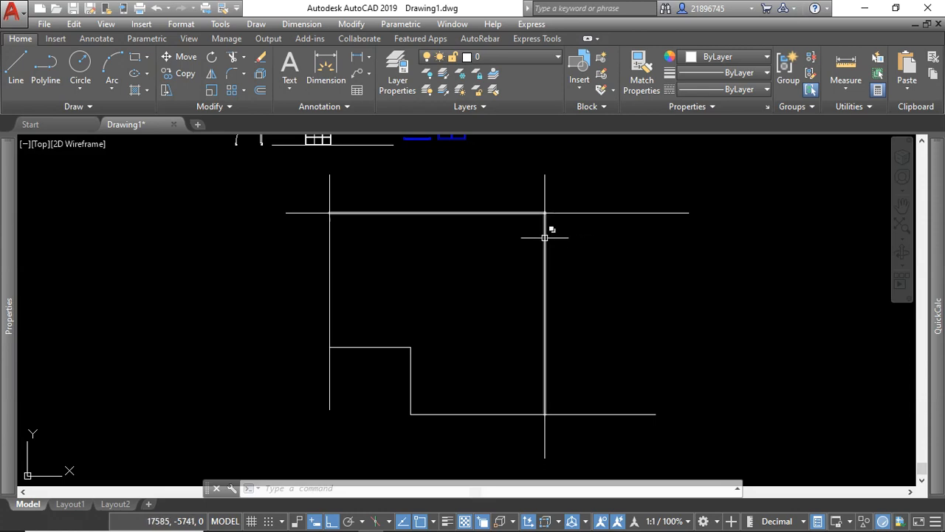
click(545, 237)
click(607, 271)
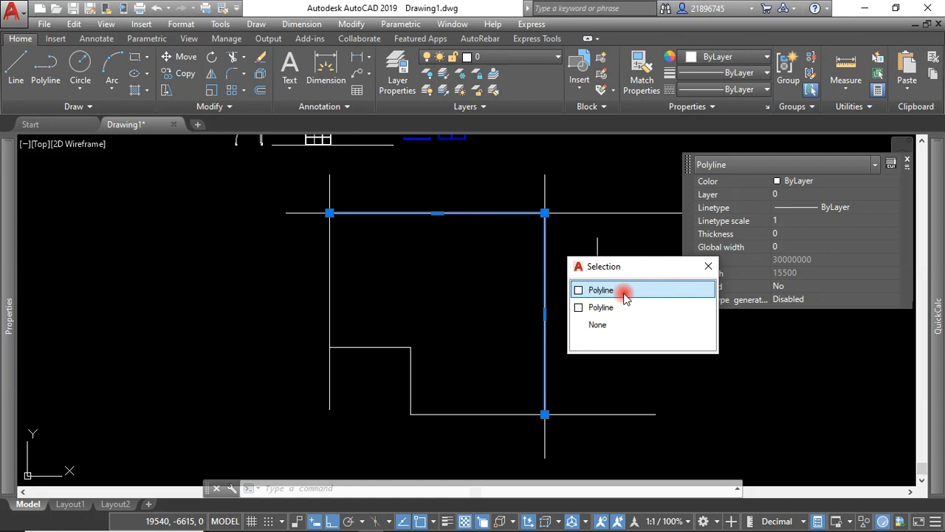
click(624, 293)
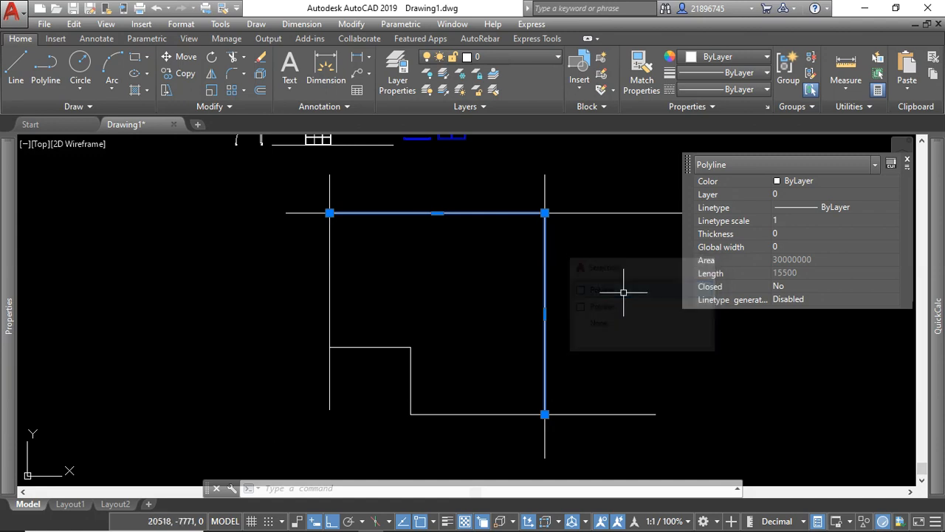
key(Delete)
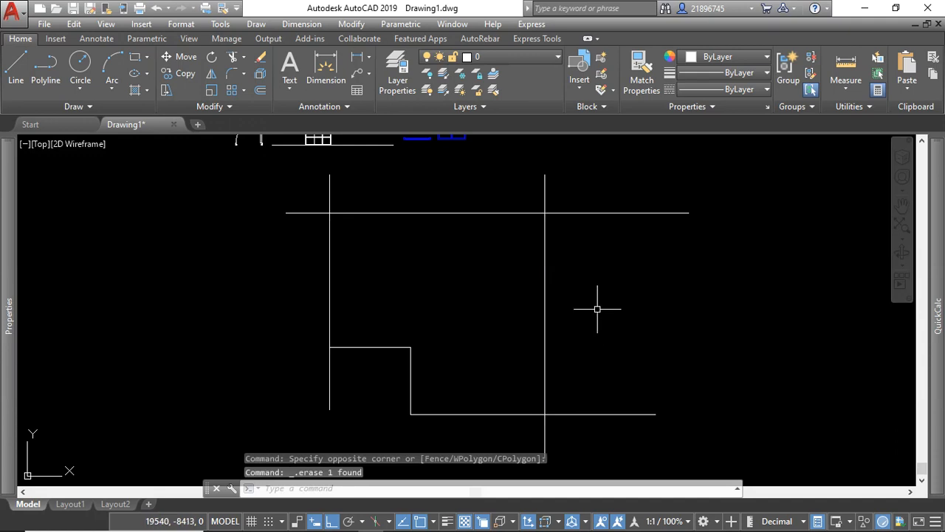
Offset the right vertical wall line and the upper horizontal wall line 200 toward the room's interior.
scroll(624, 232, down, 2)
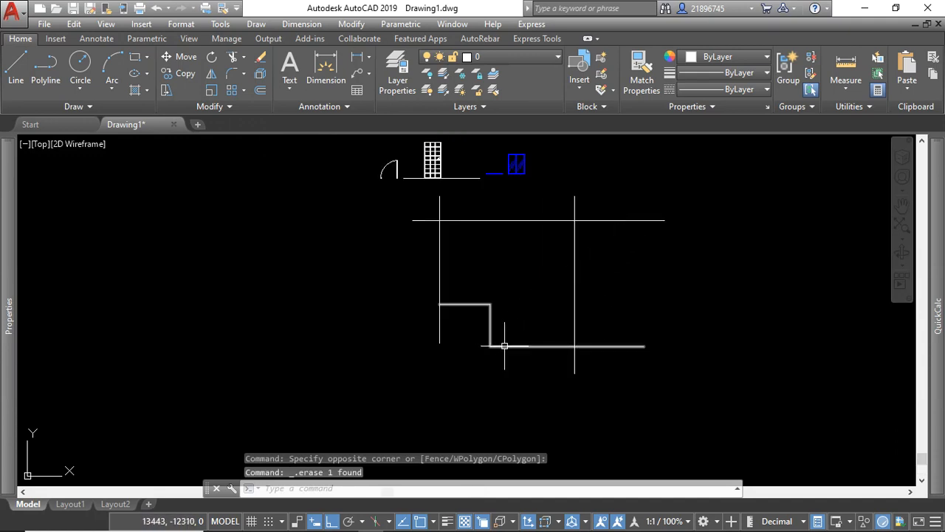
click(260, 91)
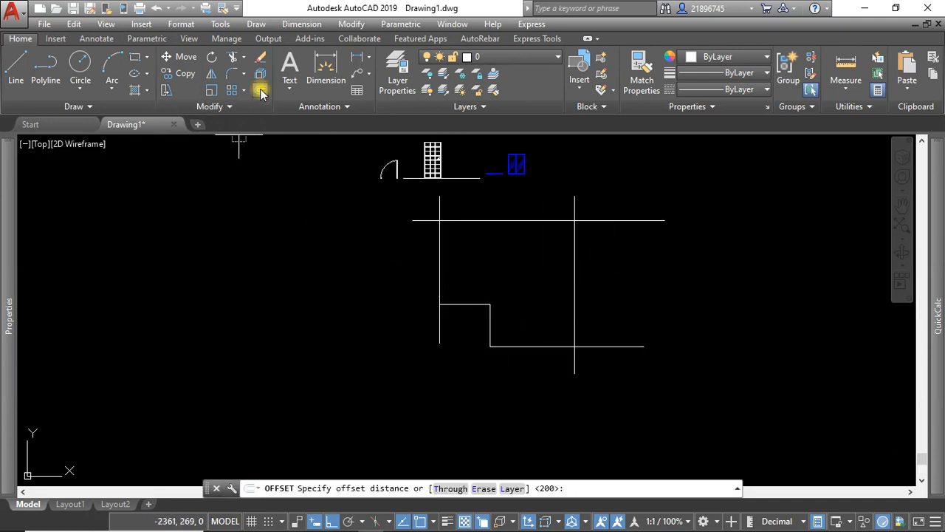
click(346, 490)
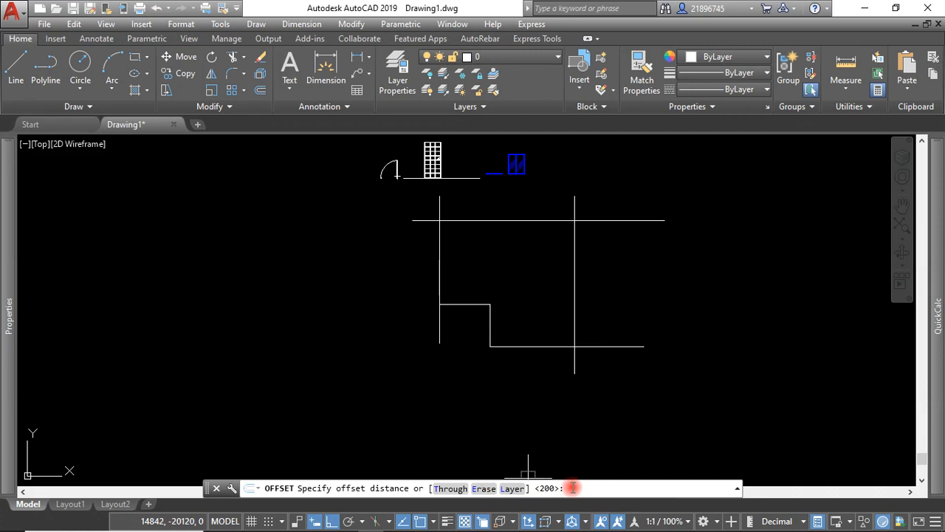
key(Return)
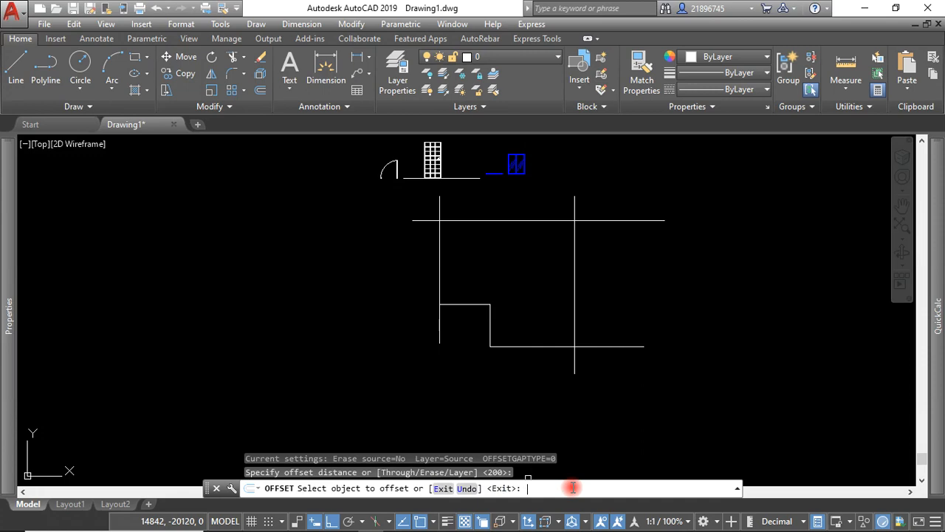
click(575, 305)
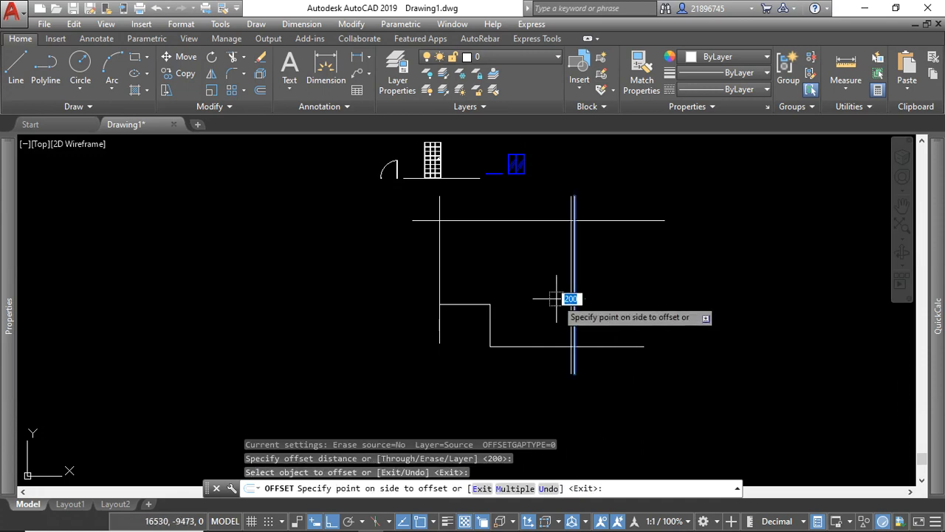
click(556, 298)
click(545, 220)
click(551, 254)
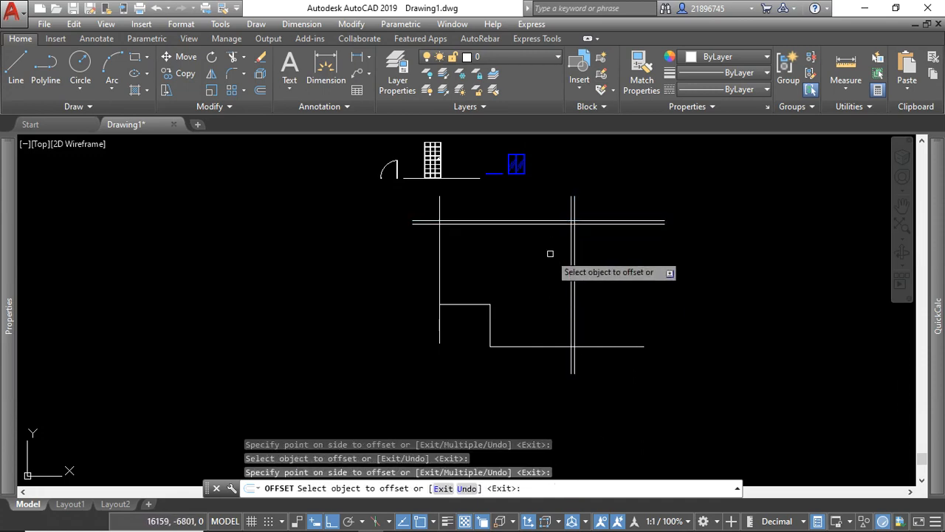
Offset the left vertical wall line and the stepped lower polyline 200 toward the room's interior.
click(440, 328)
click(467, 320)
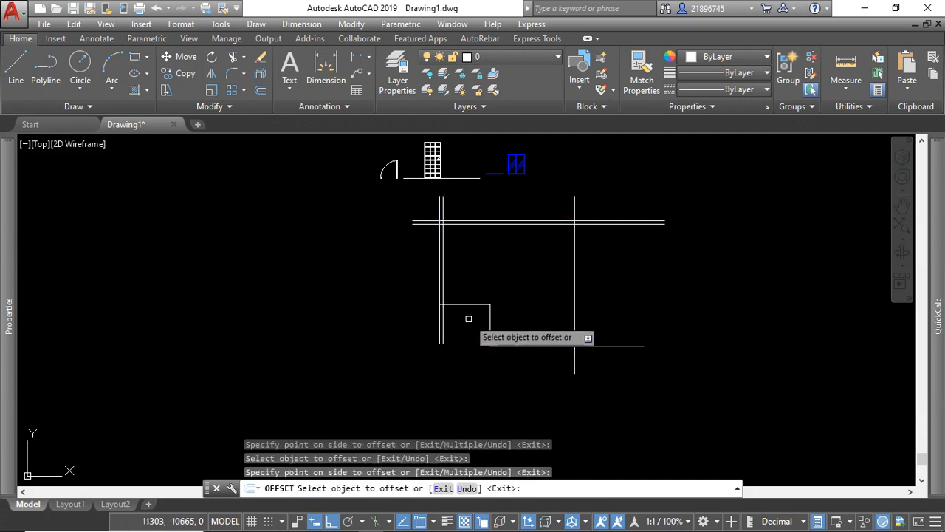
click(465, 303)
click(500, 273)
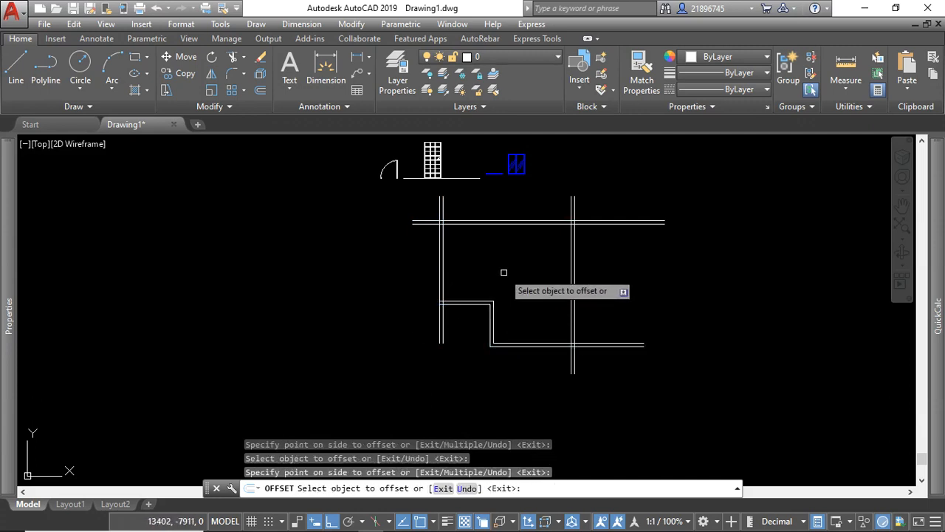
key(Escape)
Trim the wall lines overhanging the upper-left and lower-left corners, using all eight polylines as cutting edges.
scroll(596, 294, up, 4)
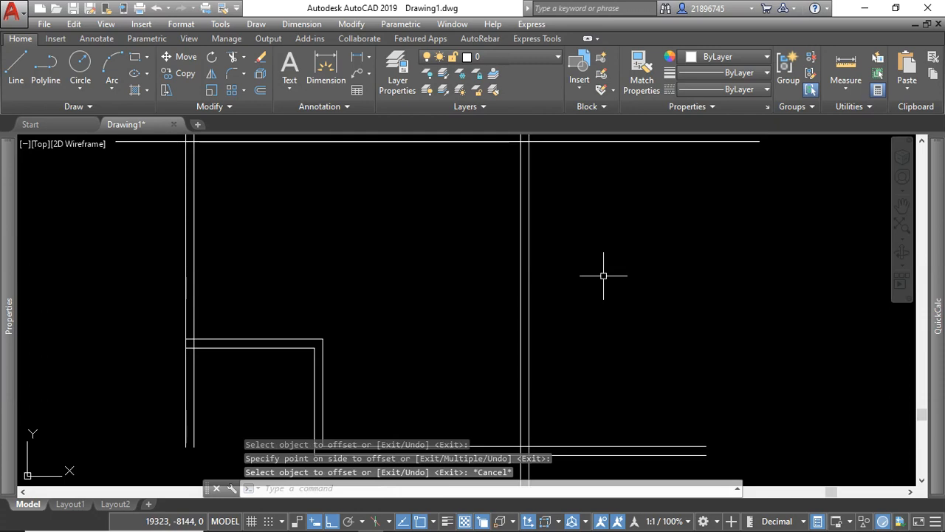
scroll(603, 274, down, 2)
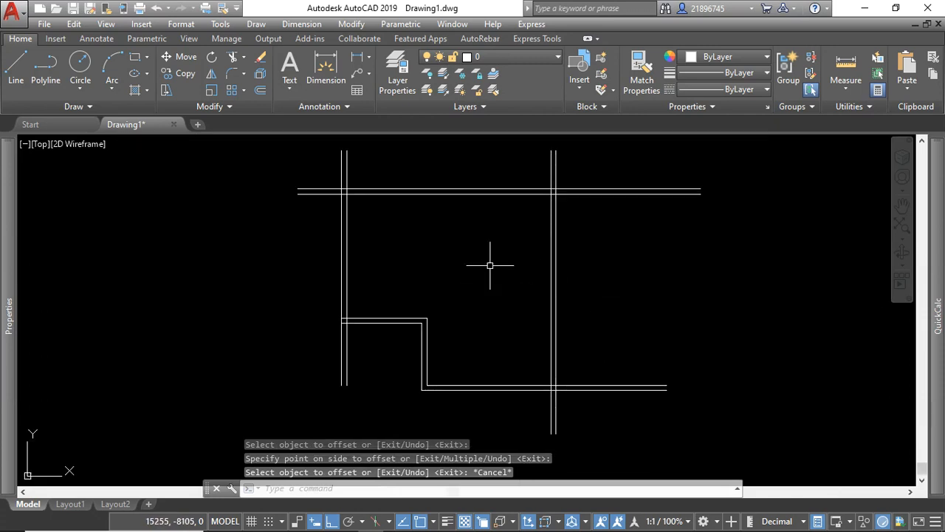
click(635, 173)
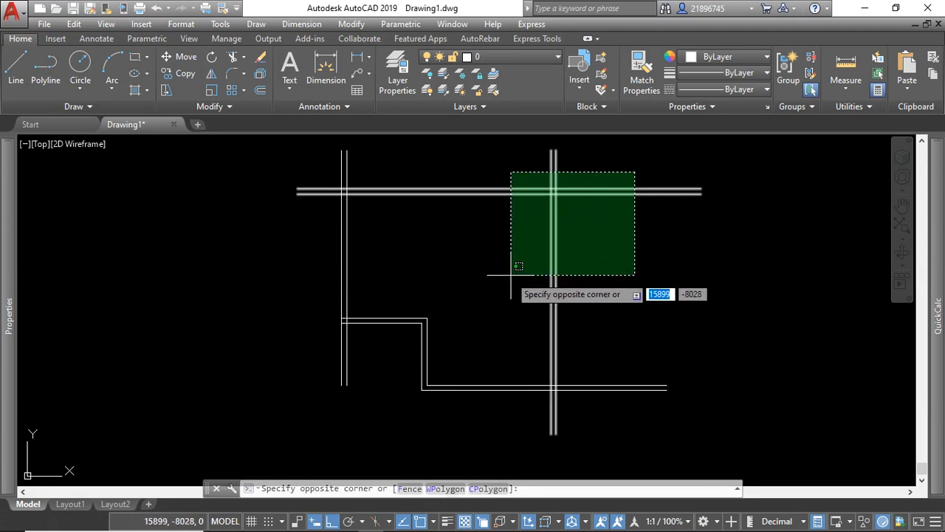
click(319, 405)
click(234, 64)
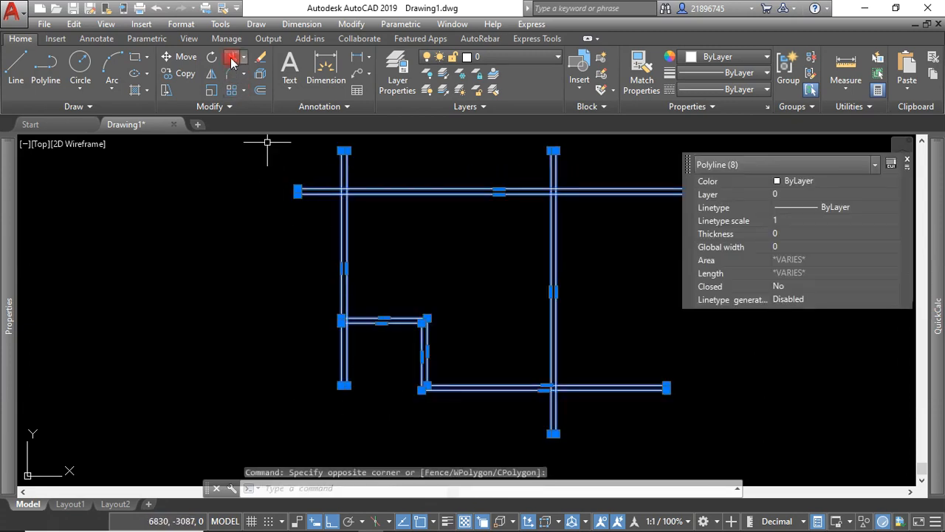
click(396, 161)
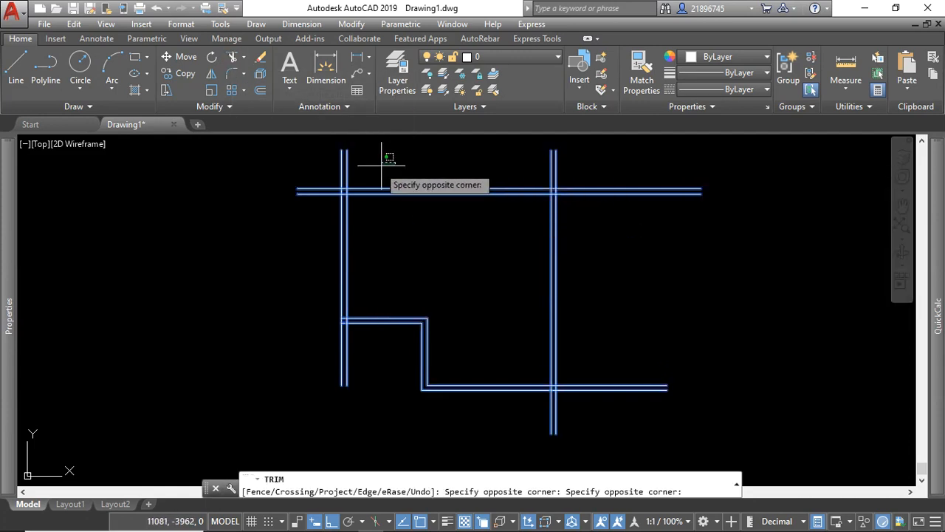
click(304, 175)
click(326, 175)
click(302, 219)
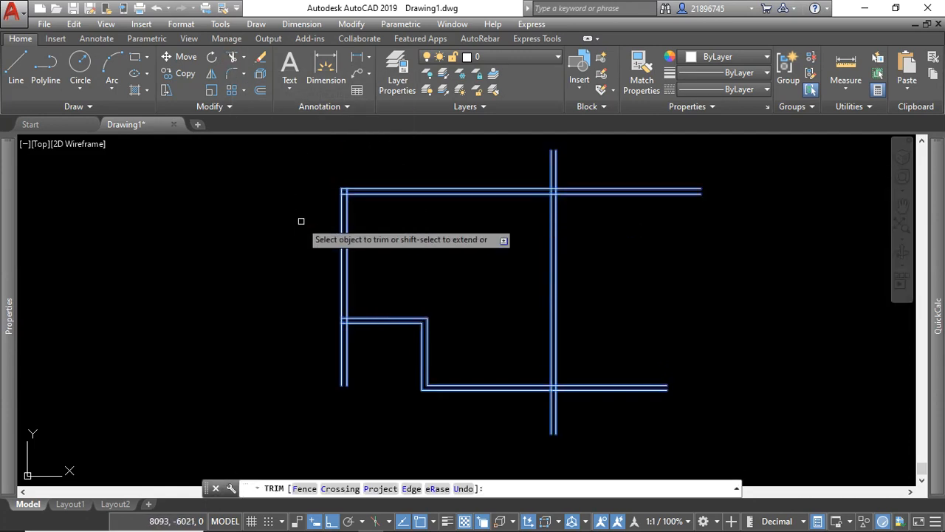
click(360, 347)
click(287, 359)
Trim the wall lines overhanging the lower-right and upper-right corners of the plan.
click(570, 403)
click(516, 415)
click(599, 403)
click(594, 359)
click(597, 213)
click(581, 169)
click(573, 174)
click(507, 170)
scroll(560, 173, up, 2)
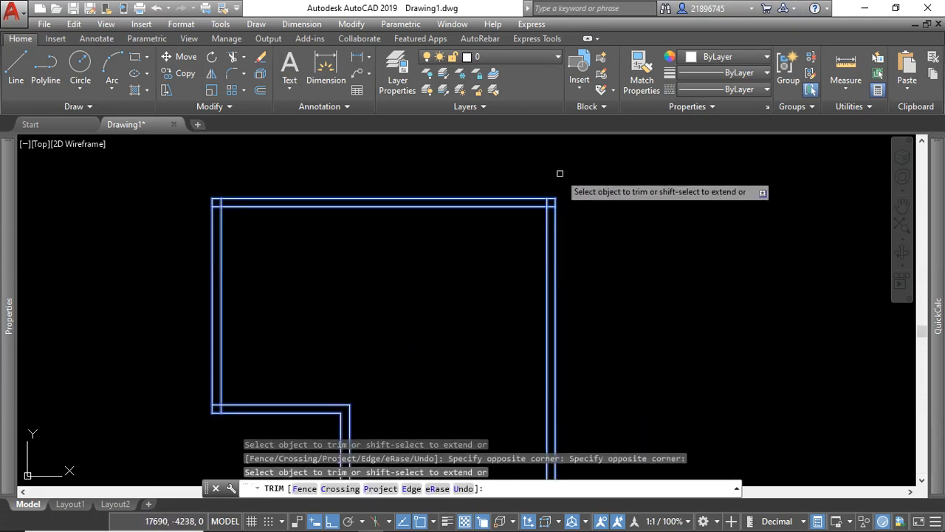
key(Escape)
Trim the overhanging inner wall line ends at the upper-left corner, using the four inner wall polylines as cutting edges.
scroll(483, 184, down, 2)
scroll(317, 197, up, 3)
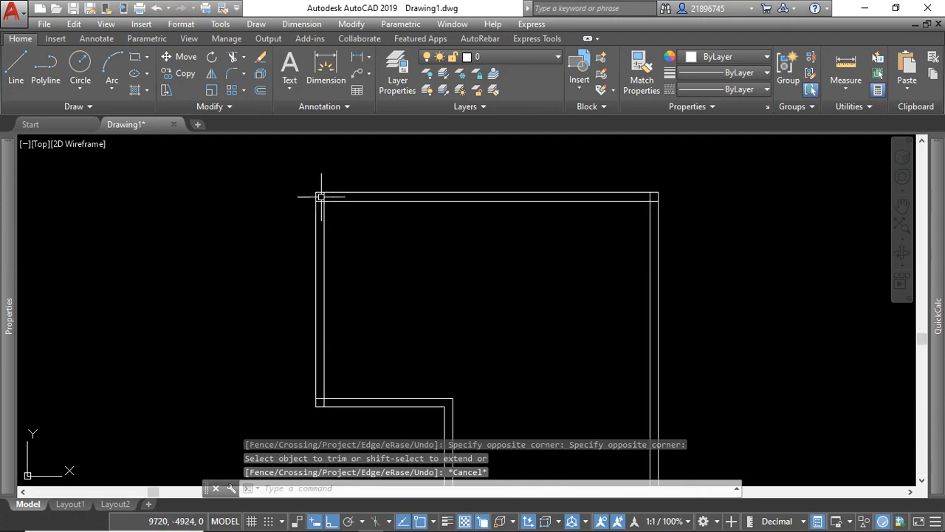
click(336, 201)
click(280, 183)
scroll(327, 183, down, 3)
scroll(521, 181, up, 4)
click(527, 202)
click(499, 164)
scroll(499, 164, down, 4)
scroll(495, 333, up, 4)
click(513, 282)
click(470, 306)
scroll(479, 314, down, 4)
scroll(314, 302, up, 4)
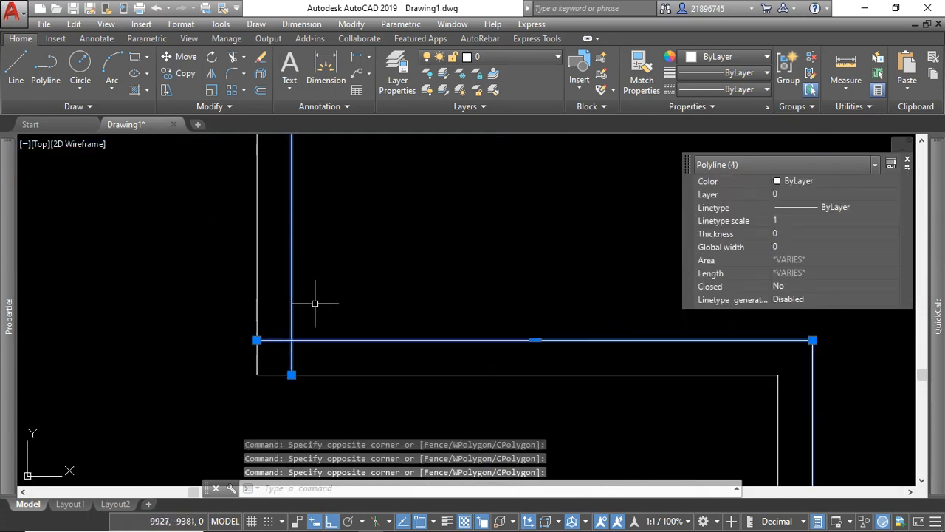
click(232, 56)
scroll(342, 301, down, 4)
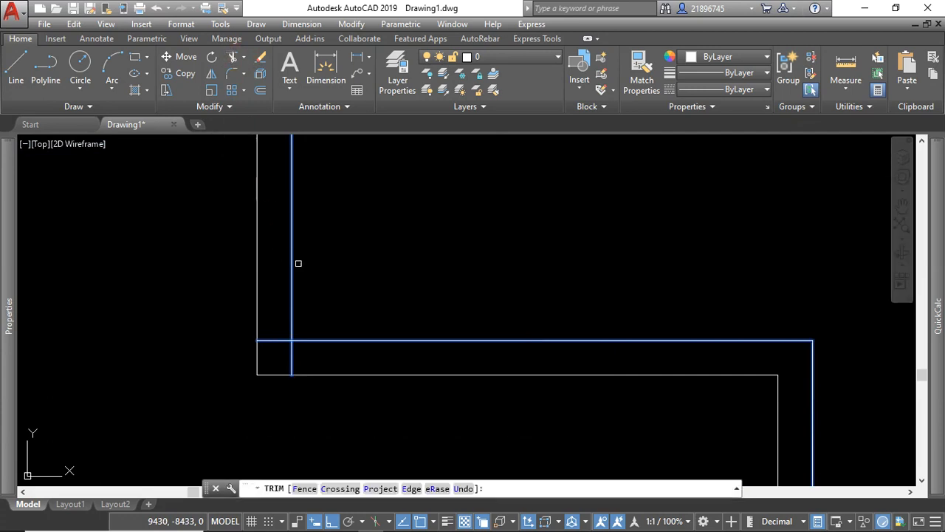
scroll(342, 301, up, 5)
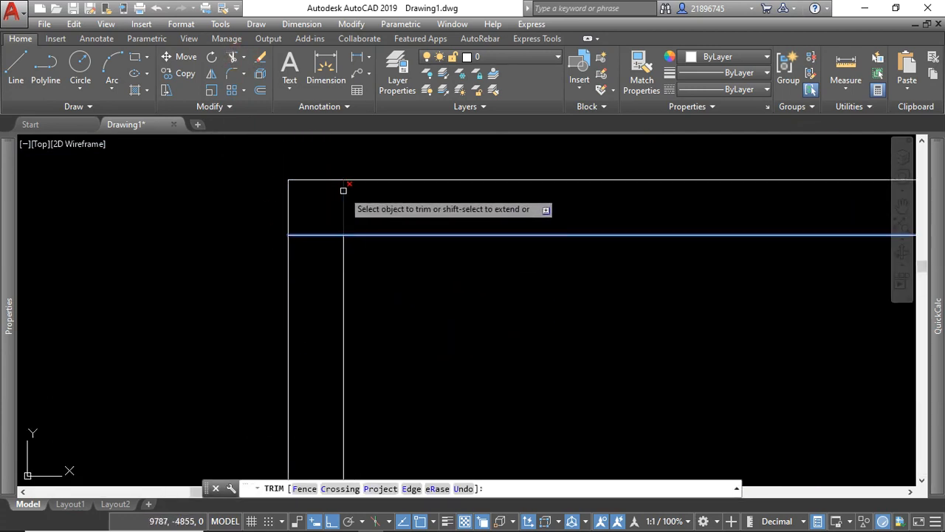
Trim the inner wall line overhangs at the lower-left and lower-right corners of the plan.
scroll(317, 281, down, 4)
scroll(327, 332, up, 4)
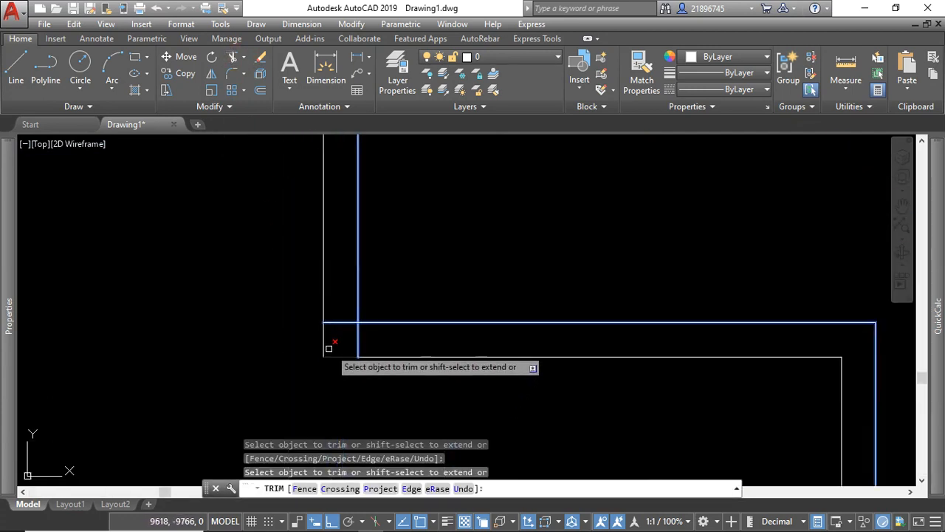
scroll(333, 270, down, 4)
scroll(401, 288, up, 3)
scroll(513, 338, down, 4)
scroll(517, 259, up, 4)
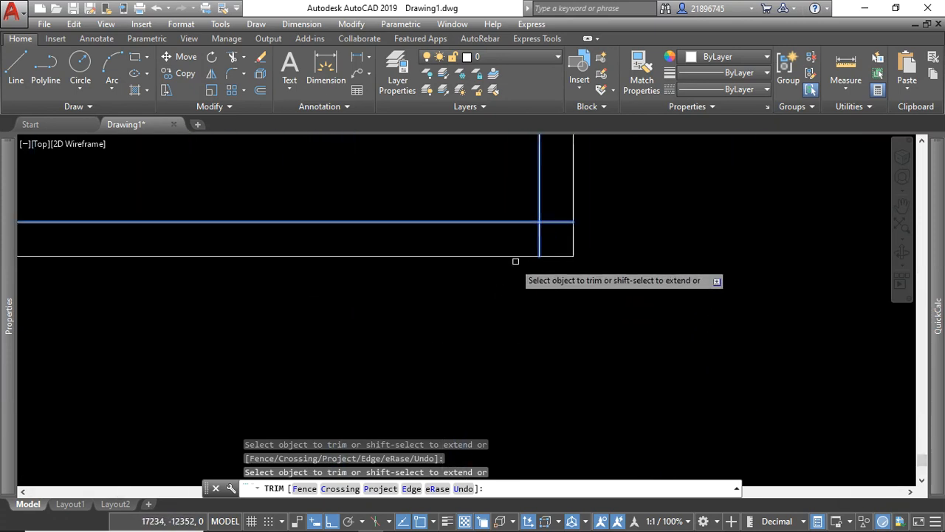
click(560, 222)
click(544, 235)
click(522, 235)
scroll(550, 328, down, 4)
scroll(551, 336, down, 3)
key(Escape)
scroll(571, 280, up, 2)
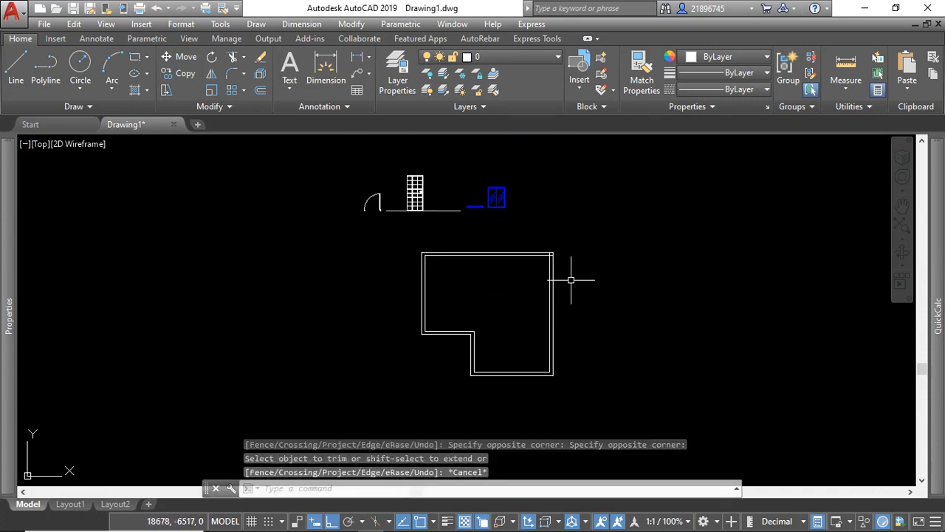
Move the door and window symbols above the plan horizontally to the left, clear of the floor plan.
click(561, 235)
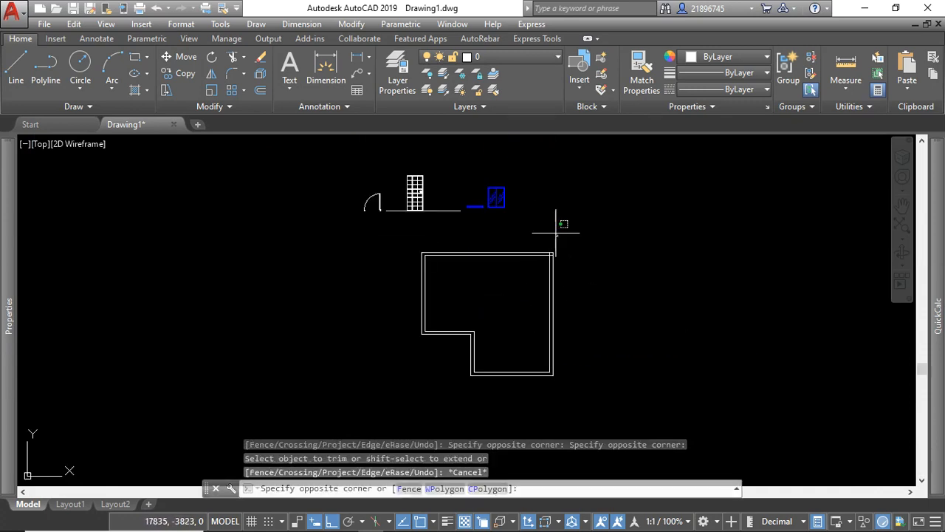
click(338, 159)
click(464, 212)
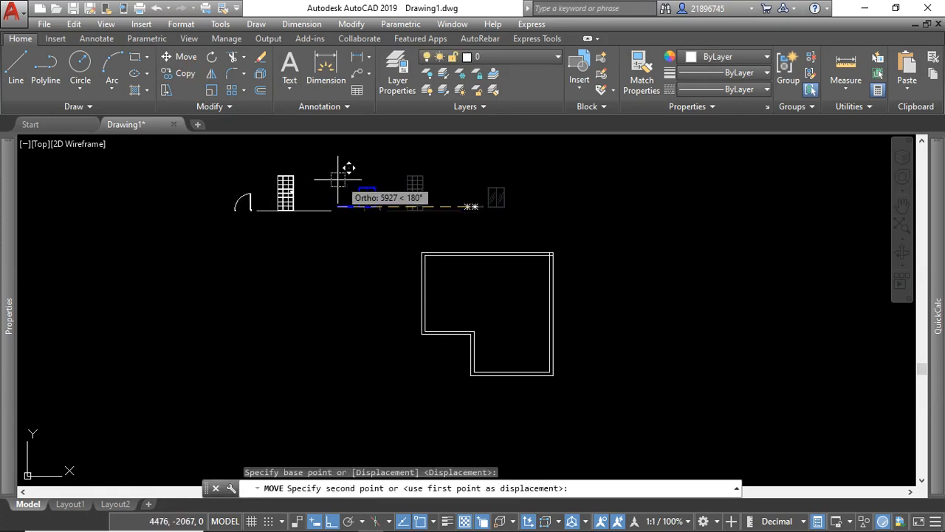
click(226, 177)
scroll(365, 190, down, 3)
scroll(400, 242, up, 3)
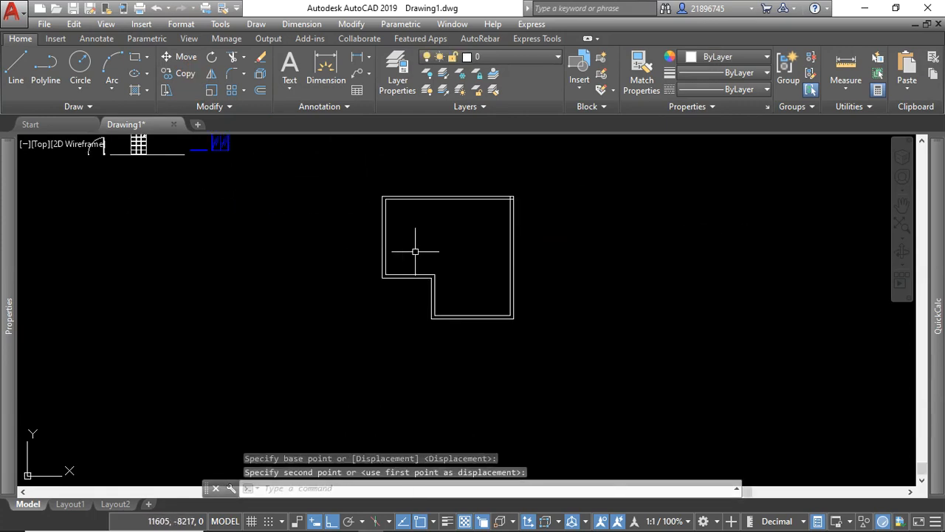
scroll(401, 238, up, 4)
scroll(416, 205, down, 2)
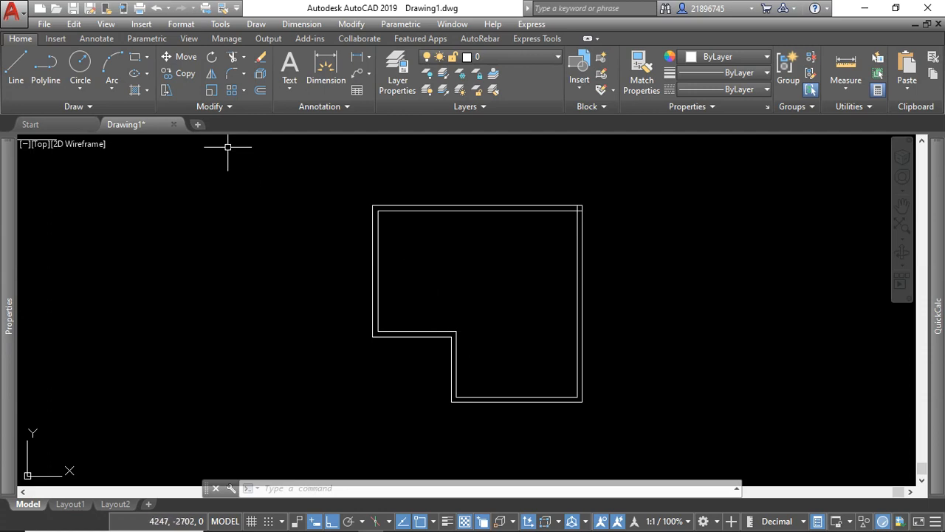
click(54, 86)
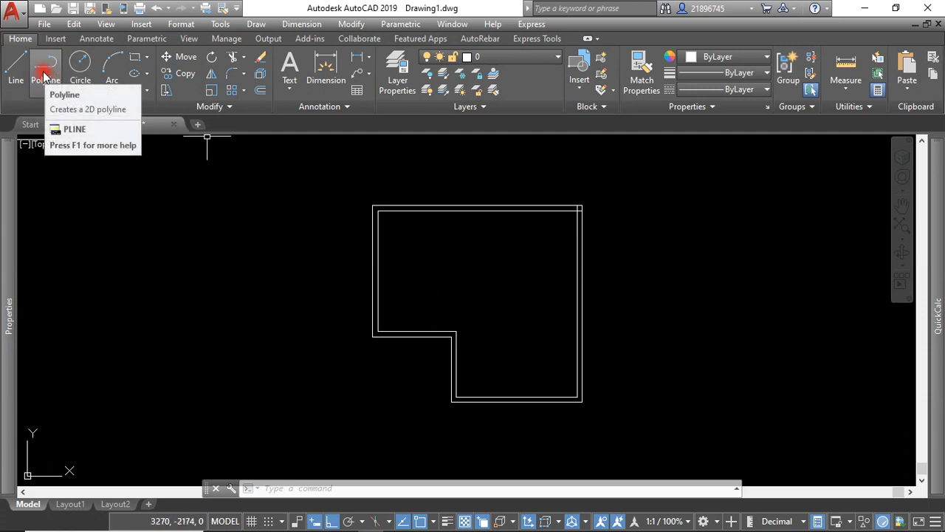
click(44, 77)
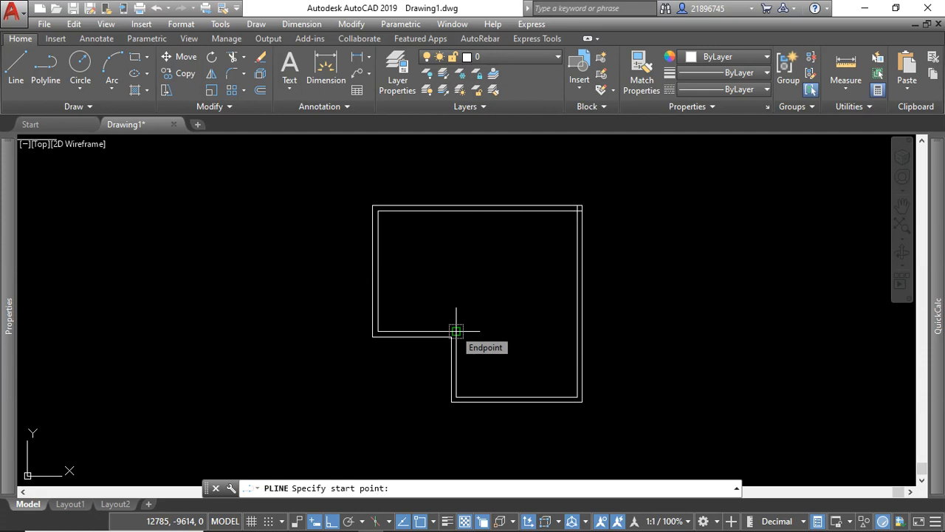
click(457, 331)
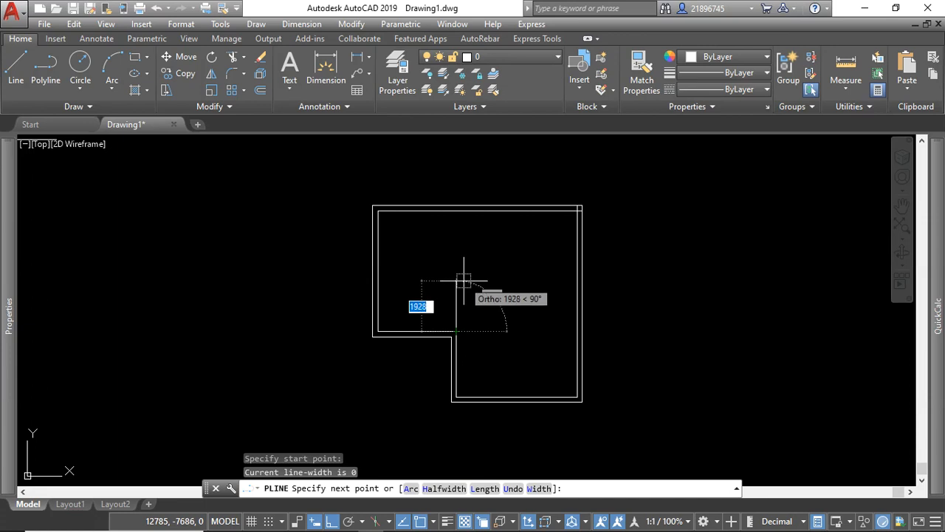
key(Escape)
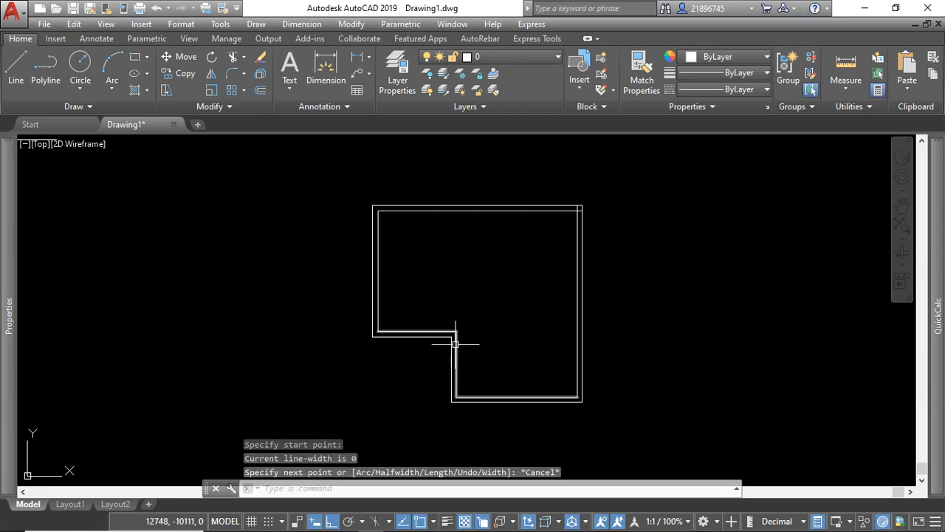
Draw a partition polyline from the inner step corner 1000 upward, continuing horizontally until perpendicular to the right wall's inner line.
click(45, 65)
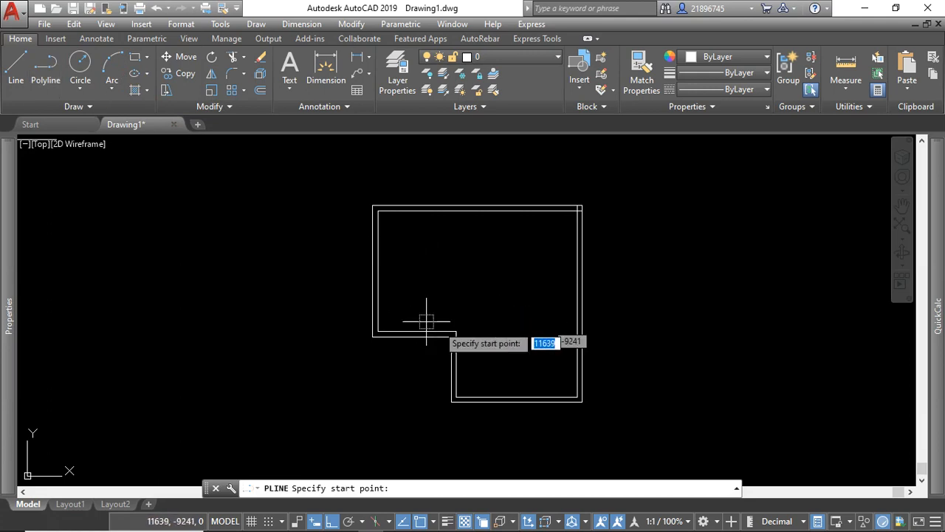
click(457, 332)
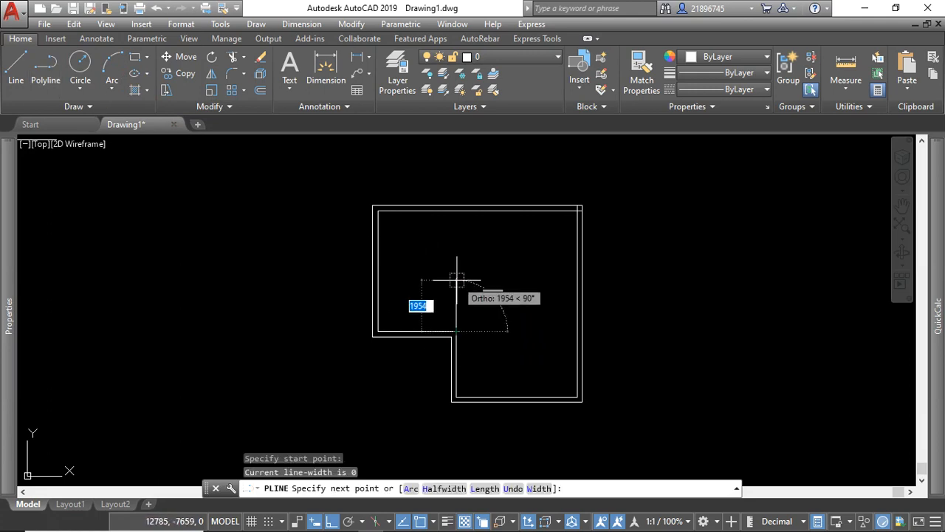
text(1)
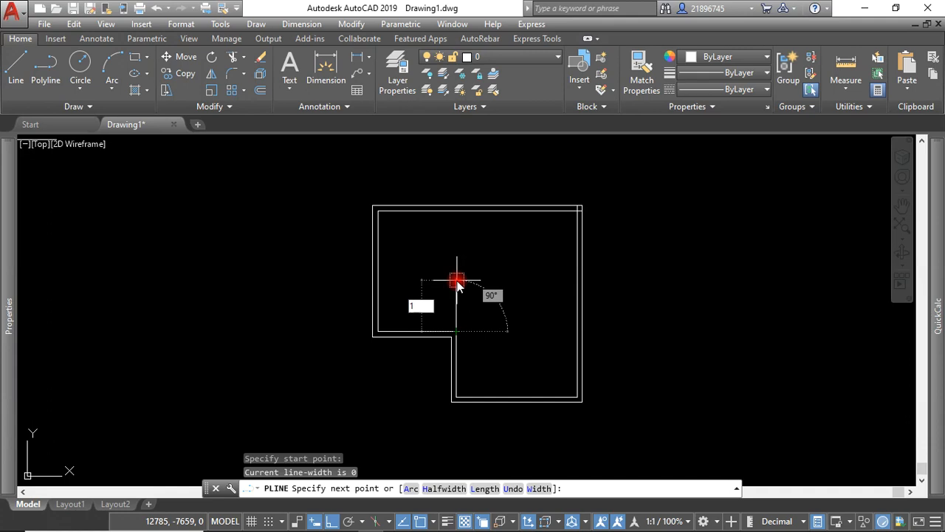
text(000)
key(Return)
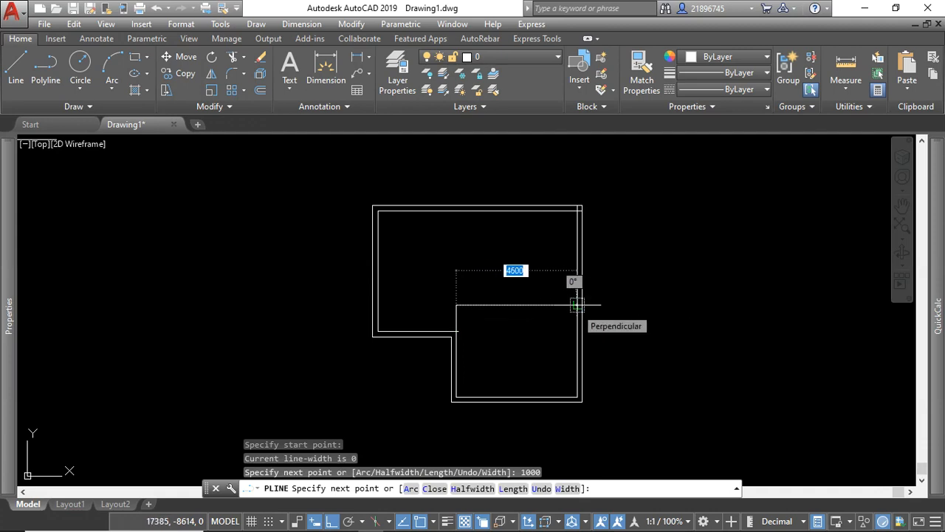
click(577, 304)
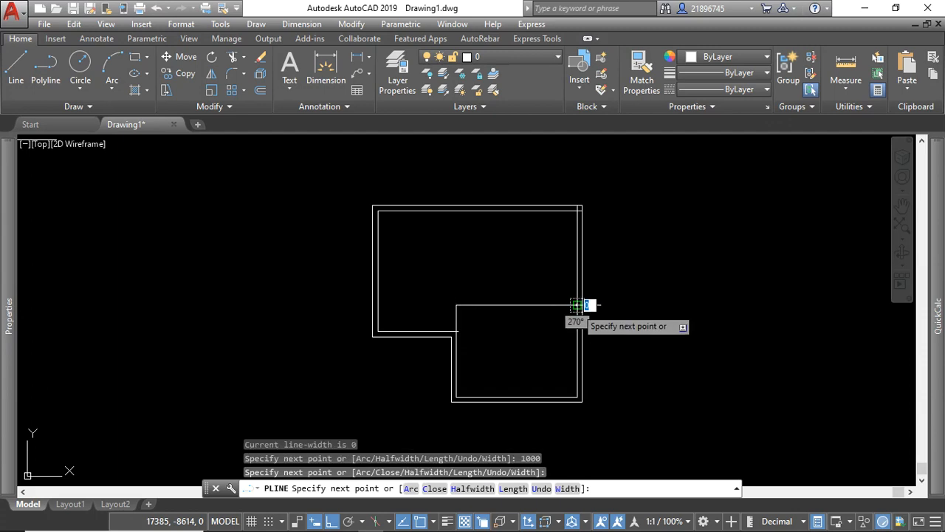
right_click(577, 304)
click(628, 94)
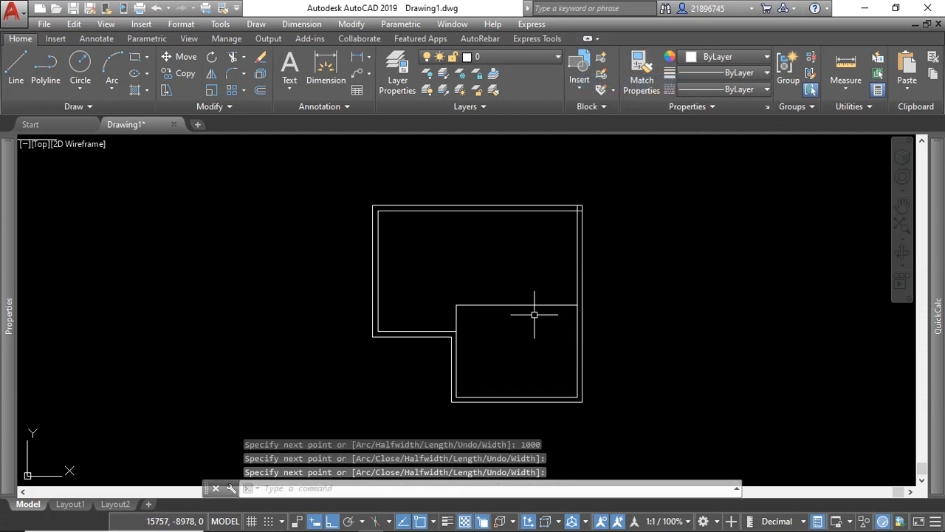
click(38, 71)
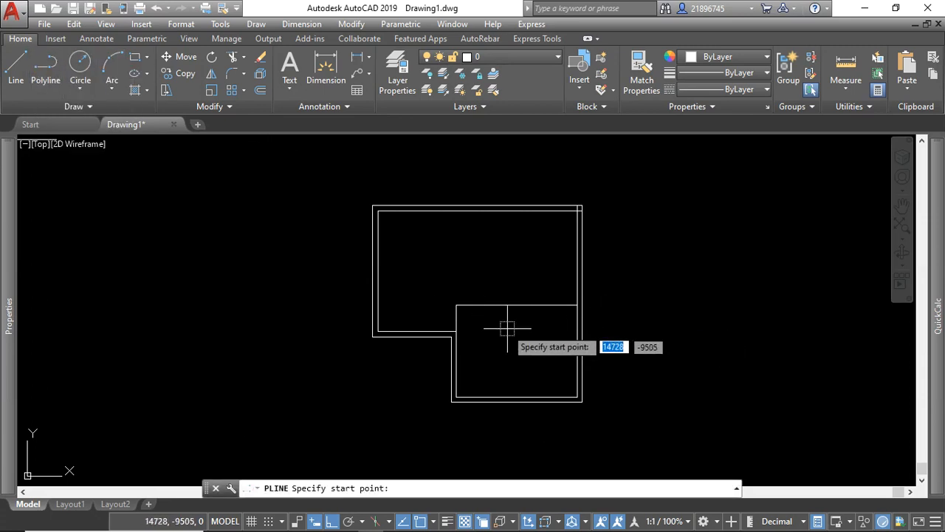
click(452, 336)
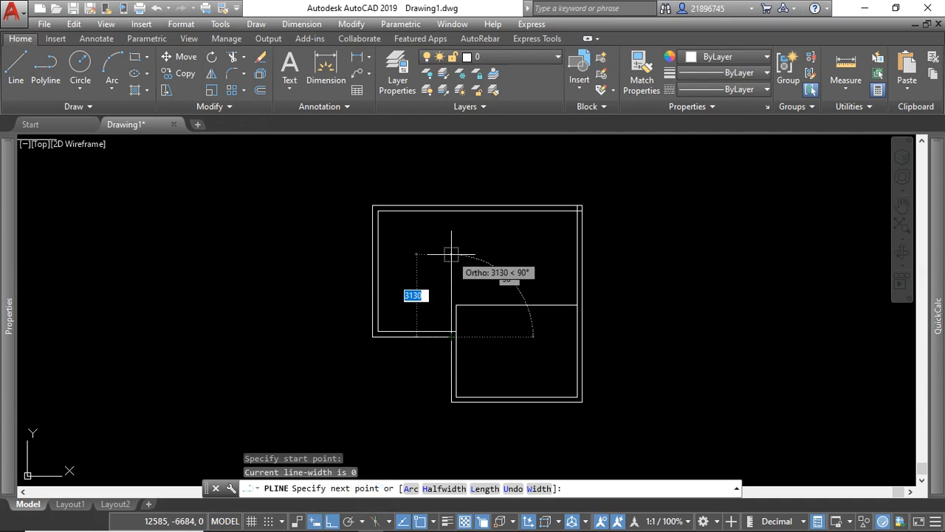
key(Escape)
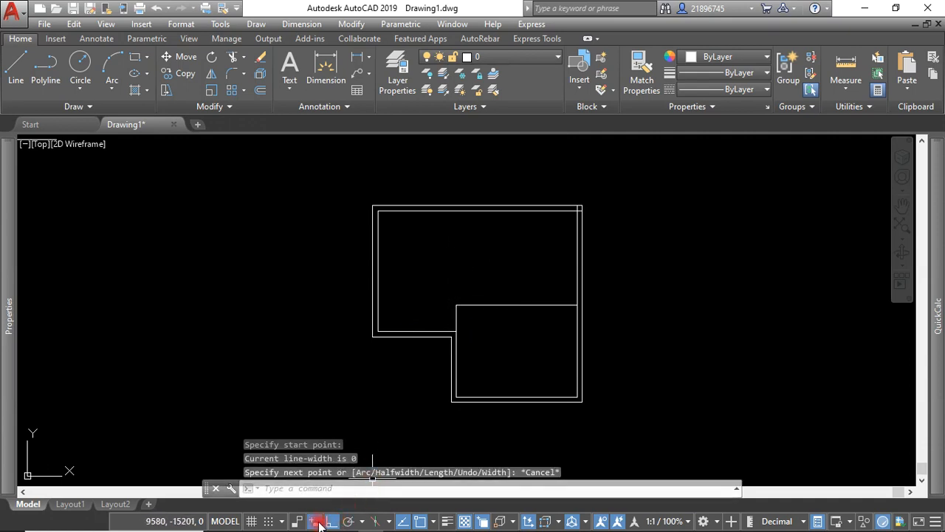
click(46, 74)
scroll(444, 340, up, 2)
click(456, 335)
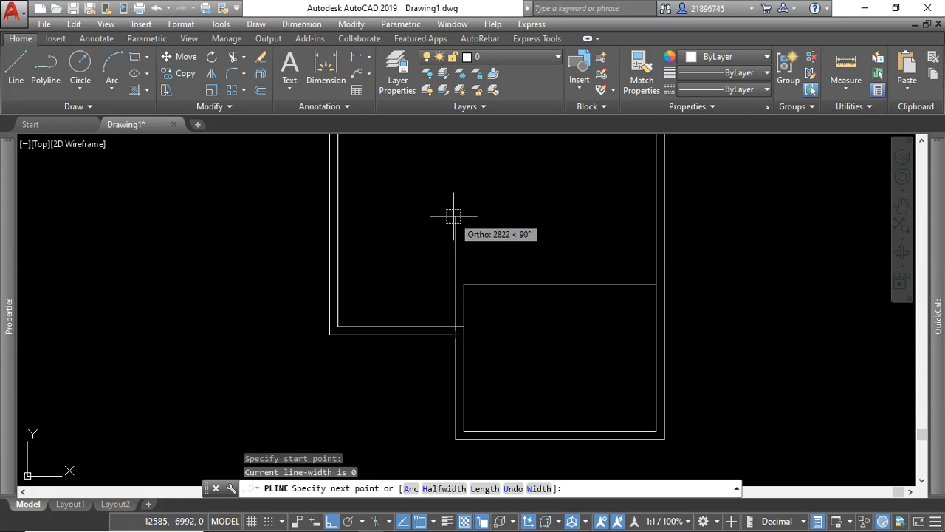
scroll(451, 214, down, 5)
scroll(447, 221, up, 5)
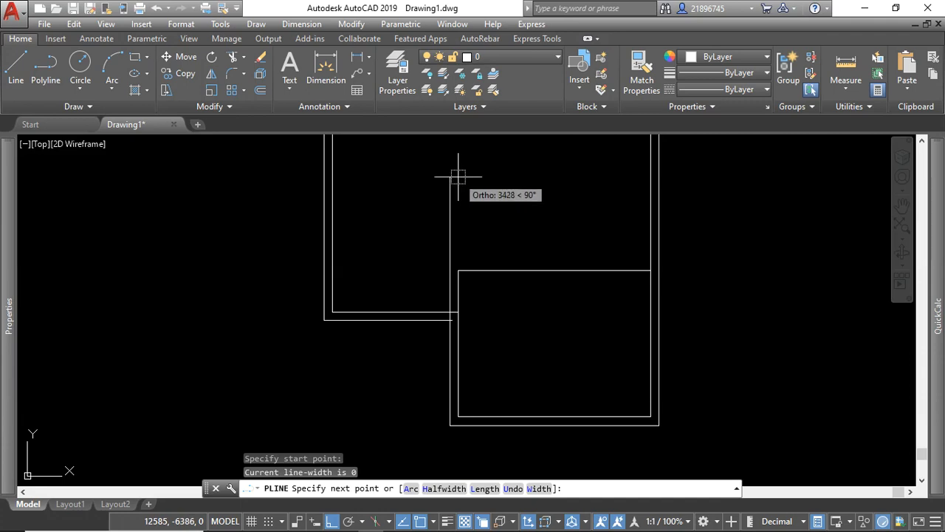
scroll(451, 243, up, 2)
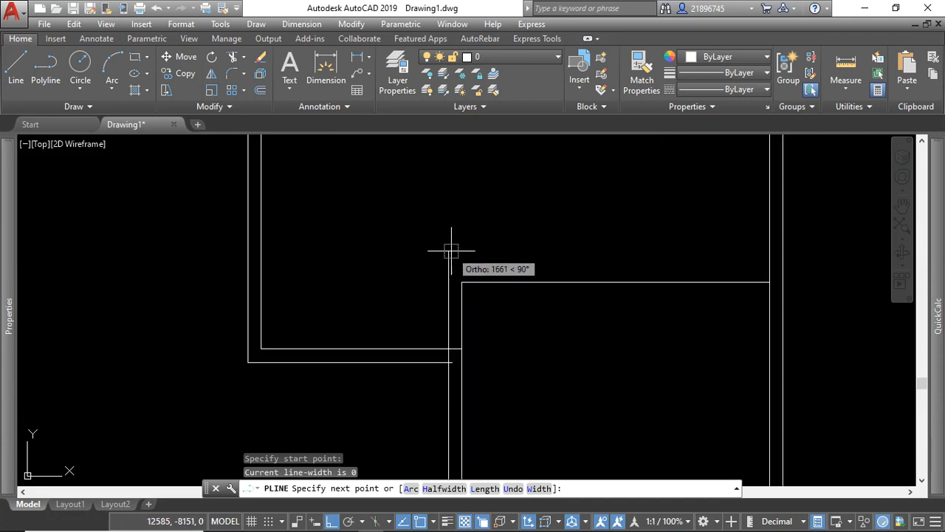
scroll(451, 251, up, 2)
scroll(450, 253, down, 4)
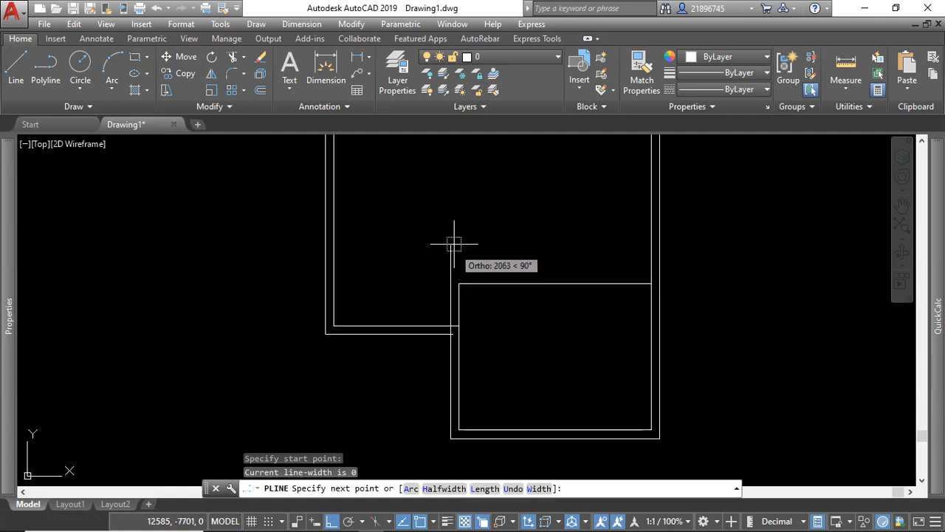
scroll(449, 309, up, 4)
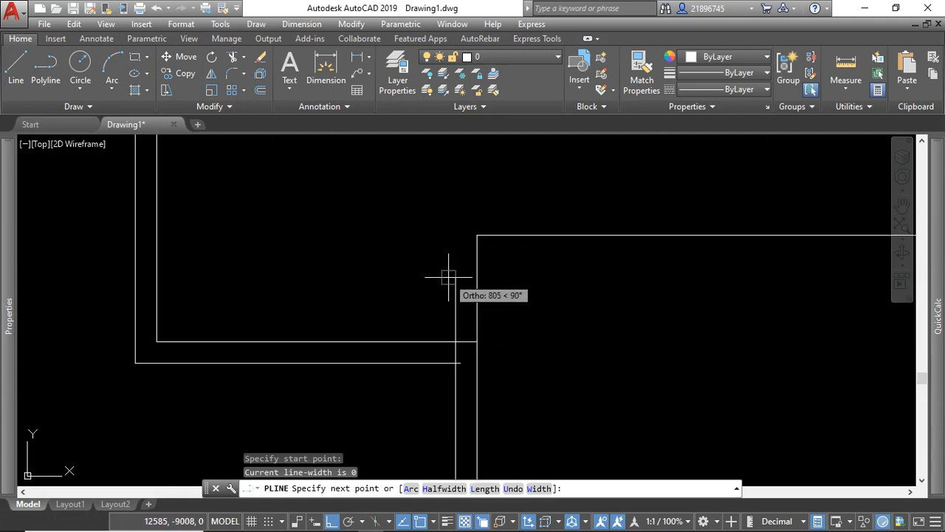
key(Escape)
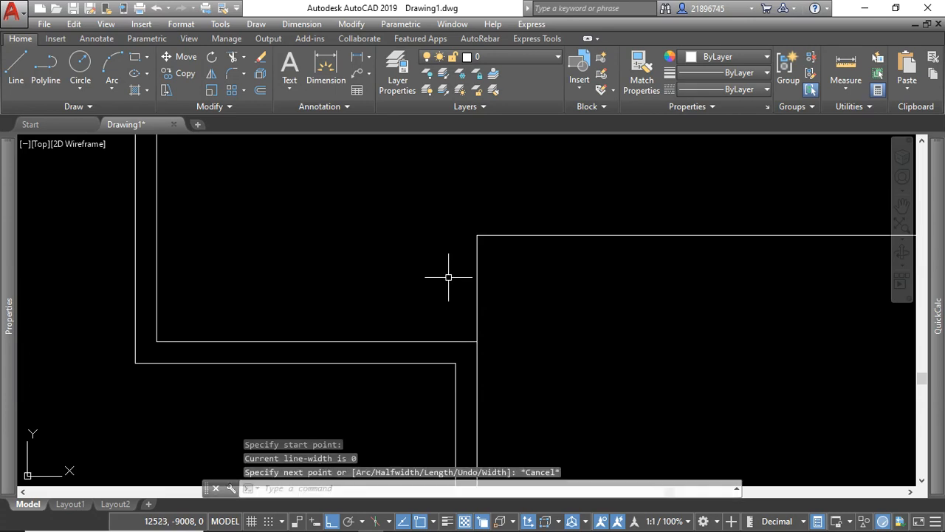
click(315, 522)
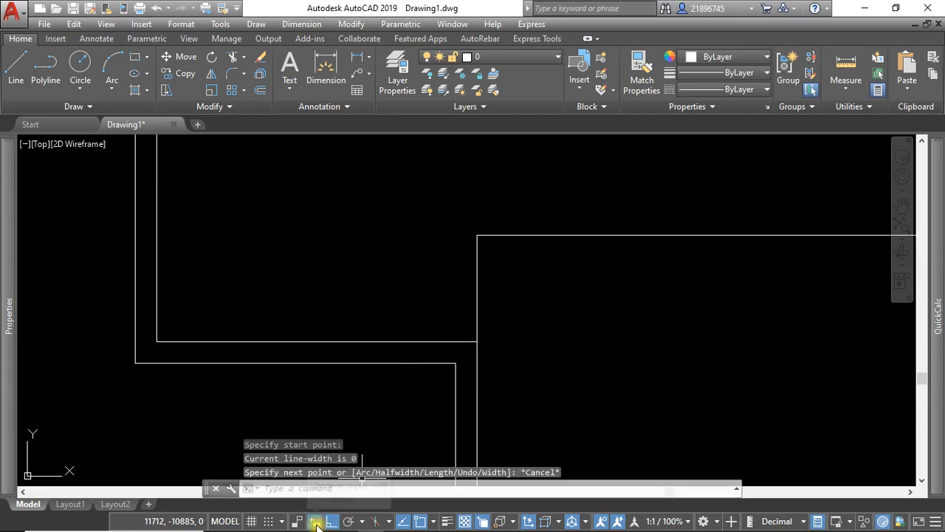
click(46, 80)
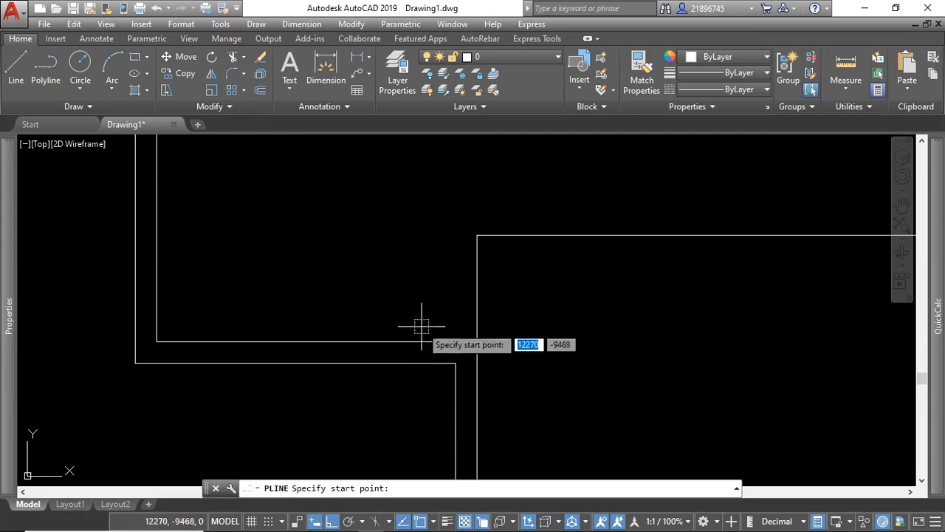
click(455, 363)
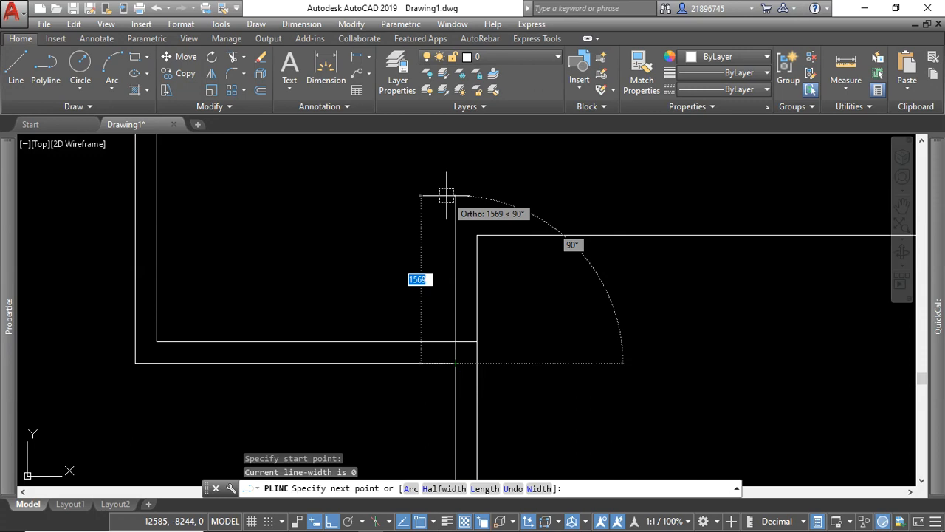
key(Escape)
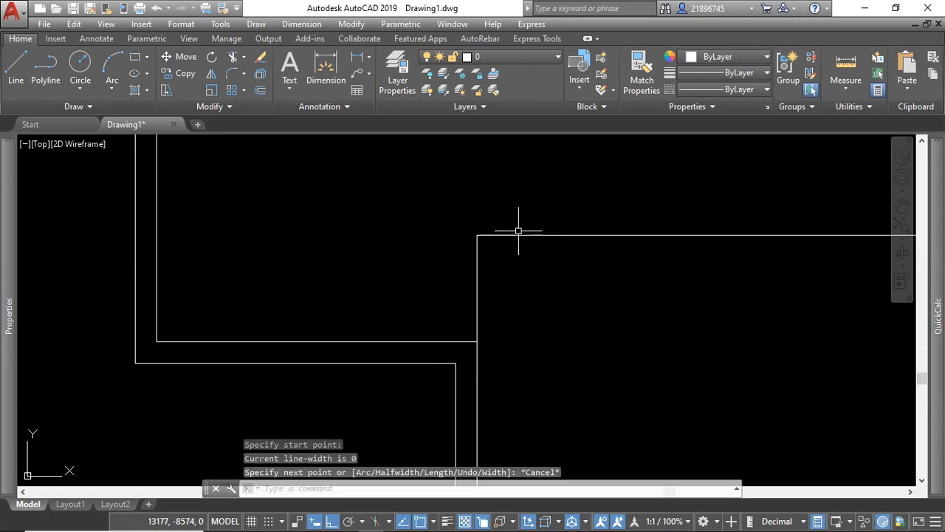
Offset the new partition polyline by 200 toward the upper left to give the partition its wall thickness.
click(518, 235)
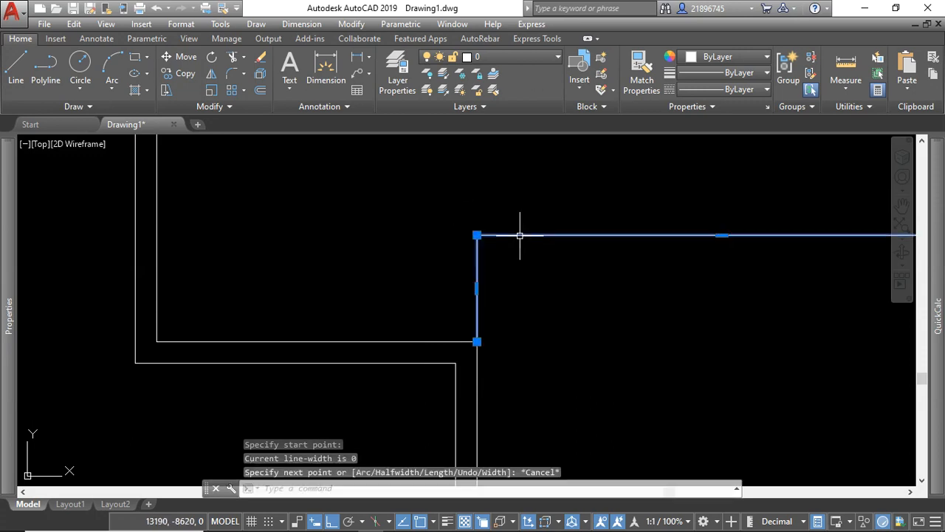
click(262, 91)
click(577, 488)
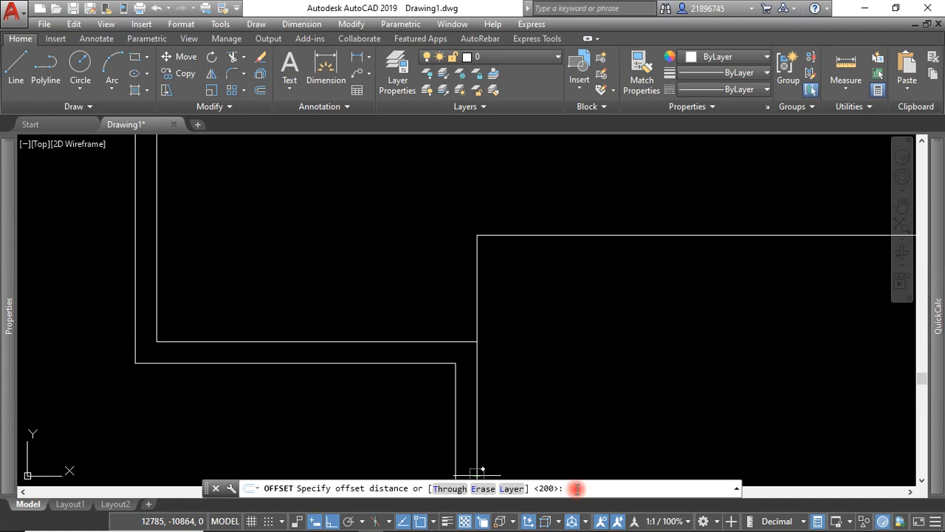
key(Return)
click(480, 338)
click(393, 223)
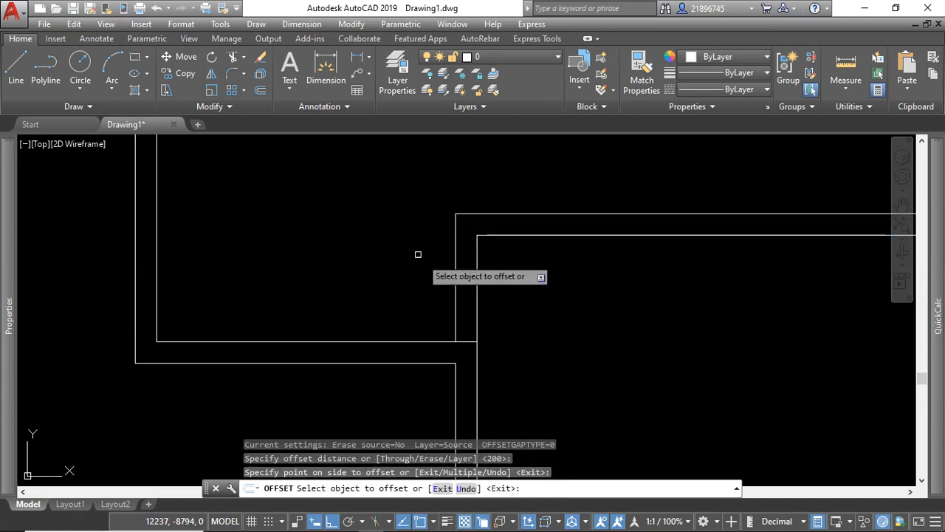
key(Escape)
Stretch the left end of the plan, including both its outer and inner wall lines, 1500 horizontally to the left.
scroll(502, 317, down, 4)
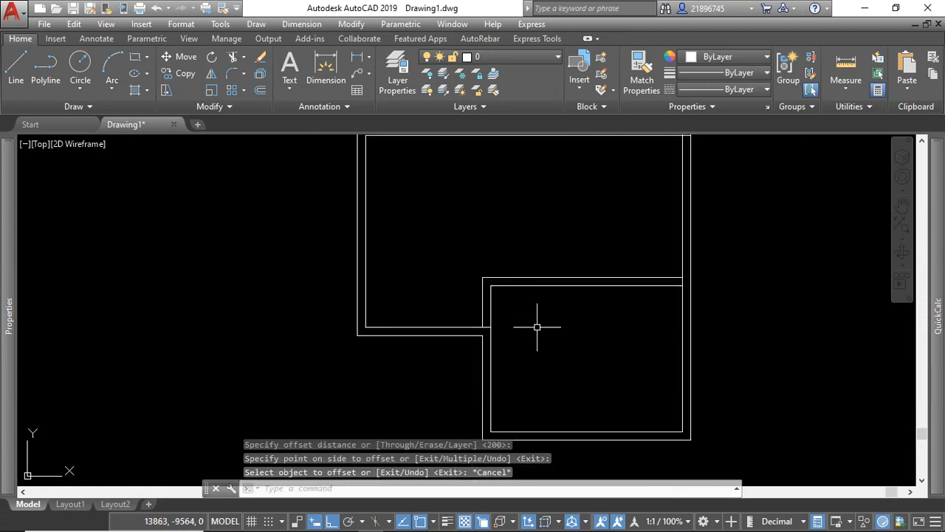
scroll(598, 334, down, 2)
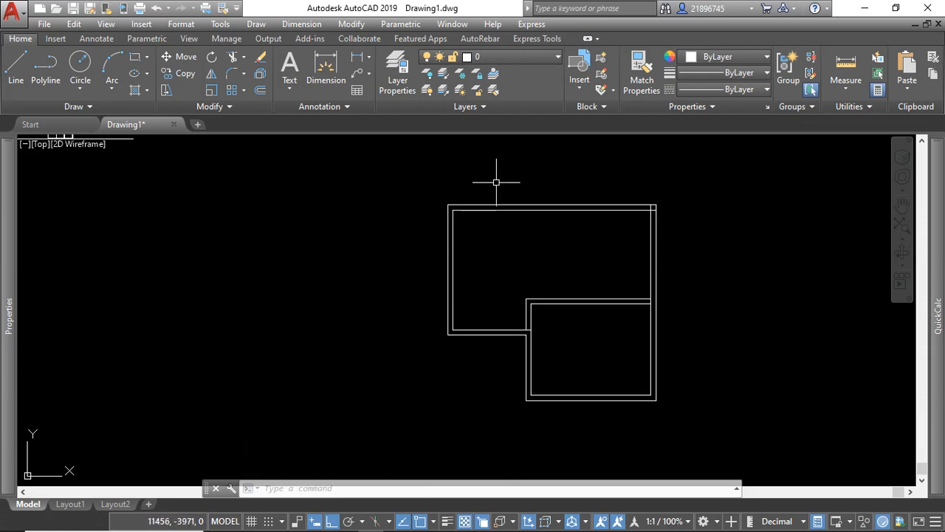
click(166, 93)
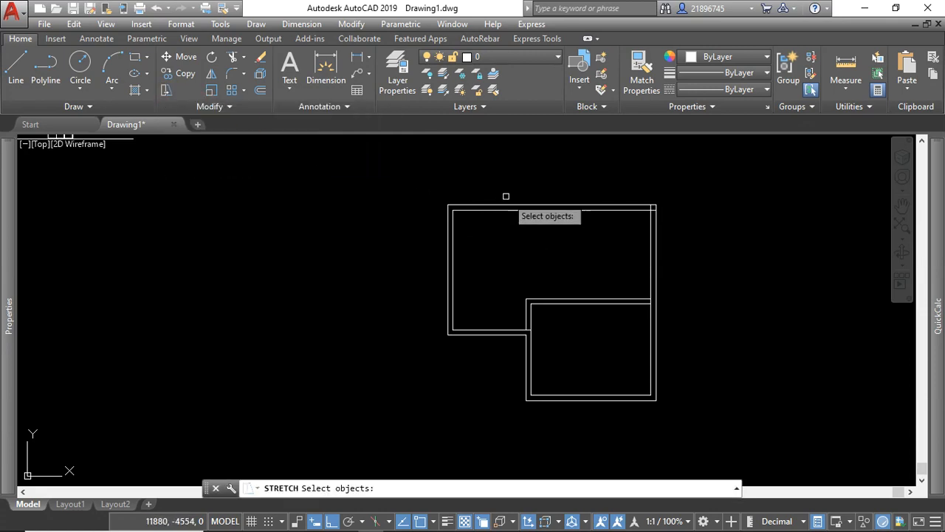
click(499, 188)
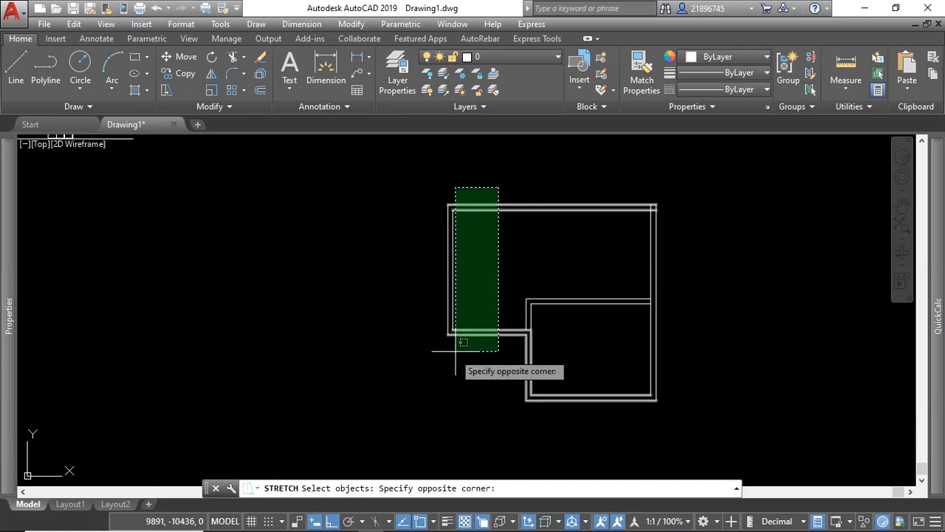
click(263, 392)
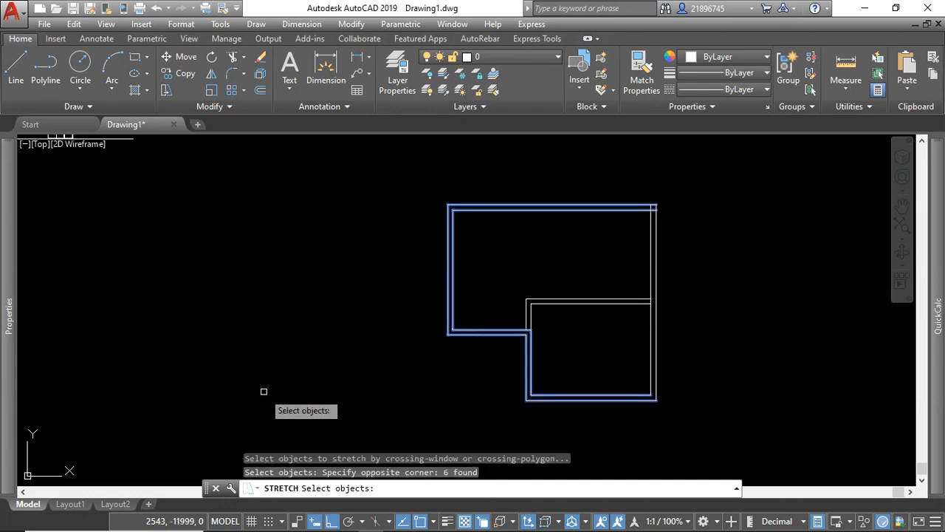
click(491, 167)
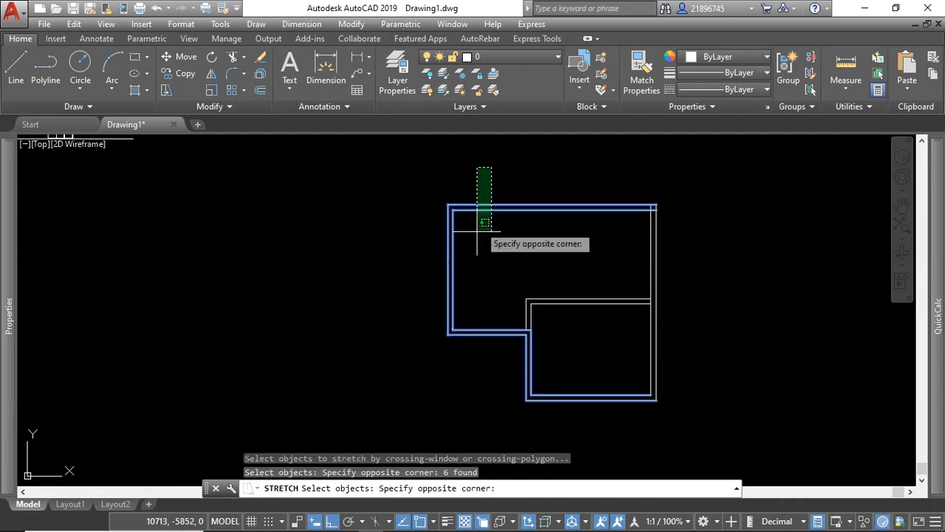
click(336, 395)
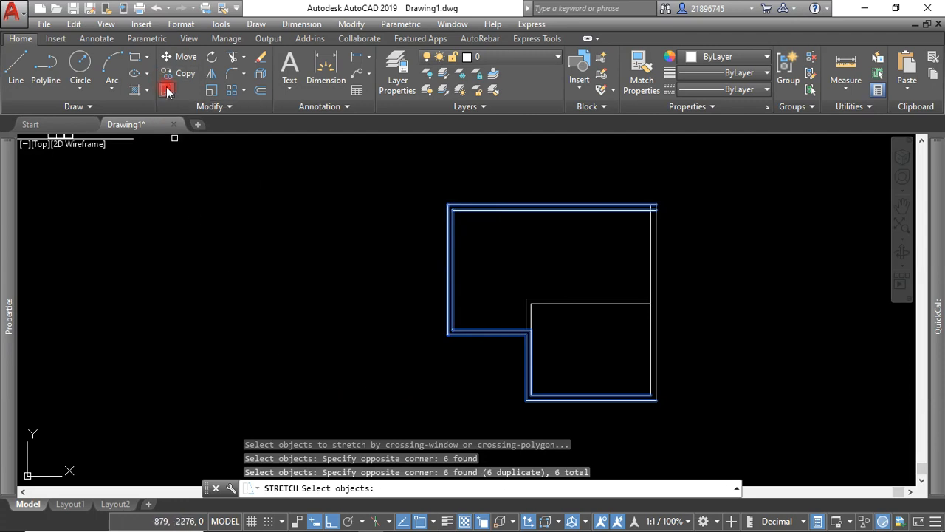
key(Return)
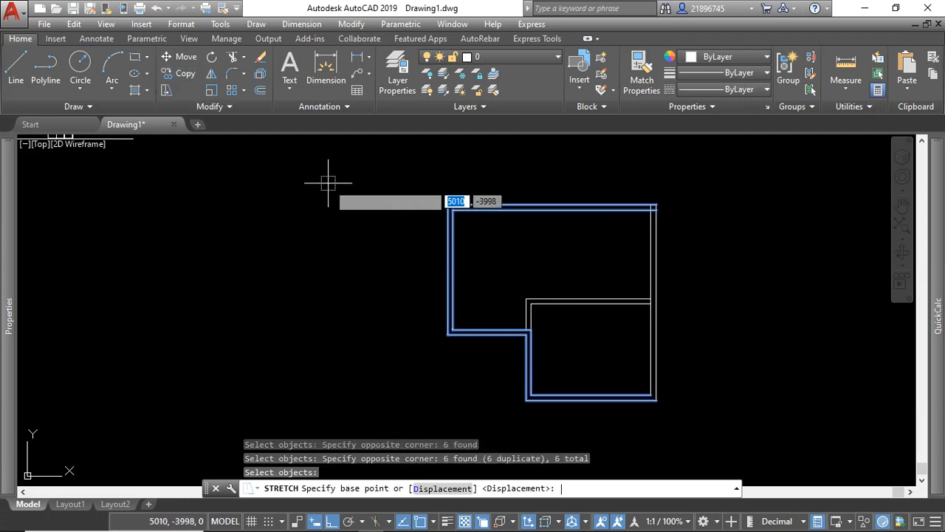
click(448, 345)
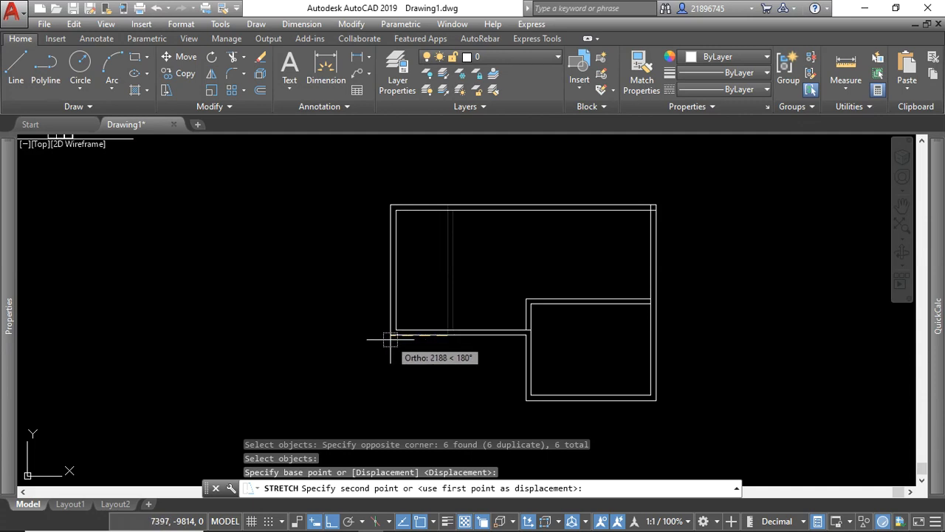
text(150)
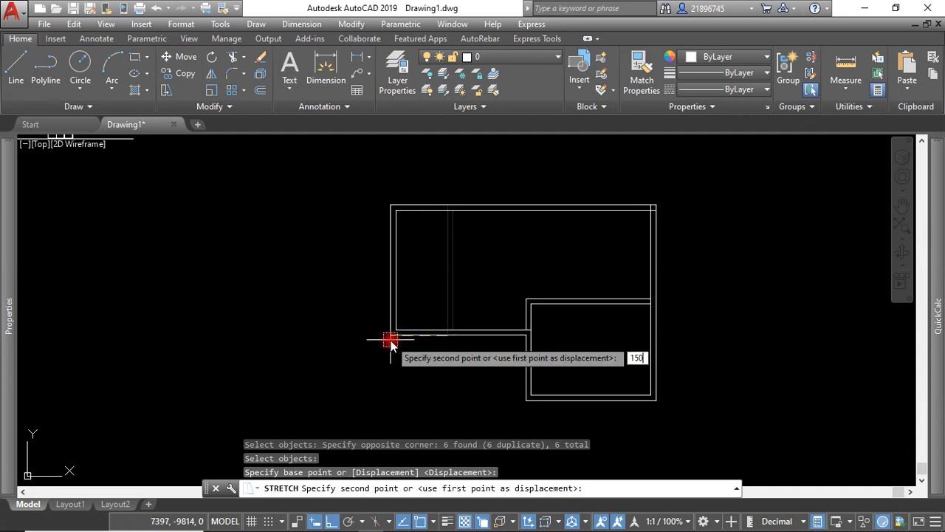
text(0)
key(Return)
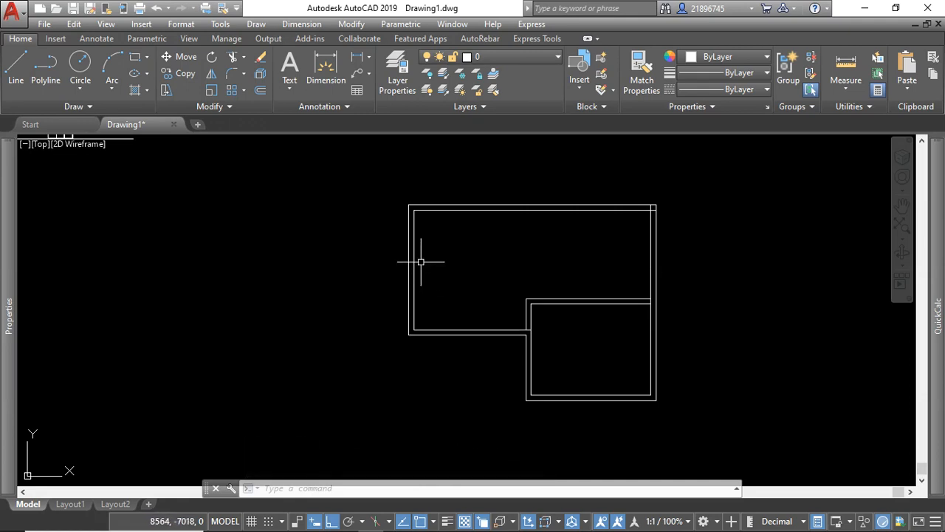
Examine the wall junction at the inner step corner and the overall stretched floor plan.
click(503, 255)
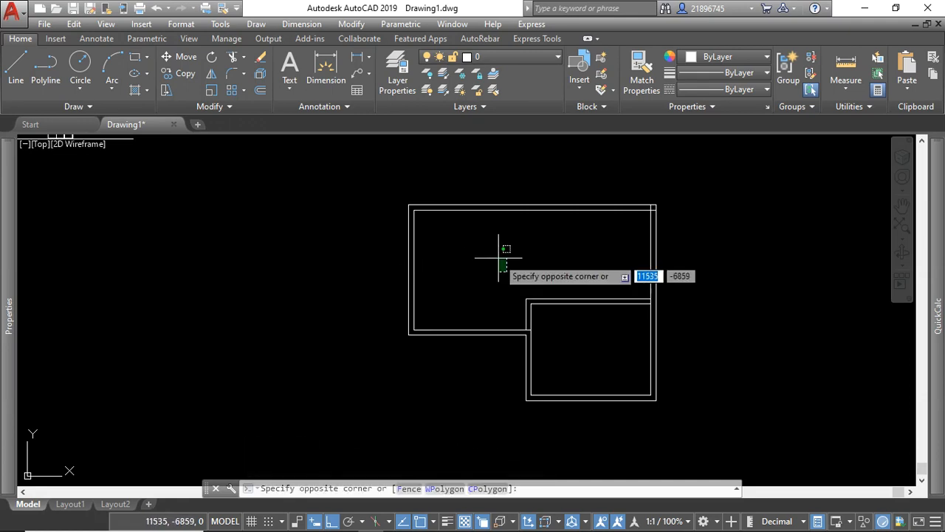
click(497, 258)
scroll(528, 211, down, 2)
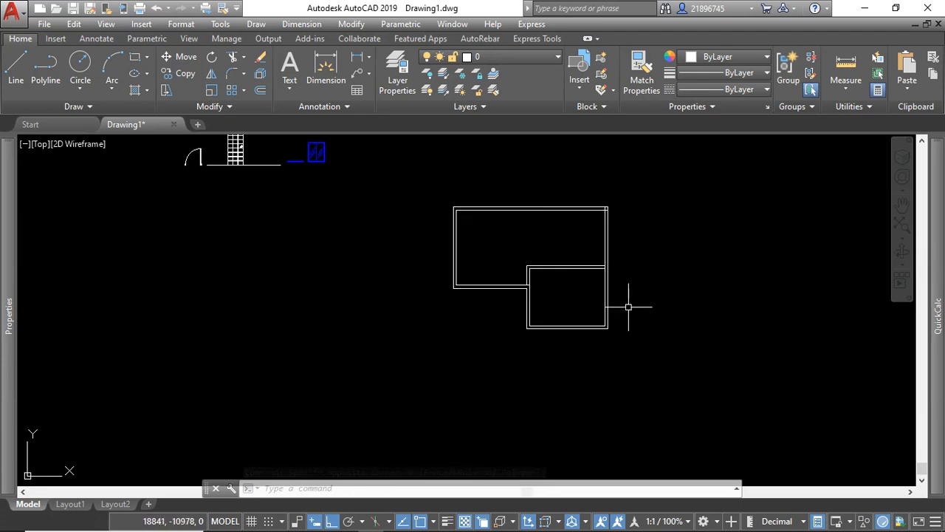
scroll(553, 270, up, 3)
scroll(552, 271, up, 1)
scroll(489, 338, down, 1)
scroll(470, 344, up, 2)
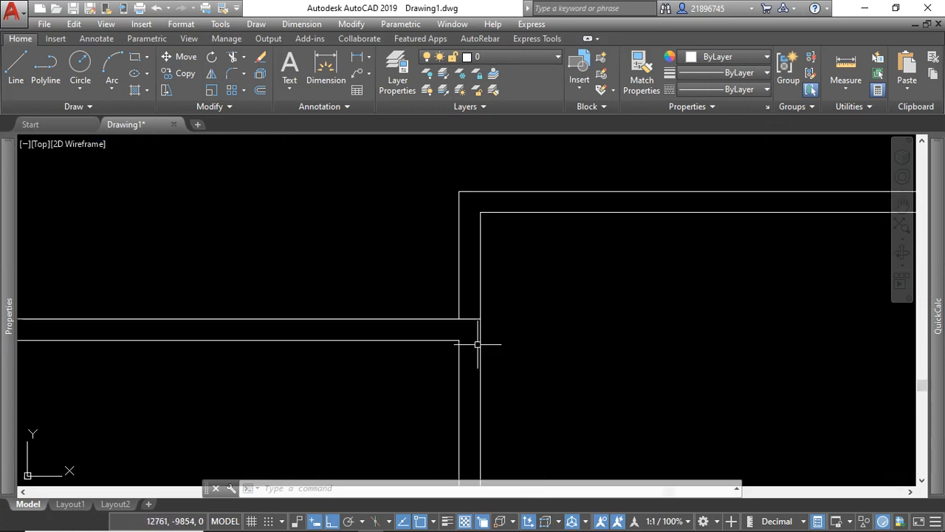
scroll(523, 359, down, 3)
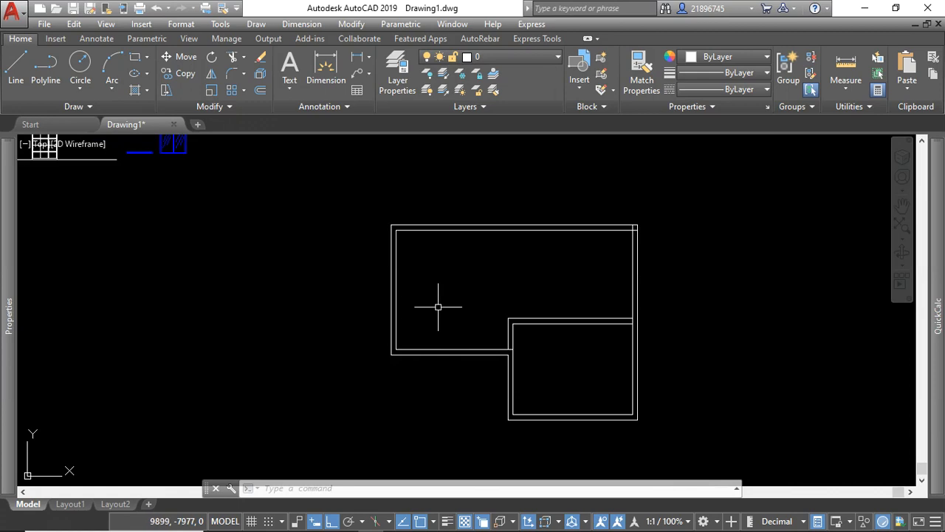
scroll(408, 305, down, 2)
scroll(446, 339, up, 4)
scroll(413, 333, down, 4)
scroll(447, 322, up, 6)
scroll(413, 332, down, 4)
scroll(412, 347, up, 2)
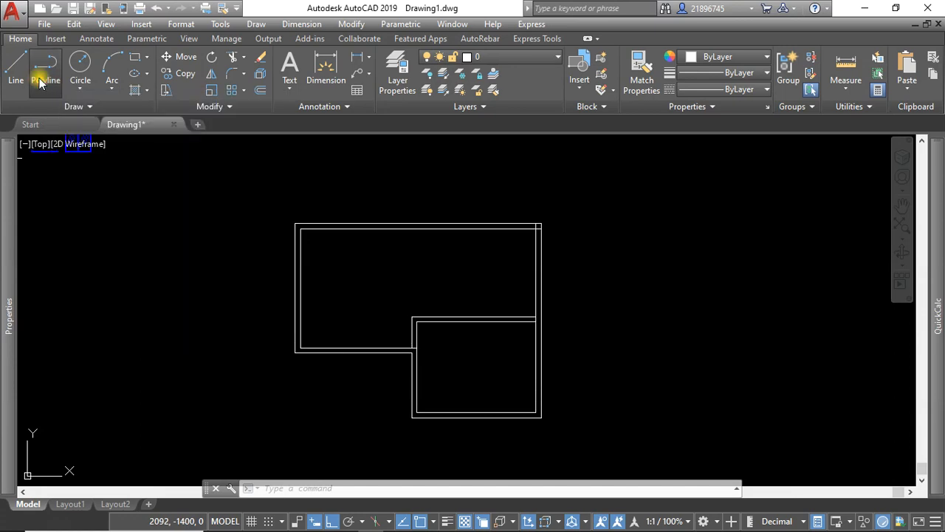
Draw a vertical polyline about 2380 long downward from the lower-left inner corner of the large room.
click(40, 78)
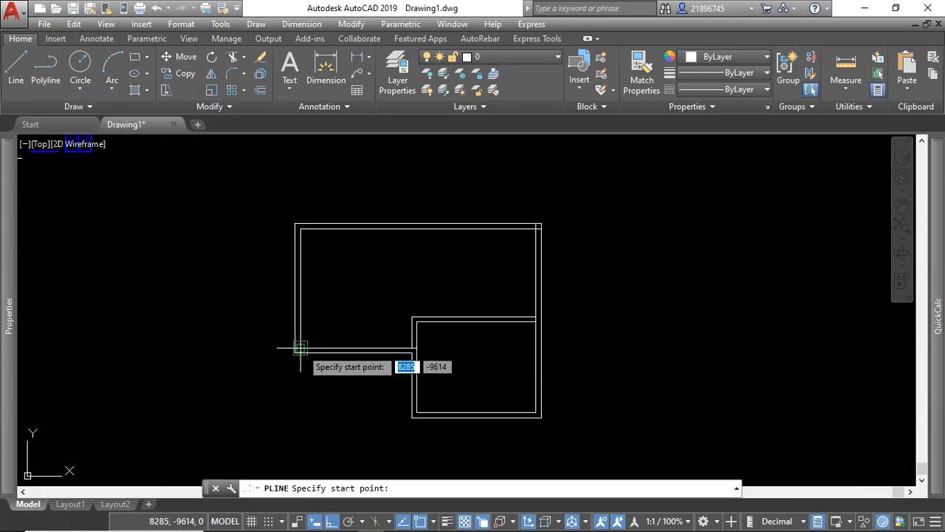
scroll(302, 332, down, 2)
scroll(299, 314, up, 4)
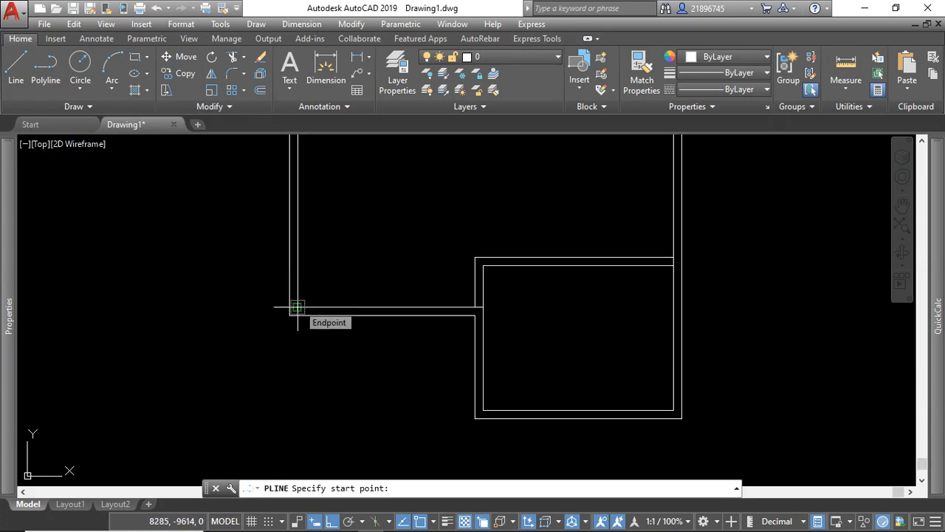
click(297, 306)
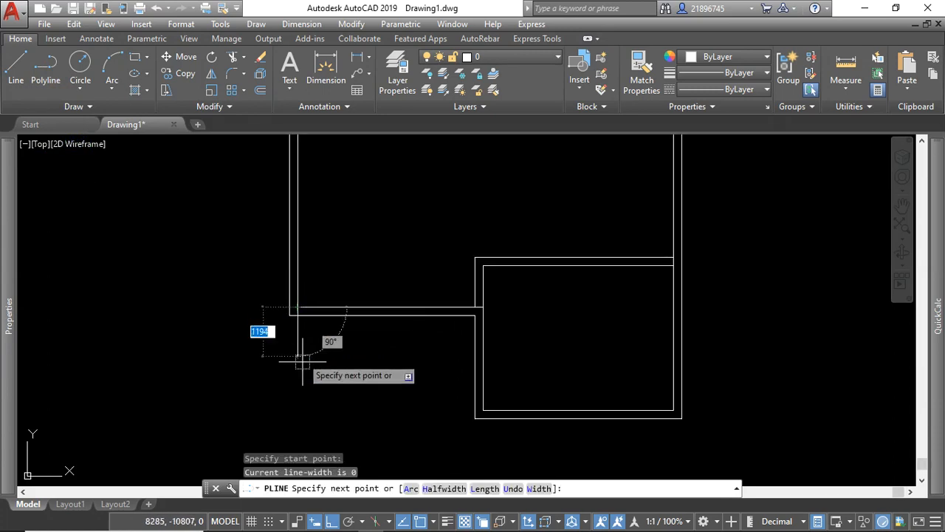
click(300, 405)
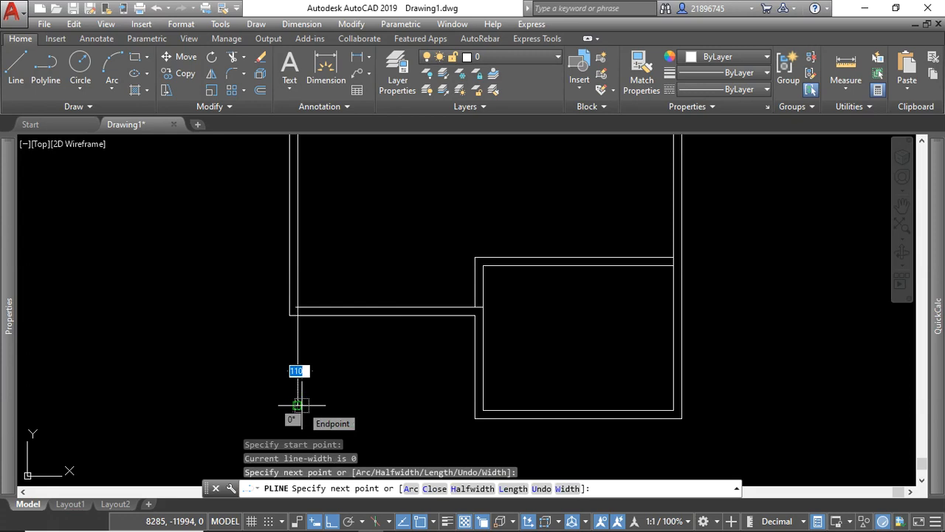
key(Return)
Move the vertical polyline 1000 horizontally to the right along the lower wall.
click(302, 356)
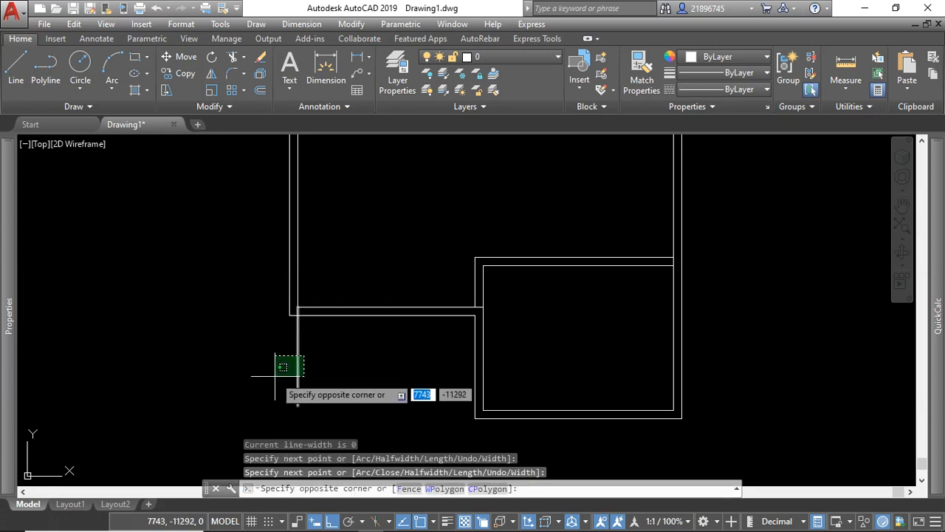
click(275, 376)
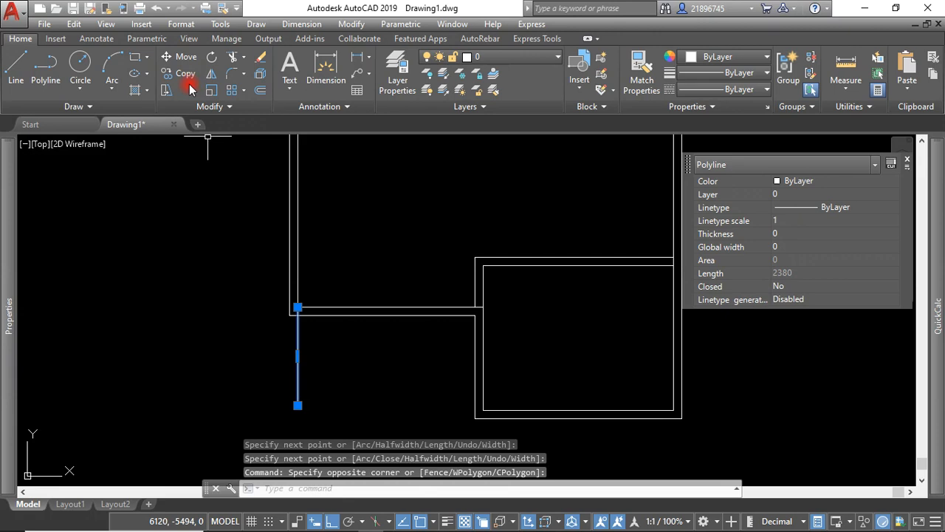
click(183, 58)
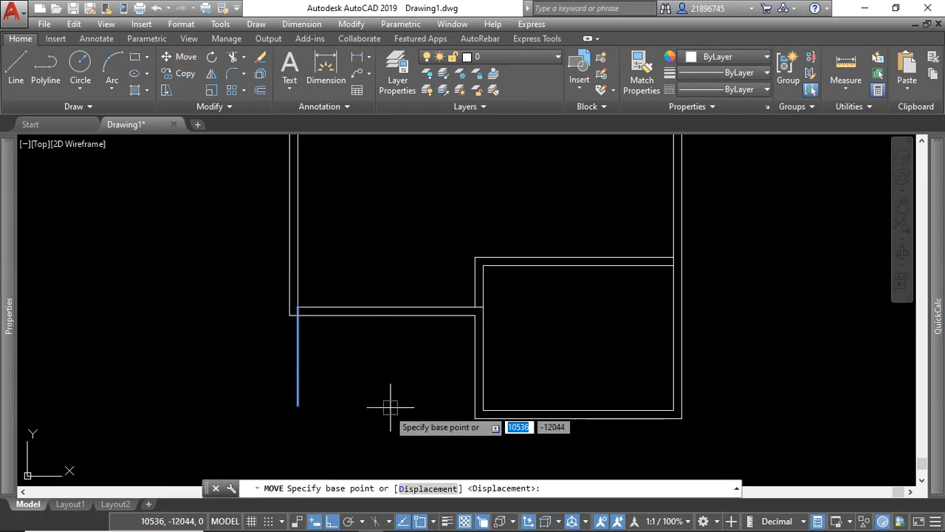
click(298, 347)
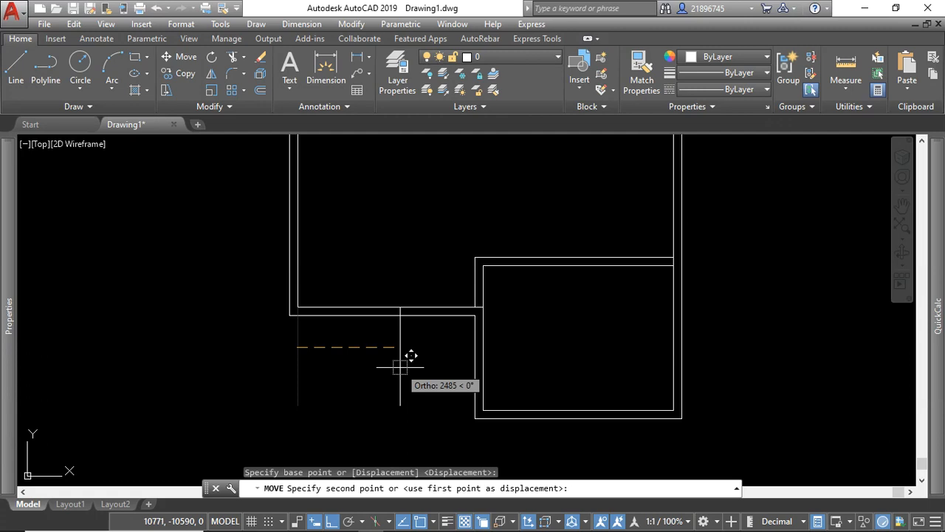
text(1000)
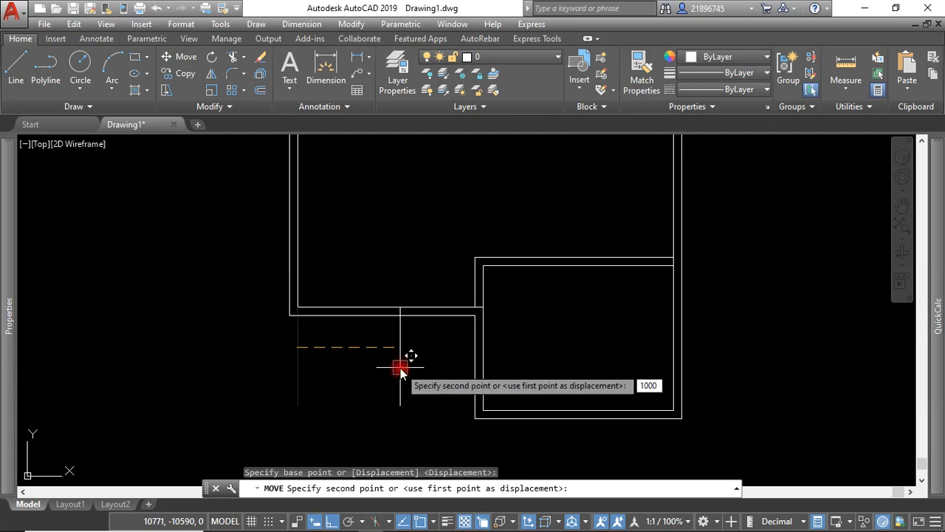
key(Return)
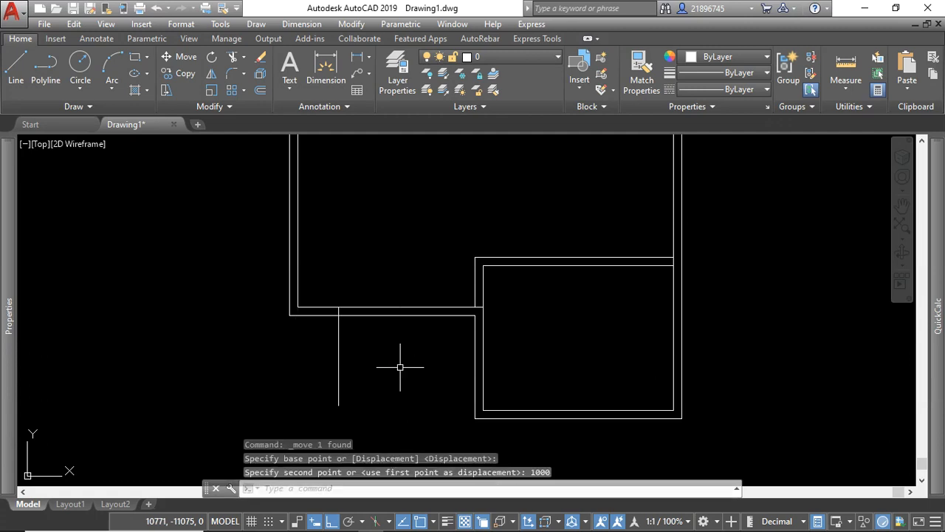
Offset the vertical polyline by 900 to the right to mark the opening's other edge in the lower wall.
click(357, 346)
click(334, 357)
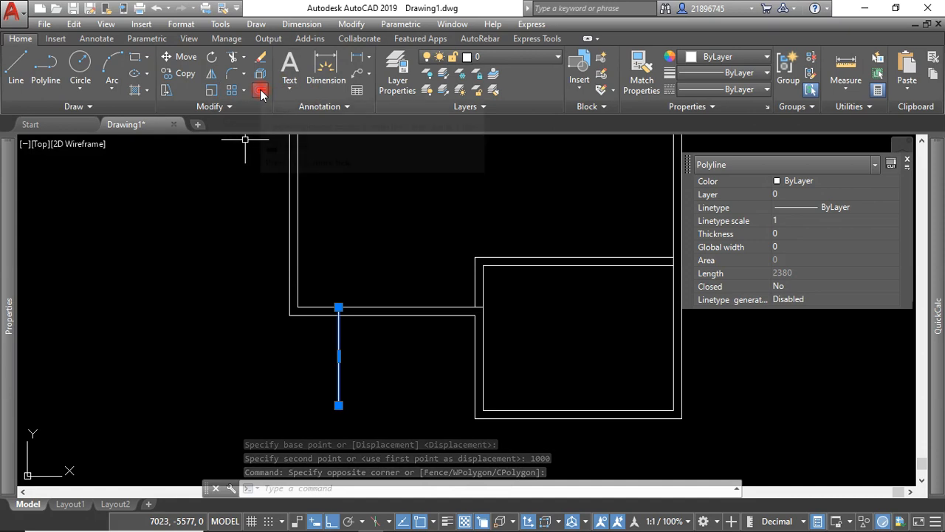
click(261, 90)
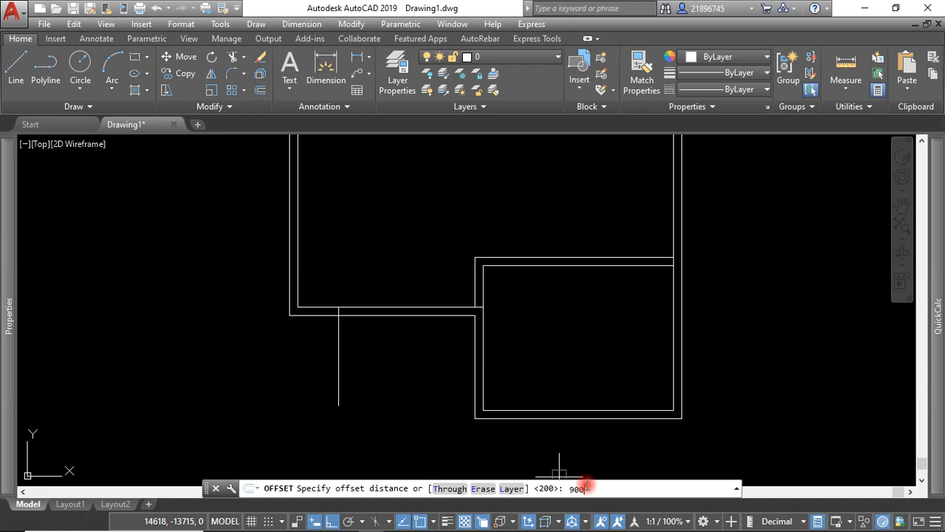
text(900)
key(Return)
click(338, 402)
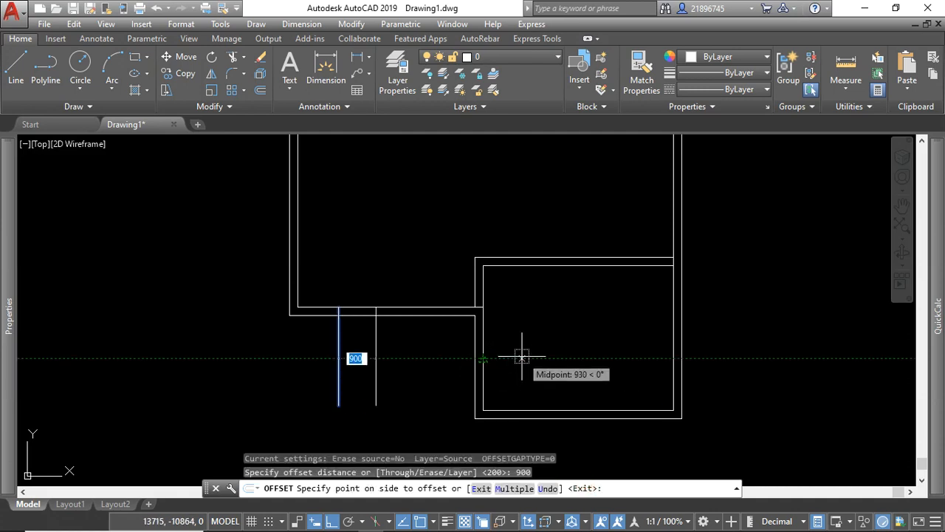
click(535, 358)
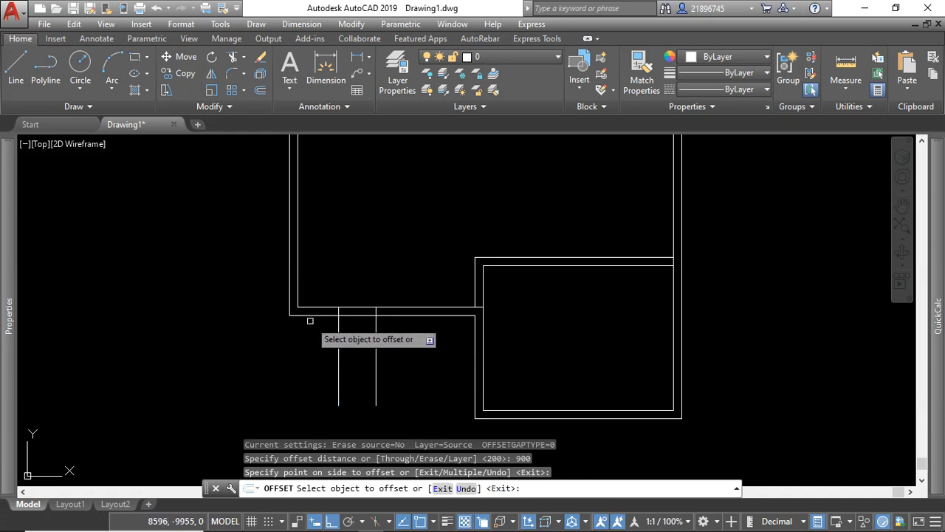
click(411, 349)
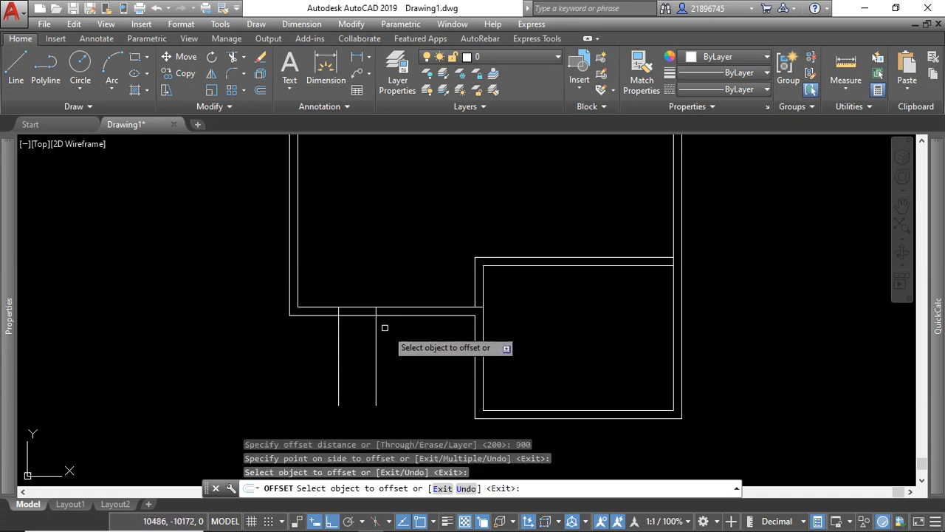
click(396, 325)
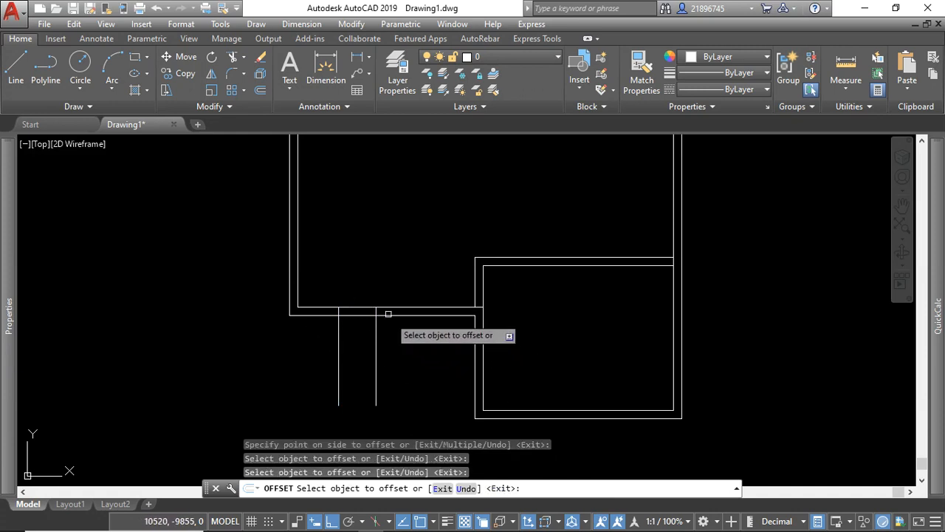
Trim the lower wall lines between the two opening edges and the excess of the left edge line below the wall.
click(396, 278)
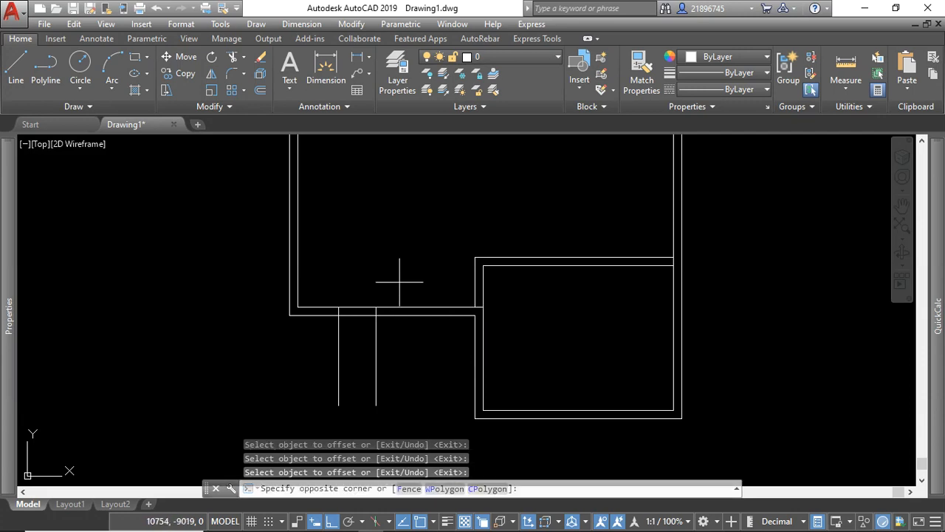
click(321, 348)
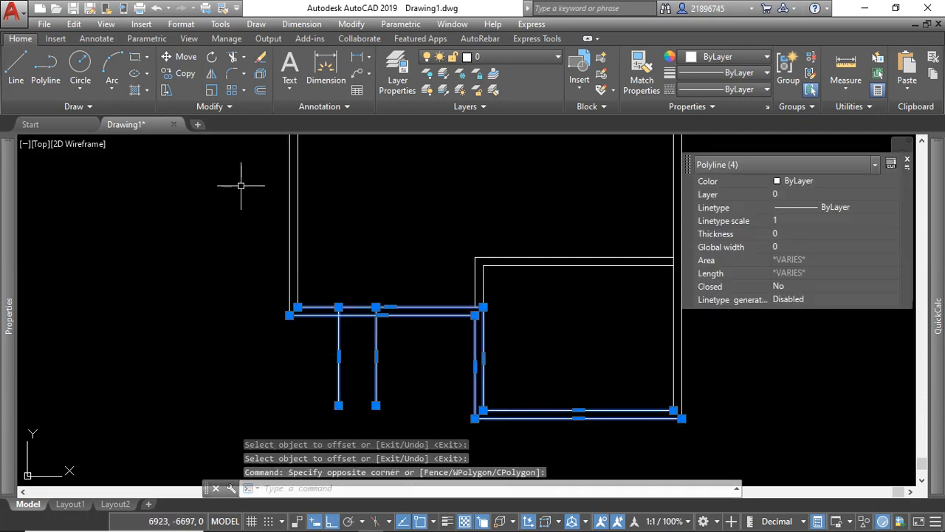
click(231, 59)
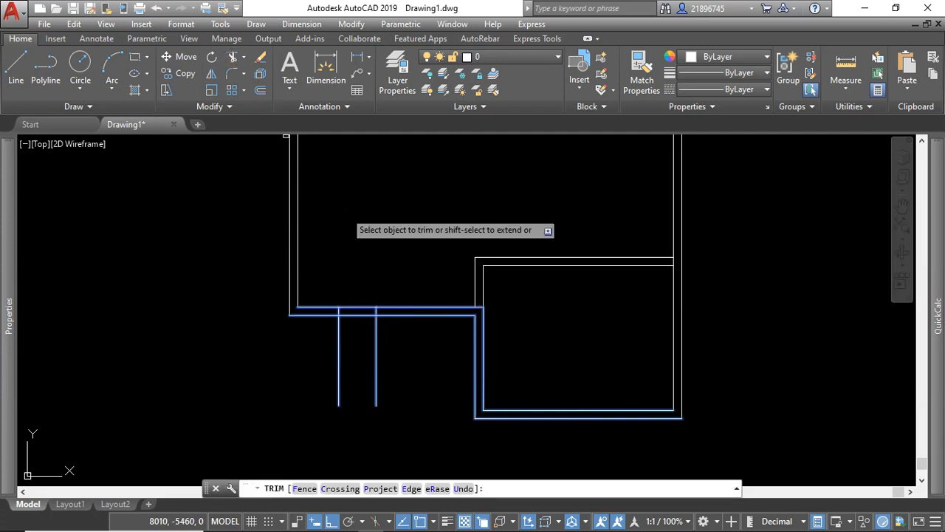
click(356, 294)
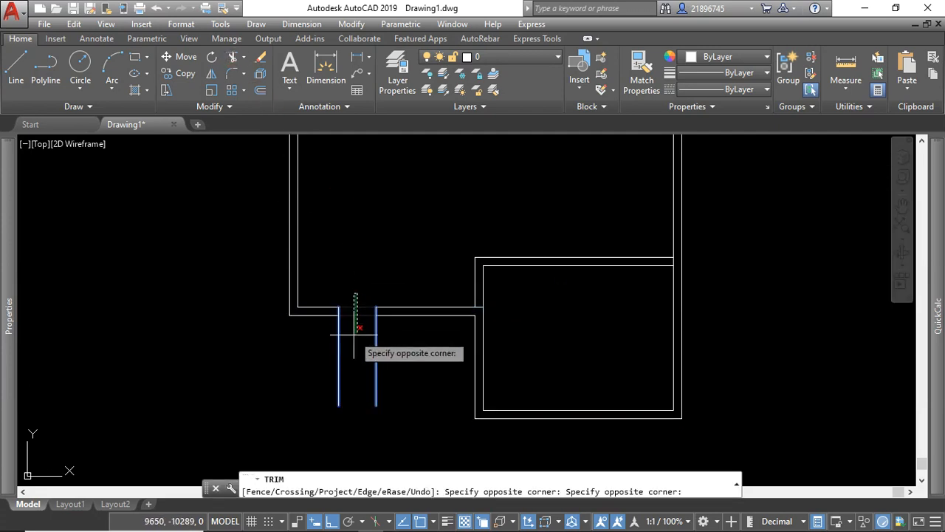
click(352, 331)
click(406, 341)
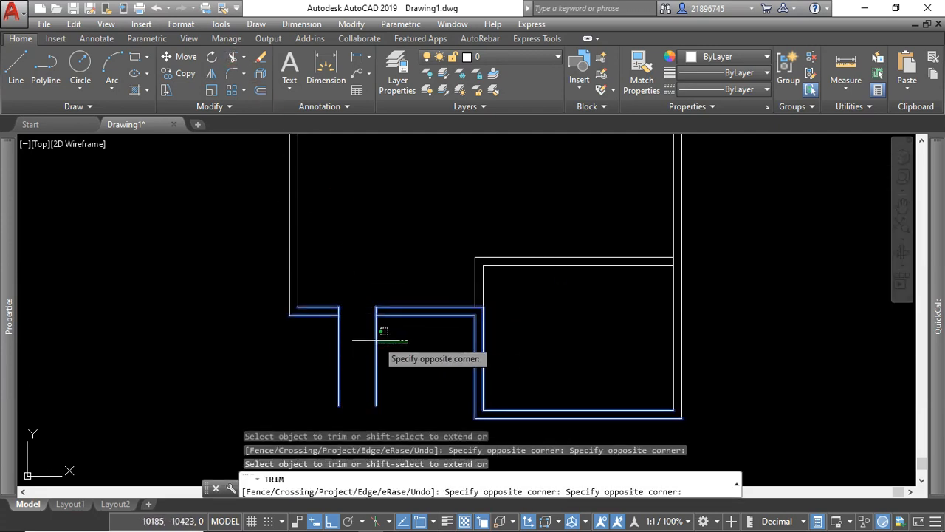
click(313, 330)
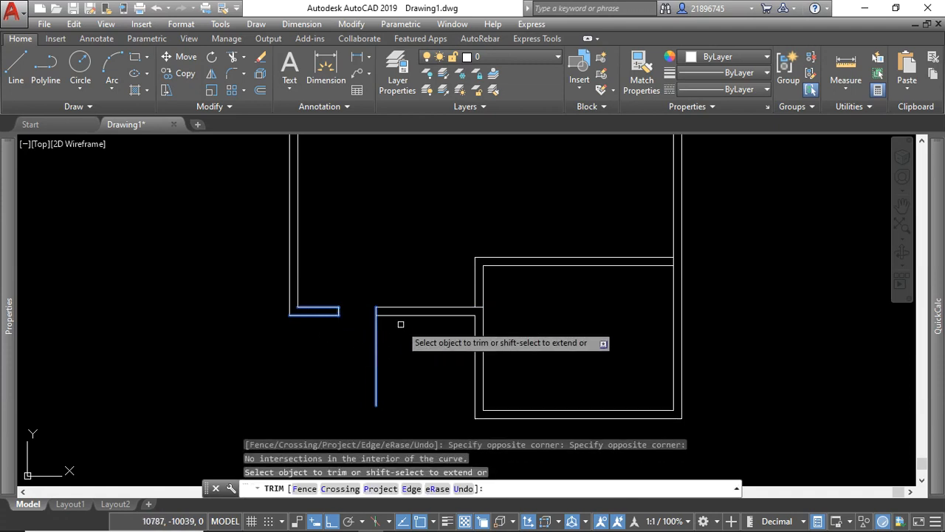
key(Escape)
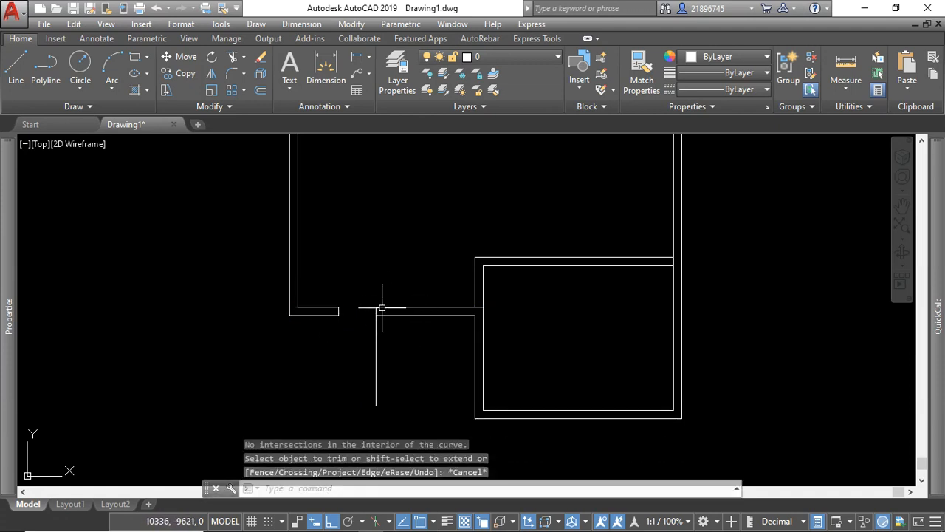
Trim off the excess of the right opening edge line below the lower wall.
click(428, 290)
click(403, 340)
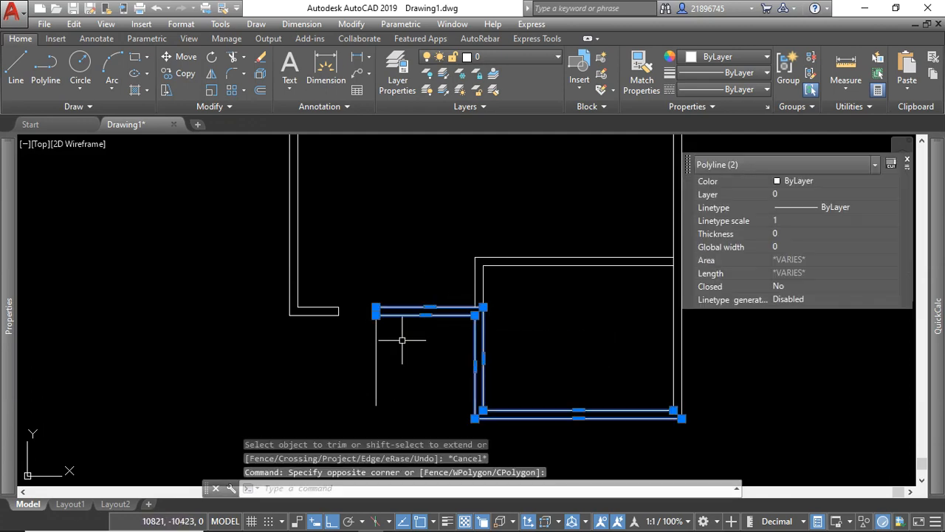
click(232, 59)
click(389, 362)
click(355, 318)
key(Escape)
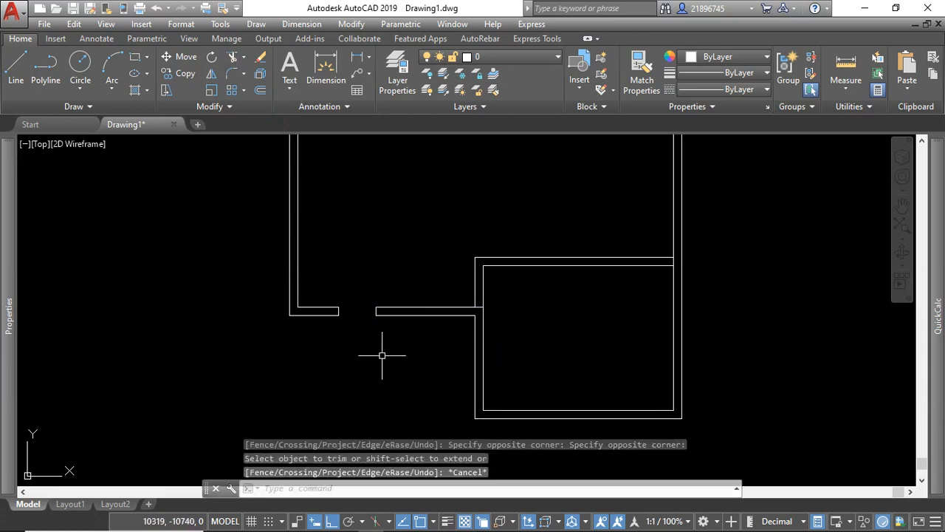
Draw a vertical polyline about 2160 long across the upper wall, nearer its left end.
scroll(376, 342, down, 4)
scroll(443, 323, down, 3)
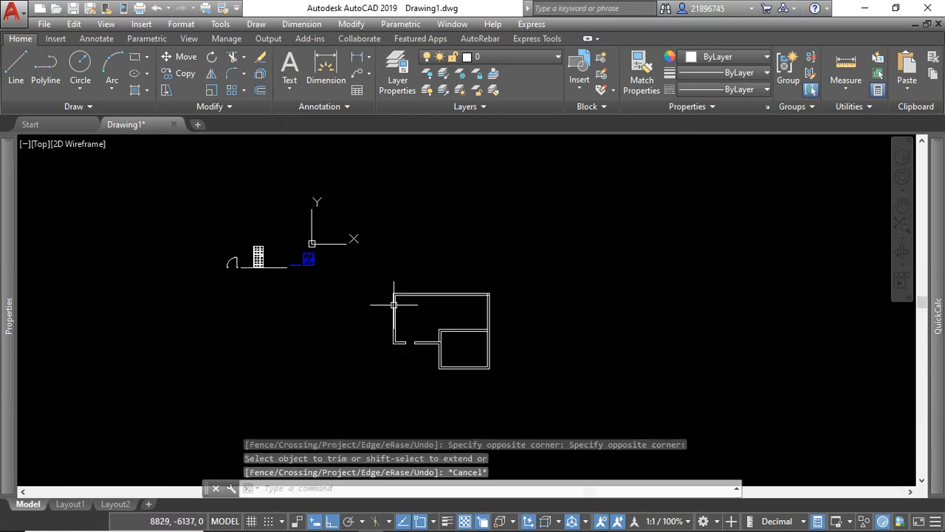
scroll(325, 259, up, 3)
scroll(517, 343, up, 2)
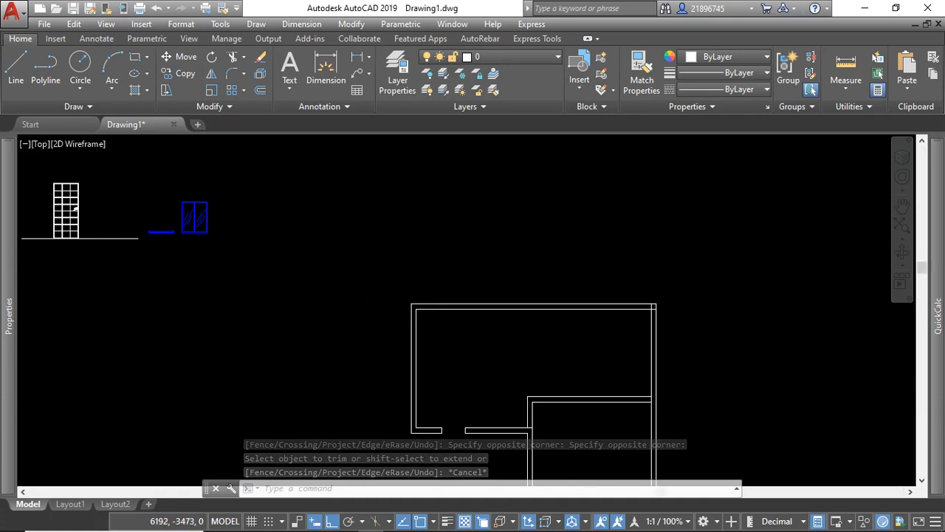
scroll(510, 346, down, 3)
scroll(480, 347, up, 2)
scroll(458, 325, down, 2)
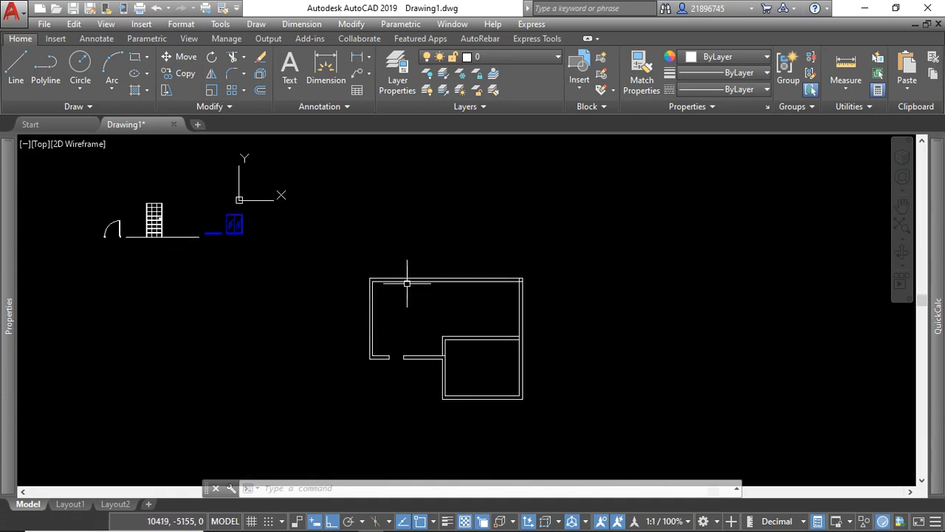
scroll(407, 283, up, 4)
click(53, 81)
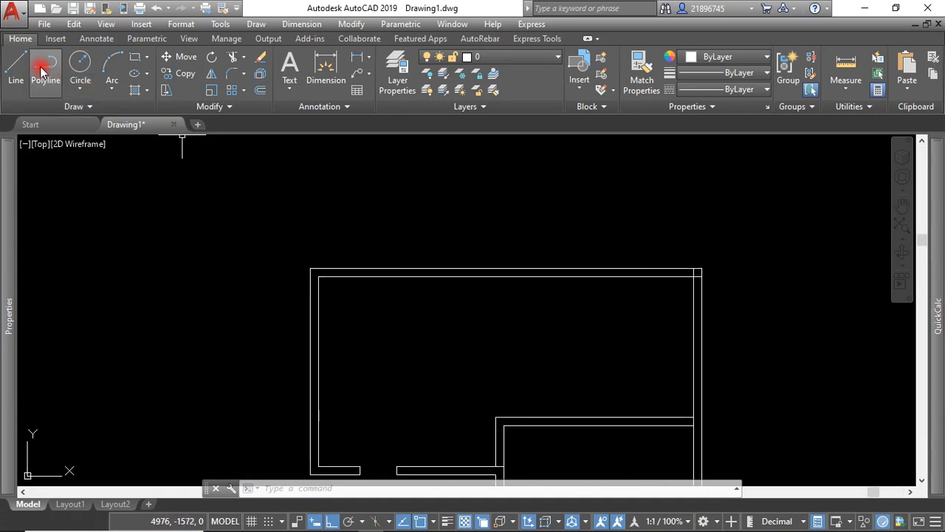
click(417, 227)
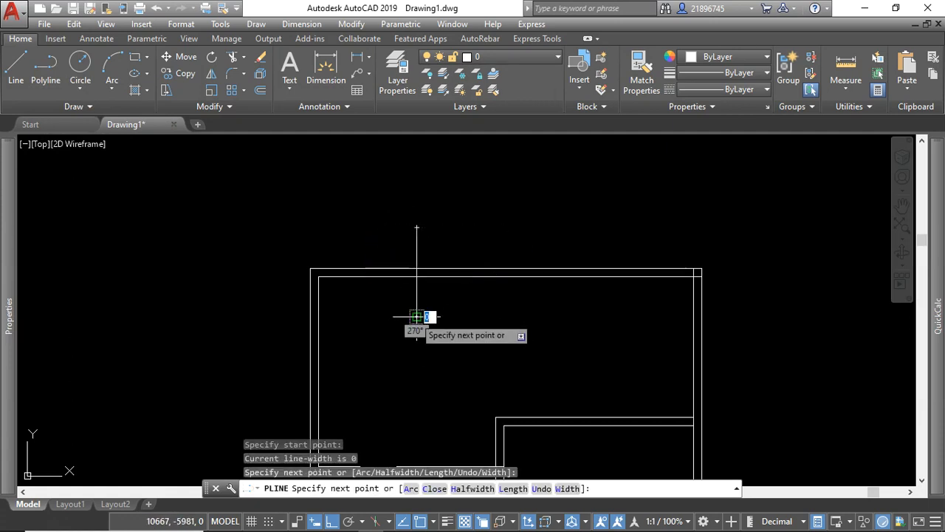
right_click(422, 282)
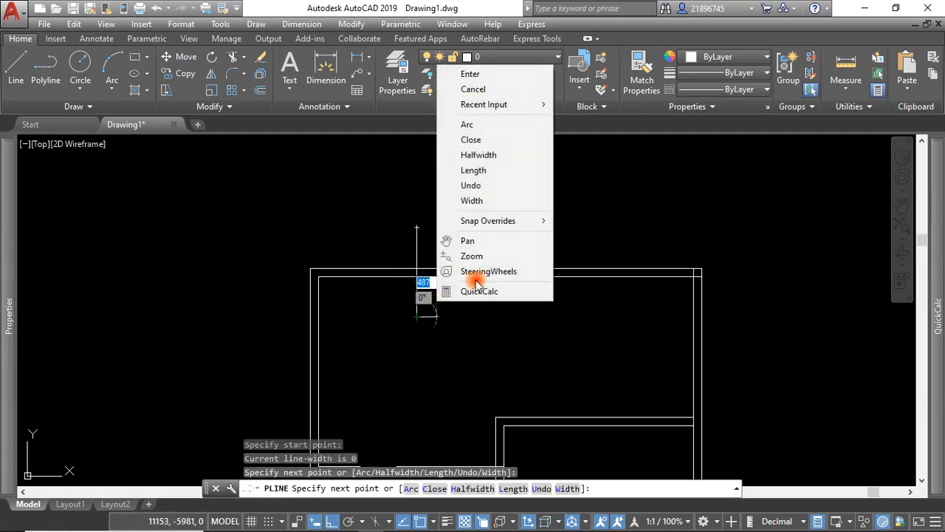
click(497, 81)
Offset the vertical polyline by 1500 to the right to mark the upper opening's other edge.
click(447, 228)
click(384, 242)
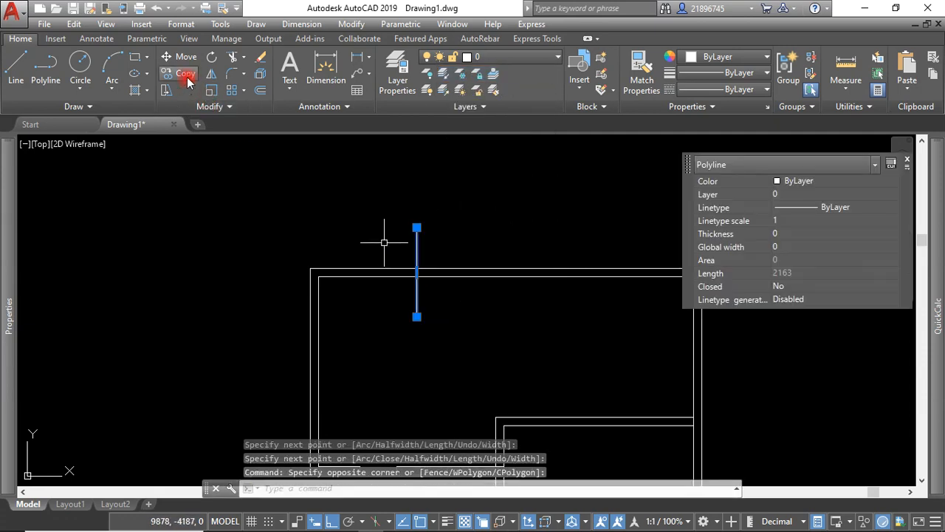
click(260, 90)
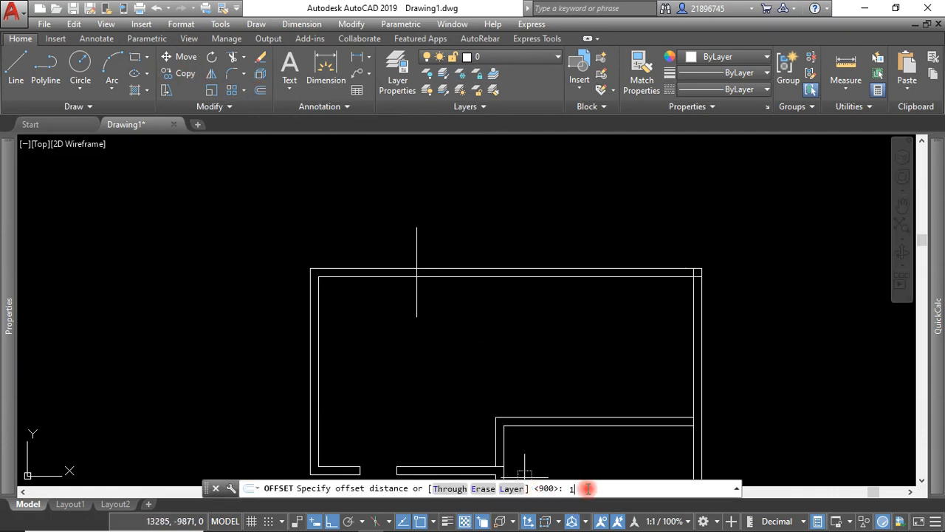
text(1500)
key(Return)
click(418, 296)
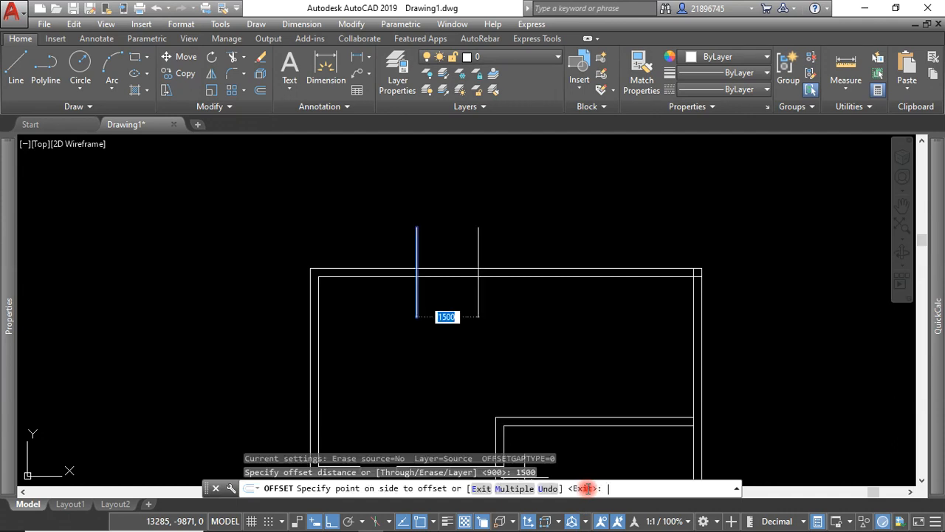
click(550, 310)
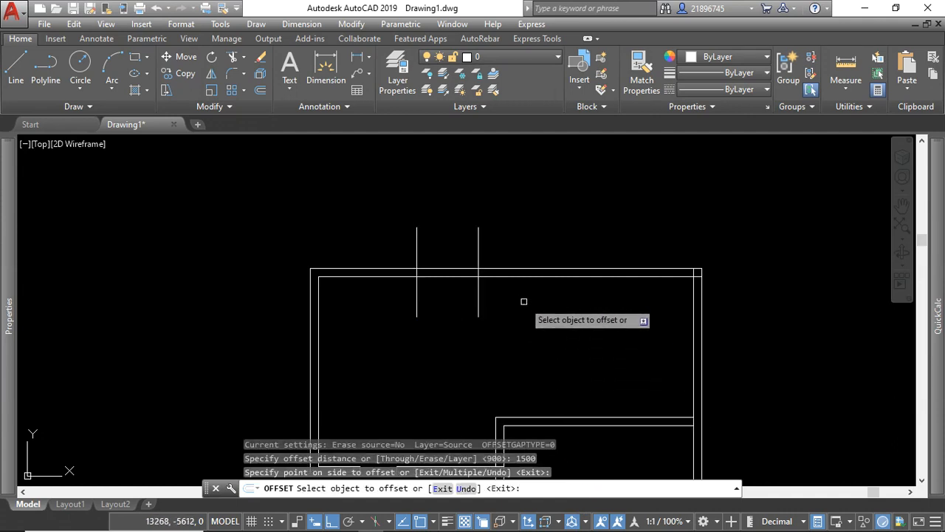
Trim the upper wall lines between the two edge lines and the edge lines' excess above and below the wall.
click(506, 241)
click(380, 316)
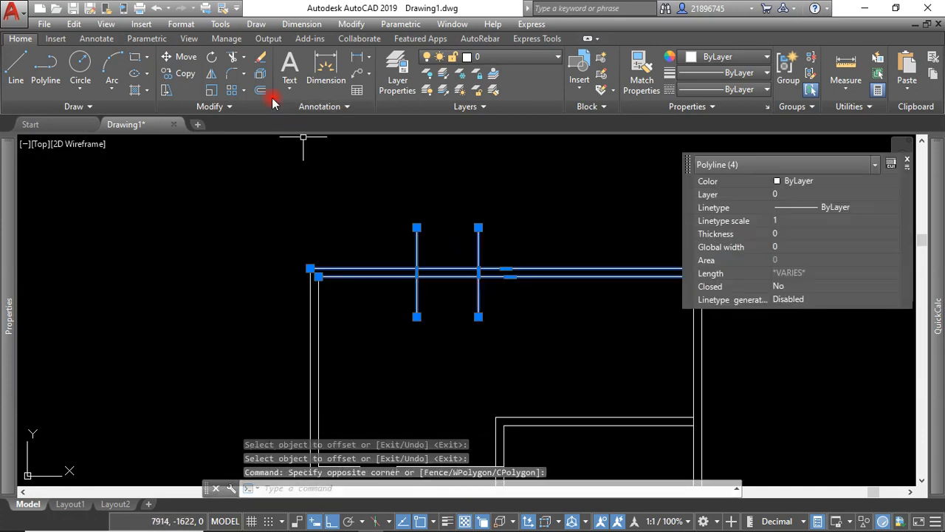
click(231, 59)
click(524, 215)
click(354, 264)
click(524, 315)
click(389, 316)
click(444, 295)
click(392, 251)
scroll(392, 251, down, 4)
key(Escape)
Trim the overlapping ends of the inner wall lines at the plan's upper-right corner.
scroll(508, 359, up, 2)
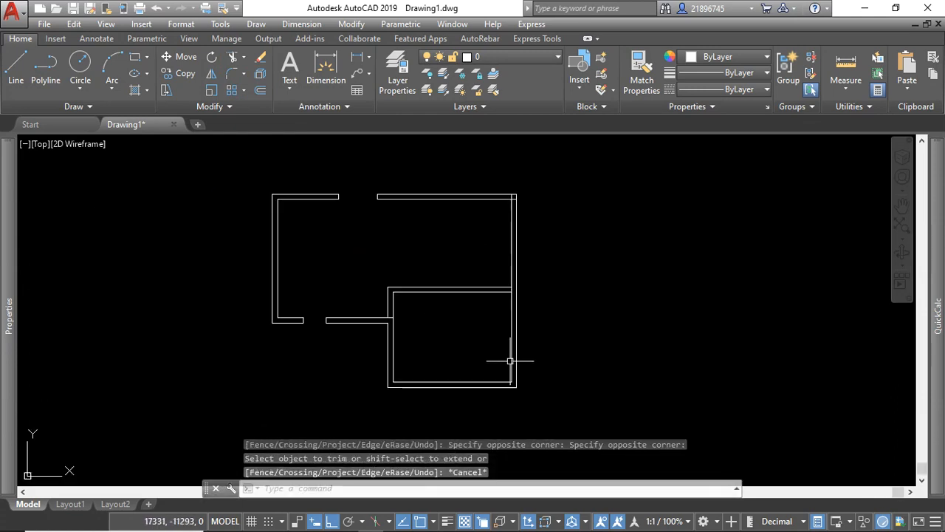
scroll(517, 193, up, 8)
click(506, 207)
click(440, 251)
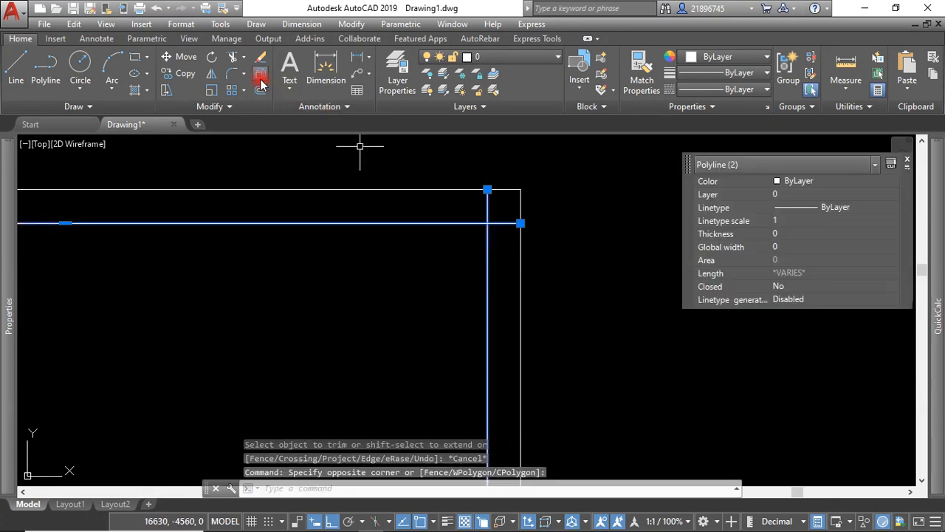
click(231, 57)
click(510, 216)
click(502, 249)
click(503, 203)
click(456, 212)
key(Escape)
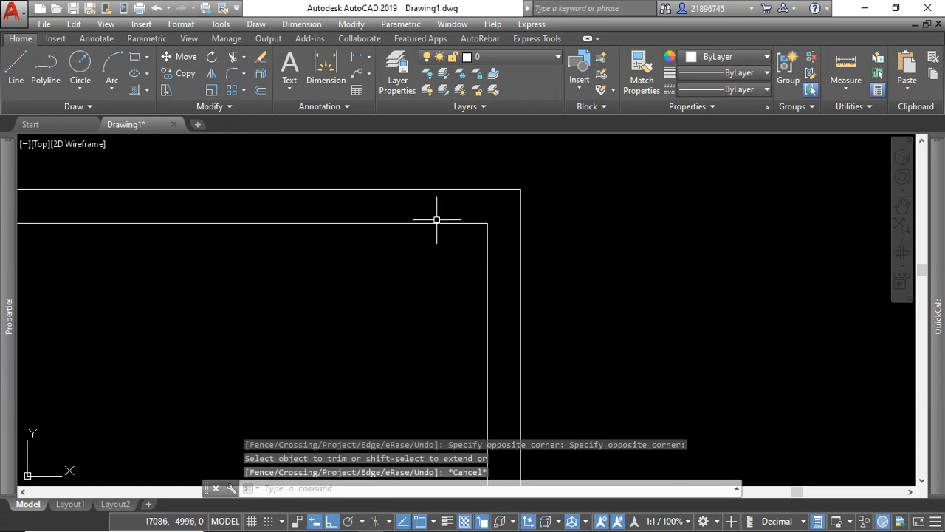
Chamfer the inner upper-right corner of the large room with both chamfer distances set to 1000.
scroll(436, 217, down, 6)
scroll(462, 212, down, 2)
scroll(442, 242, up, 2)
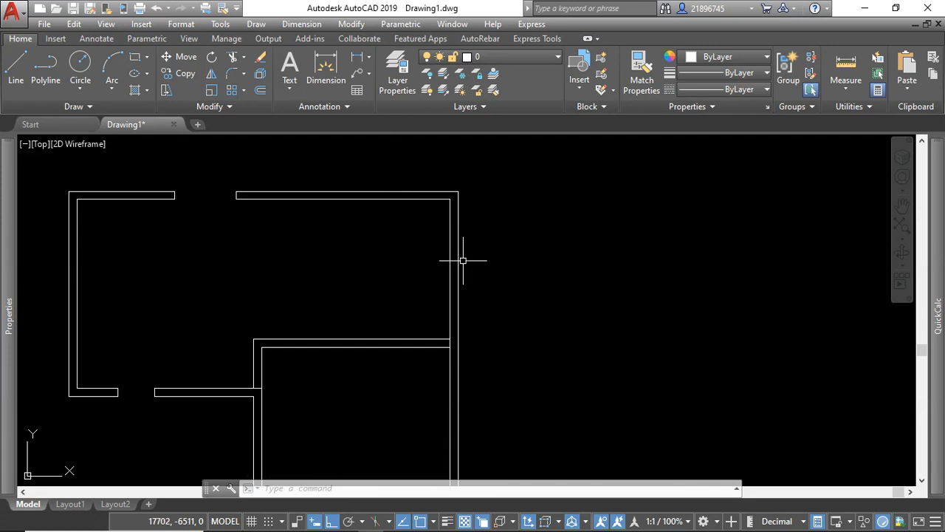
click(244, 78)
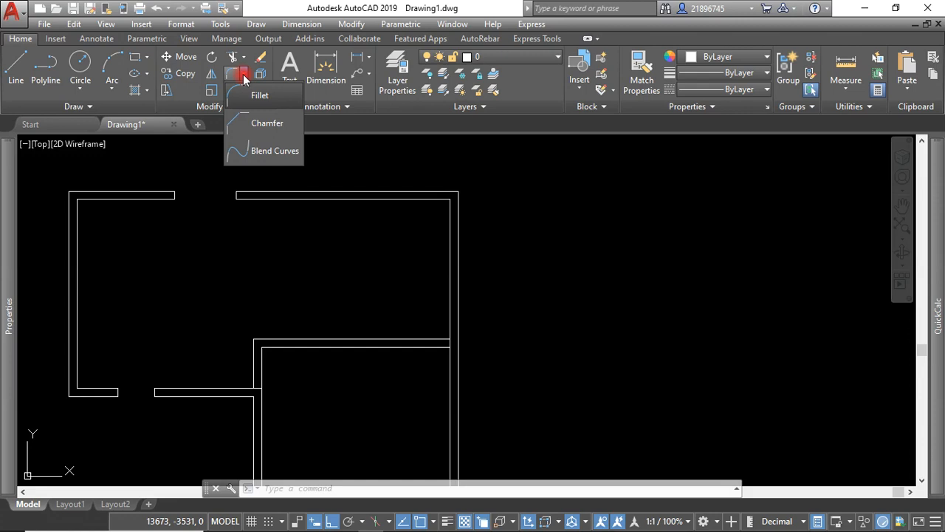
drag(244, 79, 256, 126)
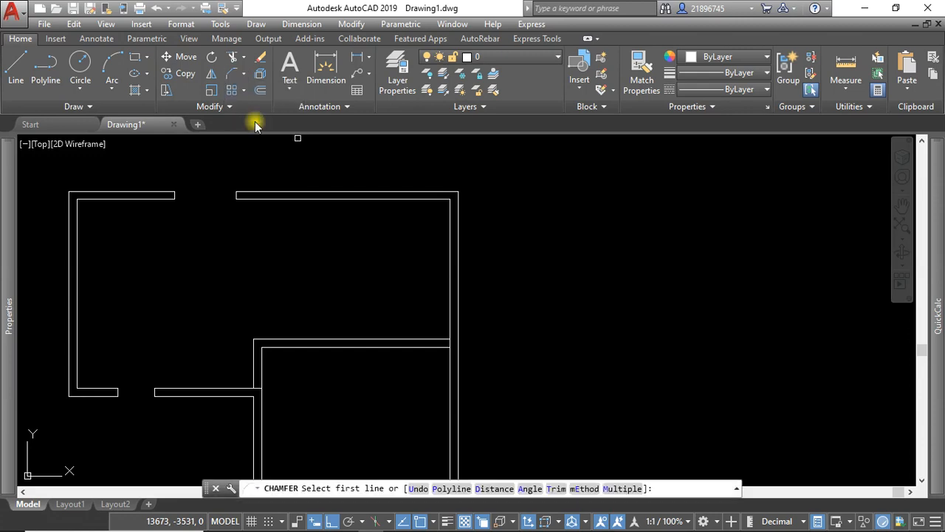
click(494, 488)
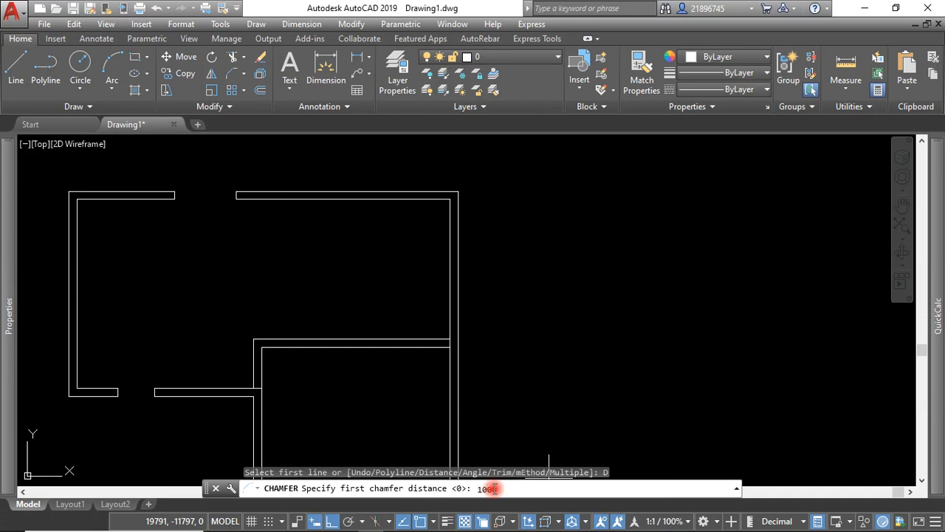
key(Return)
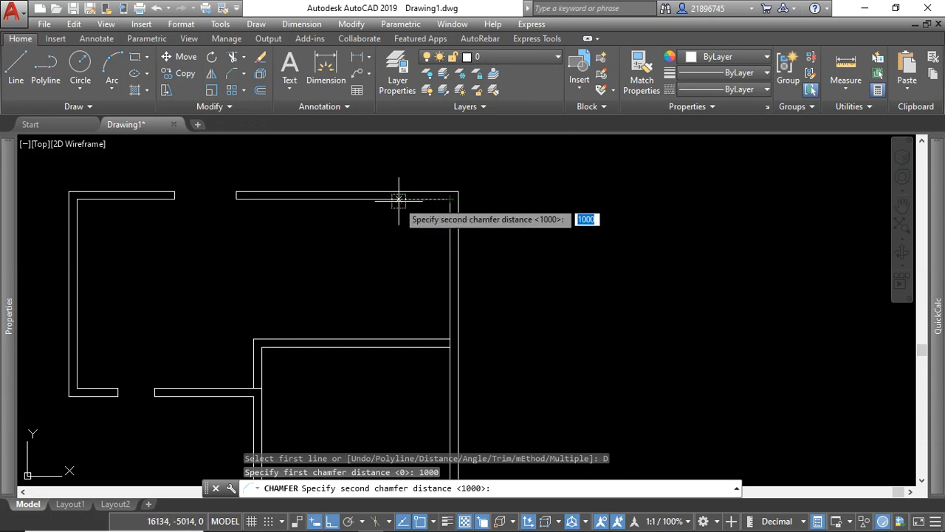
click(524, 487)
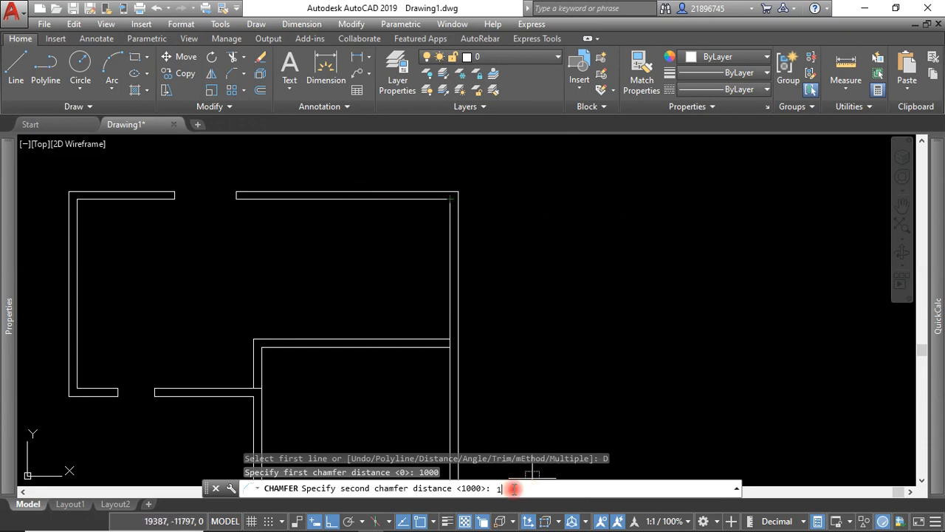
key(Return)
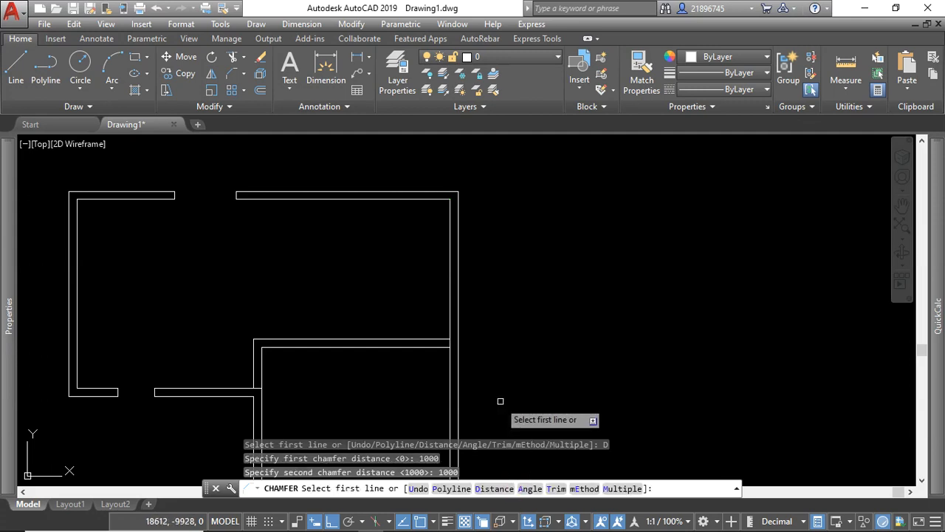
click(401, 199)
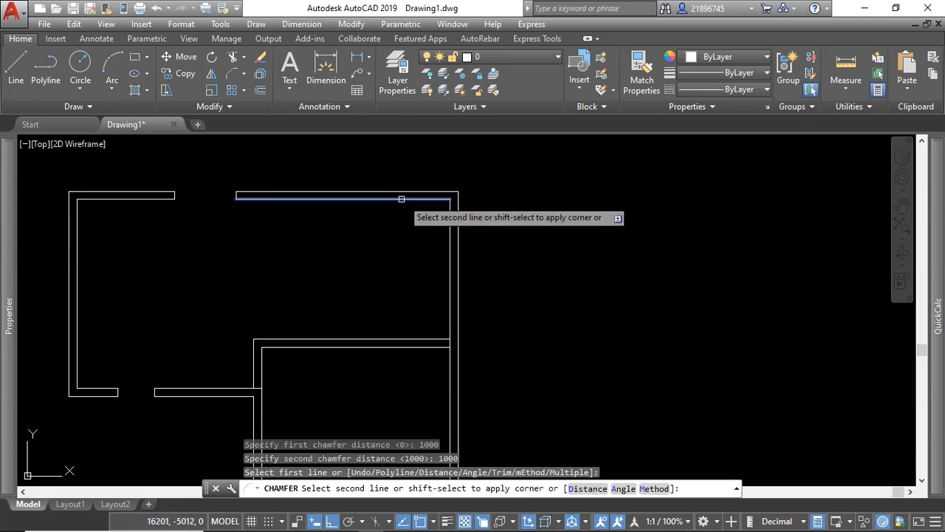
click(450, 228)
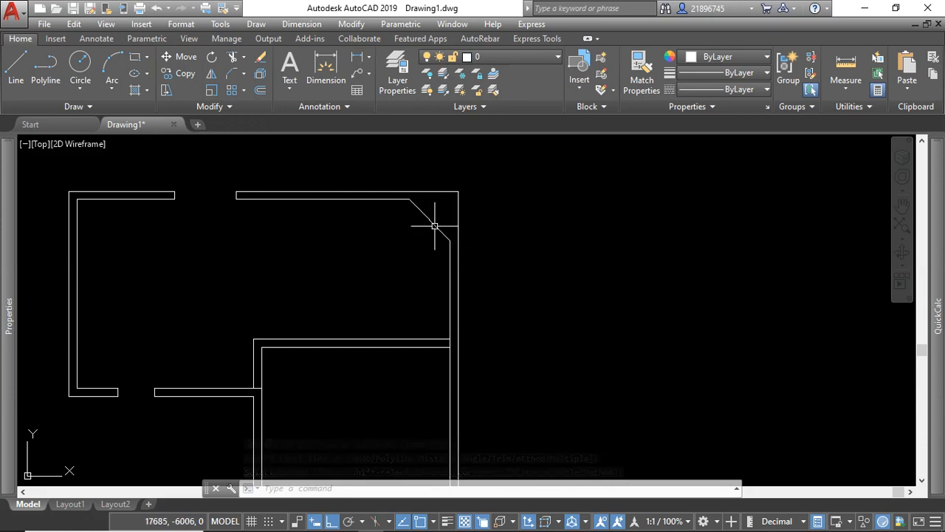
Delete the outer wall lines along the upper wall's right part and the right wall.
scroll(448, 213, up, 2)
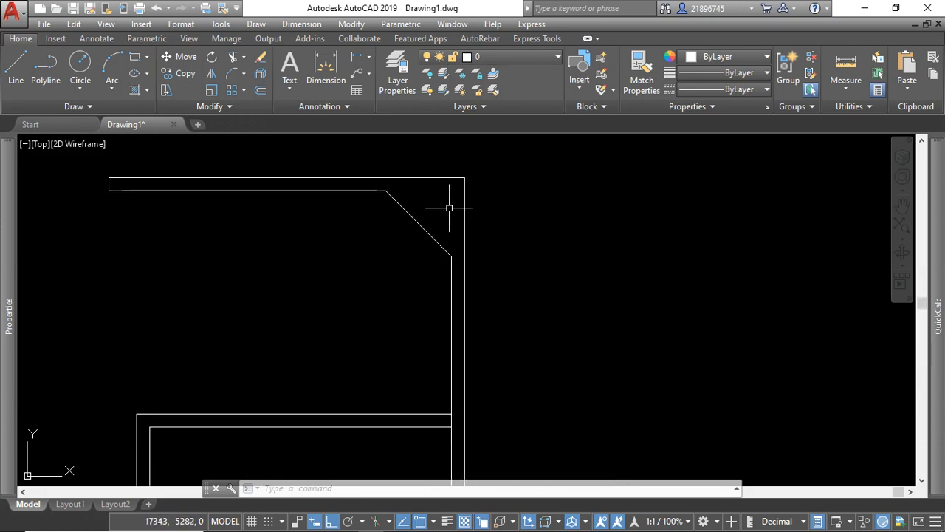
click(478, 182)
click(449, 173)
scroll(433, 213, down, 2)
scroll(462, 238, down, 2)
scroll(460, 235, up, 2)
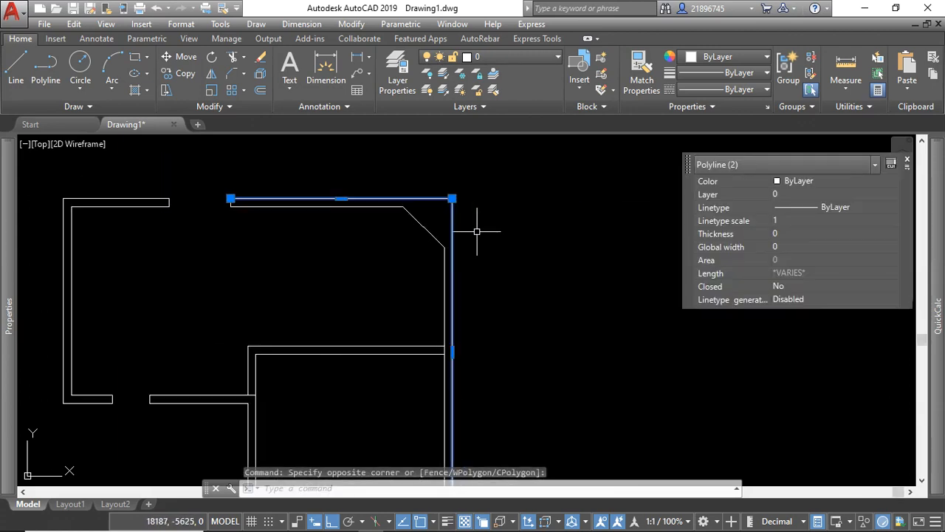
key(Delete)
Offset the large room's chamfered inner wall line 200 outward to form the outer face of the upper and right walls.
click(480, 191)
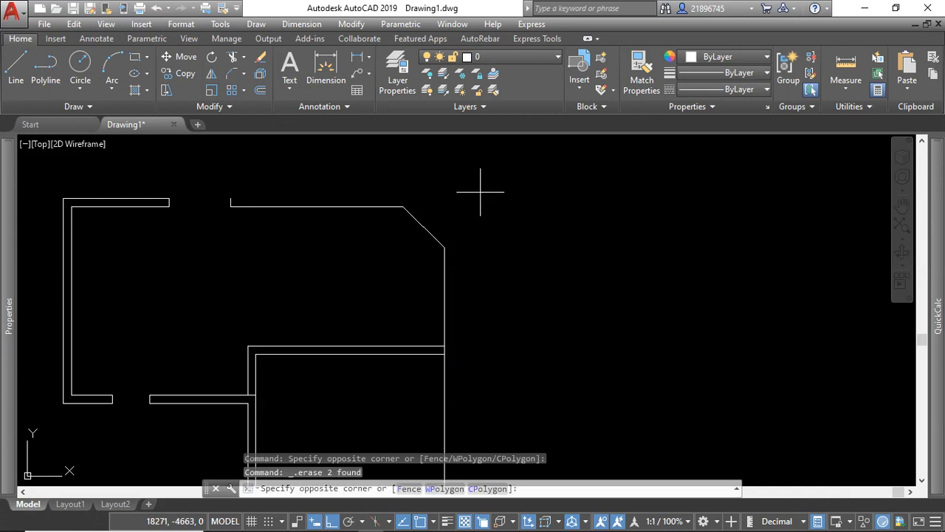
click(357, 268)
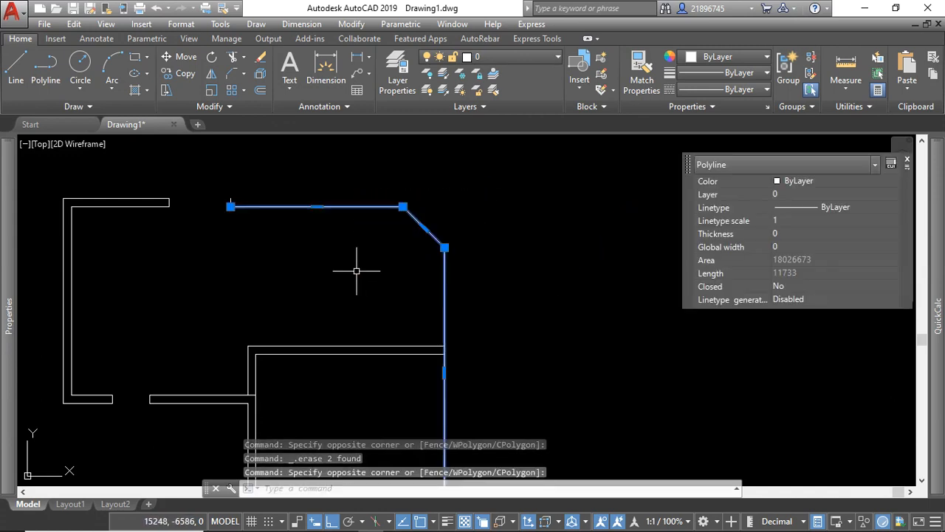
click(260, 89)
click(600, 490)
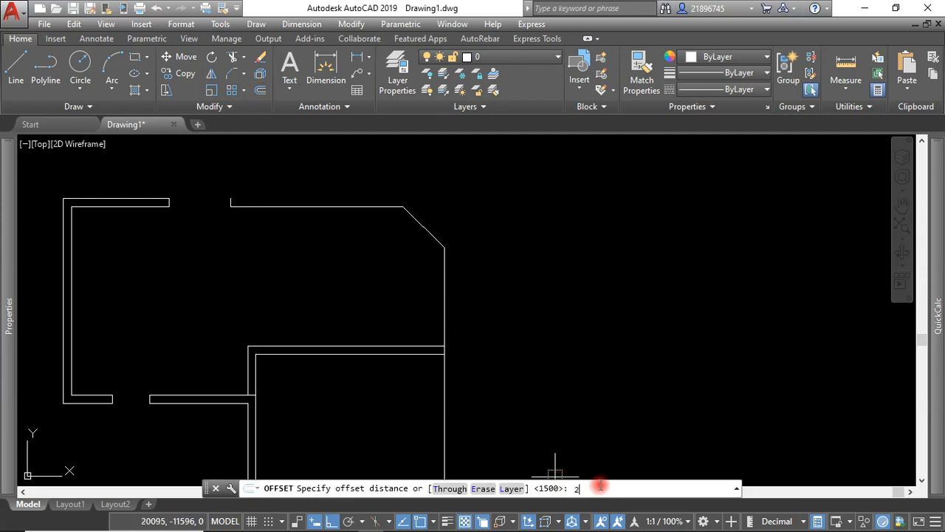
key(Return)
click(445, 259)
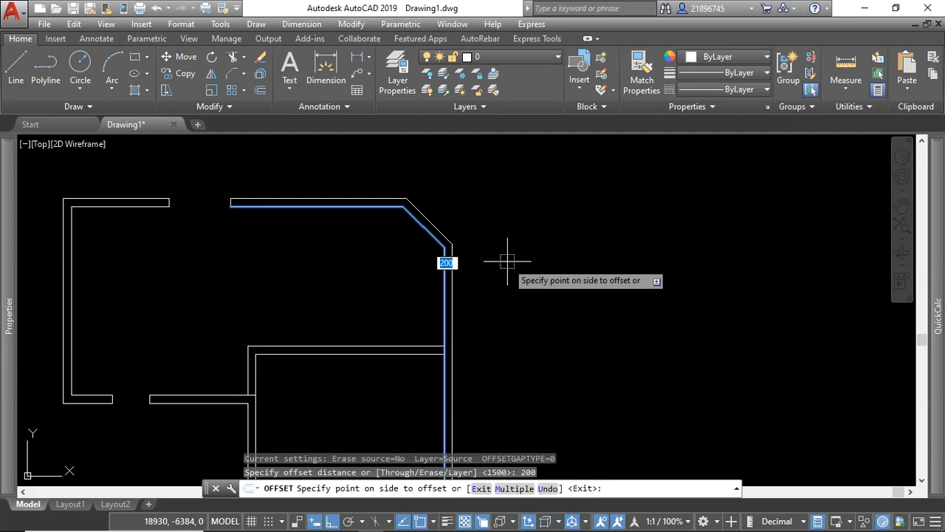
click(507, 260)
scroll(487, 216, down, 2)
key(Escape)
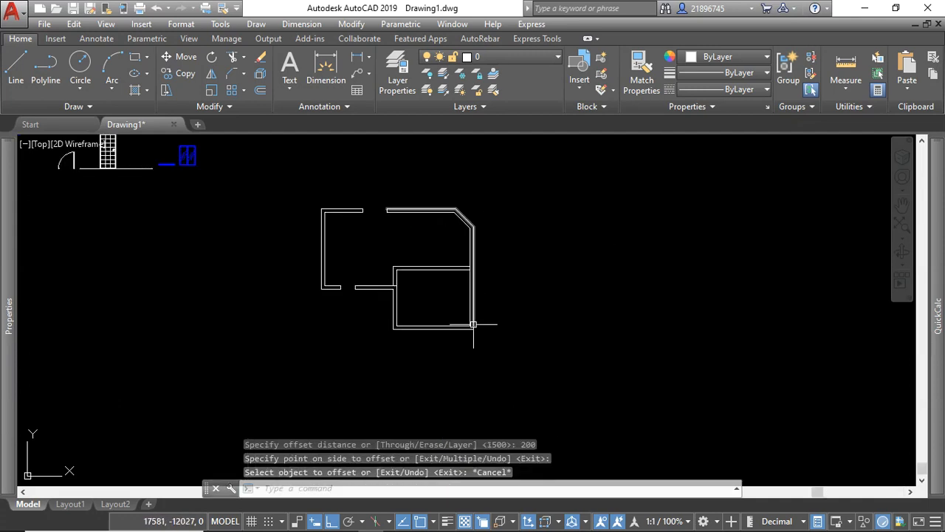
Stretch the right end of the lower outer wall line about 907 horizontally past the right wall.
scroll(474, 332, up, 4)
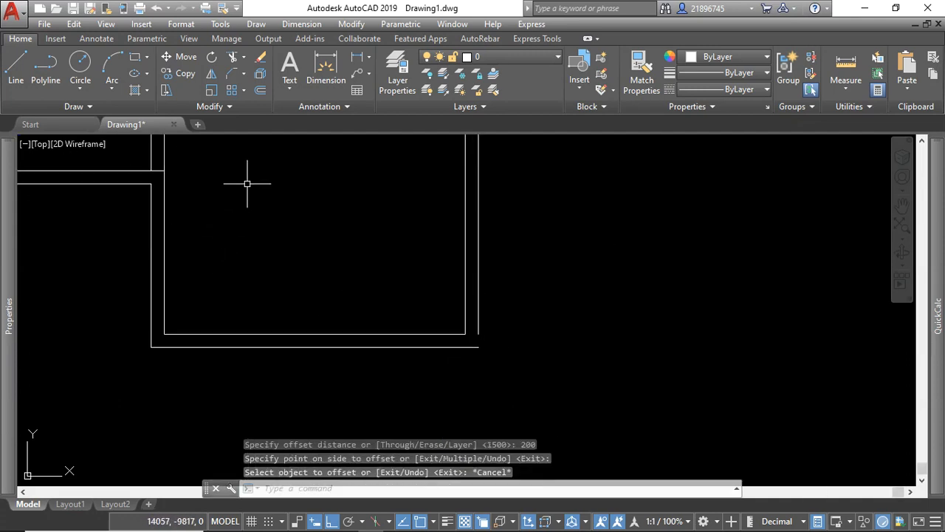
scroll(483, 344, up, 2)
click(468, 348)
click(475, 348)
click(475, 348)
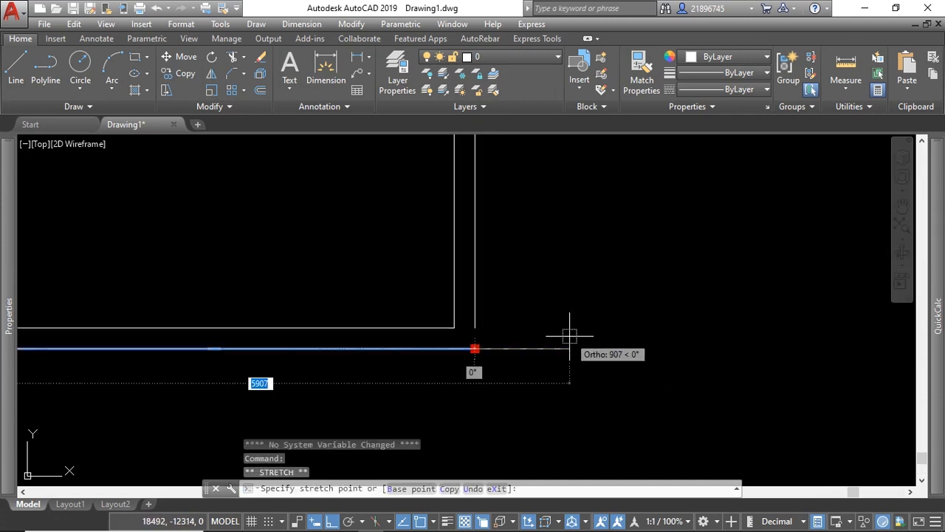
click(569, 334)
Extend the right wall's outer line down to the lower outer wall line.
click(244, 59)
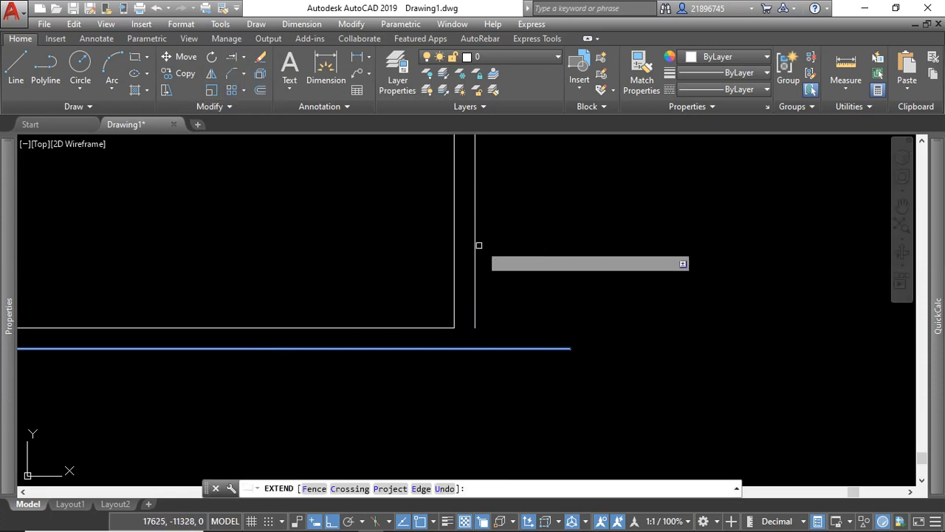
click(476, 249)
click(518, 264)
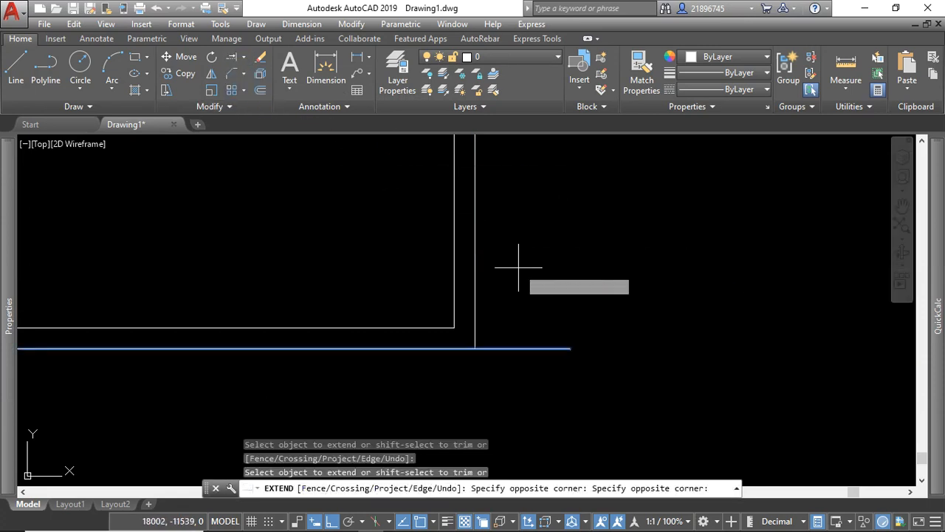
click(440, 383)
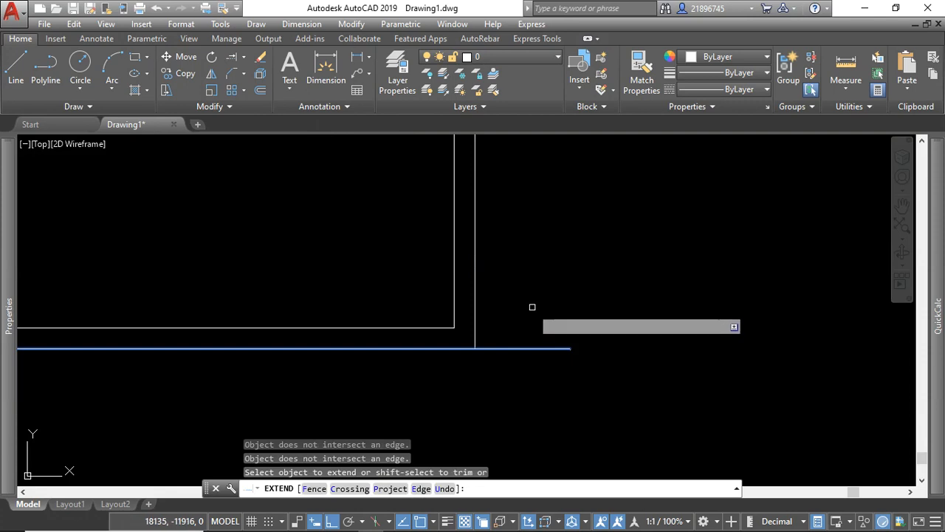
Trim the lower outer wall line's excess beyond the right wall at the plan's lower-right corner.
click(531, 284)
click(449, 369)
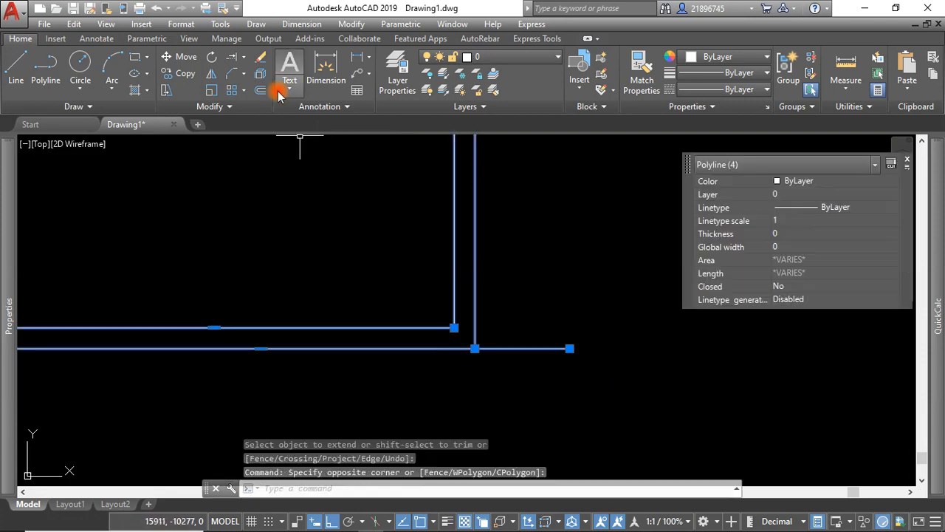
click(244, 60)
click(247, 76)
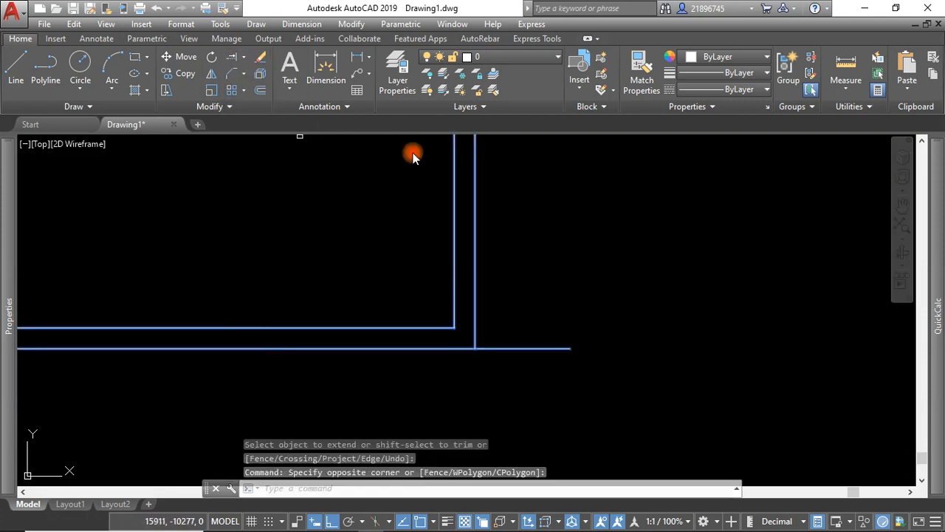
click(568, 301)
click(527, 383)
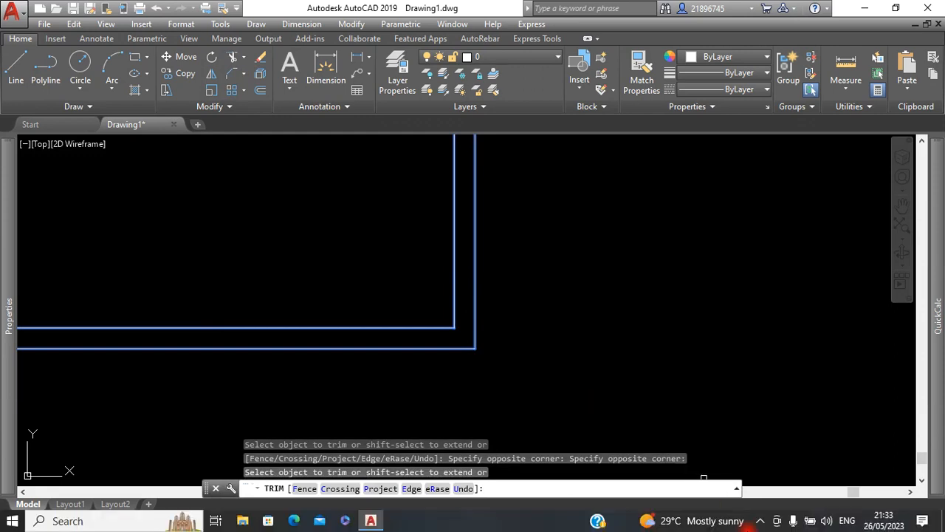
scroll(502, 401, down, 4)
right_click(543, 228)
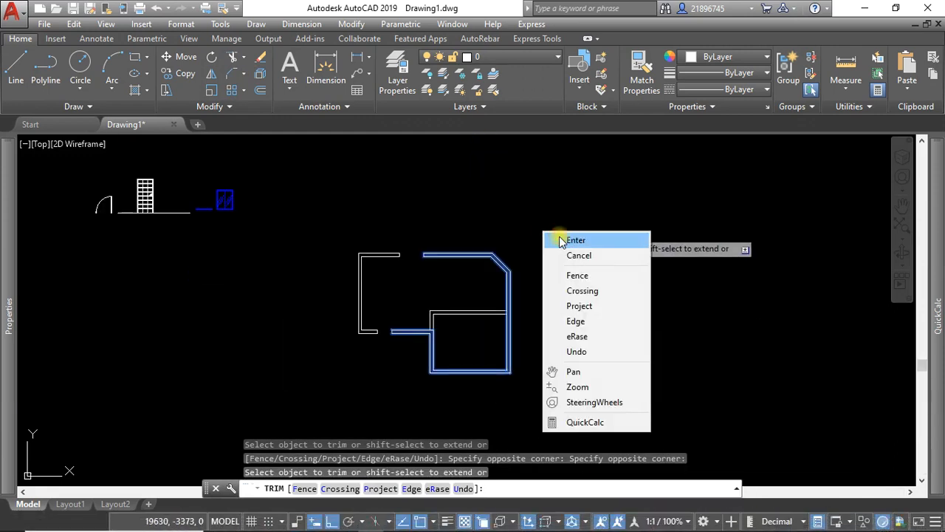
click(569, 241)
Draw a vertical polyline across the horizontal partition wall, near its left end, as the door opening's first edge.
scroll(458, 295, up, 2)
scroll(458, 310, up, 2)
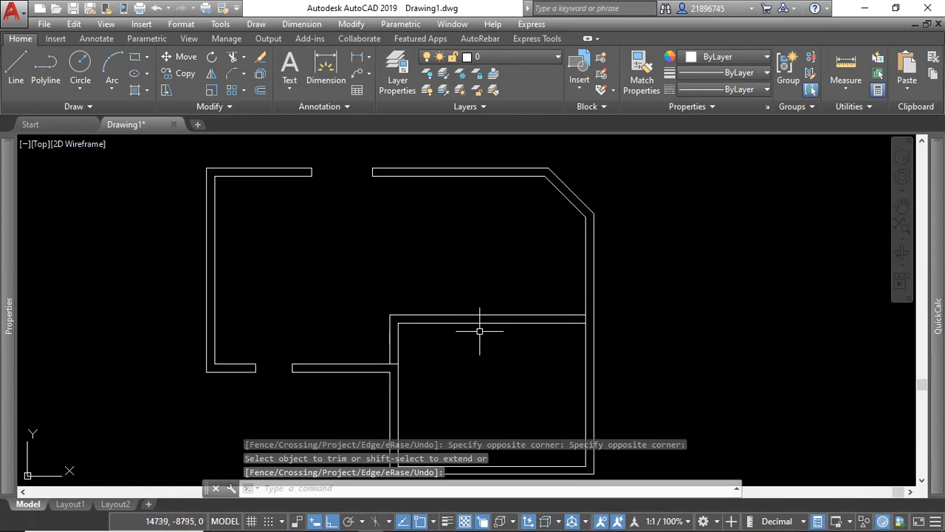
scroll(481, 332, down, 2)
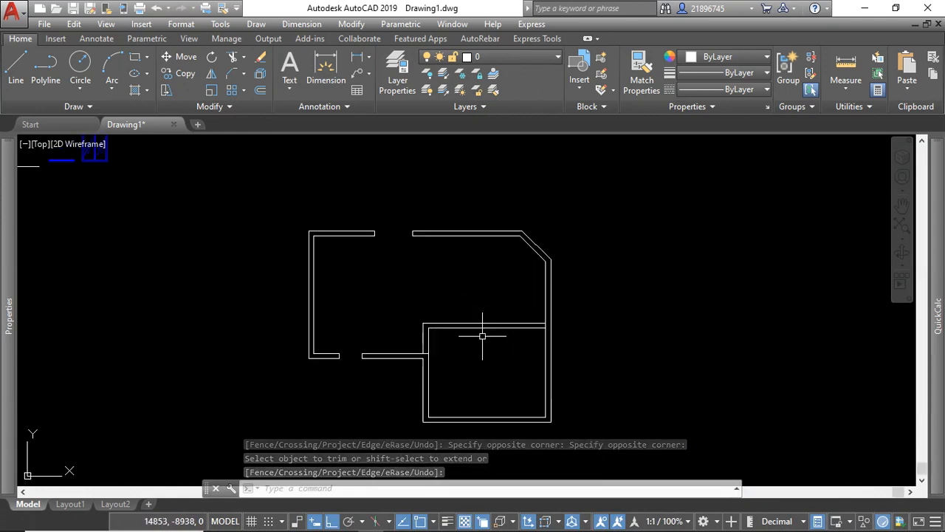
scroll(509, 343, up, 2)
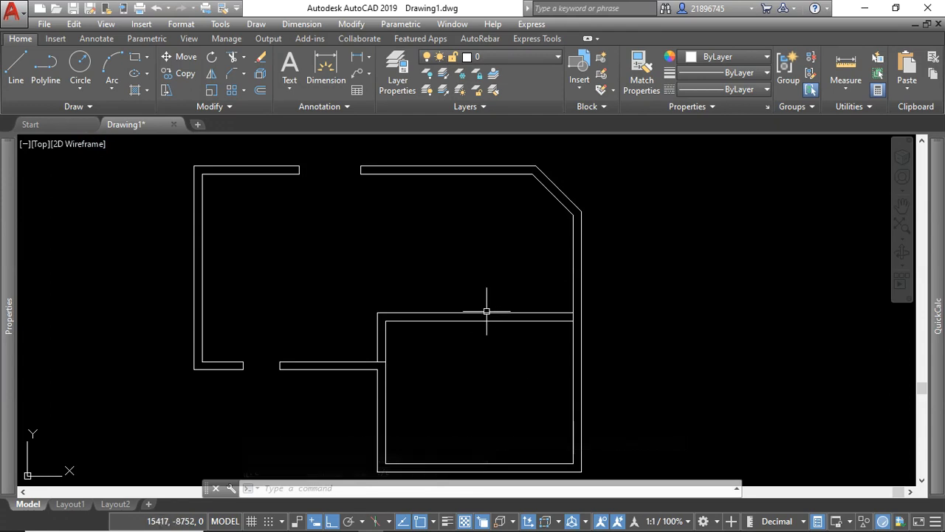
click(45, 65)
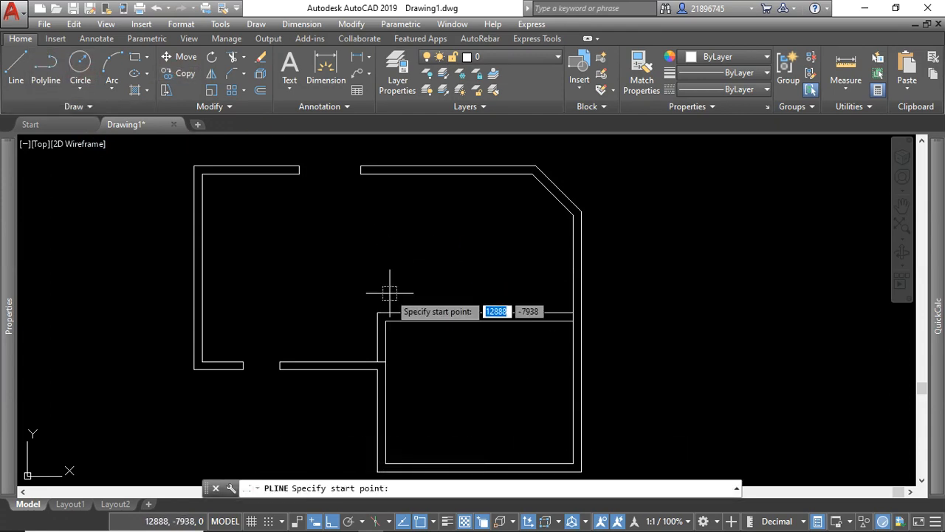
click(431, 290)
click(435, 353)
right_click(441, 353)
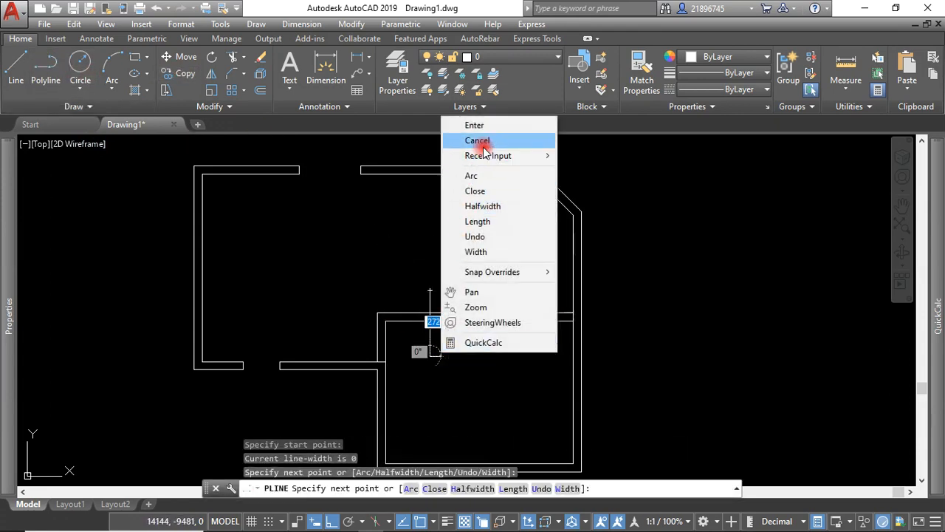
click(476, 126)
Offset the vertical edge line across the partition wall 900 to the right.
click(469, 273)
click(410, 297)
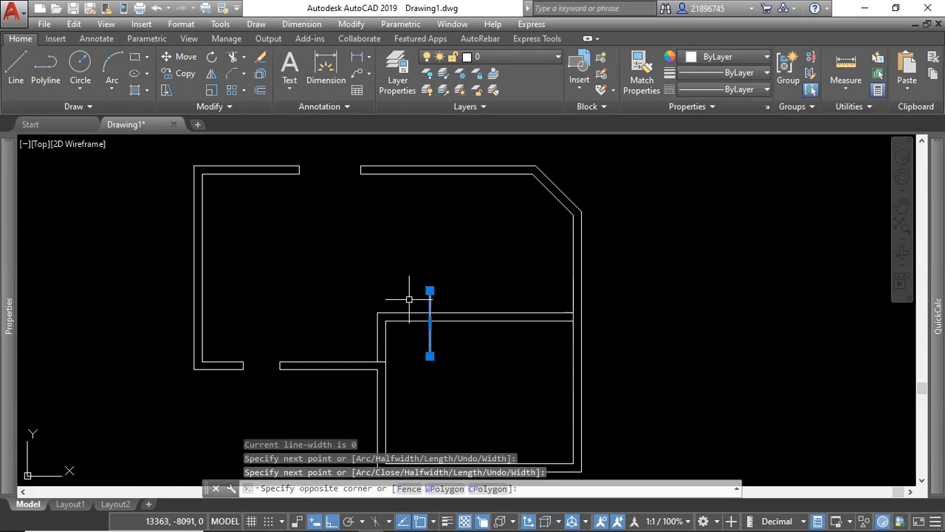
click(260, 91)
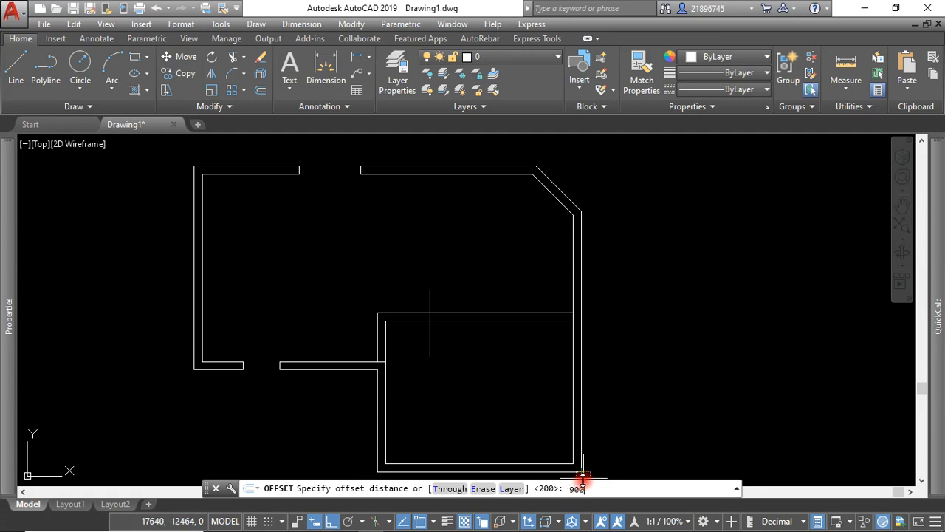
key(Return)
click(430, 339)
click(644, 300)
key(Escape)
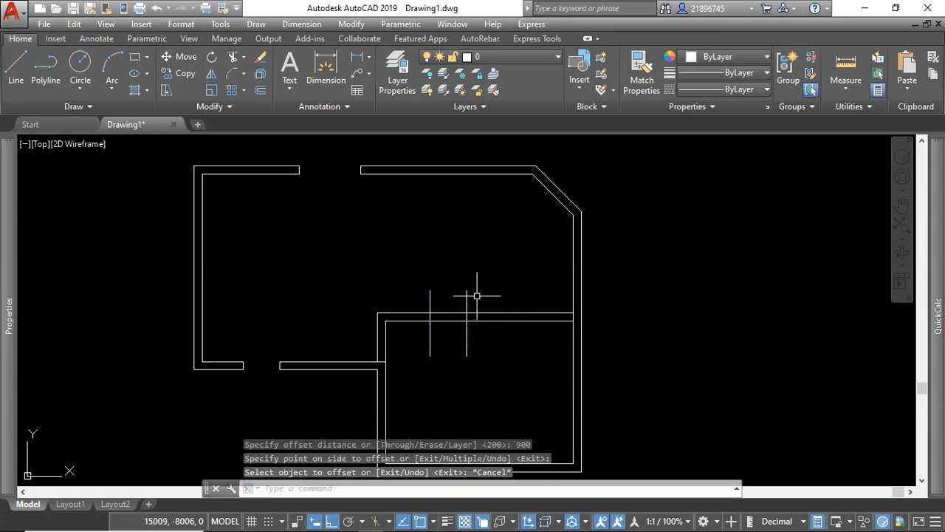
Trim the partition wall lines between the two edge lines and the edge lines' excess above and below the wall.
click(488, 293)
click(419, 345)
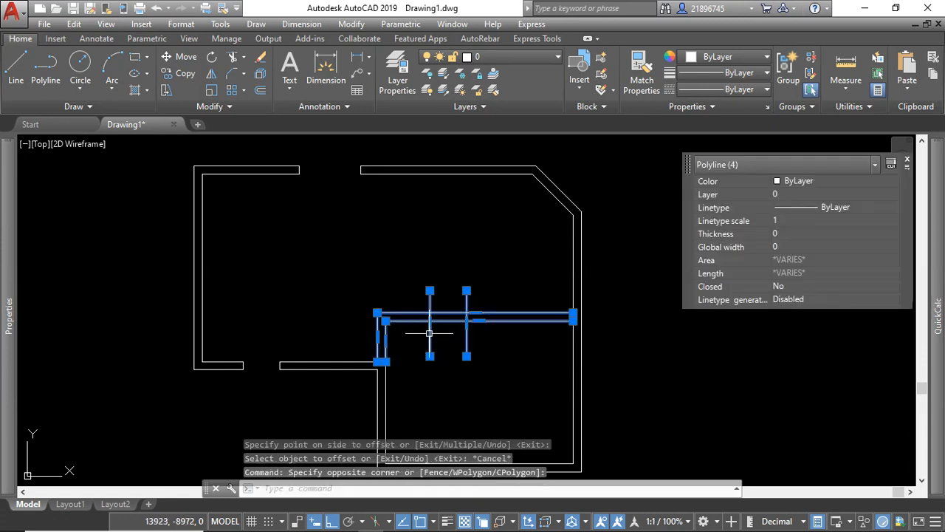
click(231, 59)
click(490, 271)
click(395, 297)
click(507, 340)
click(405, 352)
click(459, 333)
click(450, 297)
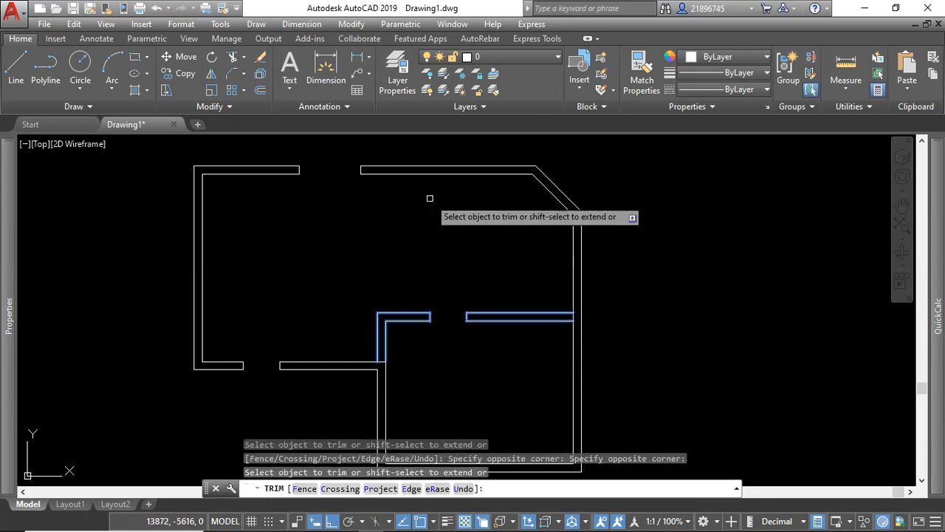
key(Escape)
Draw a vertical polyline about 1655 long across the lower wall of the small room as the window opening's first edge.
scroll(384, 333, down, 2)
scroll(477, 333, down, 2)
scroll(483, 370, up, 2)
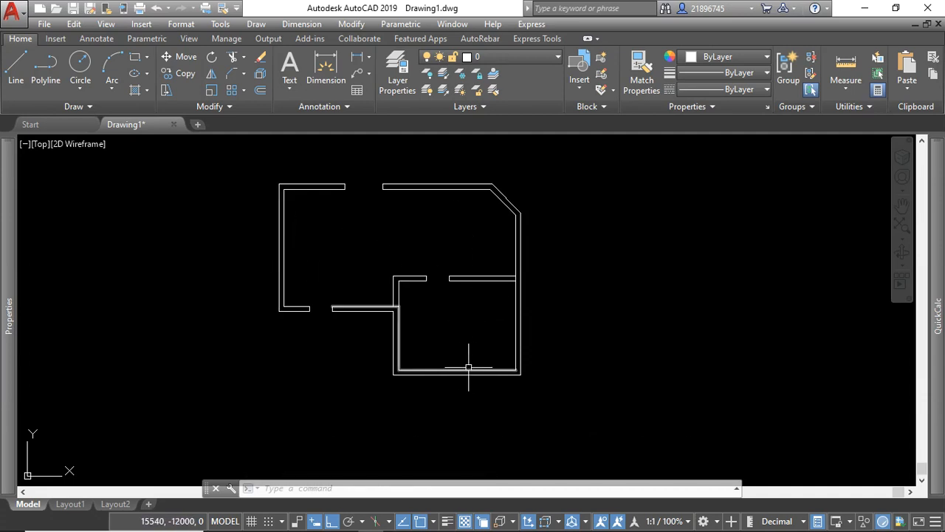
click(45, 66)
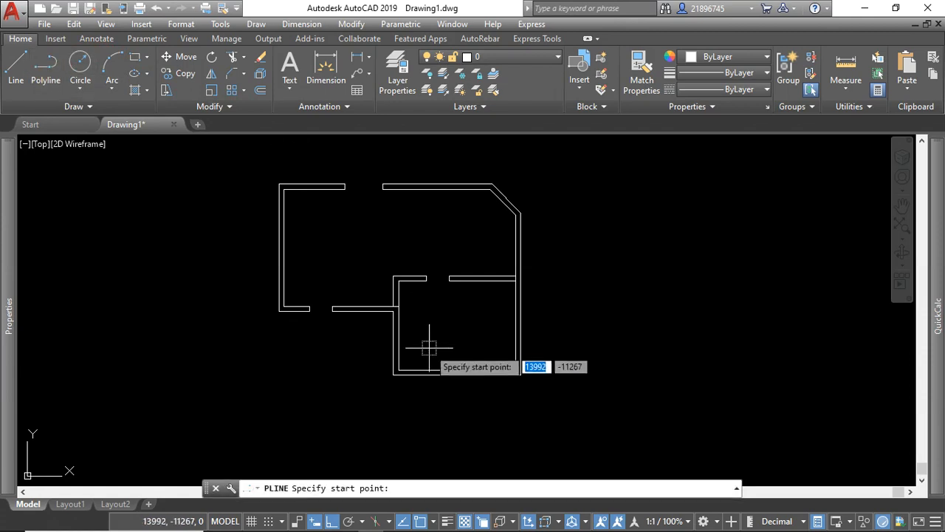
click(436, 401)
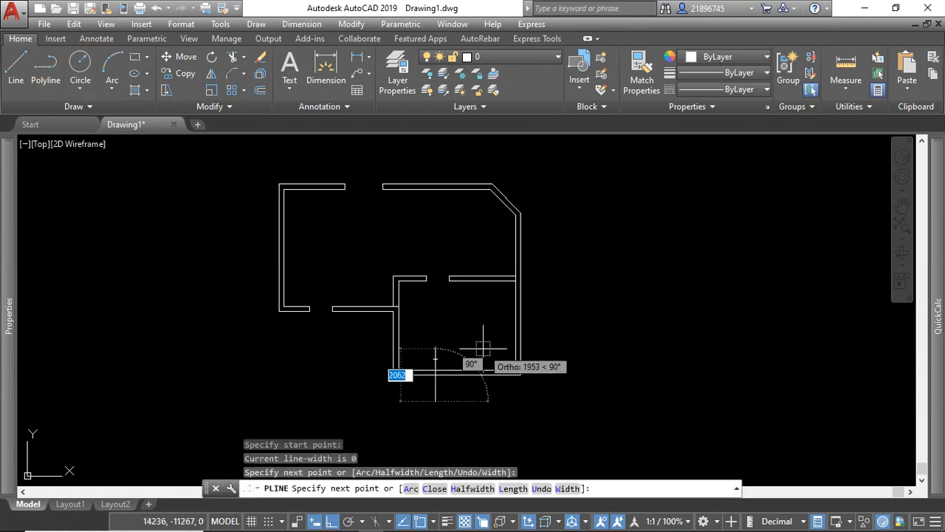
key(Return)
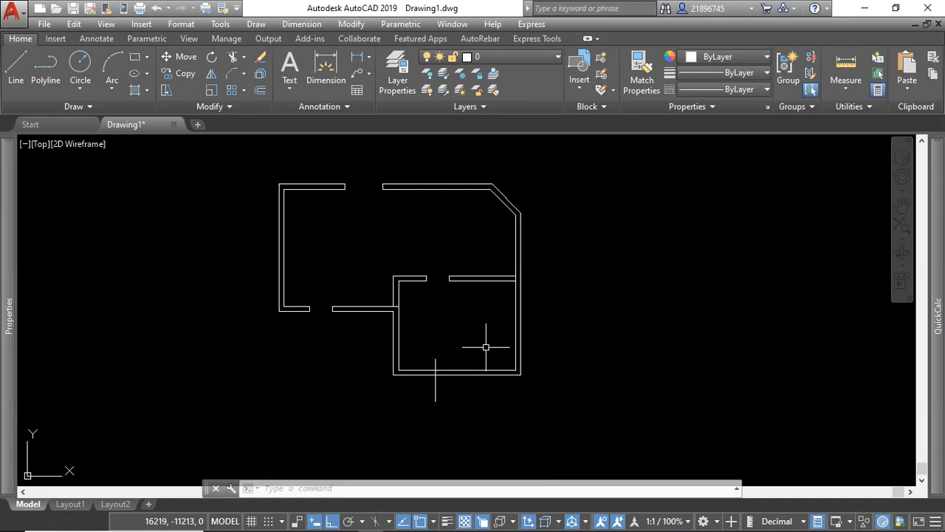
key(Return)
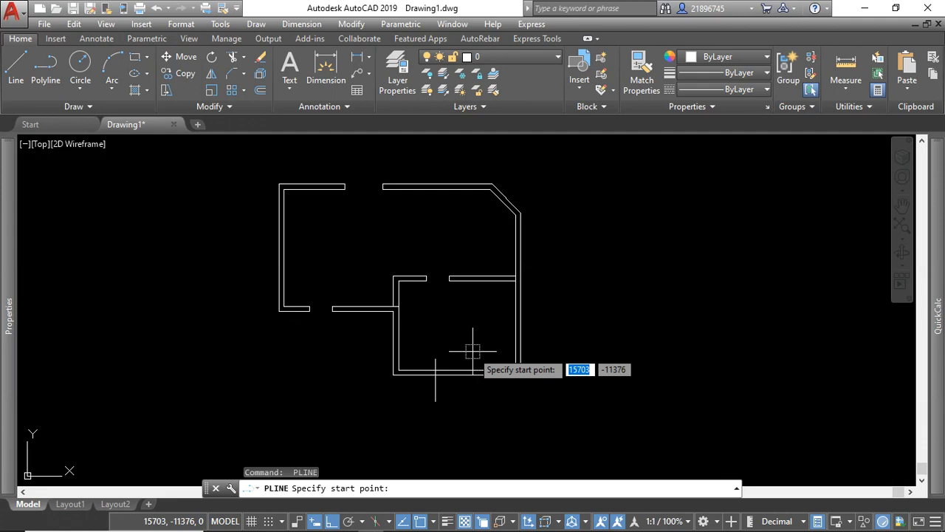
key(Escape)
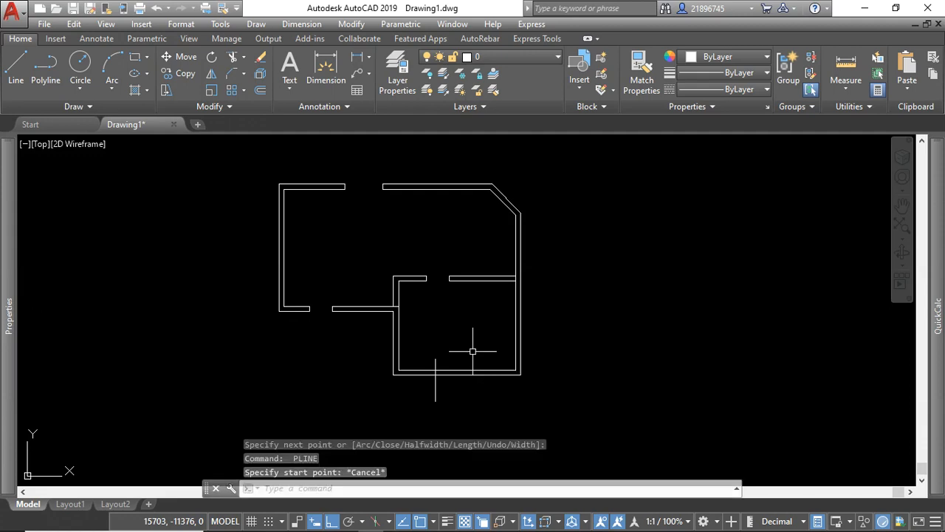
Offset the vertical edge line across the lower wall 1500 to the right.
click(450, 388)
click(432, 397)
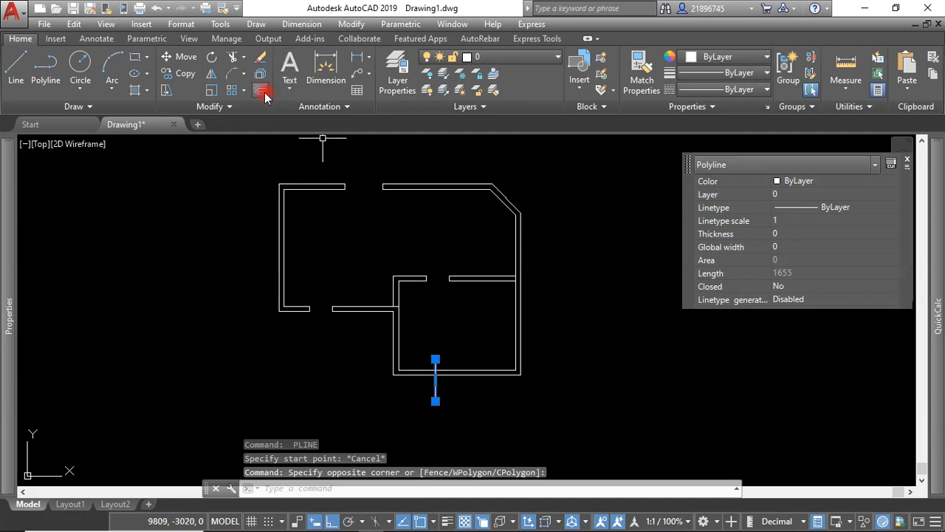
click(262, 92)
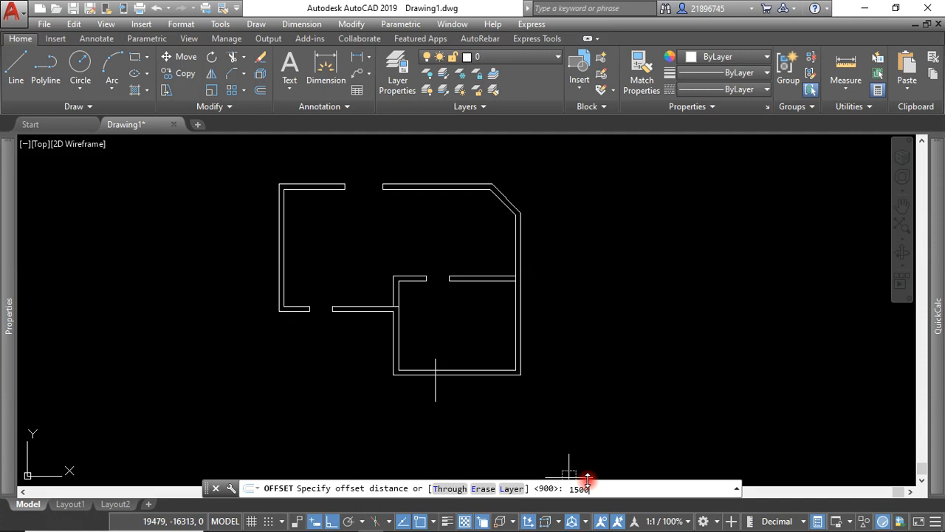
key(Return)
click(545, 404)
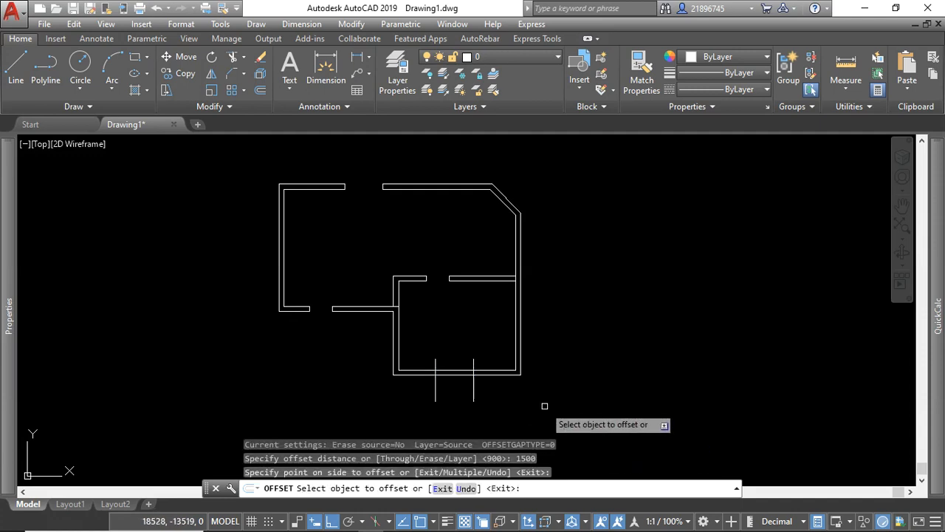
click(497, 388)
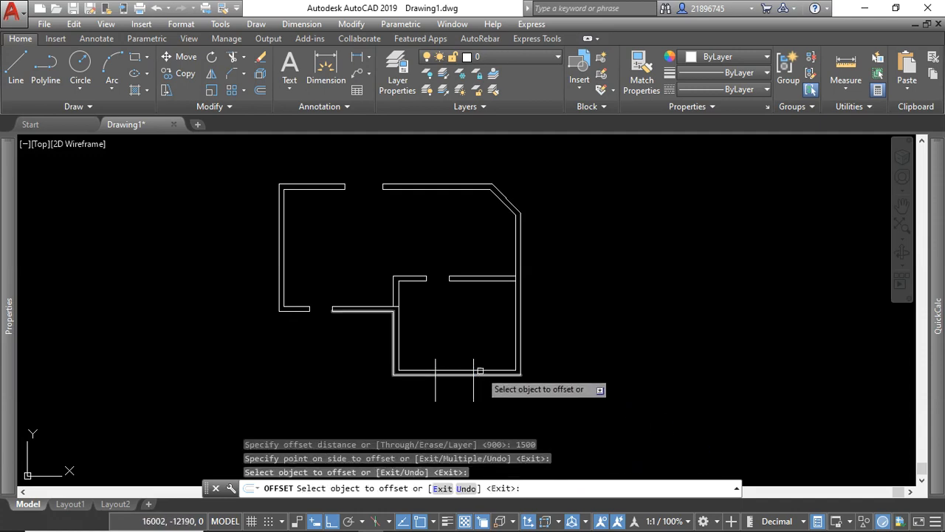
key(Return)
Trim the small room's lower wall lines between the two edge lines and the edge lines' excess above and below the wall.
click(491, 346)
click(399, 391)
click(232, 59)
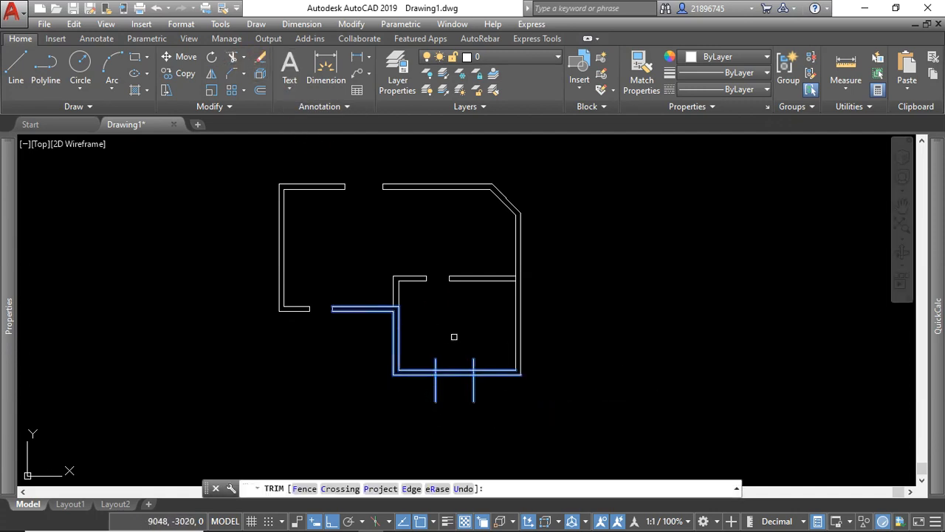
click(498, 391)
click(419, 415)
click(483, 345)
click(433, 361)
click(461, 358)
click(447, 388)
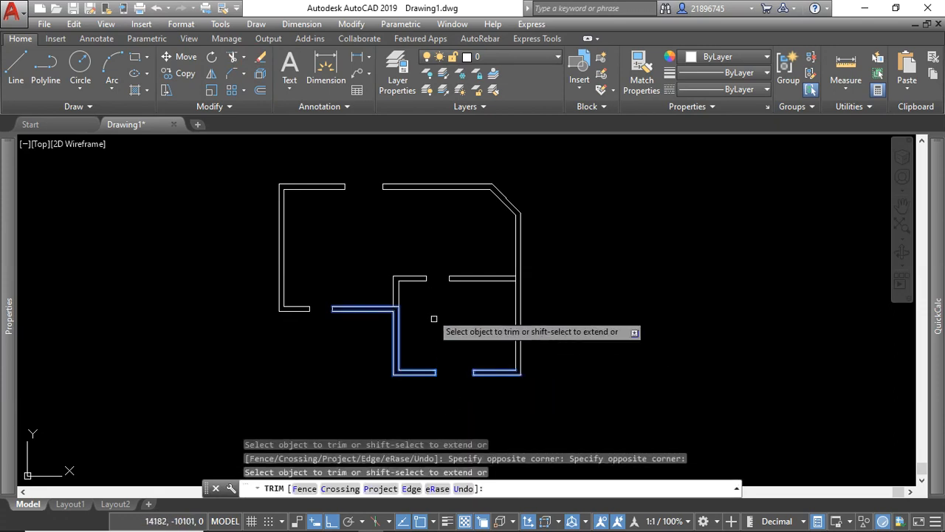
key(Escape)
scroll(483, 320, down, 3)
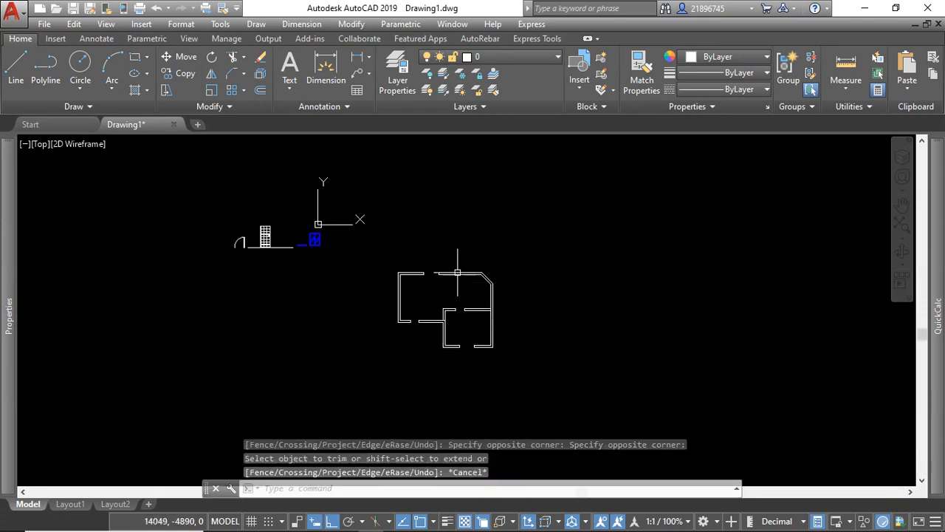
scroll(458, 272, up, 2)
scroll(514, 296, down, 2)
scroll(462, 289, up, 1)
scroll(443, 273, down, 1)
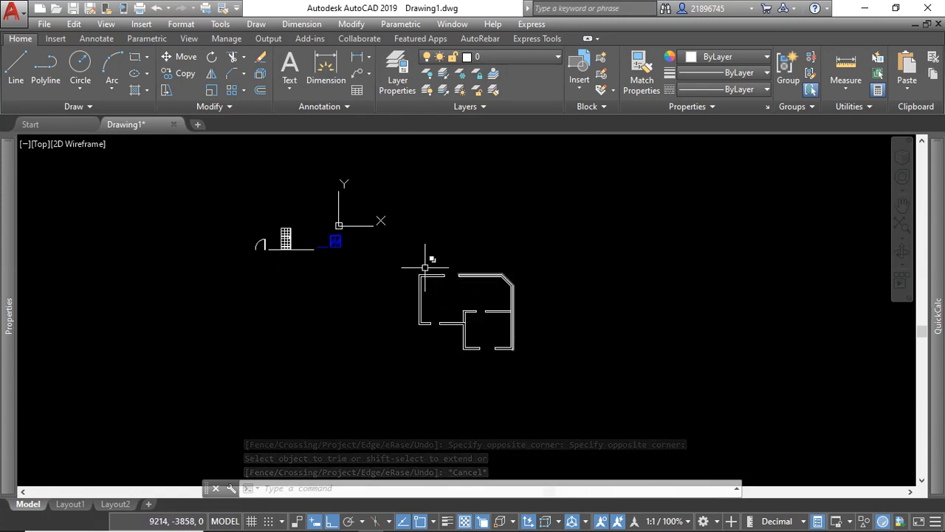
scroll(425, 310, up, 3)
scroll(521, 318, down, 1)
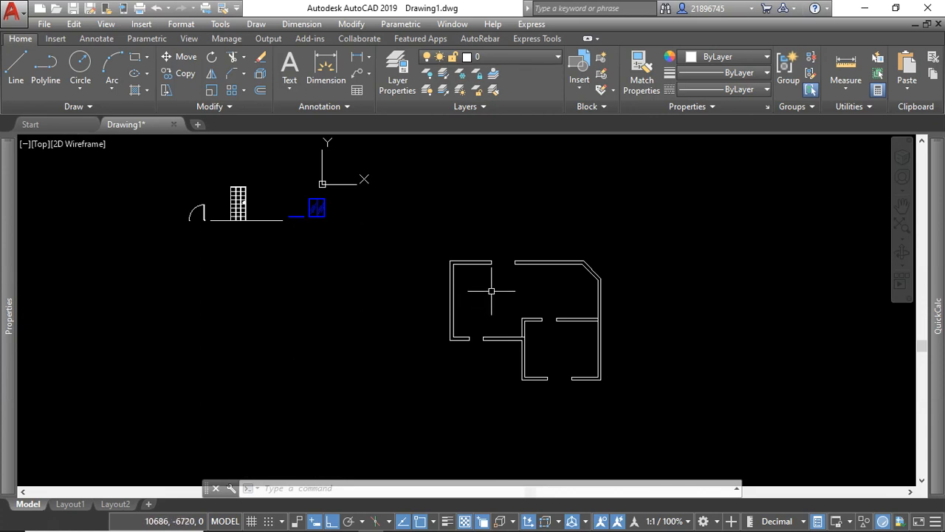
scroll(547, 259, down, 2)
scroll(318, 232, up, 4)
scroll(358, 246, down, 2)
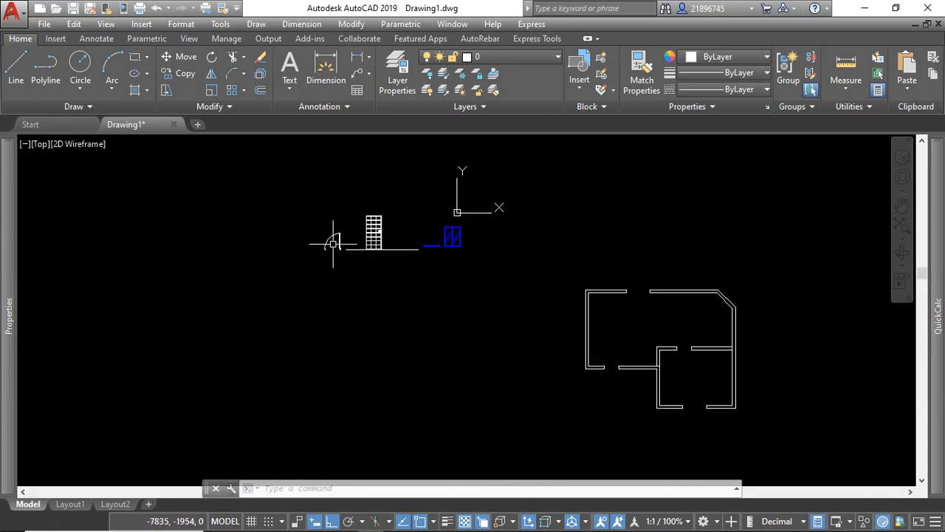
With Ortho off, move the door block by its hinge-side grip to the outer corner of the lower-left opening's right edge.
scroll(332, 237, up, 4)
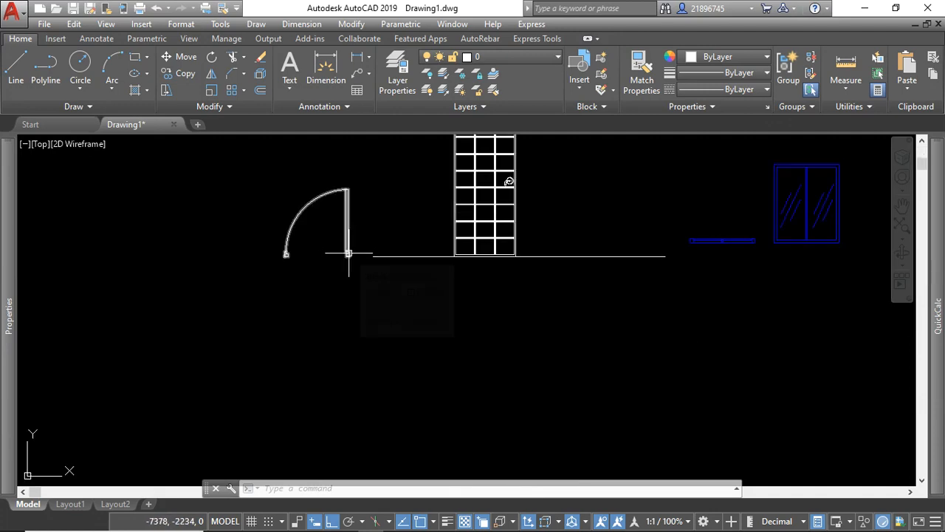
click(348, 252)
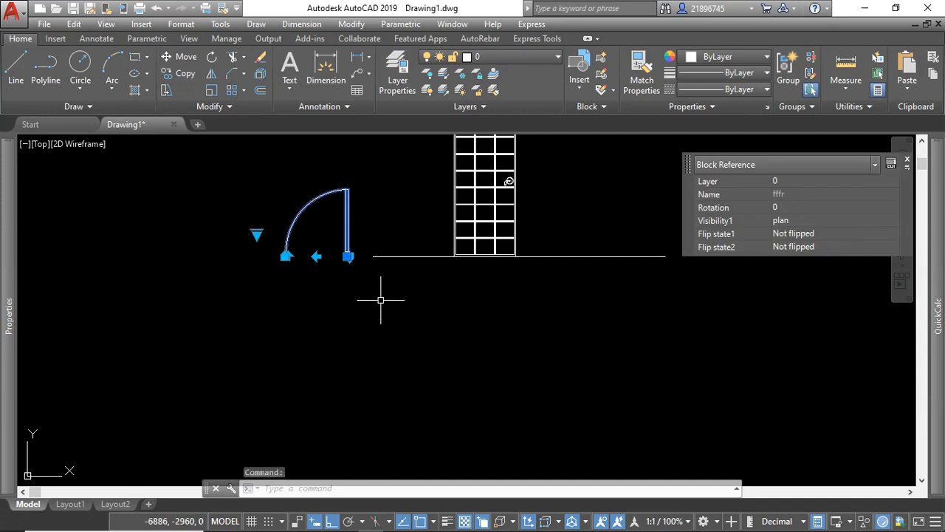
scroll(339, 261, up, 6)
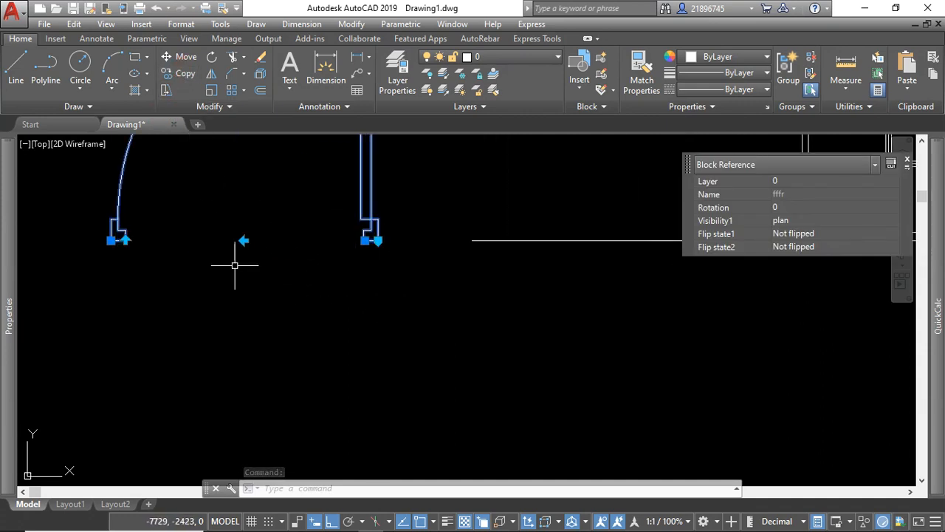
click(365, 240)
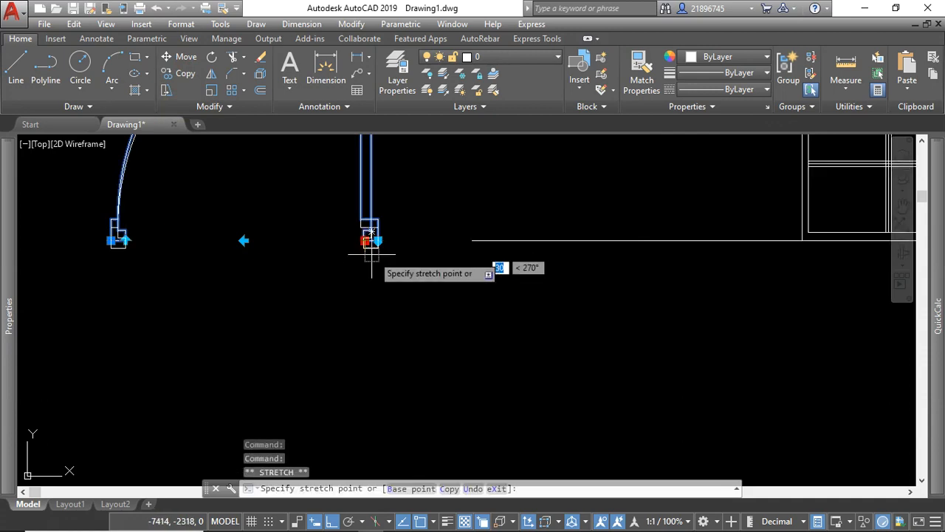
click(331, 522)
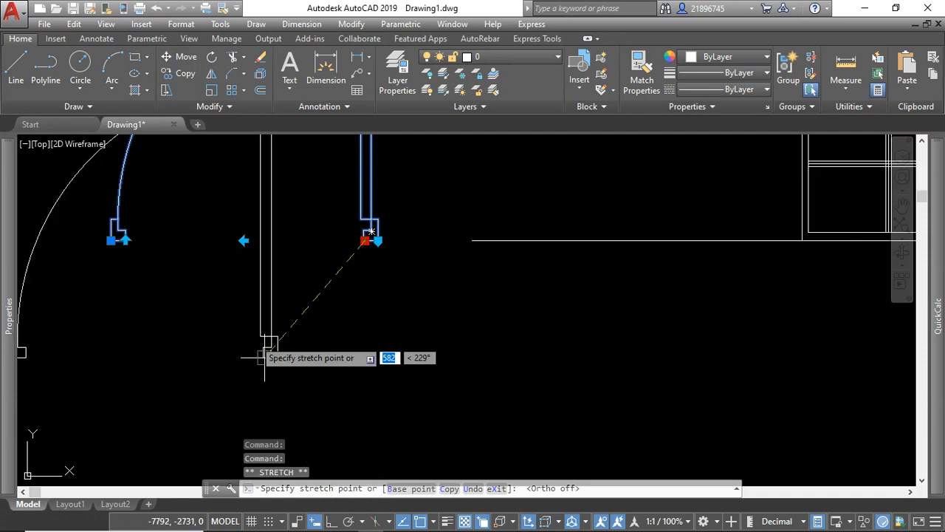
scroll(211, 255, down, 5)
scroll(428, 332, up, 8)
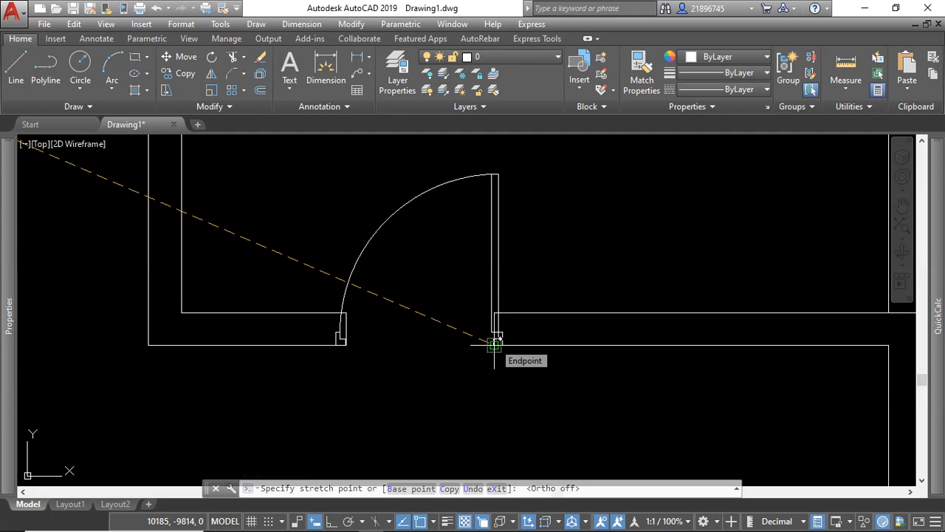
click(495, 344)
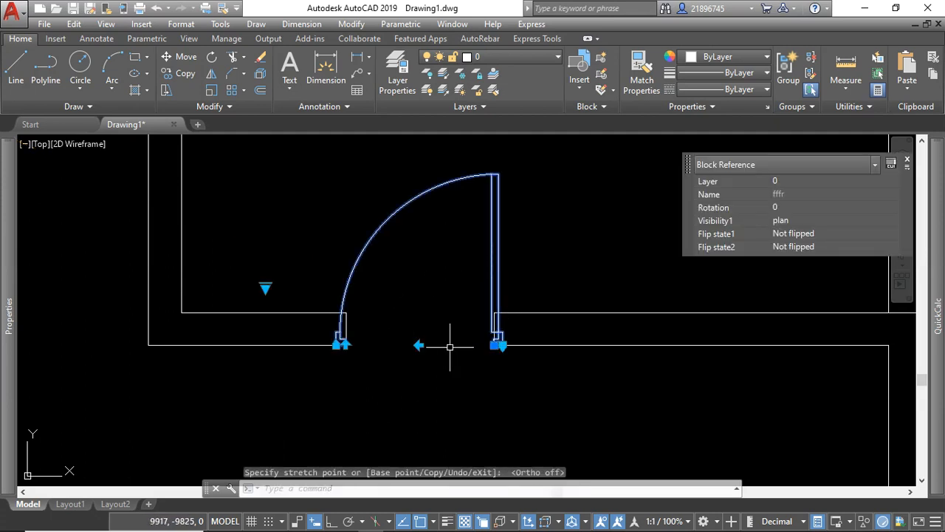
key(Escape)
Move the door block about 460 up, clear of the lower-left wall opening.
drag(517, 276, 475, 272)
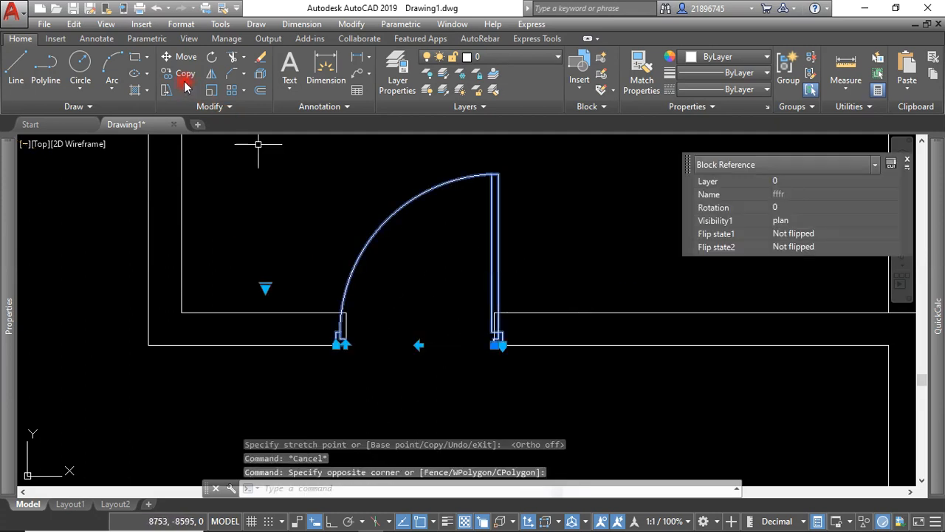
click(171, 62)
click(487, 274)
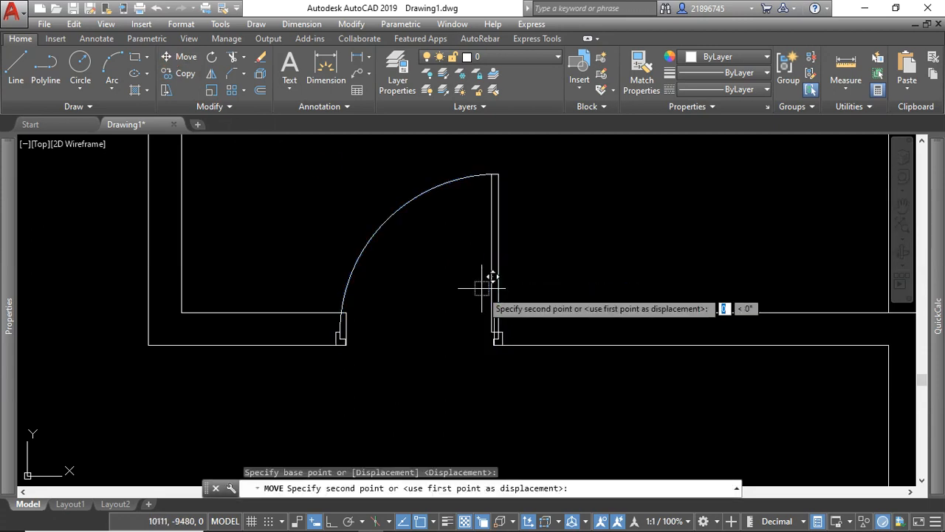
scroll(377, 338, down, 2)
scroll(424, 338, up, 2)
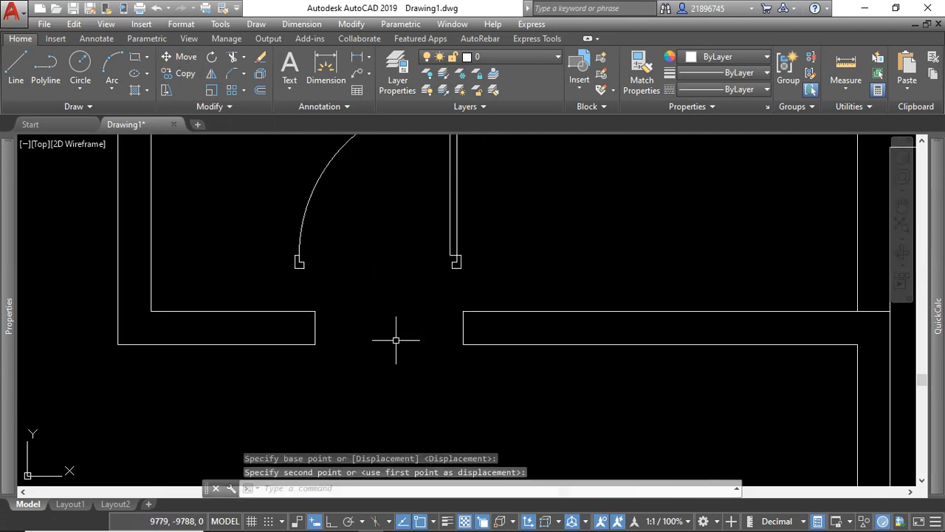
Stretch the outer wall line right of the opening 900 left to the opening's left edge.
click(490, 344)
click(479, 345)
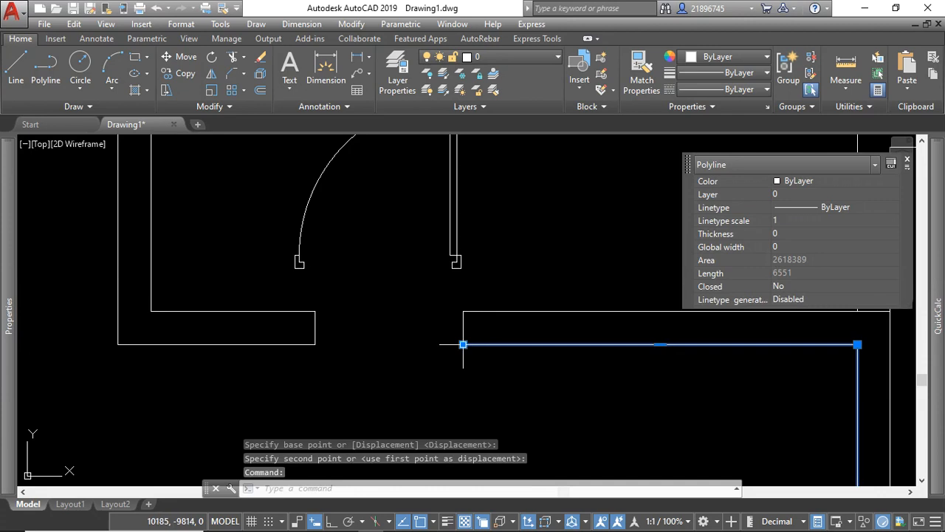
click(463, 345)
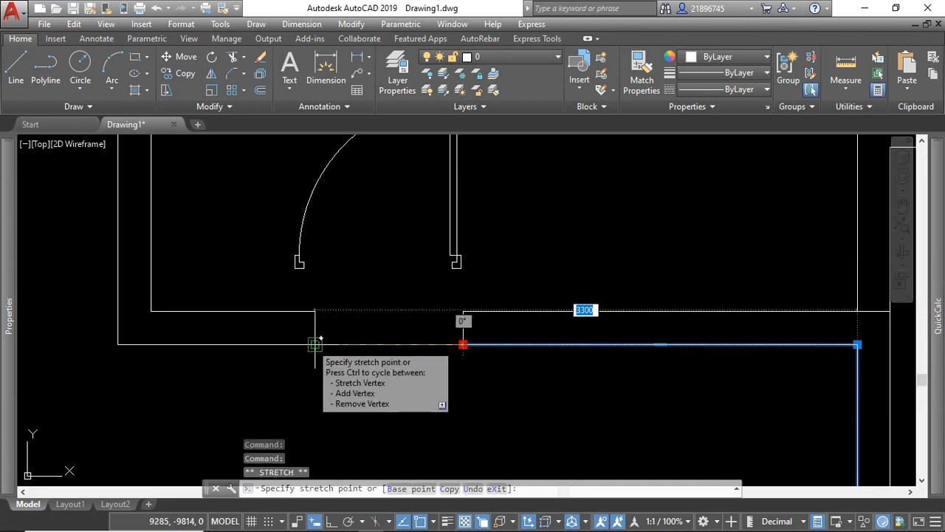
click(315, 344)
key(Escape)
Erase the two short vertical lines at the sides of the lower-left opening.
click(480, 320)
click(294, 322)
key(Delete)
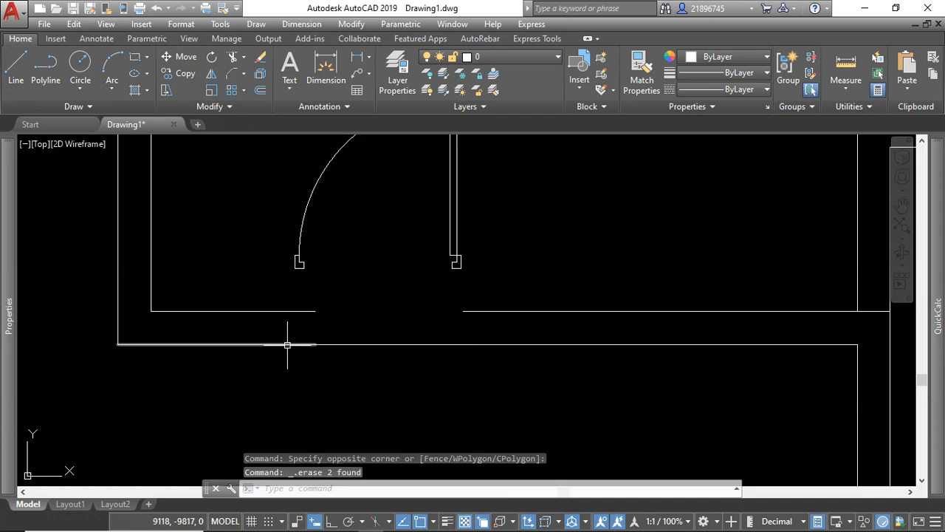
Erase the outer wall segment left of the opening and stretch the remaining outer line to the wall's lower-left corner.
click(288, 344)
key(Escape)
click(323, 345)
click(320, 332)
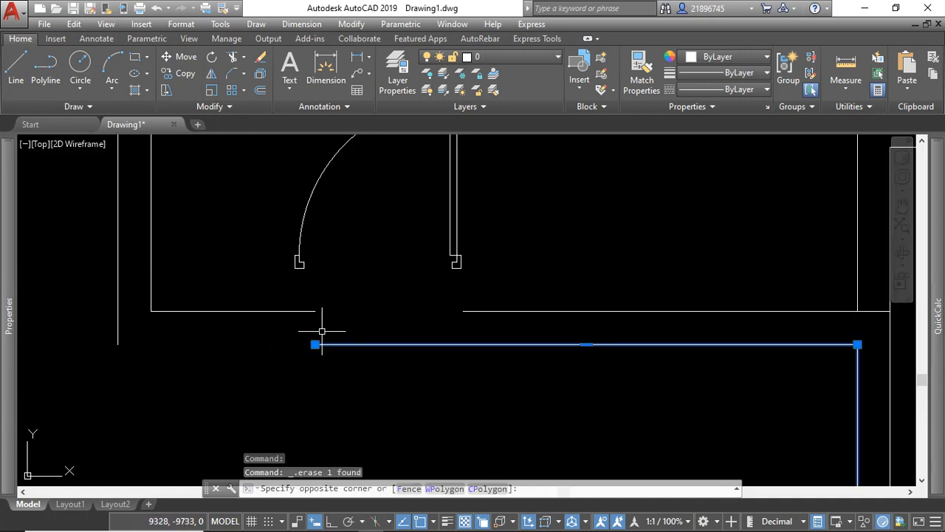
click(315, 344)
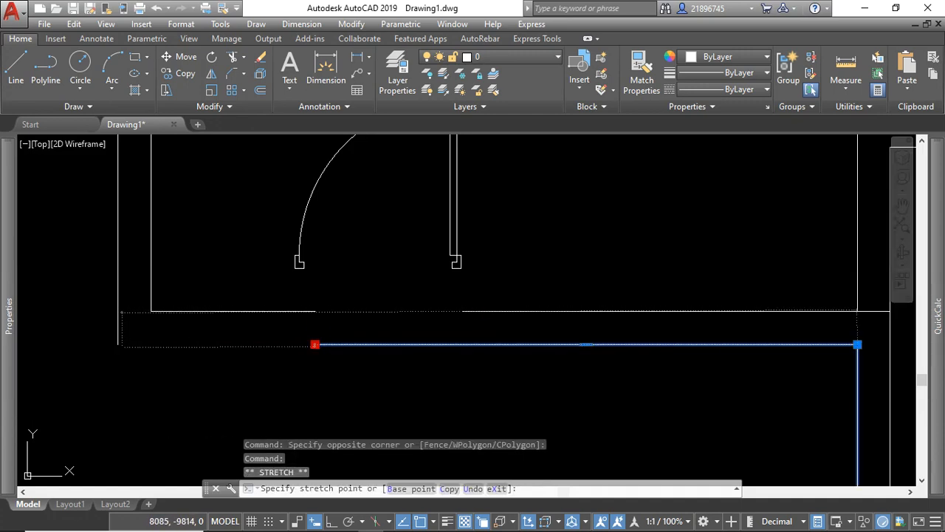
click(118, 345)
key(Escape)
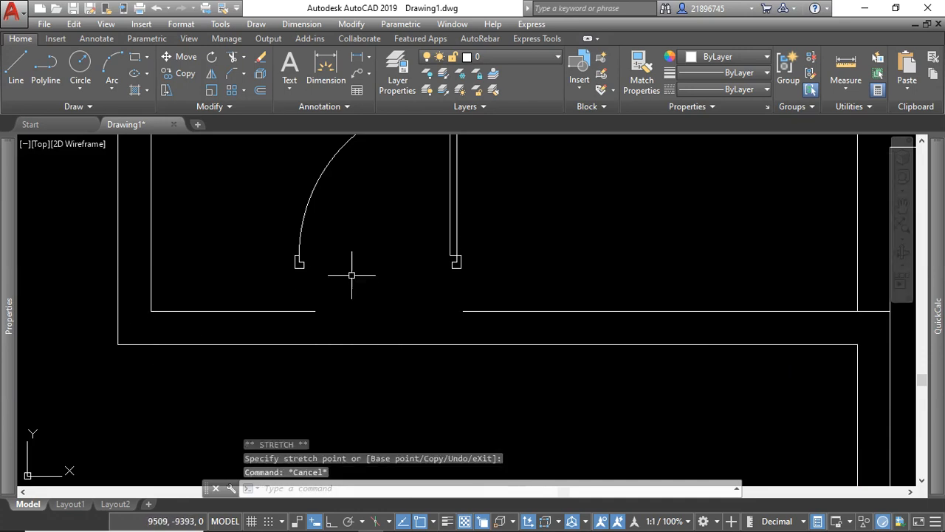
Move the door block by its hinge-side grip straight down onto the outer wall line.
click(452, 265)
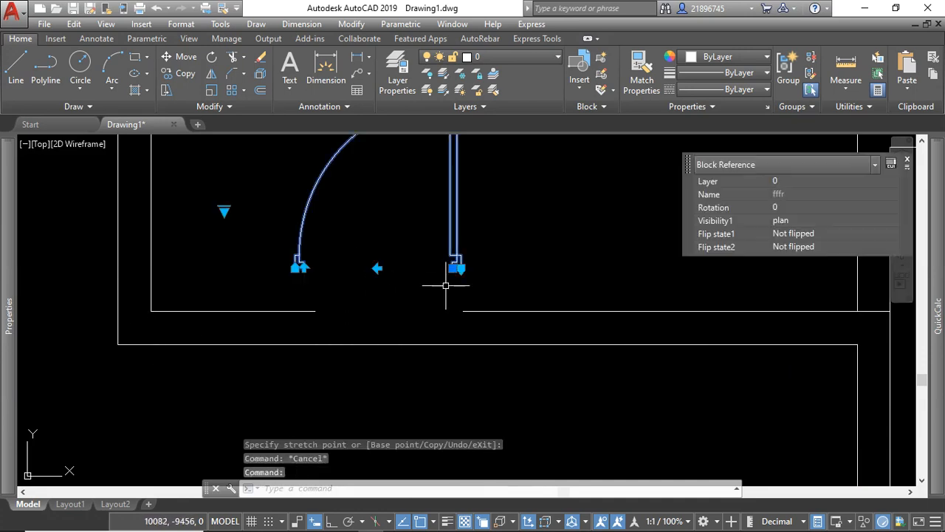
click(455, 268)
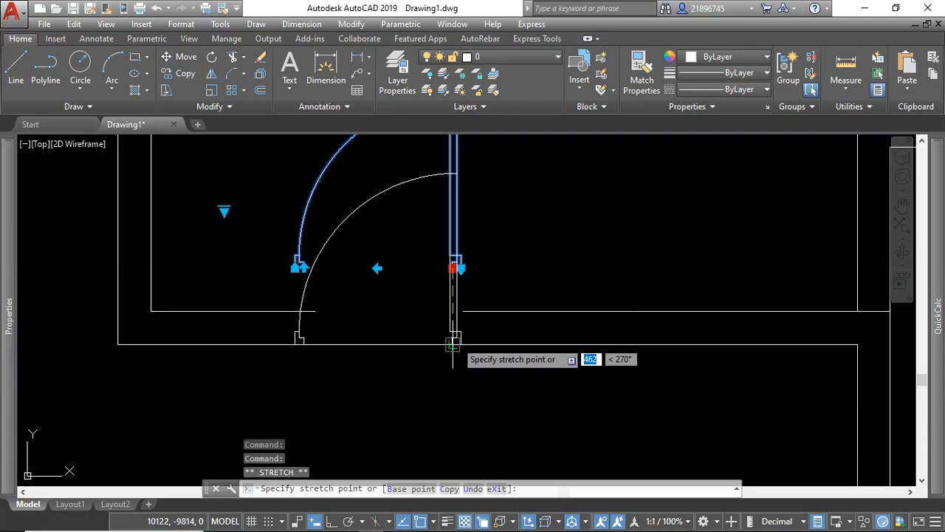
click(452, 344)
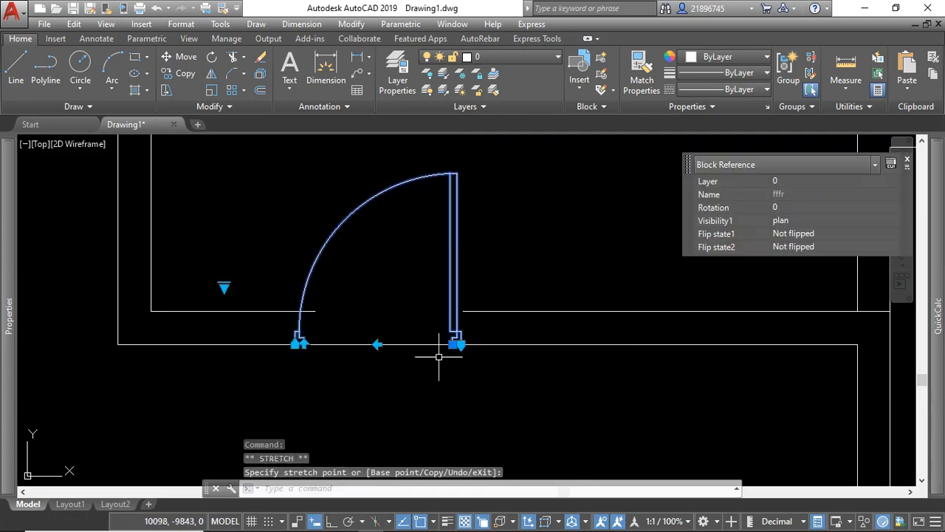
key(Escape)
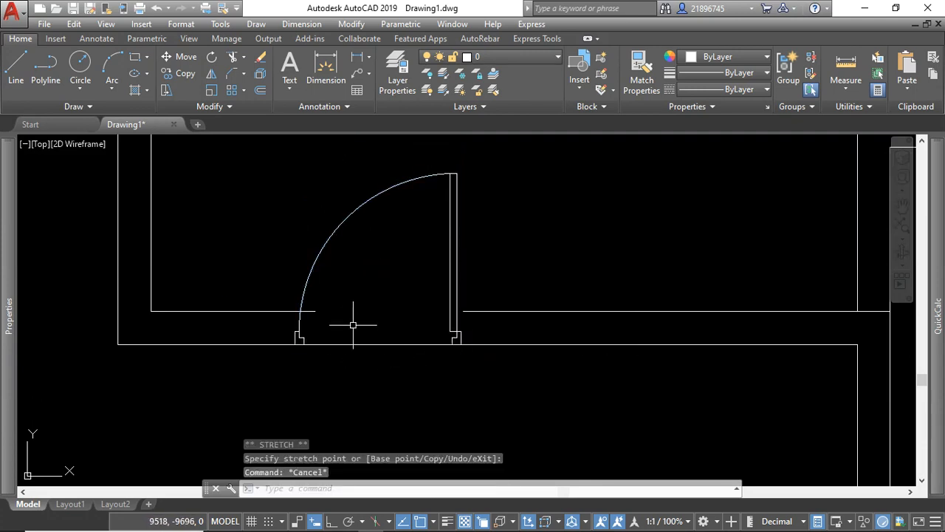
Draw a vertical polyline about 425 long upward from the outer corner of the door's left frame.
click(45, 67)
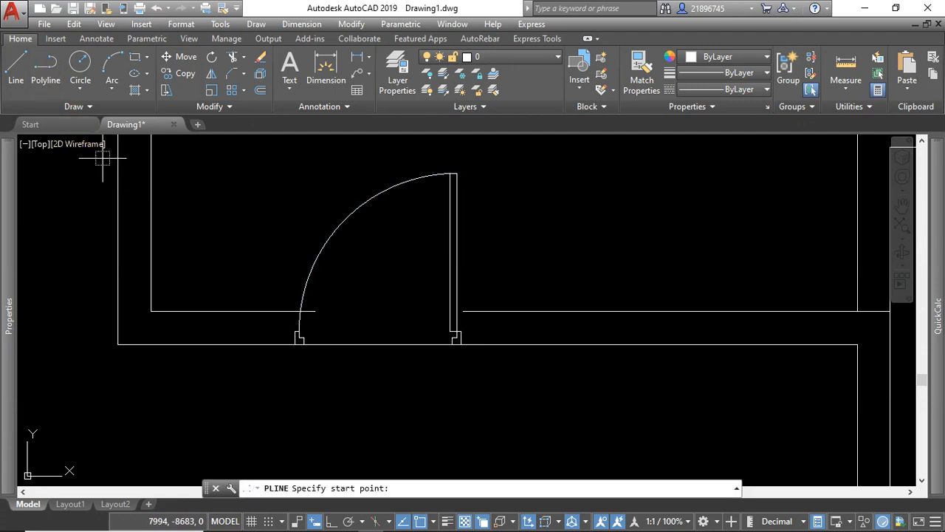
click(296, 344)
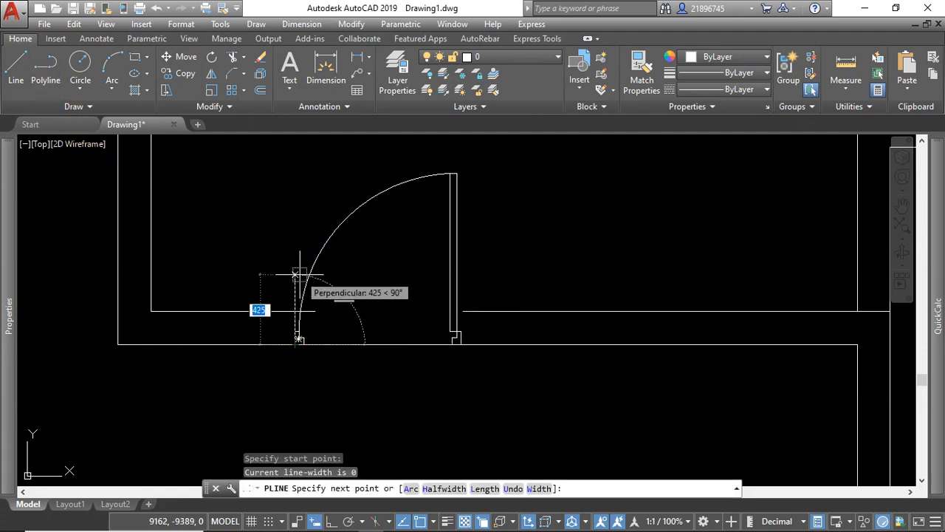
click(295, 275)
key(Return)
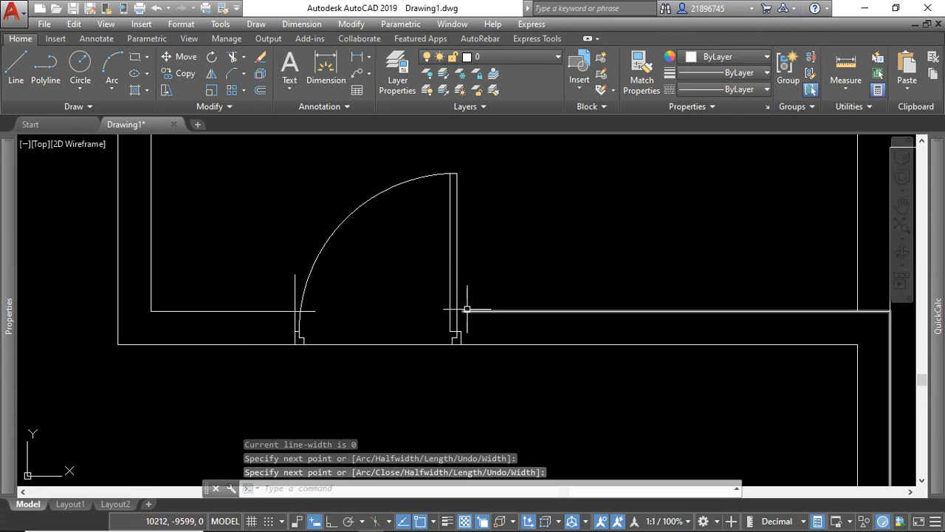
Draw a vertical polyline about 391 long upward from the outer corner of the door's right frame.
key(Return)
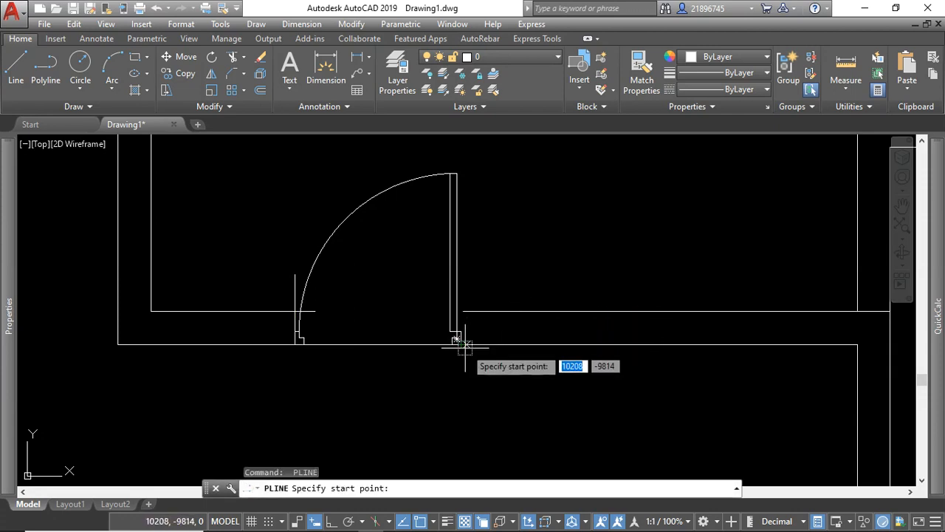
click(458, 339)
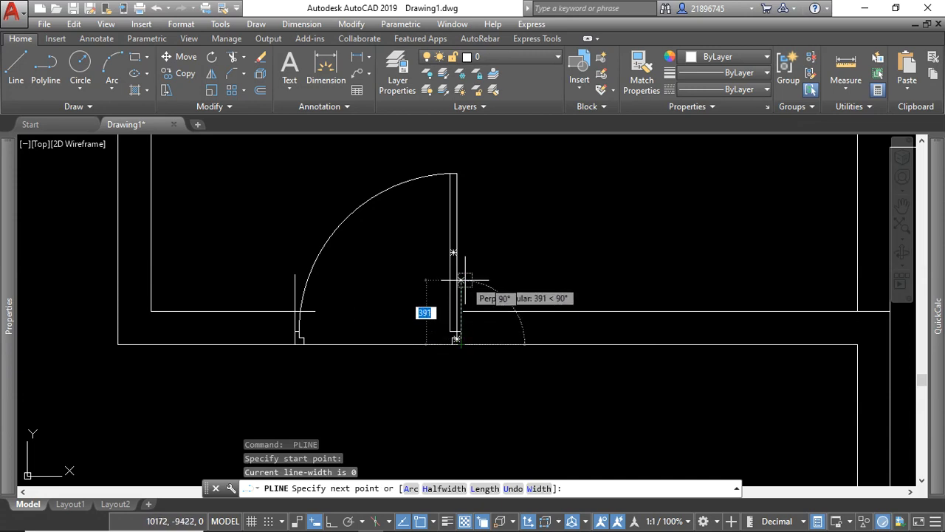
click(461, 280)
key(Return)
Extend the inner wall line right of the door to the vertical line at the door's right frame.
scroll(469, 313, up, 4)
click(481, 303)
click(474, 314)
click(462, 268)
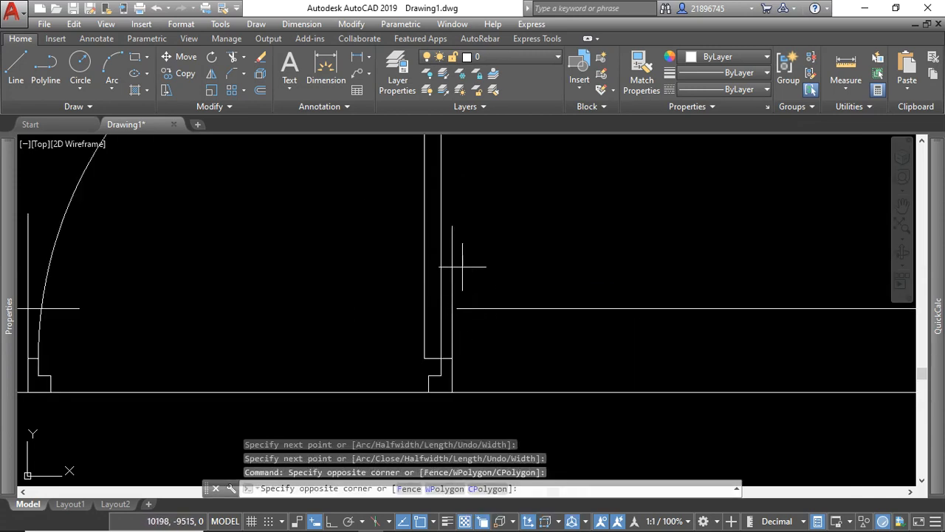
click(450, 280)
scroll(477, 294, down, 4)
scroll(294, 290, up, 2)
click(239, 59)
click(255, 87)
scroll(579, 302, up, 3)
click(593, 309)
click(584, 297)
scroll(533, 302, down, 4)
scroll(258, 295, up, 4)
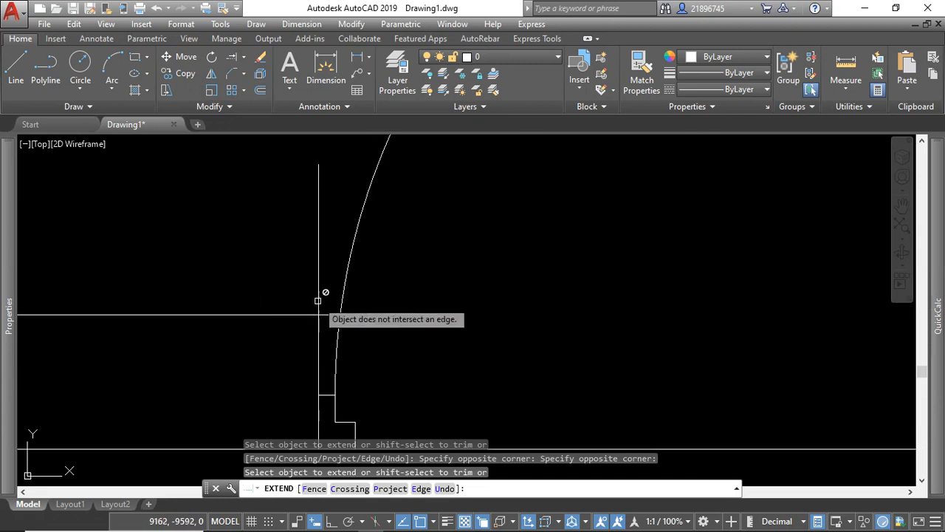
Trim the inner wall line and the vertical line at the door's left frame back to a clean corner where they cross.
key(Escape)
click(331, 280)
click(306, 330)
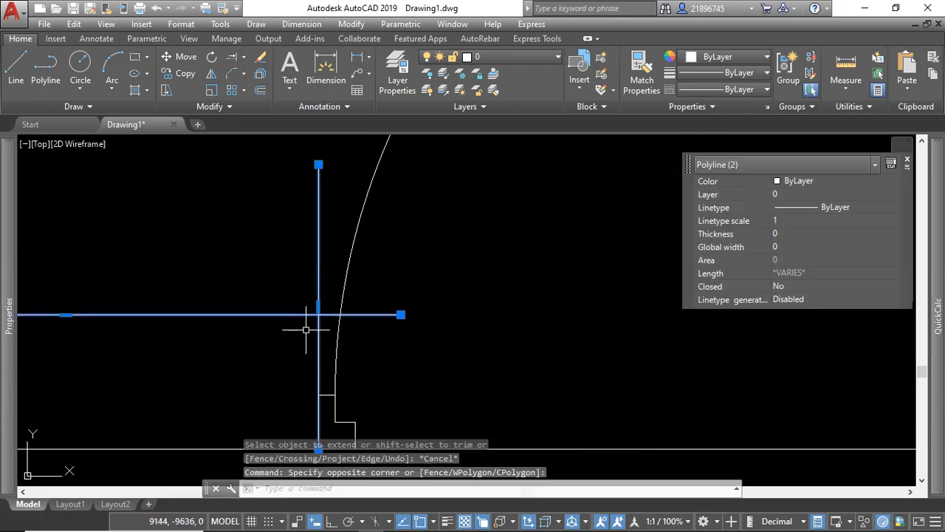
click(246, 62)
click(246, 77)
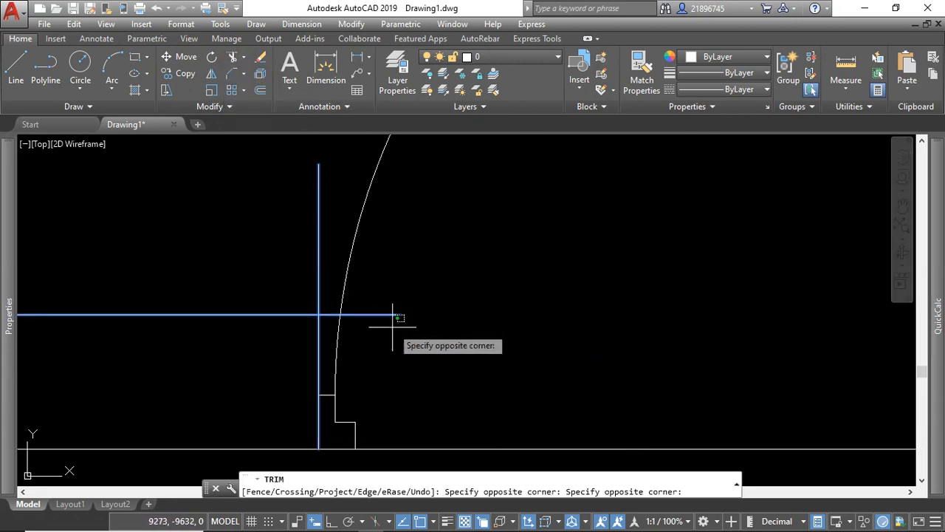
click(317, 186)
click(284, 210)
click(319, 207)
scroll(264, 252, down, 5)
scroll(370, 283, up, 4)
key(Escape)
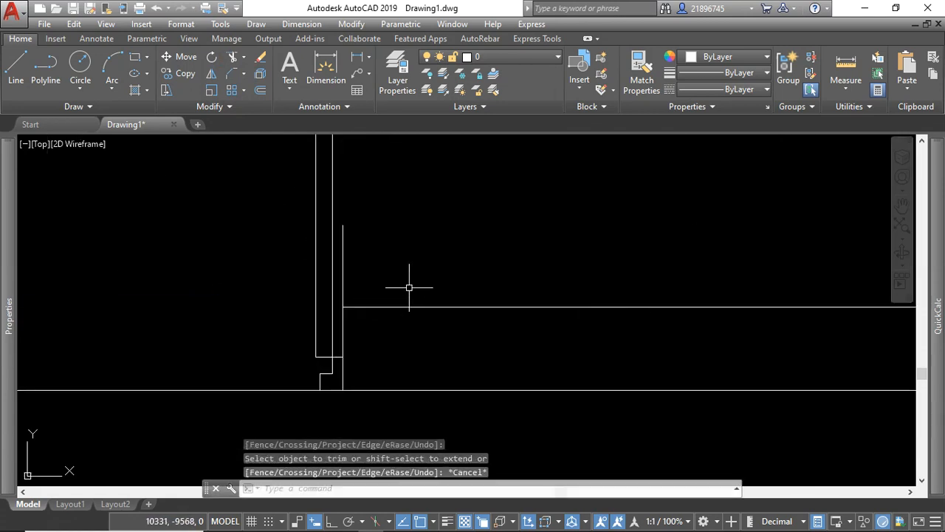
Trim the vertical line at the door's right frame where it extends above the inner wall line.
click(236, 59)
click(391, 273)
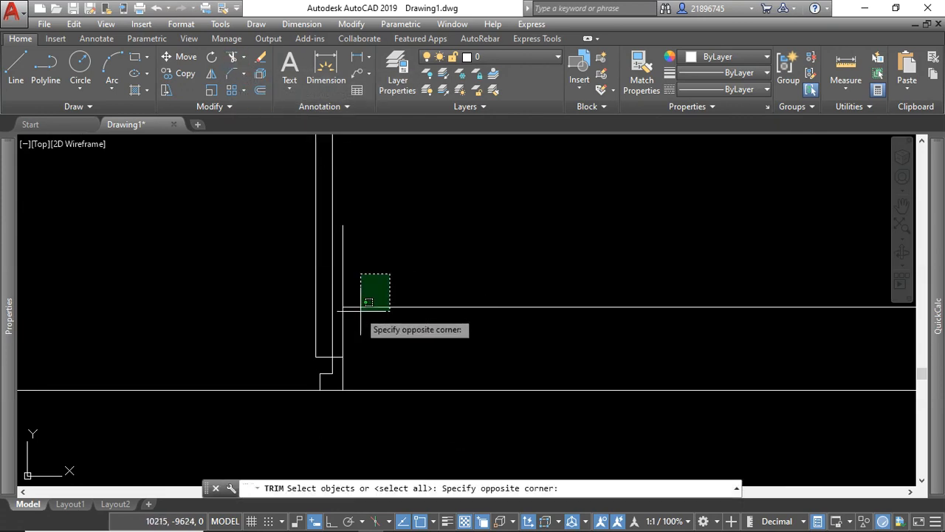
click(339, 324)
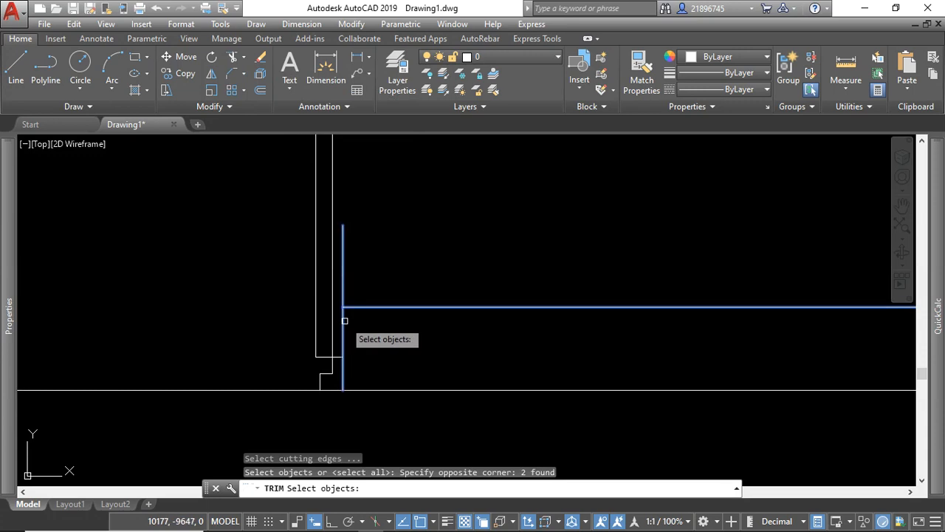
key(Return)
click(364, 281)
click(334, 290)
scroll(418, 311, down, 2)
key(Escape)
scroll(378, 353, down, 5)
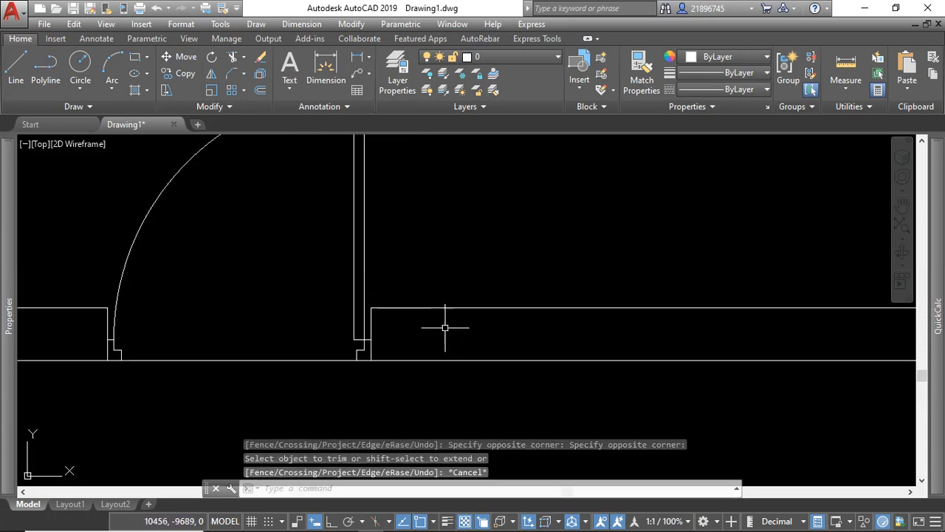
Inspect the fitted door and the surrounding walls and openings of the floor plan.
scroll(362, 291, down, 4)
scroll(401, 295, up, 2)
scroll(321, 253, down, 2)
scroll(274, 235, up, 5)
scroll(274, 235, down, 3)
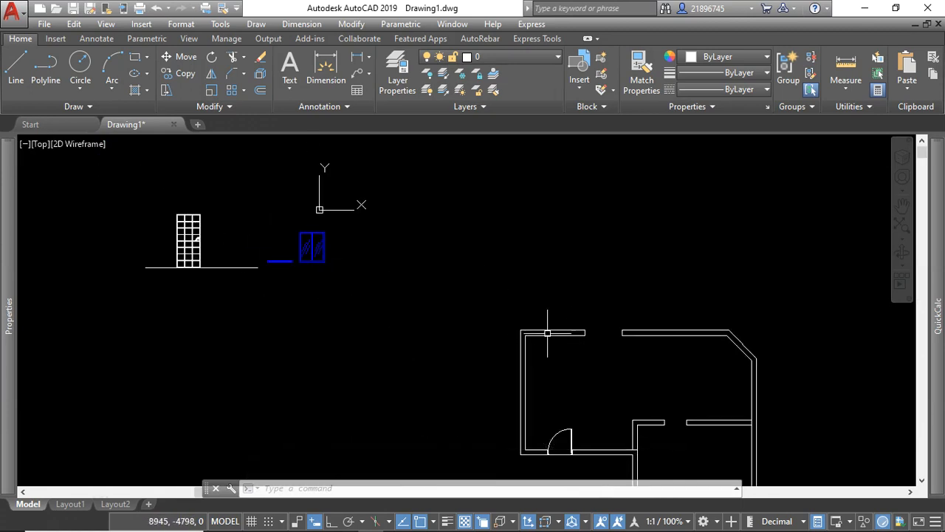
scroll(466, 291, down, 1)
scroll(533, 384, up, 3)
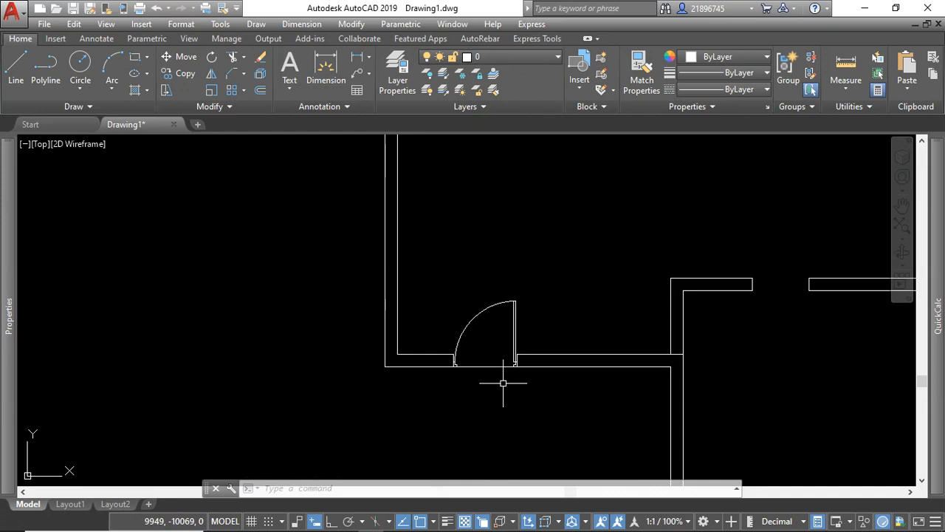
scroll(526, 355, up, 4)
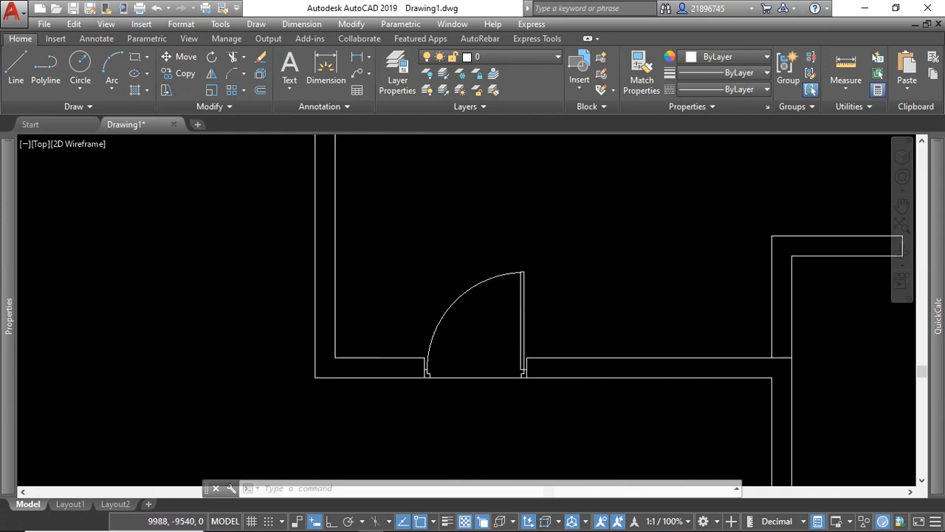
Flip the door block horizontally and vertically so it hinges on the left frame and swings outward below the wall.
click(528, 341)
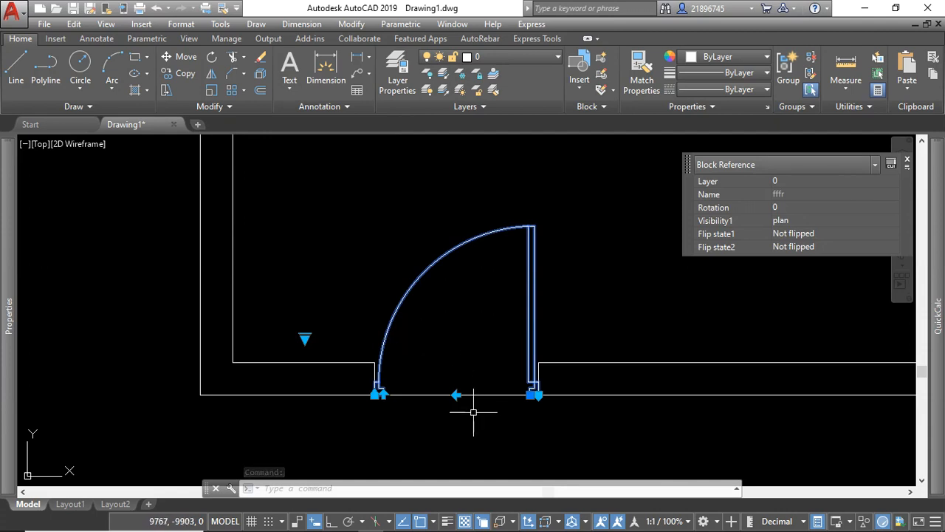
scroll(472, 411, up, 2)
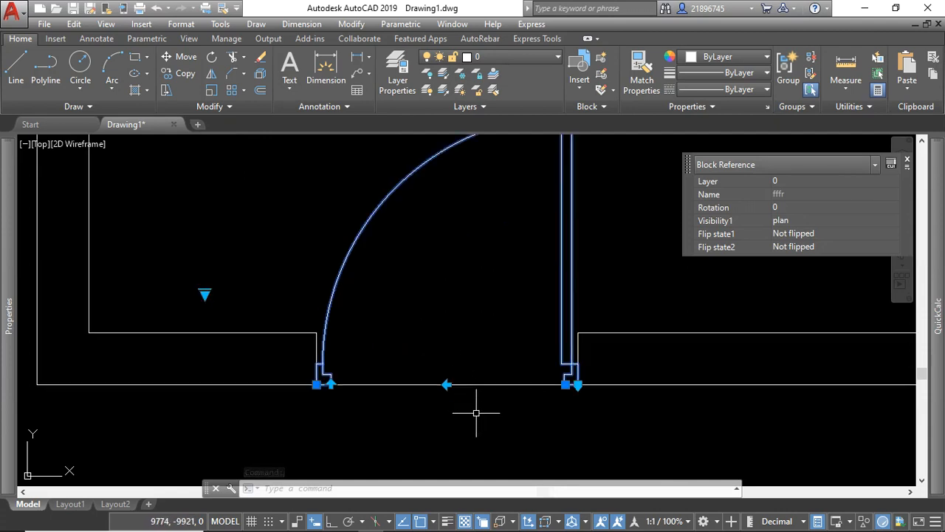
click(447, 384)
scroll(362, 359, down, 3)
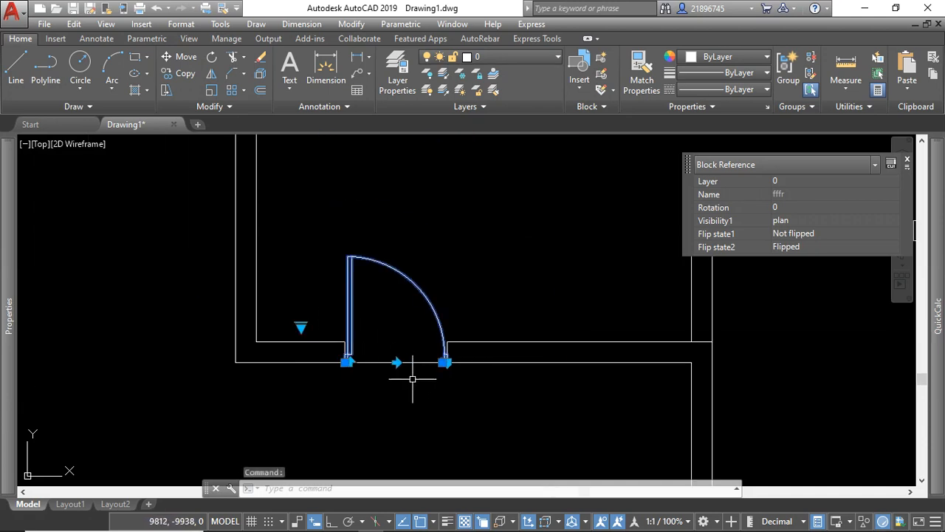
scroll(404, 405, up, 4)
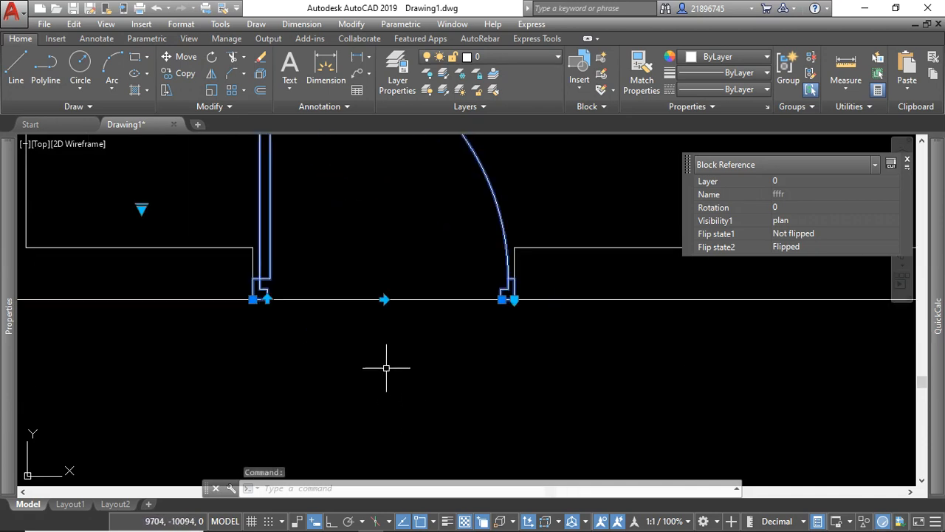
click(267, 299)
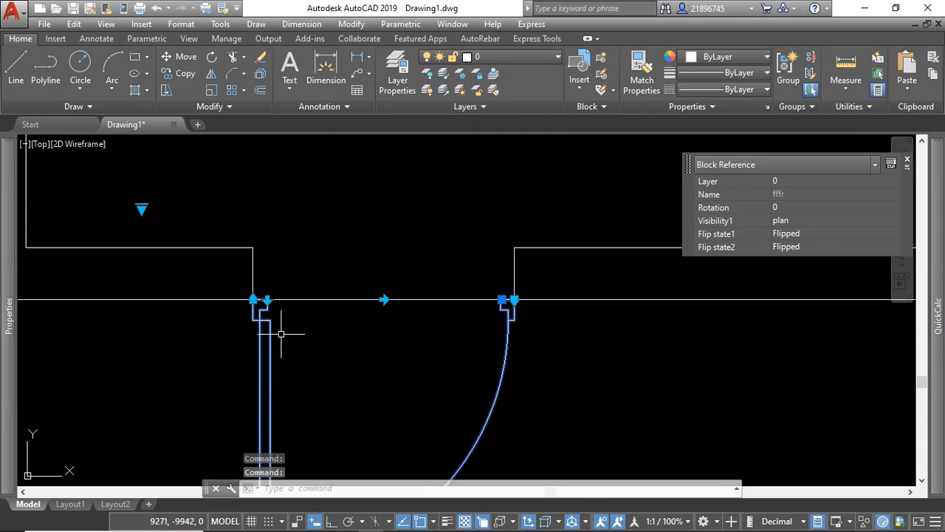
scroll(342, 265, down, 2)
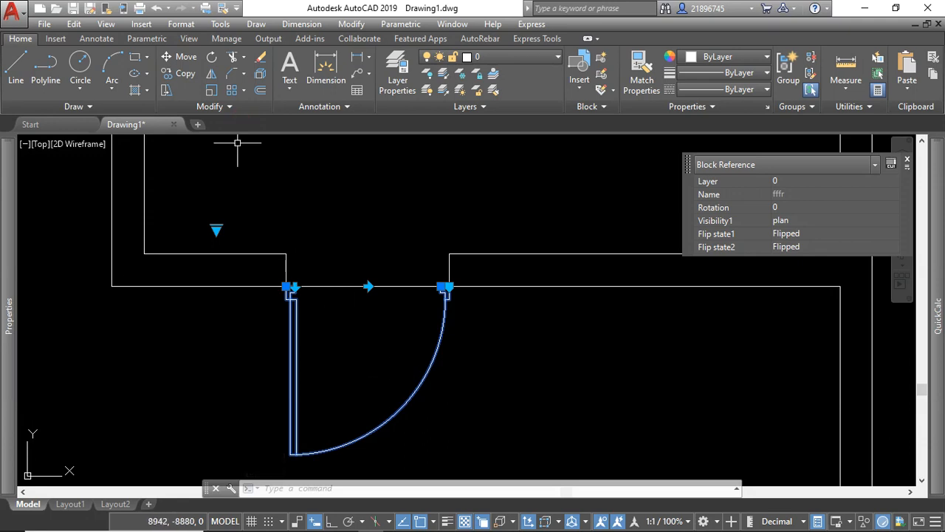
Move the flipped door block by its right-frame grip up onto the inner wall line.
click(446, 286)
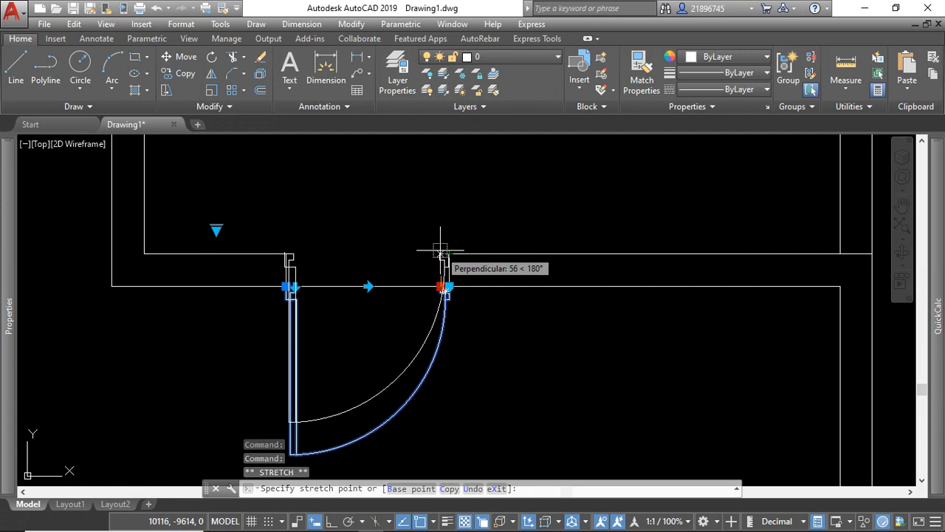
click(441, 252)
key(Escape)
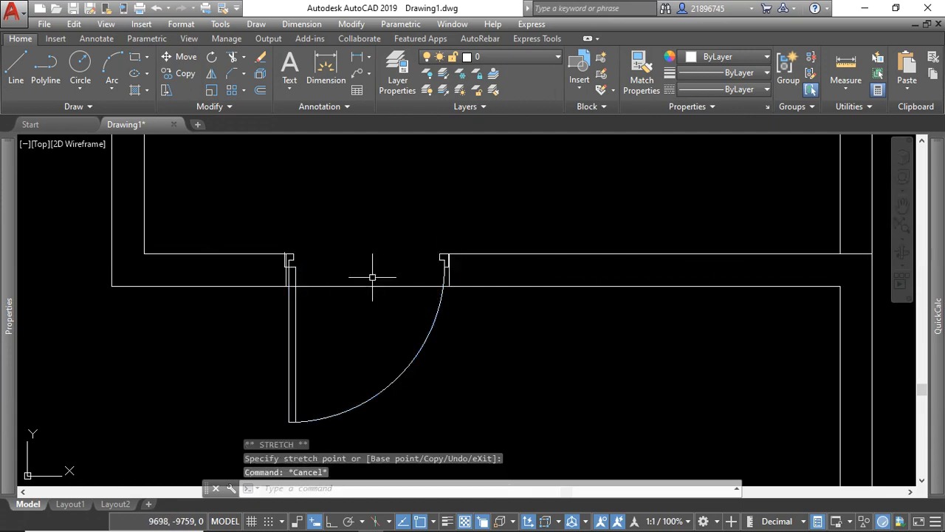
Review the flipped door's position within the whole floor plan.
scroll(358, 303, down, 4)
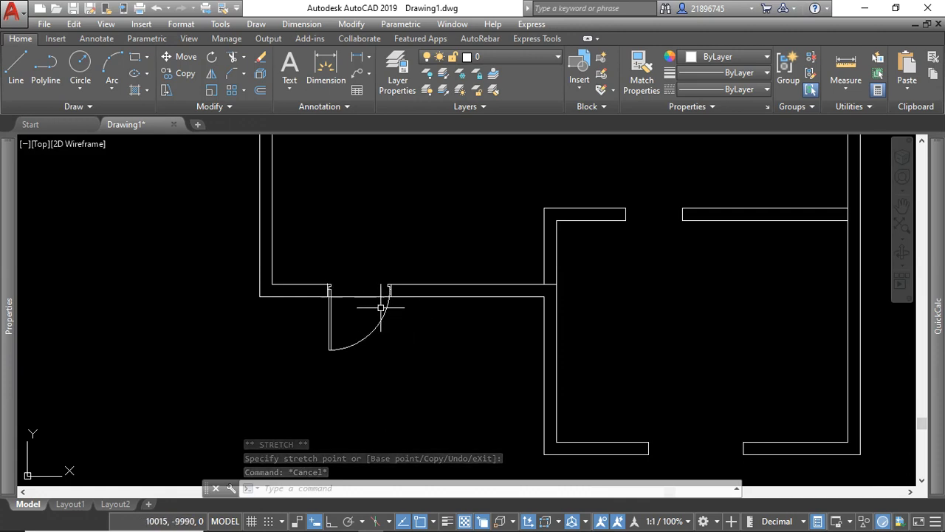
click(385, 258)
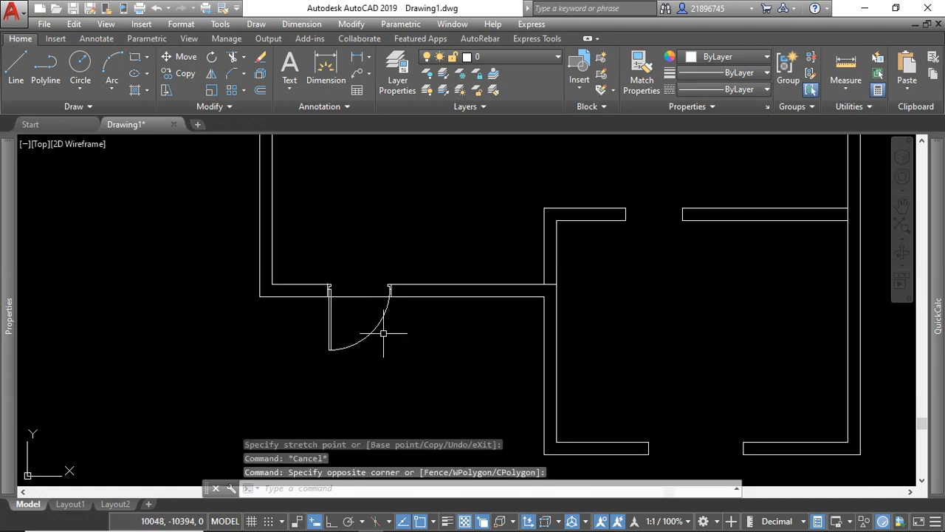
scroll(384, 333, down, 3)
scroll(382, 307, down, 4)
scroll(391, 312, up, 6)
scroll(401, 329, down, 4)
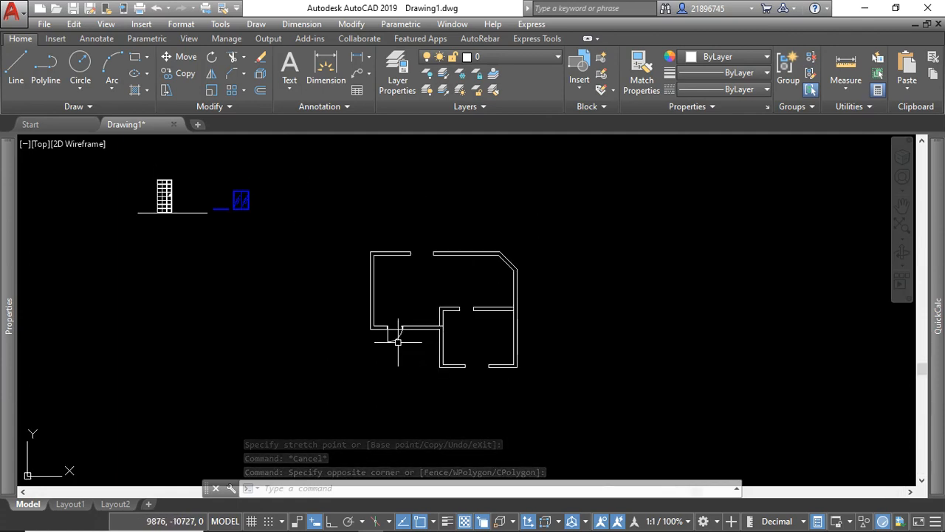
scroll(433, 306, up, 2)
scroll(432, 305, down, 2)
scroll(236, 222, up, 5)
scroll(264, 264, up, 2)
scroll(170, 240, down, 4)
scroll(270, 235, down, 4)
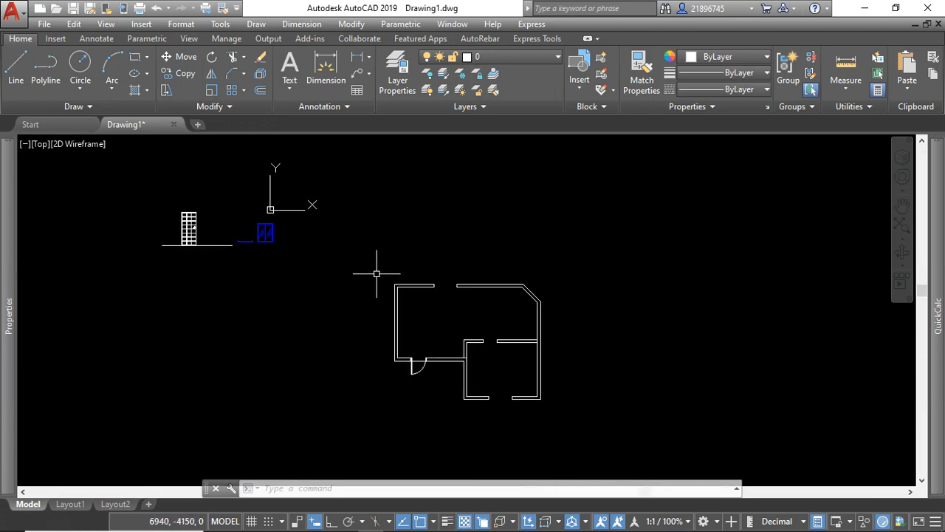
Convert all polylines of the blue window's plan symbol into a block named Window, with its base point at the lower midpoint of the centre mullion.
scroll(373, 260, up, 2)
scroll(238, 237, up, 2)
scroll(348, 271, up, 2)
scroll(432, 254, up, 2)
click(482, 248)
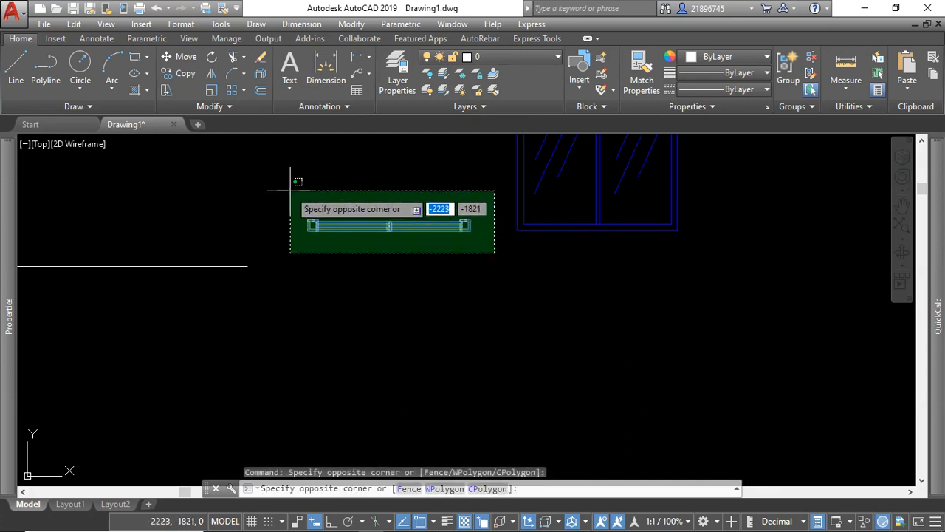
click(480, 250)
scroll(460, 218, up, 3)
scroll(487, 255, down, 3)
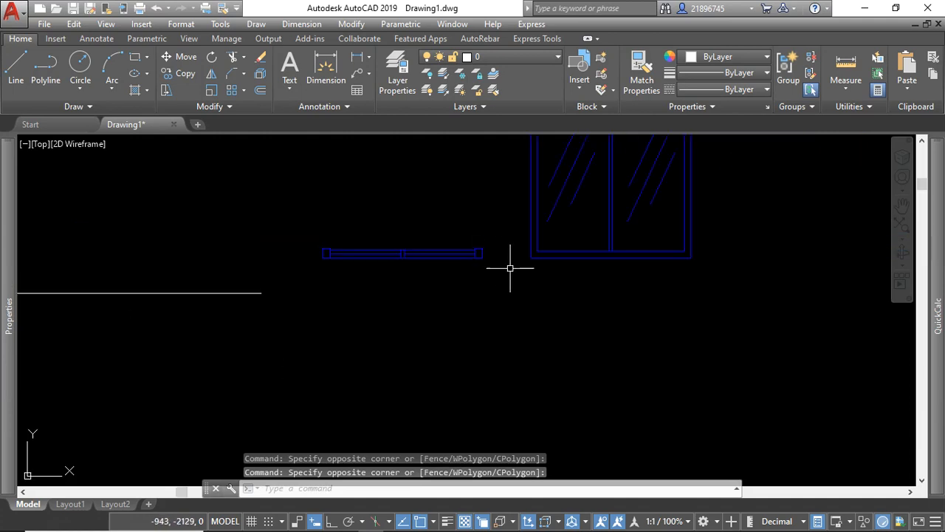
click(513, 270)
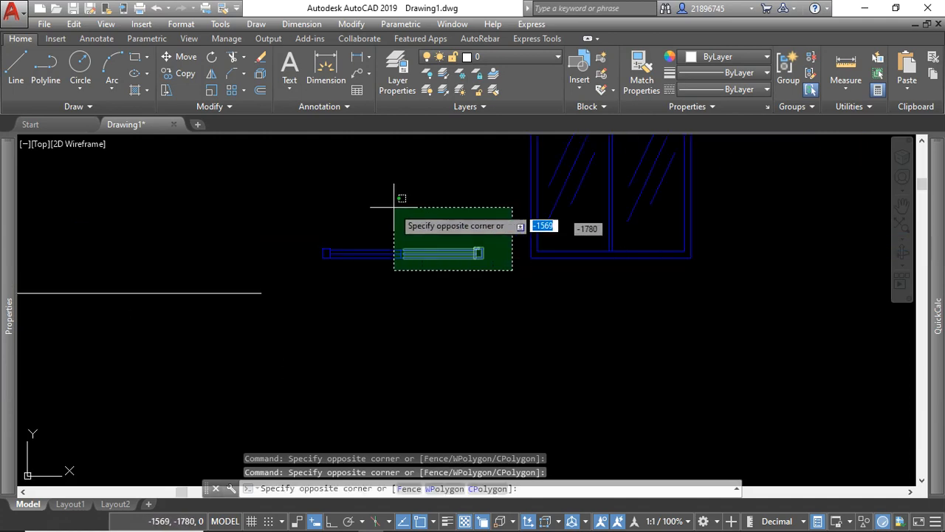
click(295, 181)
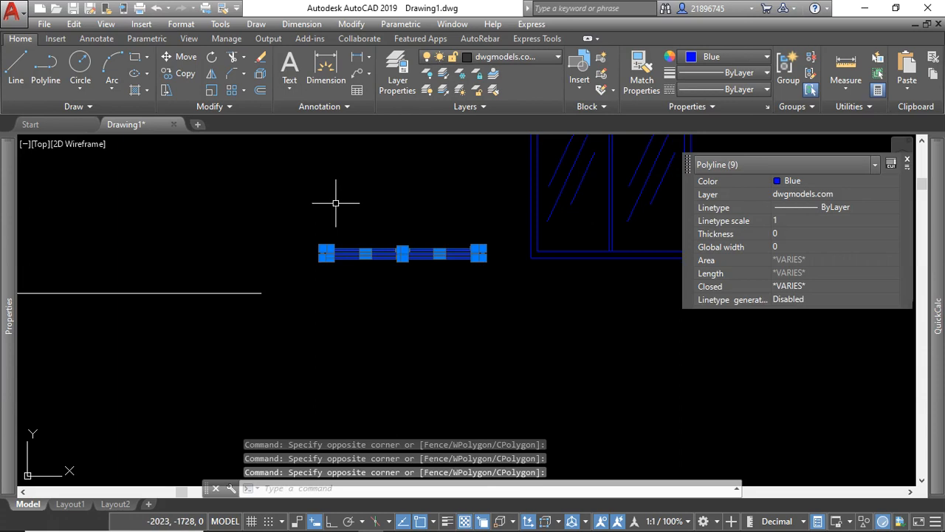
scroll(346, 285, down, 3)
scroll(359, 264, up, 3)
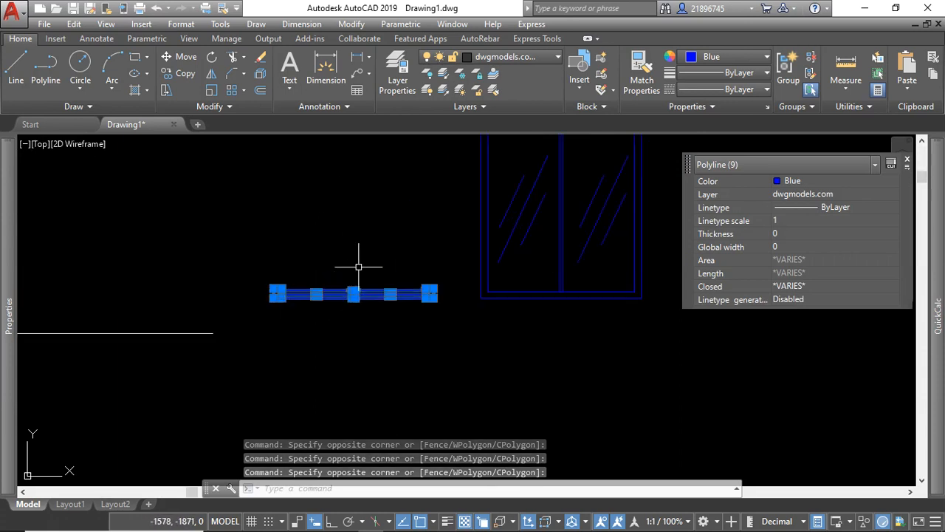
scroll(351, 291, up, 4)
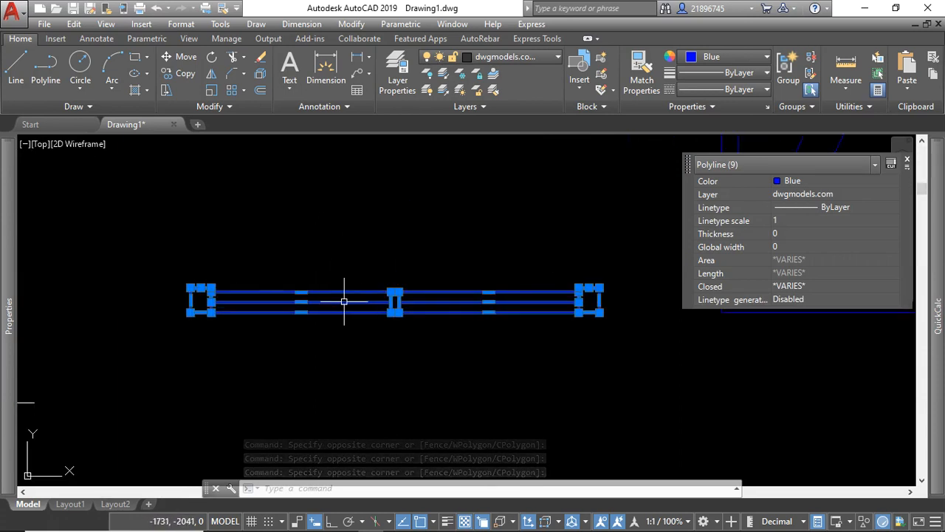
scroll(345, 302, down, 4)
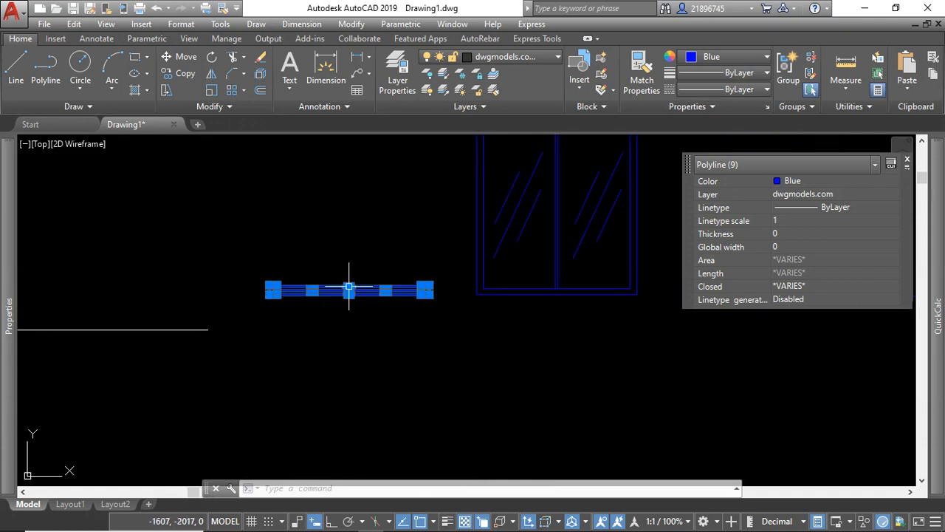
scroll(342, 297, up, 4)
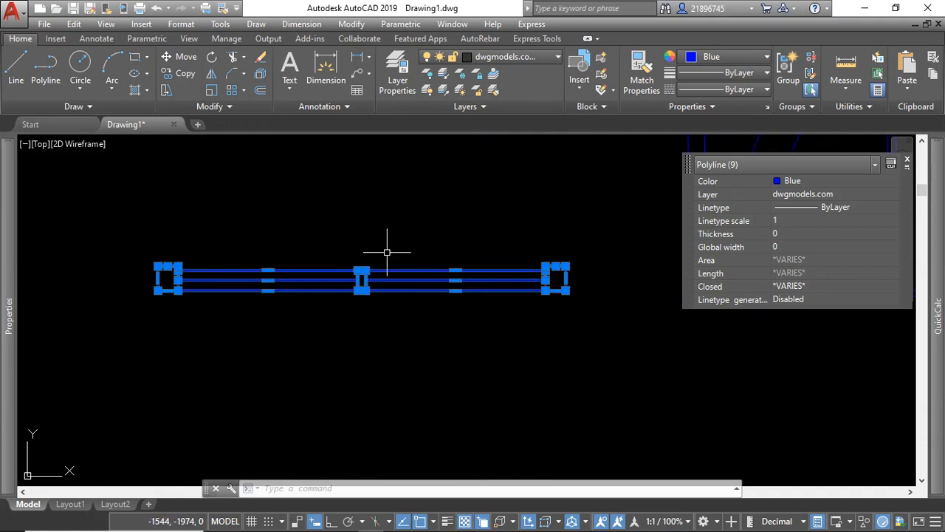
text(lock)
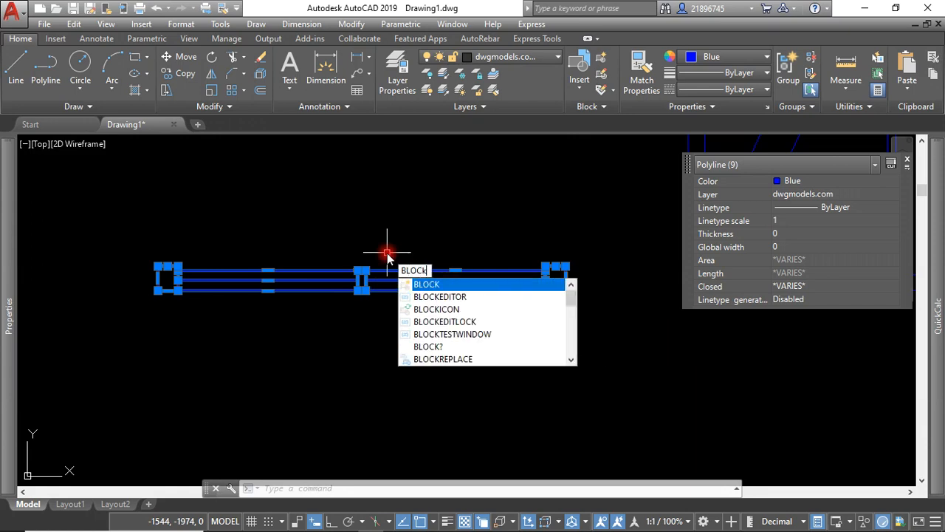
key(Return)
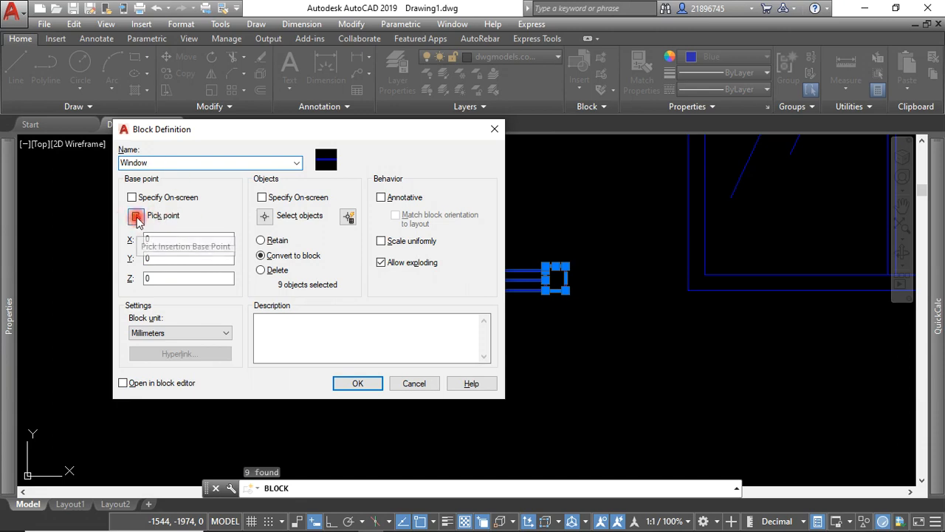
click(136, 218)
scroll(376, 288, up, 3)
click(335, 273)
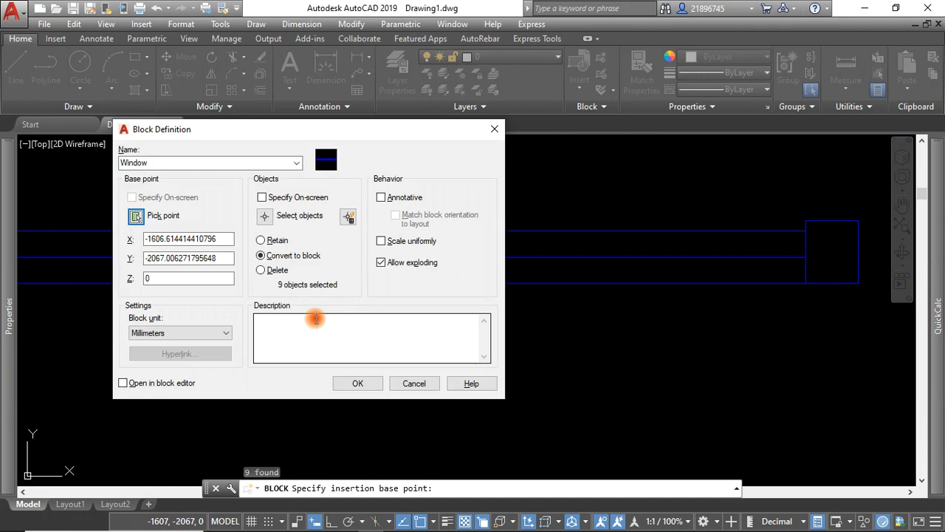
click(367, 384)
Move the Window block by its lower-right corner to the inner corner of the right jamb at the upper wall's opening.
click(412, 283)
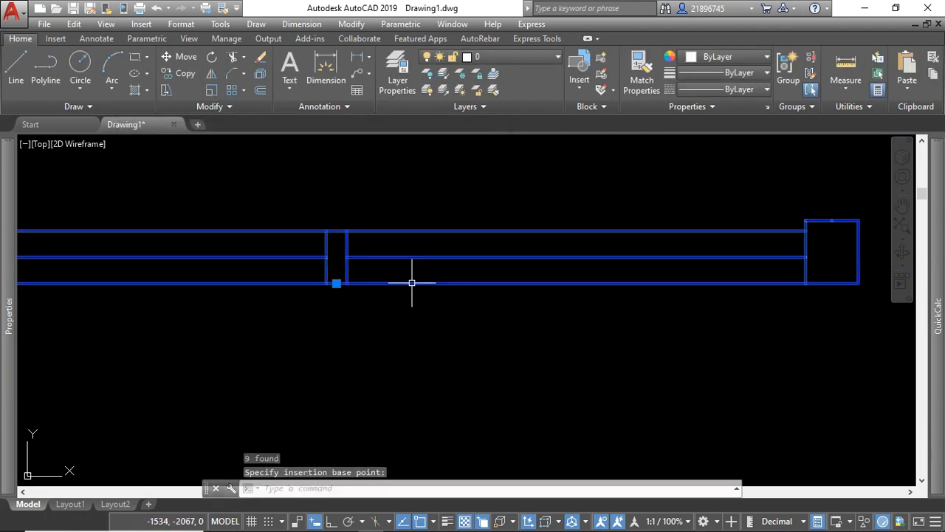
scroll(340, 263, down, 8)
scroll(344, 243, down, 5)
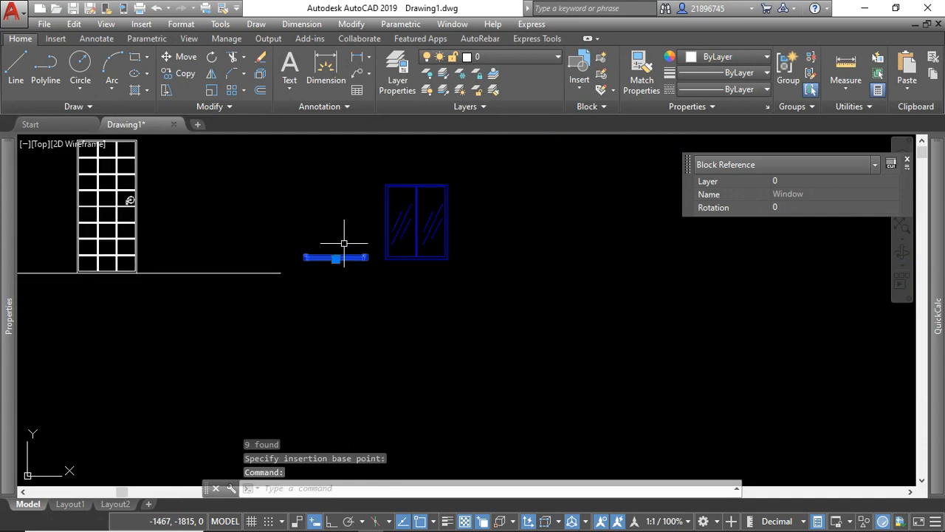
scroll(358, 248, up, 5)
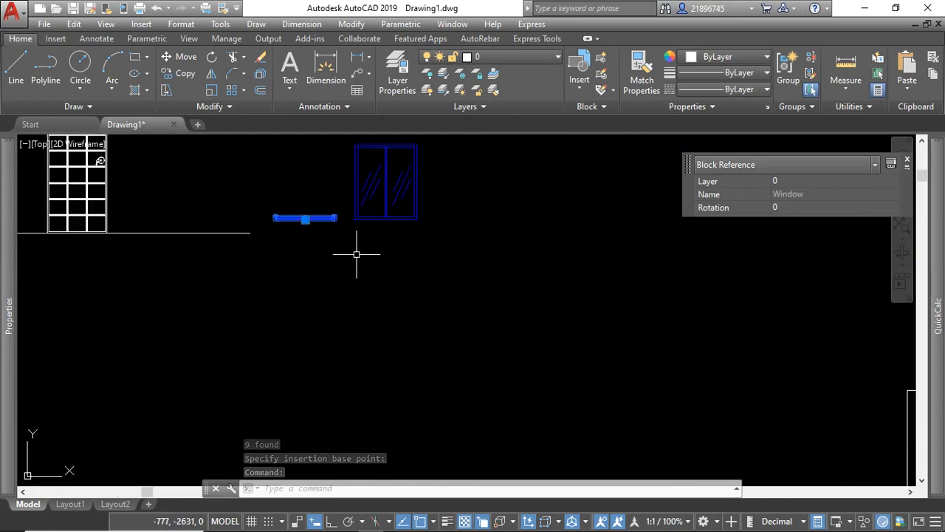
scroll(357, 254, down, 2)
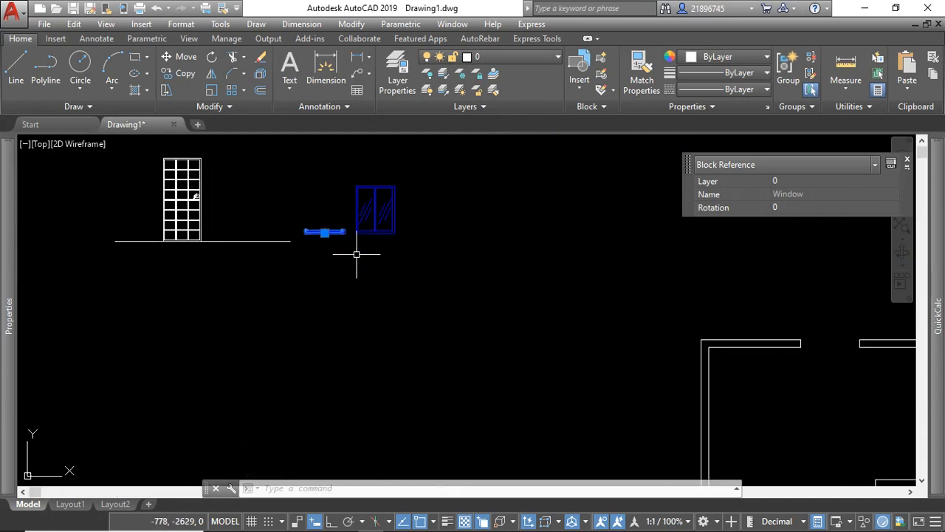
click(185, 73)
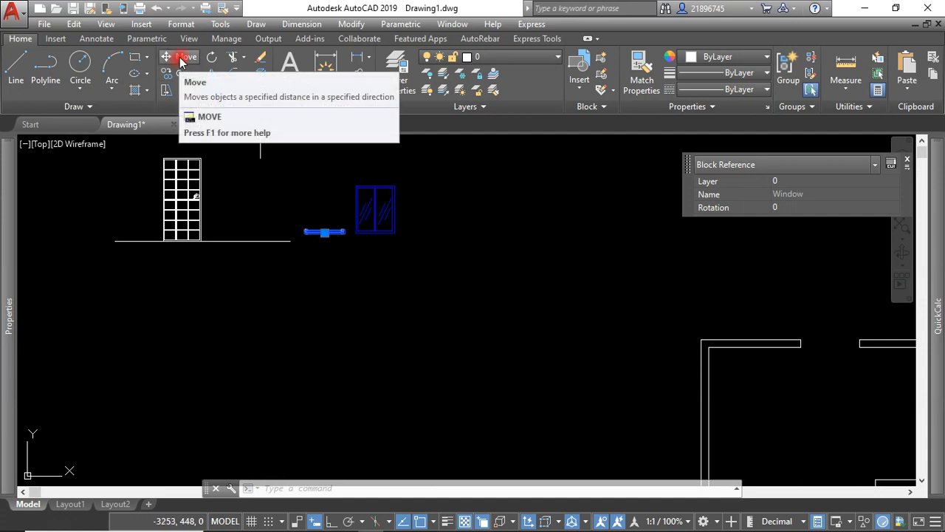
click(183, 60)
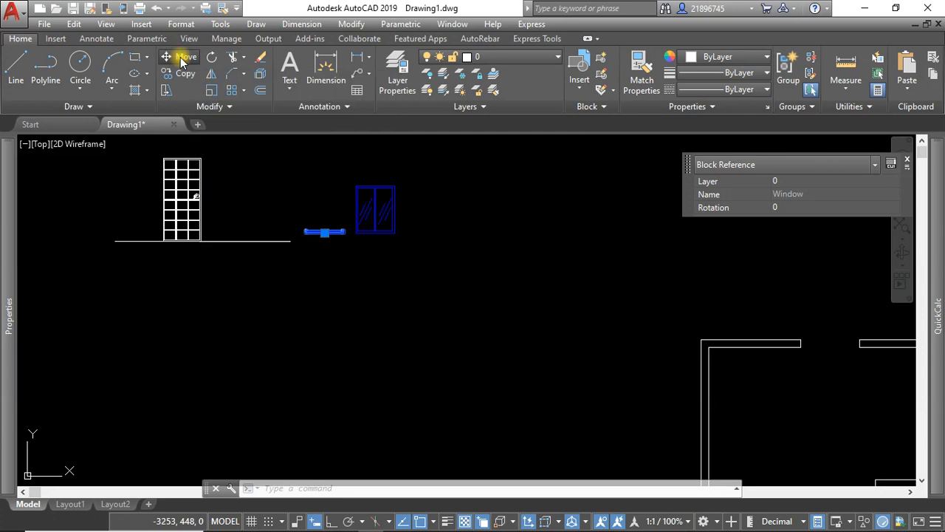
scroll(351, 243, up, 4)
scroll(327, 158, up, 5)
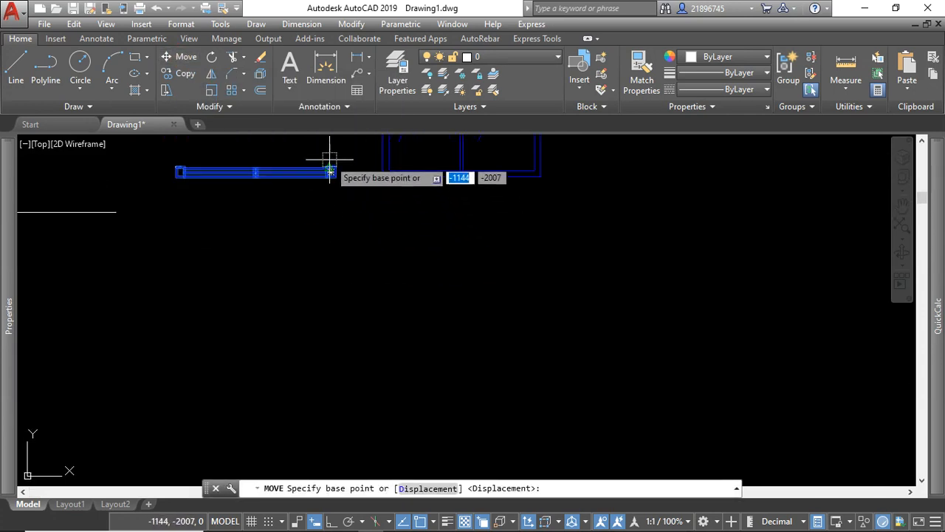
click(351, 228)
scroll(266, 229, down, 6)
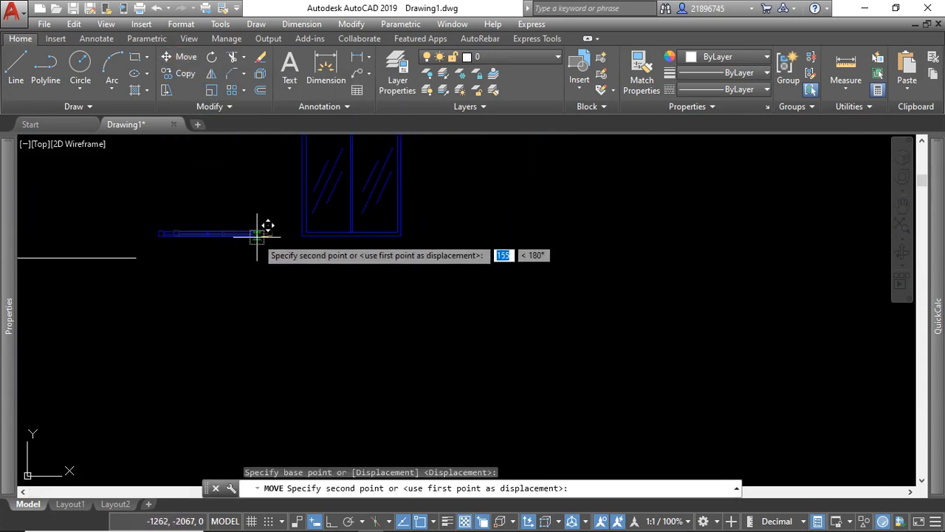
scroll(569, 295, up, 5)
scroll(570, 294, up, 4)
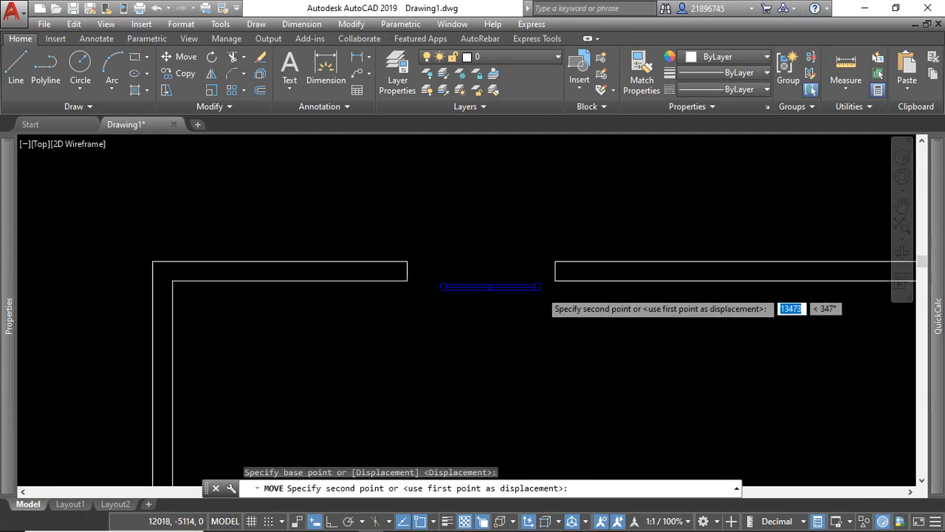
click(579, 263)
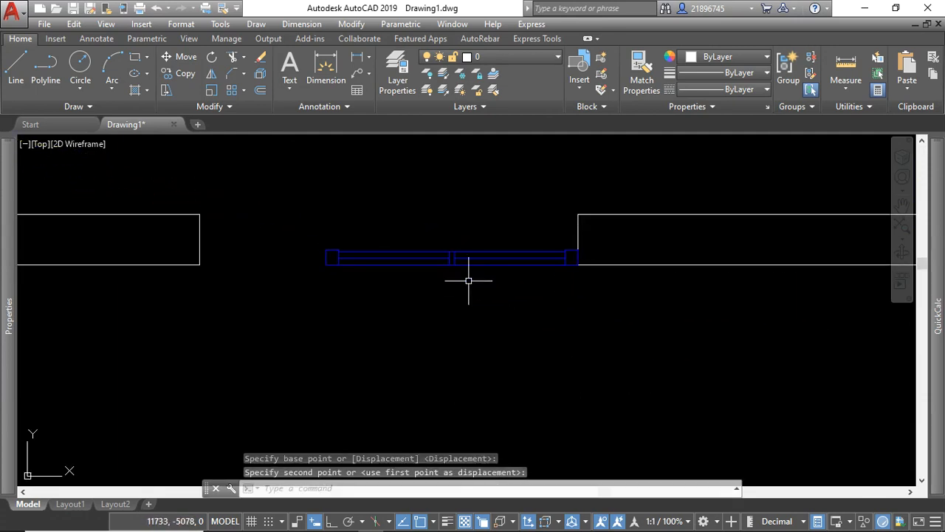
Scale the Window block by reference from its lower-right corner, stretching its full width to the opening's left jamb.
click(489, 232)
click(462, 205)
scroll(439, 284, down, 5)
scroll(442, 288, up, 5)
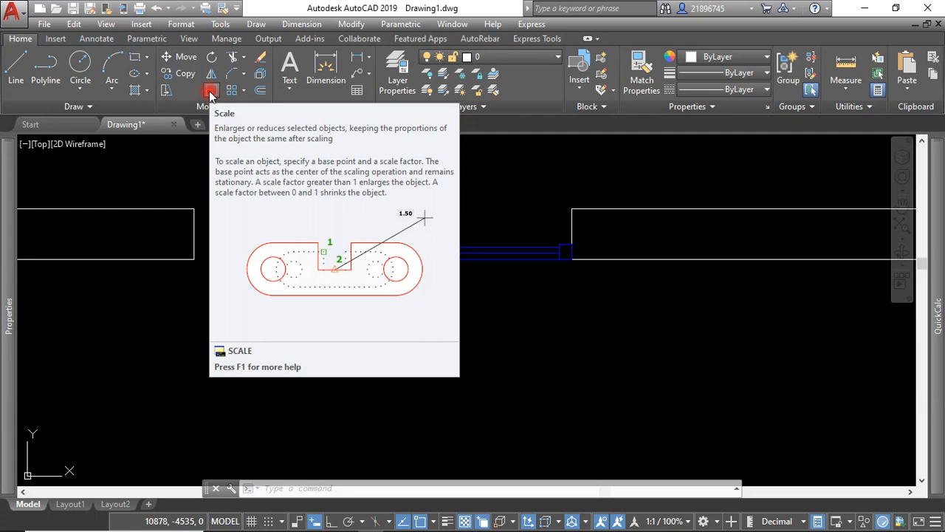
click(481, 186)
click(424, 264)
click(212, 92)
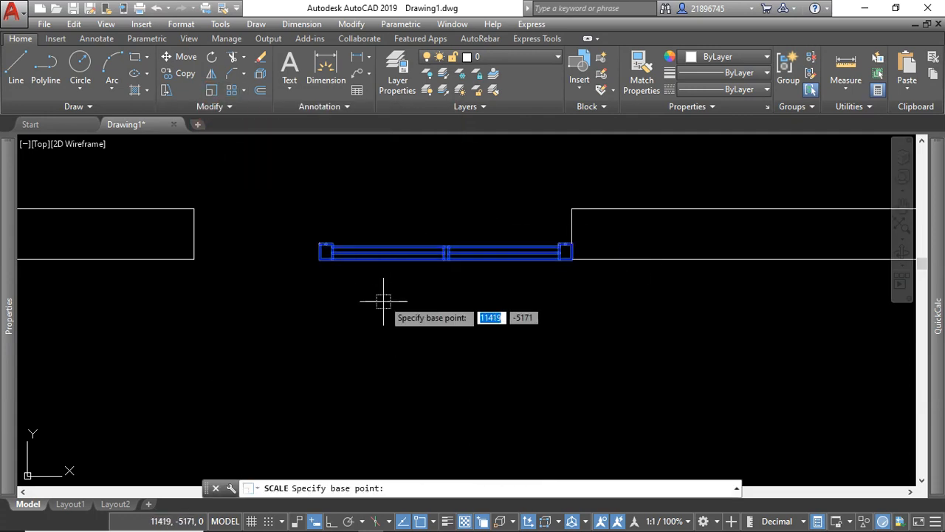
click(566, 253)
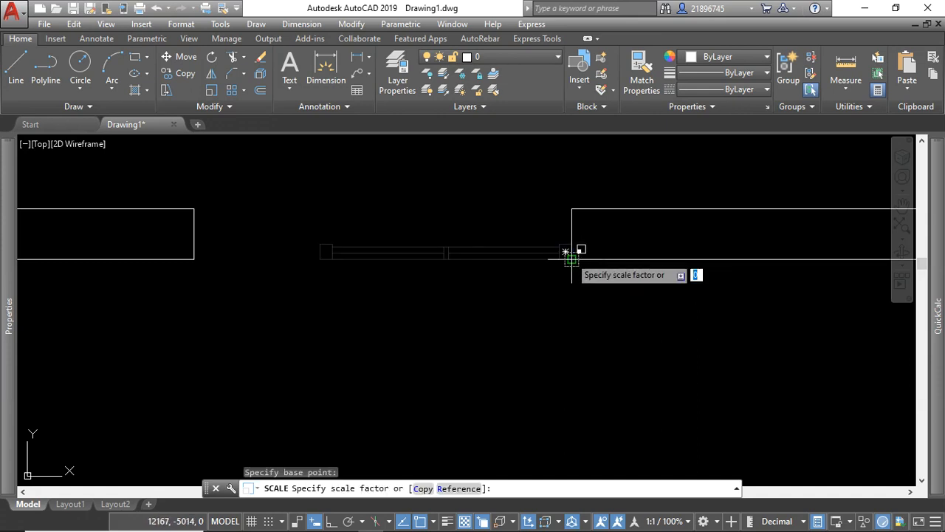
click(459, 488)
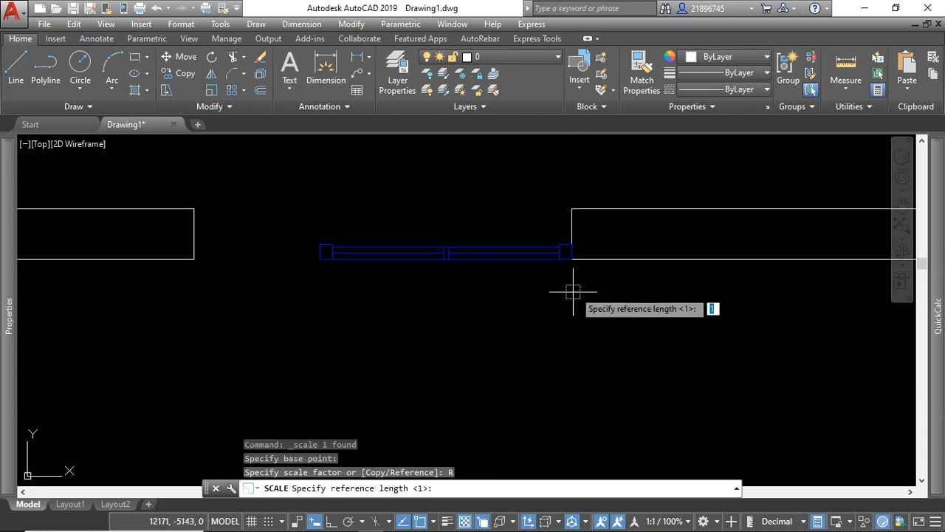
click(565, 254)
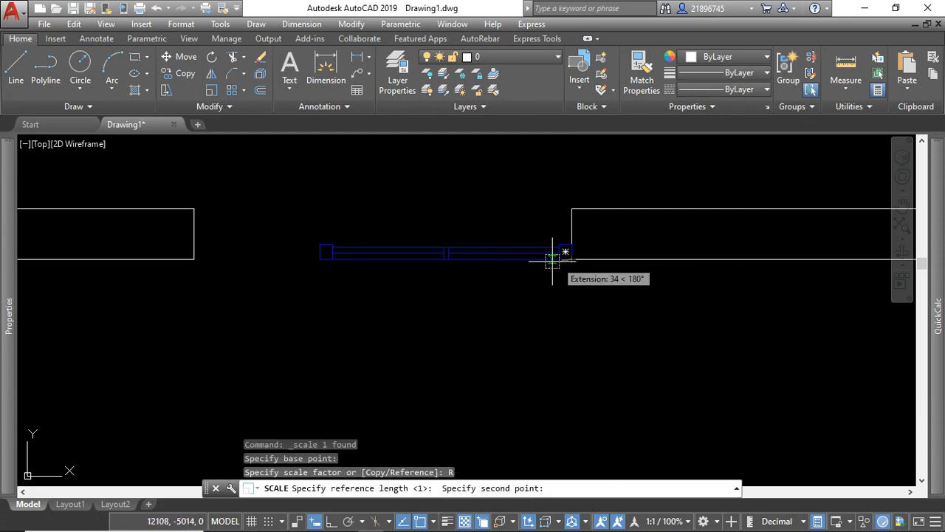
click(320, 259)
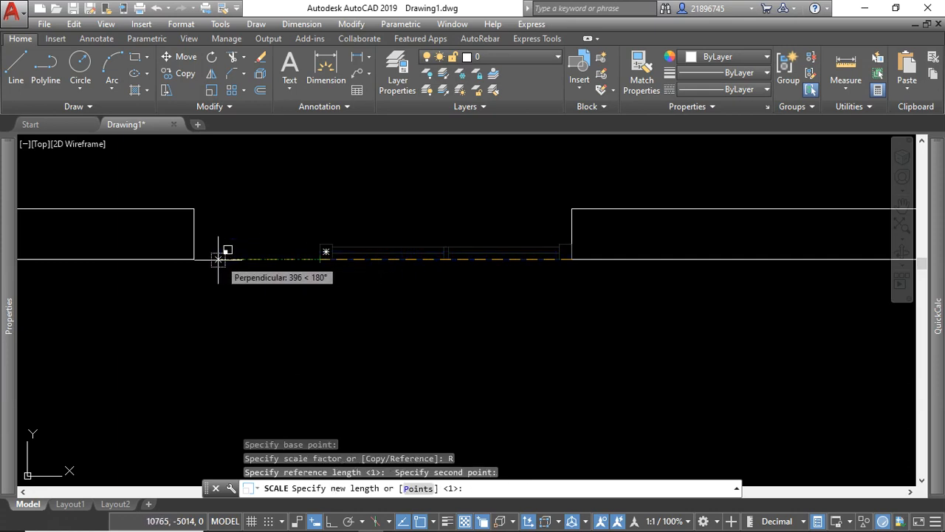
click(195, 258)
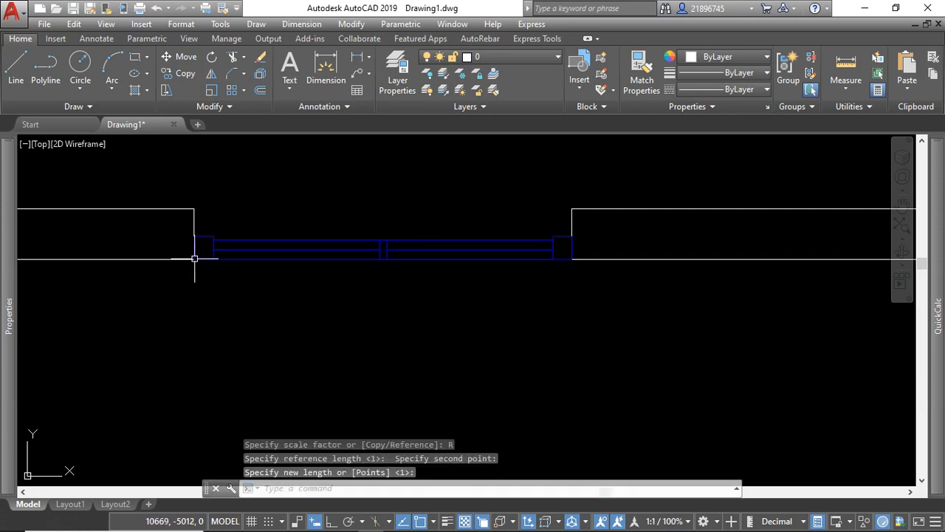
Copy the fitted window by its lower-right corner to the inner corner of the right jamb at the lower wall's opening.
scroll(480, 275, down, 3)
drag(500, 235, 485, 217)
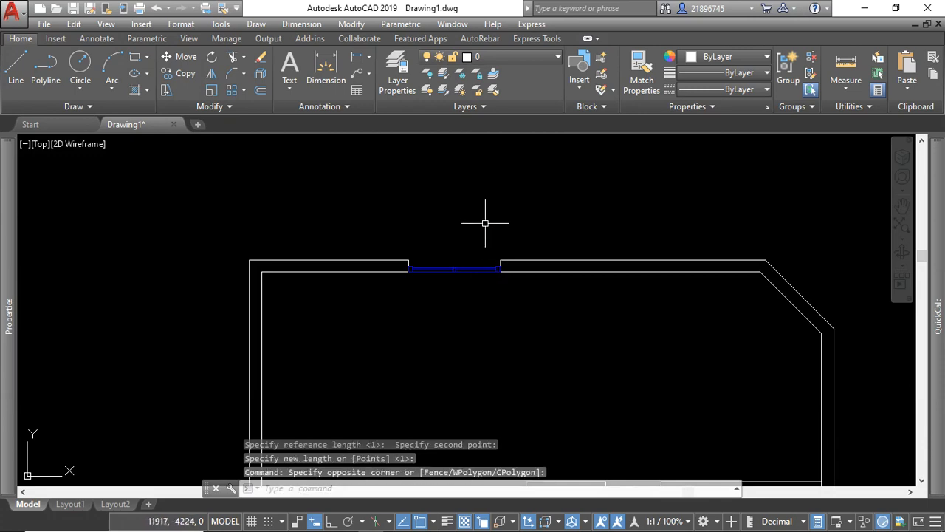
scroll(399, 221, down, 3)
scroll(409, 277, up, 2)
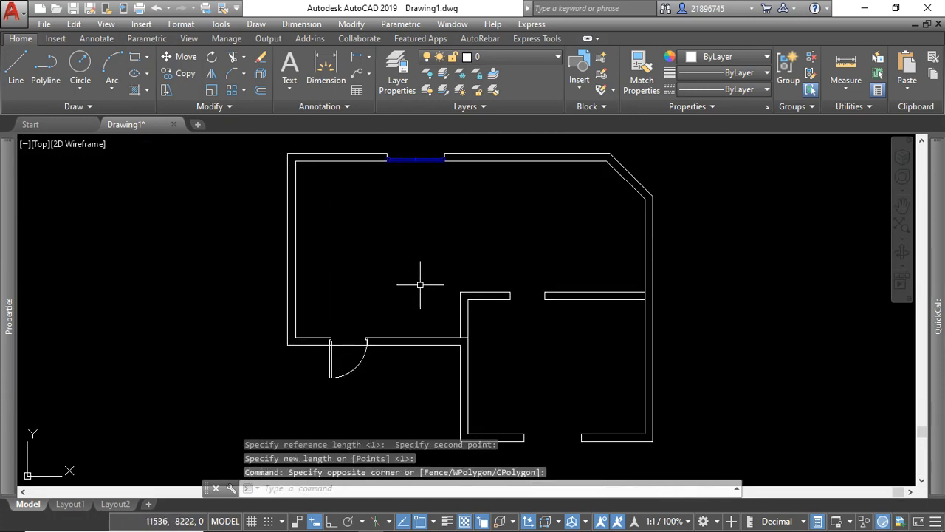
scroll(429, 286, down, 1)
scroll(422, 205, up, 3)
click(440, 204)
click(425, 167)
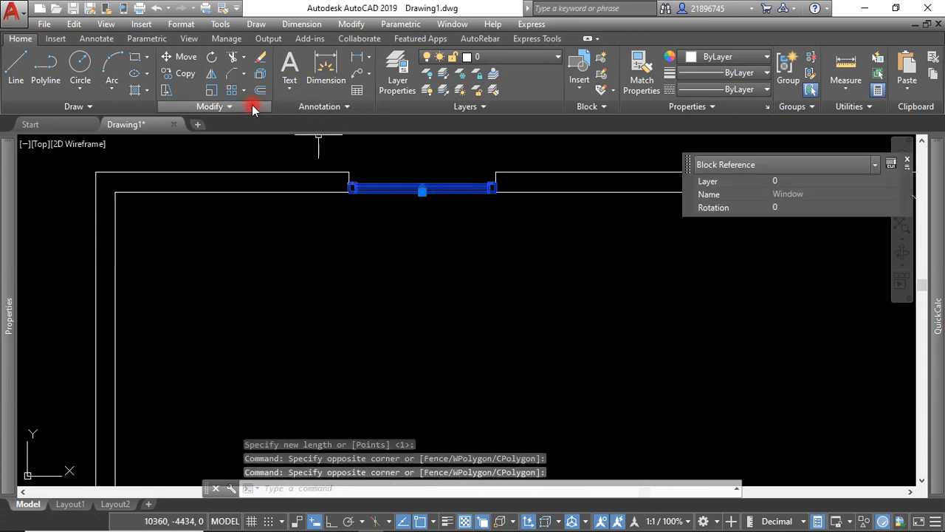
click(180, 73)
scroll(460, 195, up, 3)
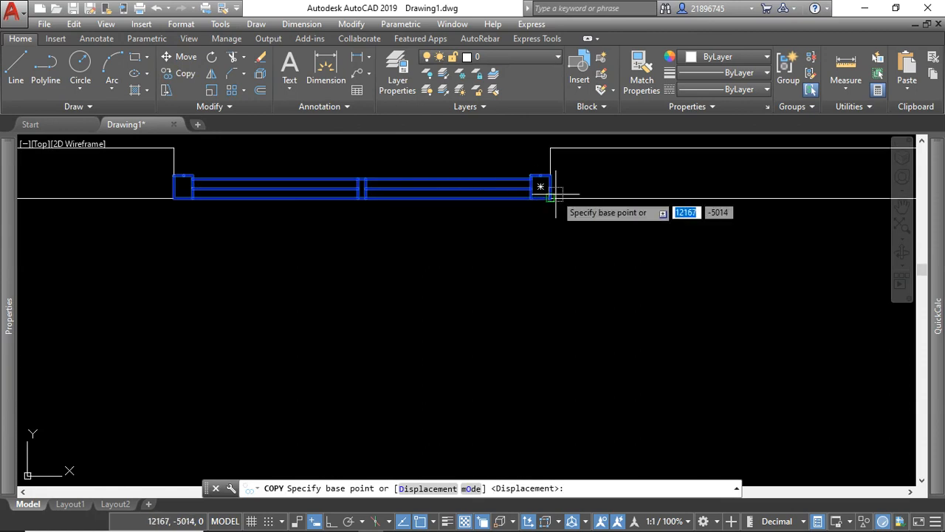
click(548, 196)
scroll(458, 184, down, 5)
scroll(473, 259, up, 10)
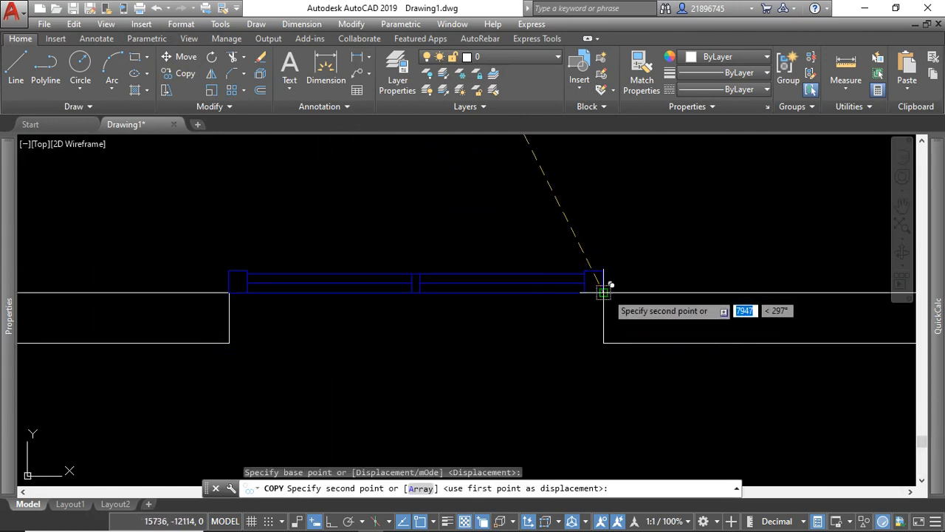
click(605, 292)
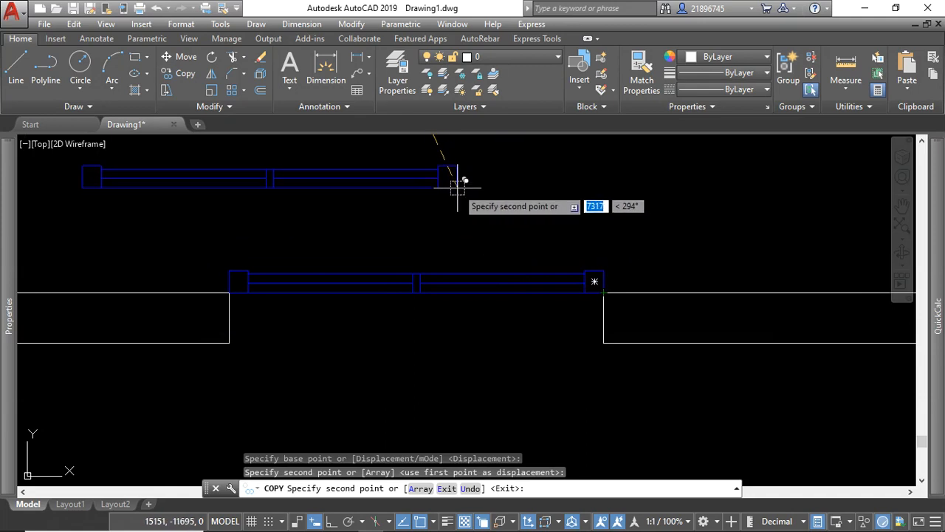
key(Escape)
Mirror the lower window across the wall's inner line with Ortho on, erasing the source object.
click(534, 250)
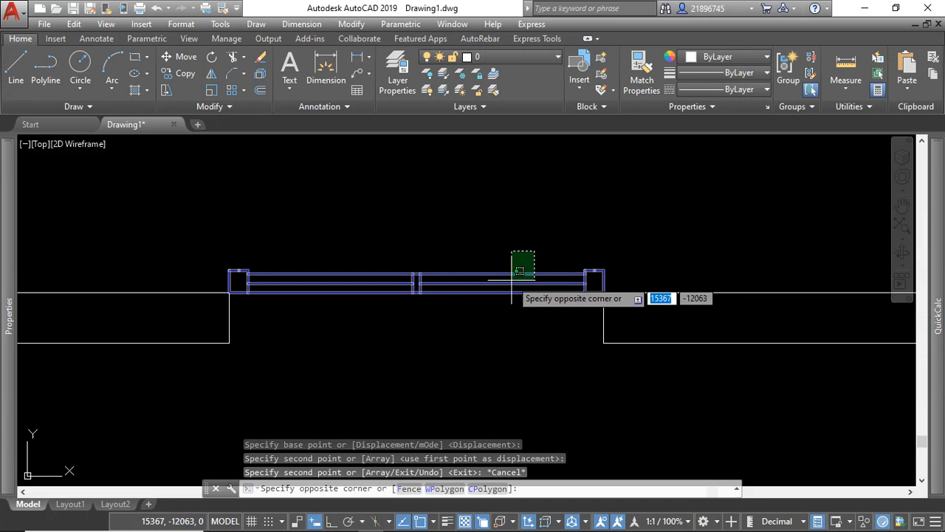
click(512, 279)
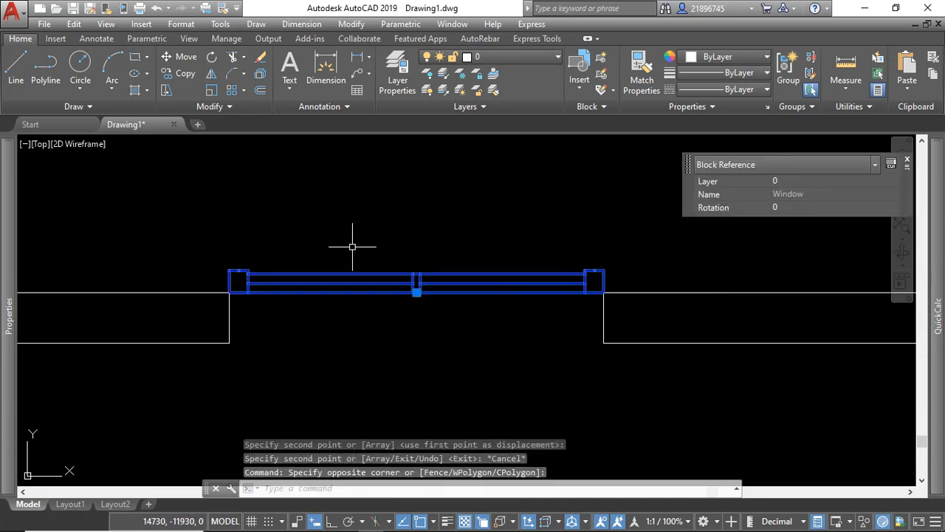
click(212, 76)
scroll(578, 274, up, 4)
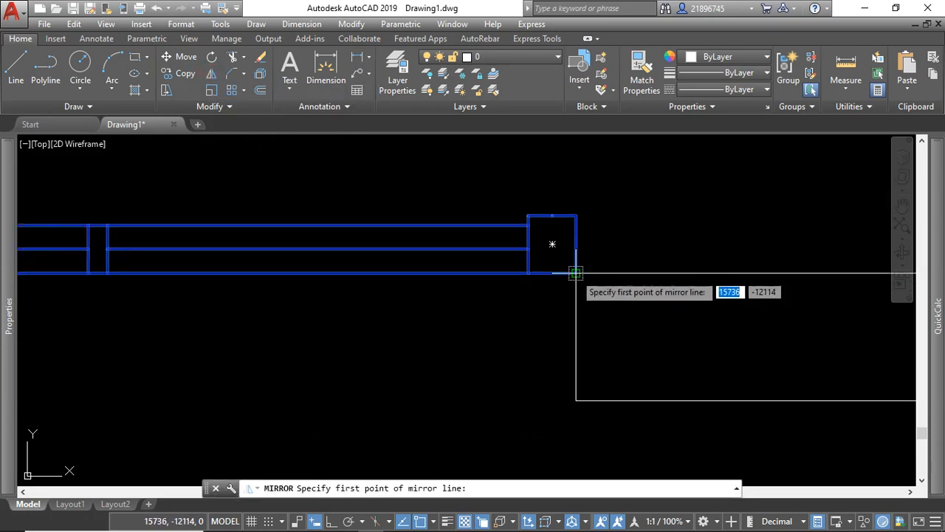
click(576, 273)
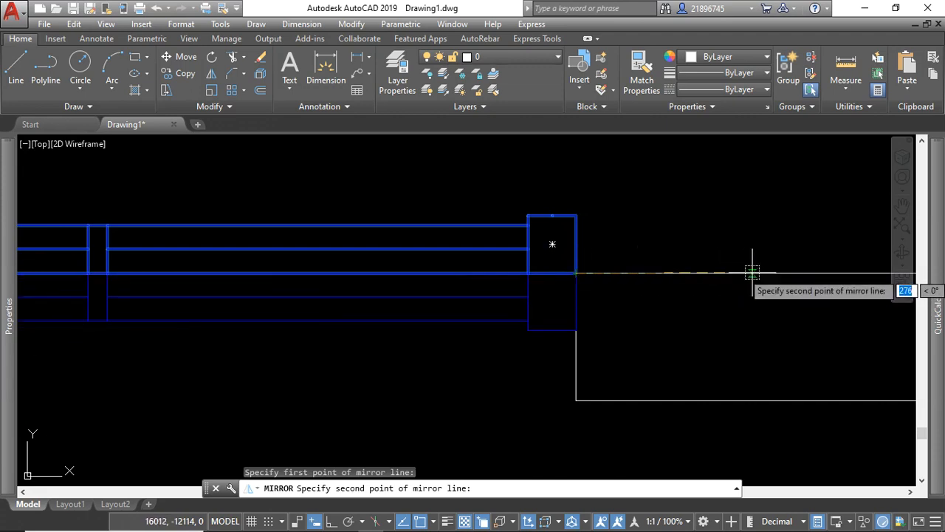
scroll(525, 278, down, 8)
scroll(684, 281, up, 6)
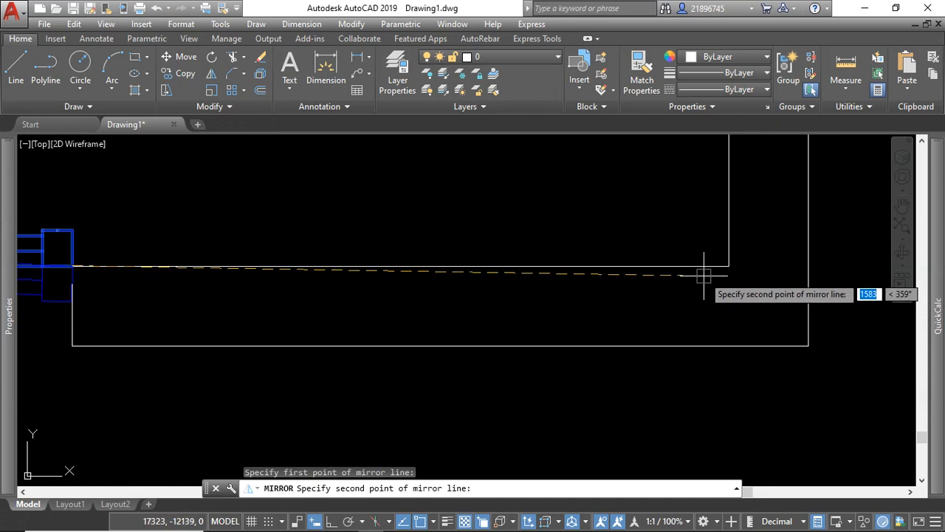
click(334, 522)
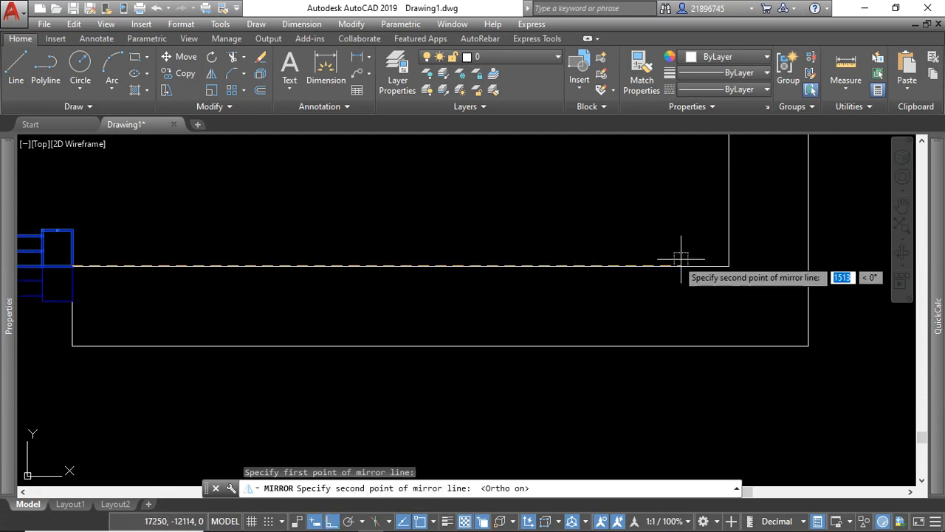
click(729, 266)
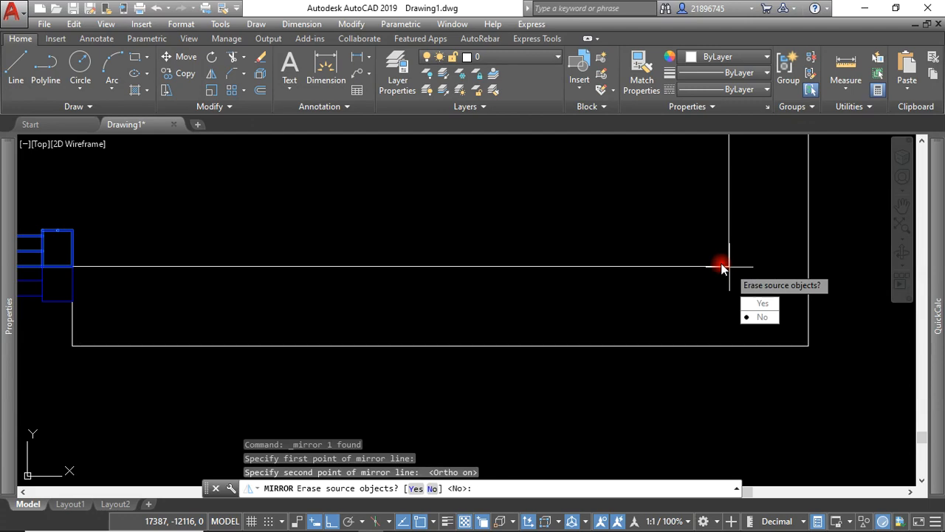
click(767, 304)
Copy the lower-left wall's door with Ortho off, from its upper-right corner to the upper corner of the interior opening's right jamb.
scroll(732, 265, down, 6)
scroll(534, 268, up, 4)
scroll(388, 310, down, 4)
scroll(475, 323, down, 3)
scroll(403, 233, up, 4)
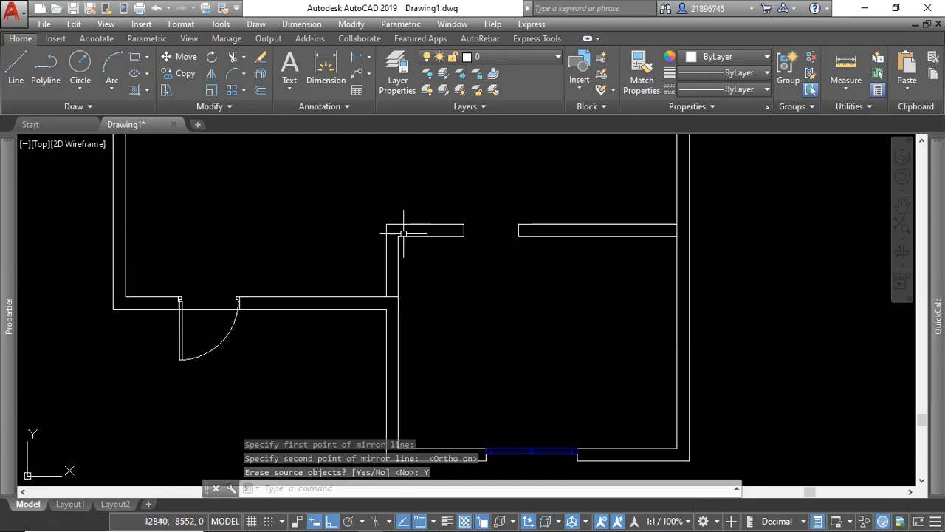
scroll(258, 316, up, 2)
scroll(195, 335, up, 2)
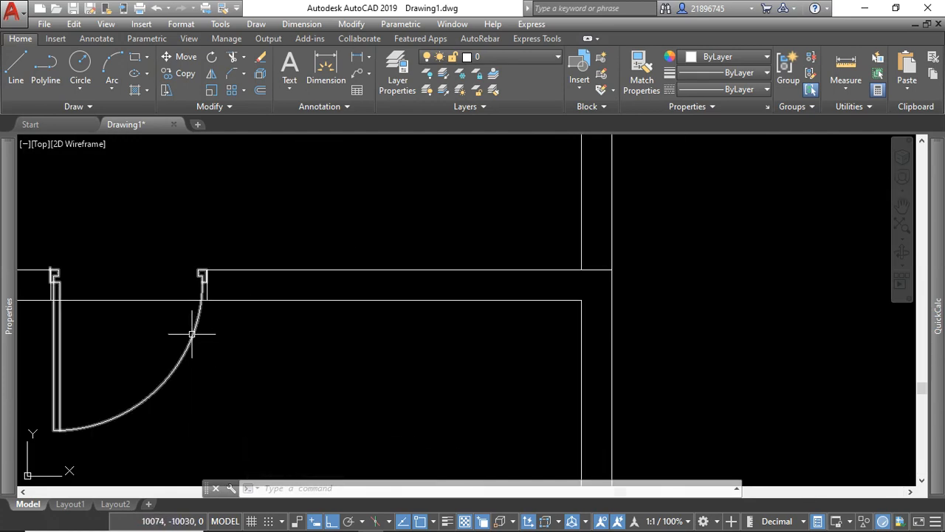
click(194, 331)
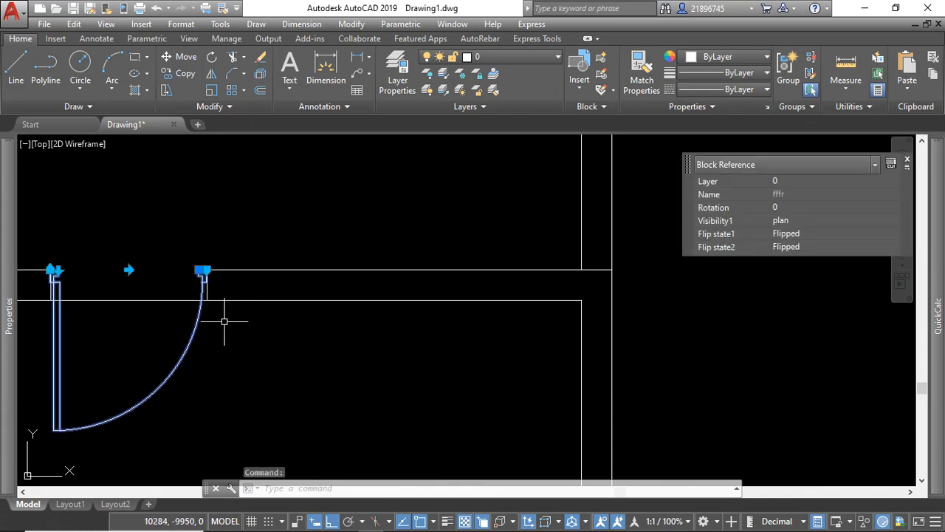
scroll(225, 321, down, 5)
scroll(410, 264, up, 6)
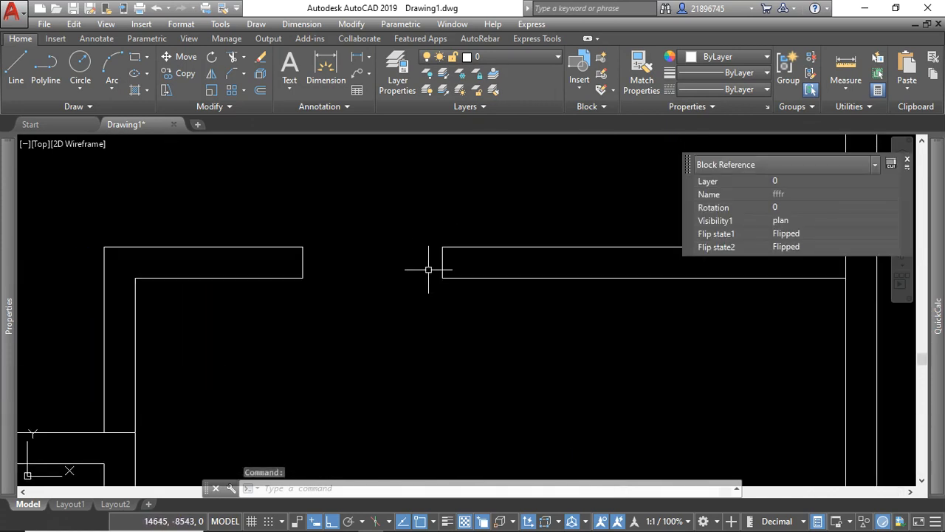
scroll(447, 268, down, 4)
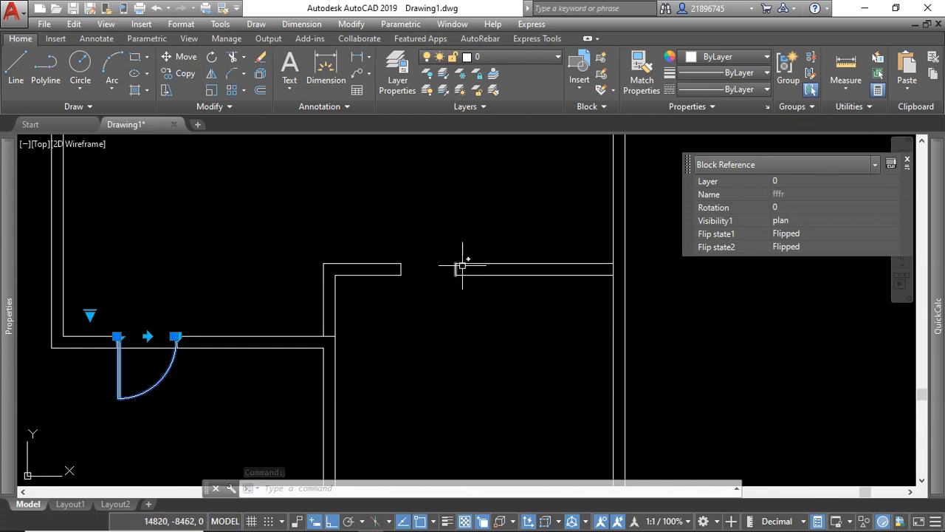
click(169, 75)
scroll(125, 340, up, 6)
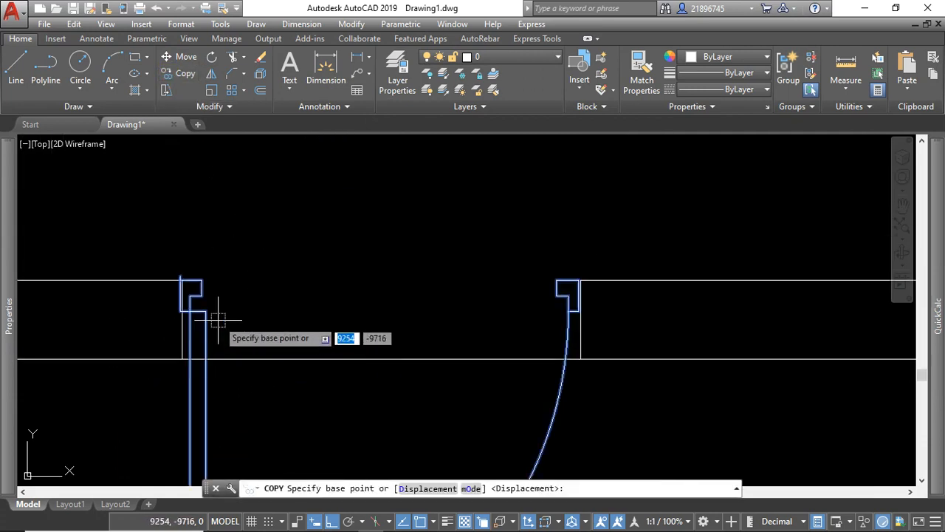
click(580, 280)
scroll(340, 313, down, 7)
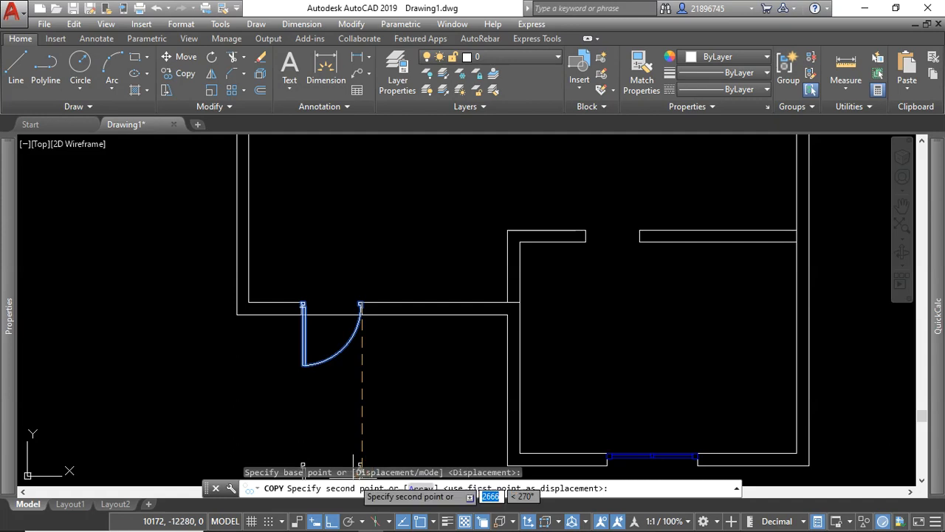
click(336, 521)
scroll(633, 299, up, 5)
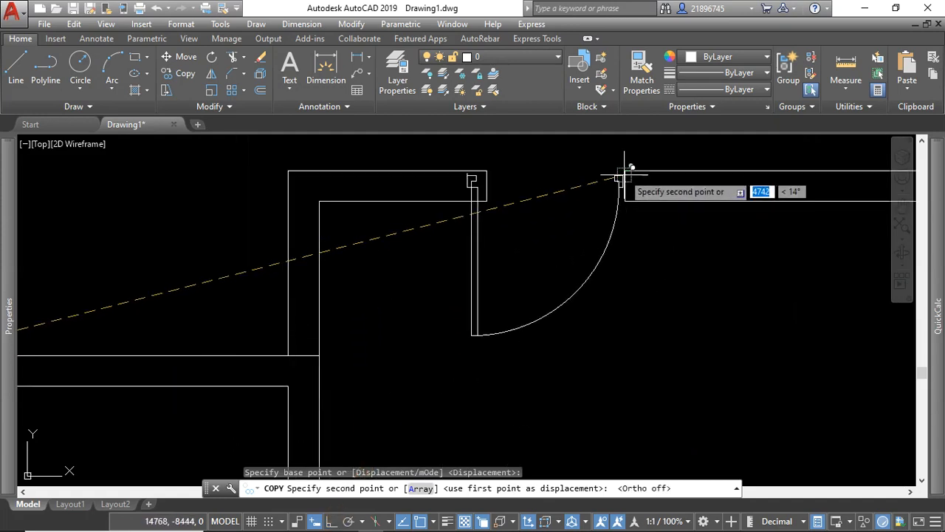
click(624, 172)
right_click(550, 149)
click(579, 160)
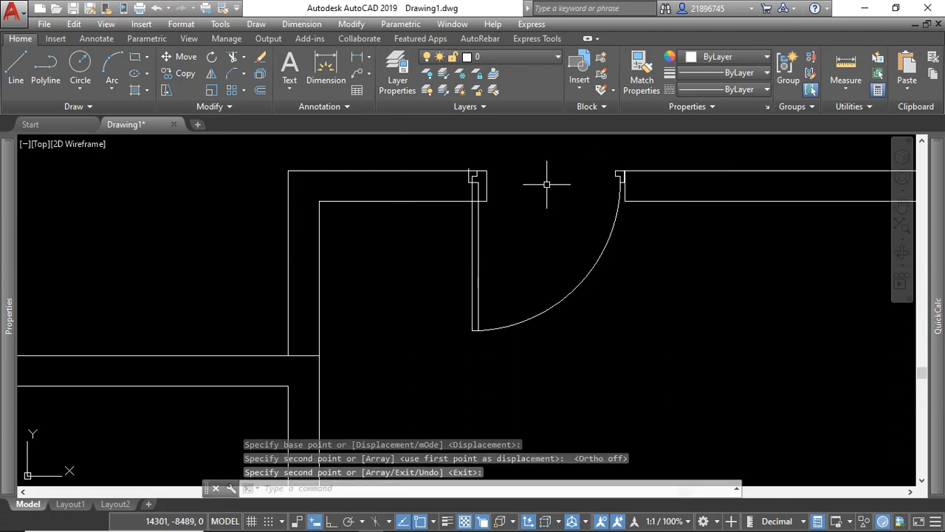
Move the interior opening's left jamb line from its upper end to the outer edge of the copied door's left frame.
scroll(468, 196, up, 4)
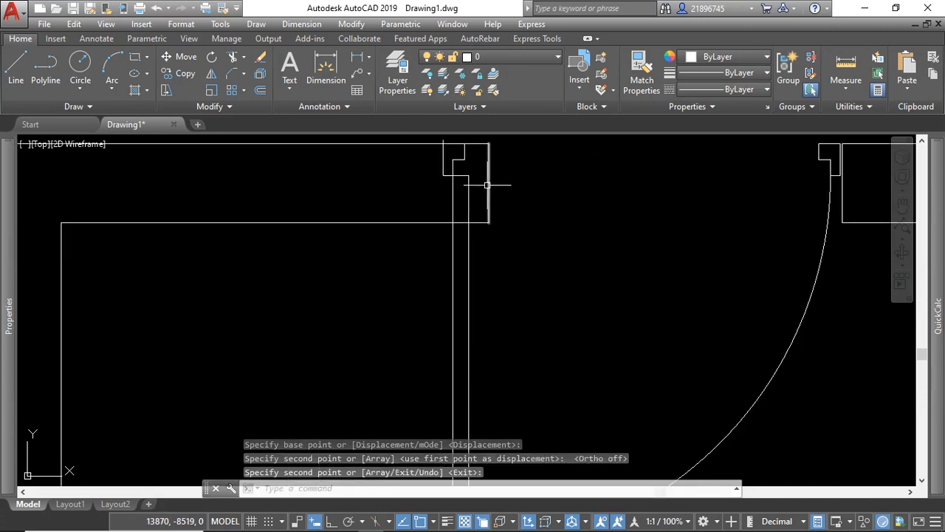
click(488, 184)
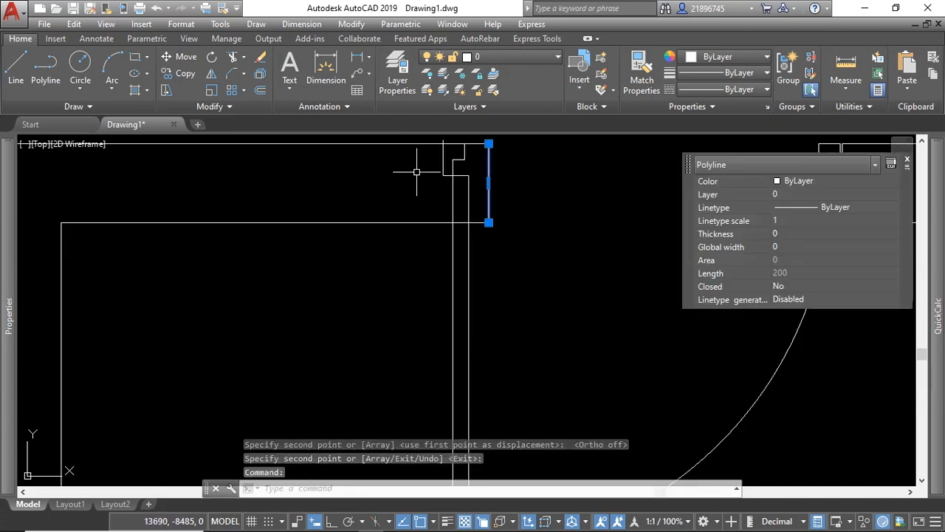
click(179, 58)
scroll(454, 238, down, 5)
scroll(461, 221, up, 7)
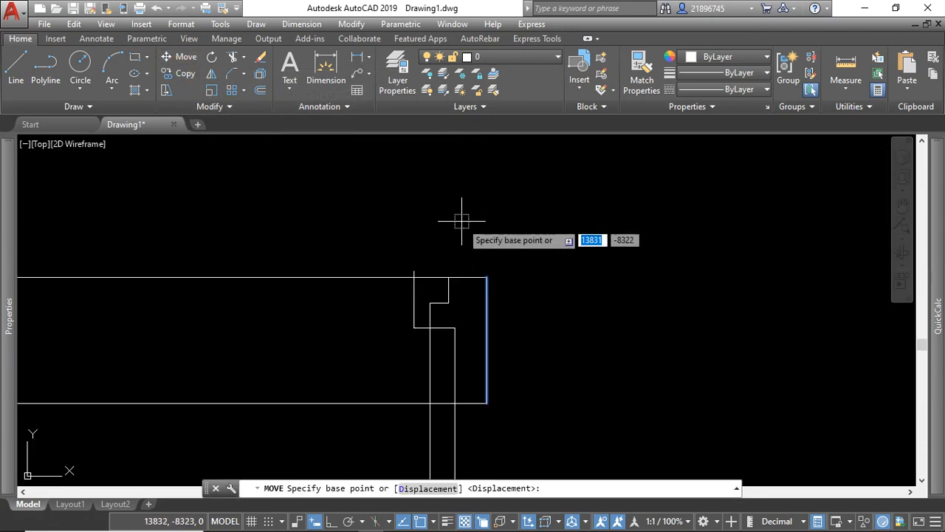
click(487, 278)
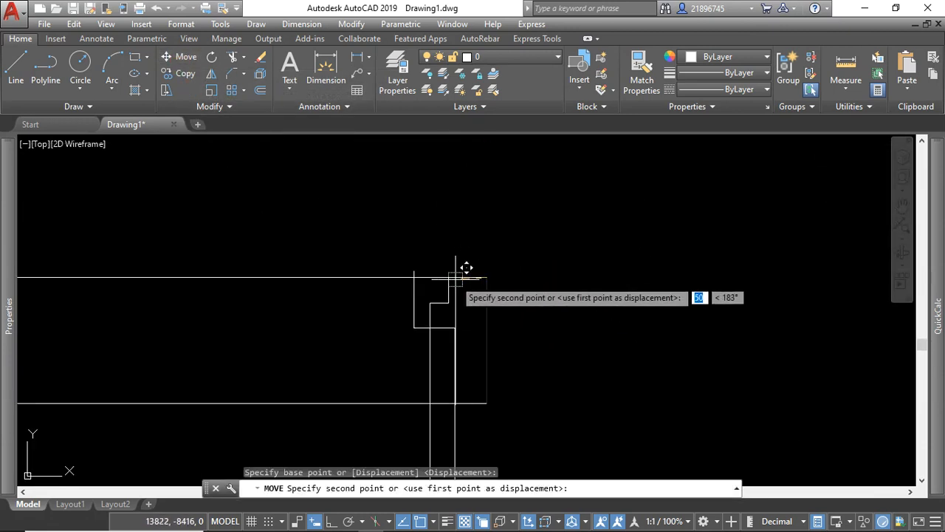
click(418, 276)
scroll(418, 294, down, 2)
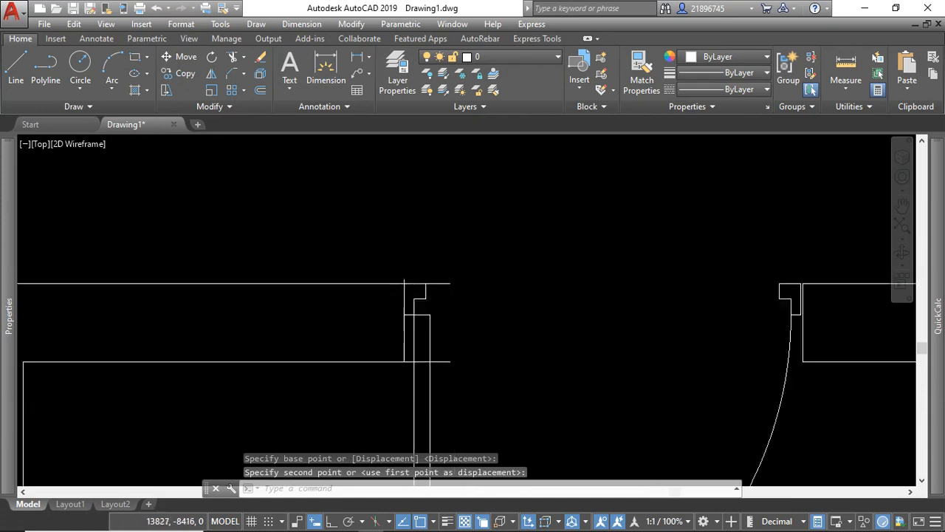
Trim both interior wall lines where they project into the door opening past the moved left jamb.
scroll(376, 380, up, 2)
click(432, 379)
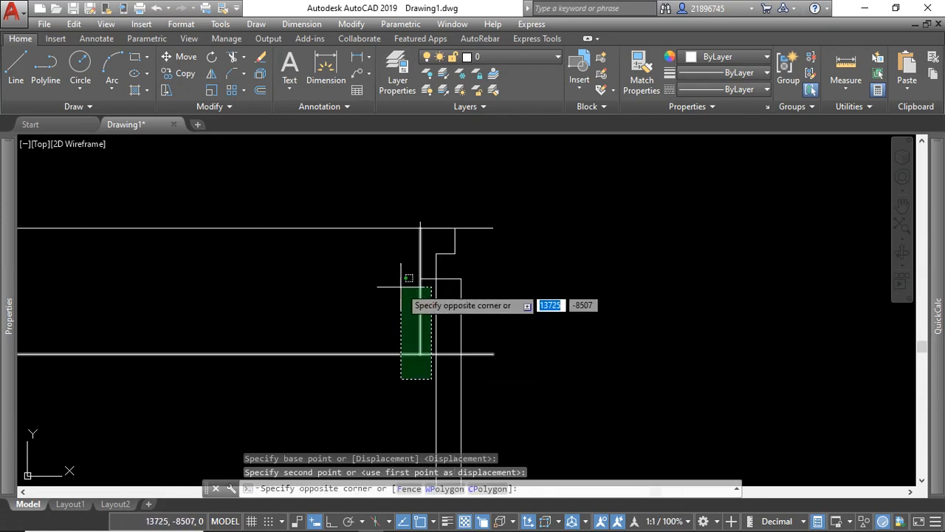
click(401, 287)
click(490, 245)
click(382, 207)
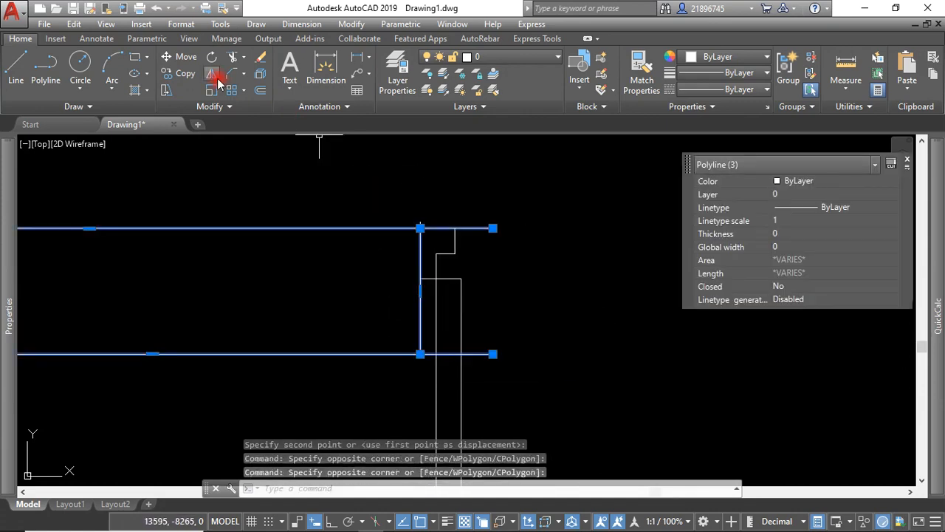
click(234, 57)
click(504, 211)
click(487, 263)
click(506, 323)
click(477, 367)
right_click(517, 239)
click(551, 245)
Examine the whole floor plan, including the chamfered corner and the fitted doors and windows.
scroll(479, 299, down, 4)
click(559, 236)
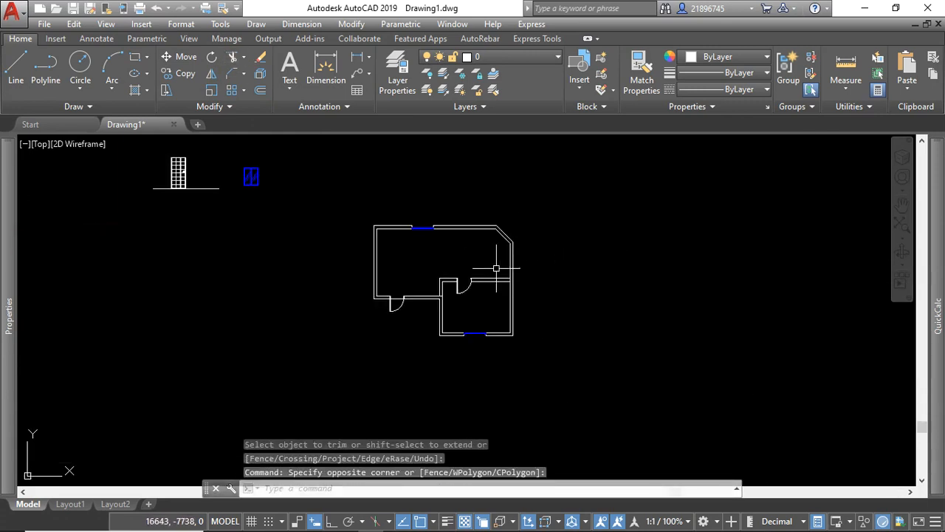
scroll(472, 266, up, 4)
scroll(471, 278, down, 2)
scroll(520, 243, up, 2)
scroll(537, 254, down, 2)
scroll(546, 216, up, 4)
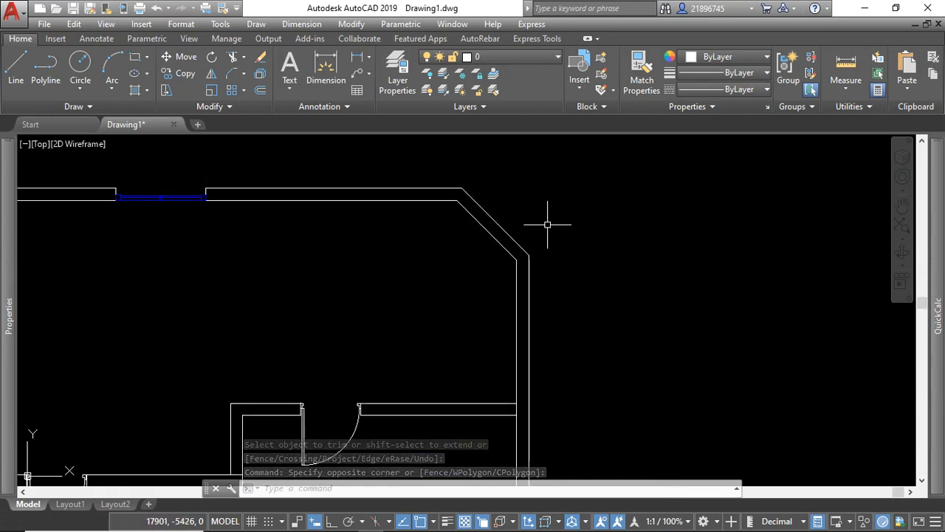
scroll(549, 218, down, 2)
click(595, 231)
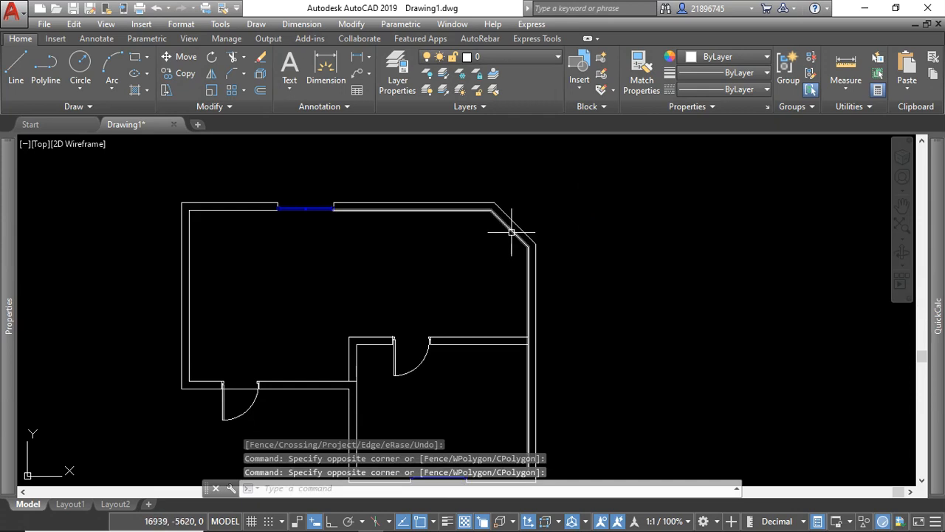
scroll(510, 232, down, 3)
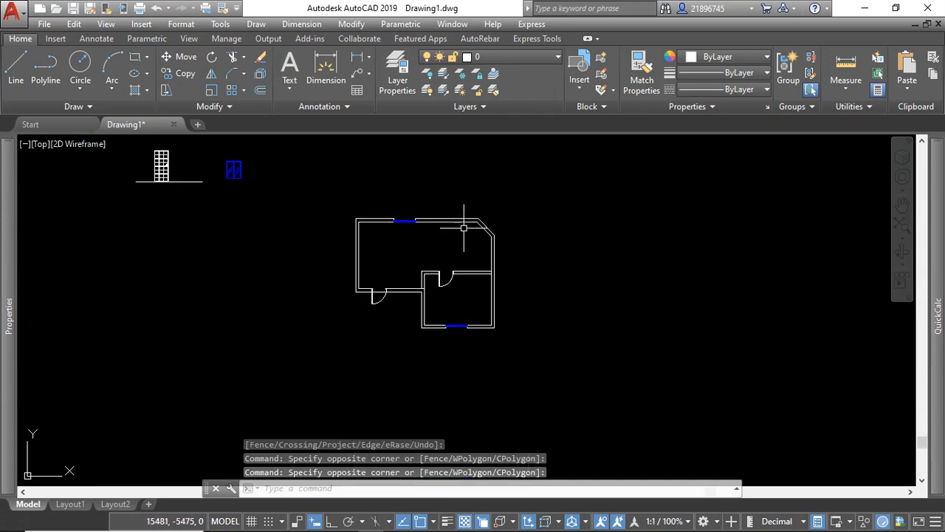
click(439, 174)
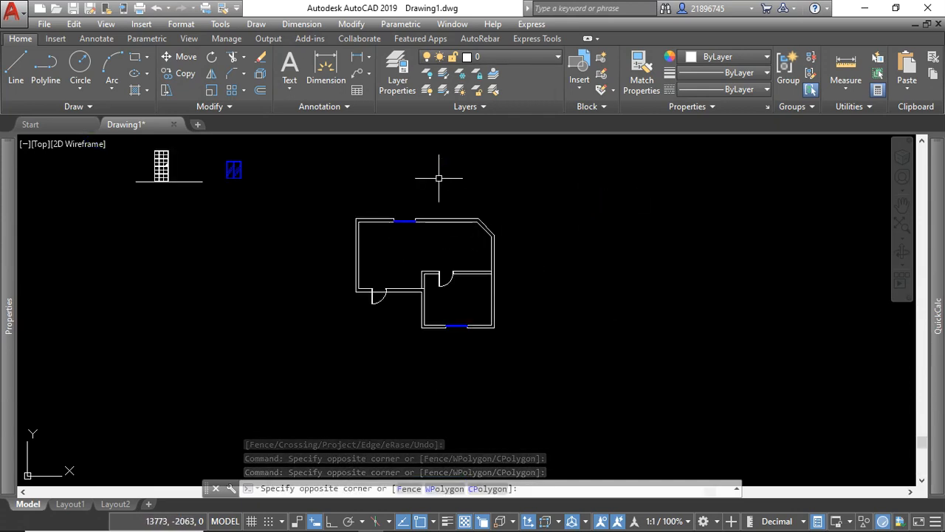
scroll(447, 261, up, 2)
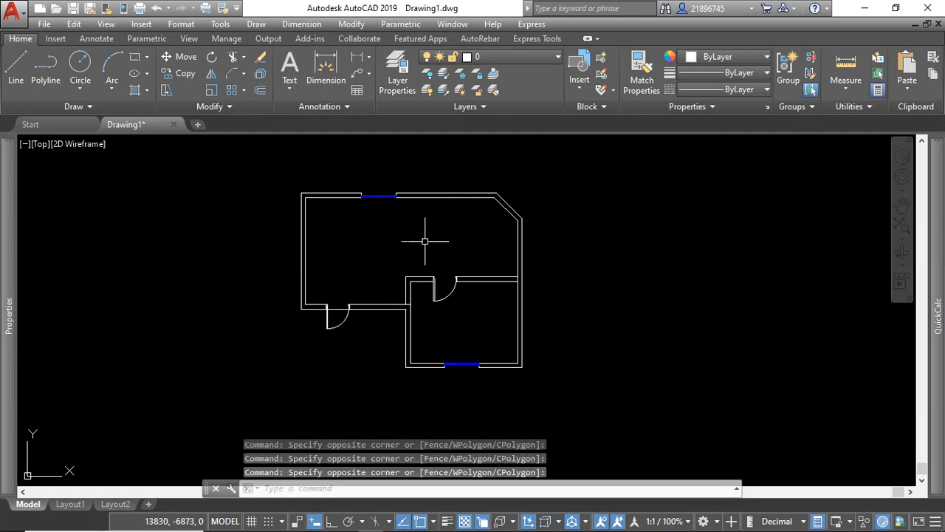
scroll(388, 260, down, 4)
click(449, 186)
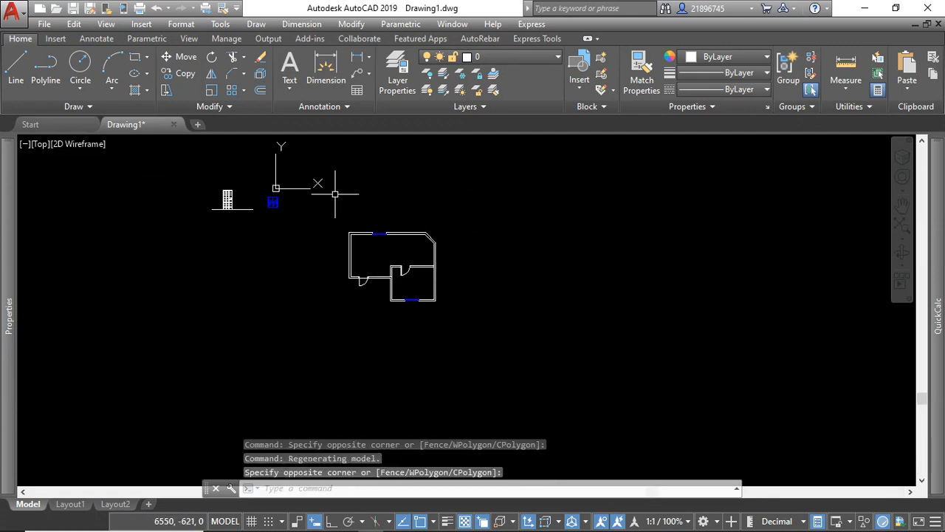
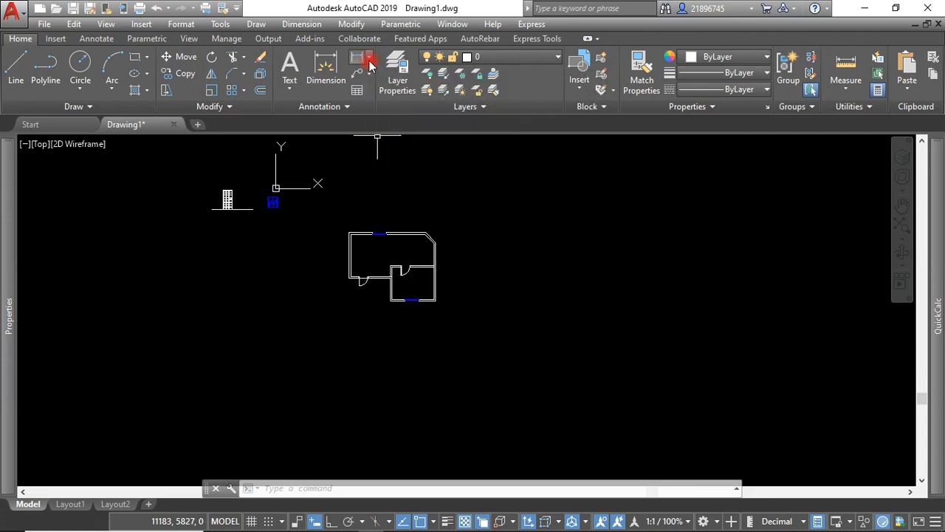
click(370, 64)
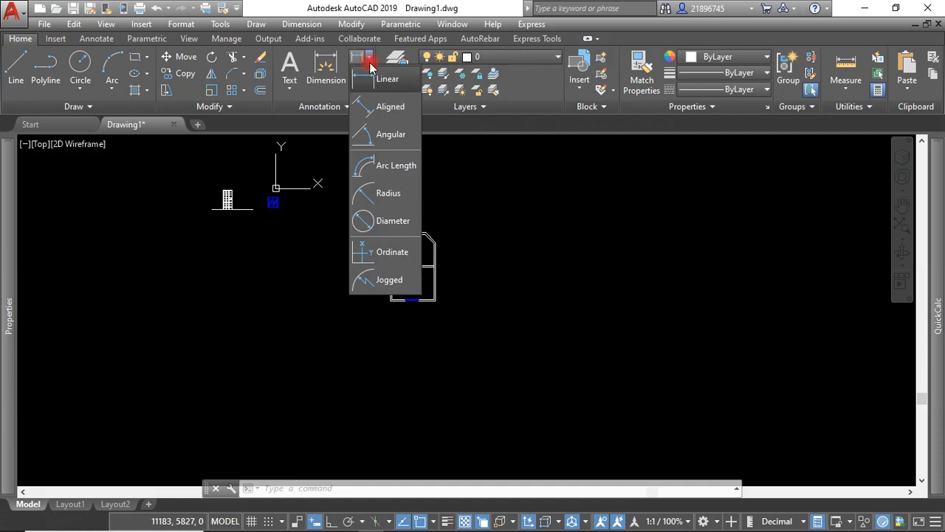
click(376, 79)
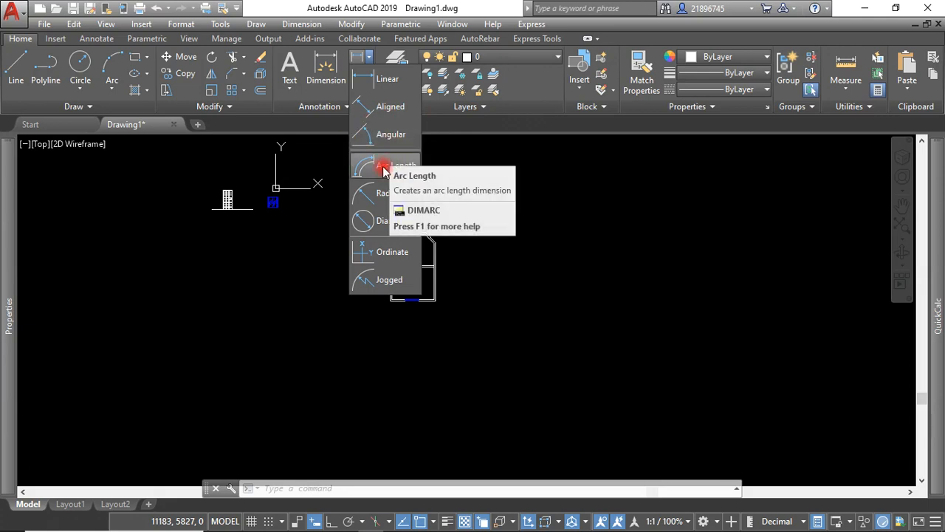
click(405, 168)
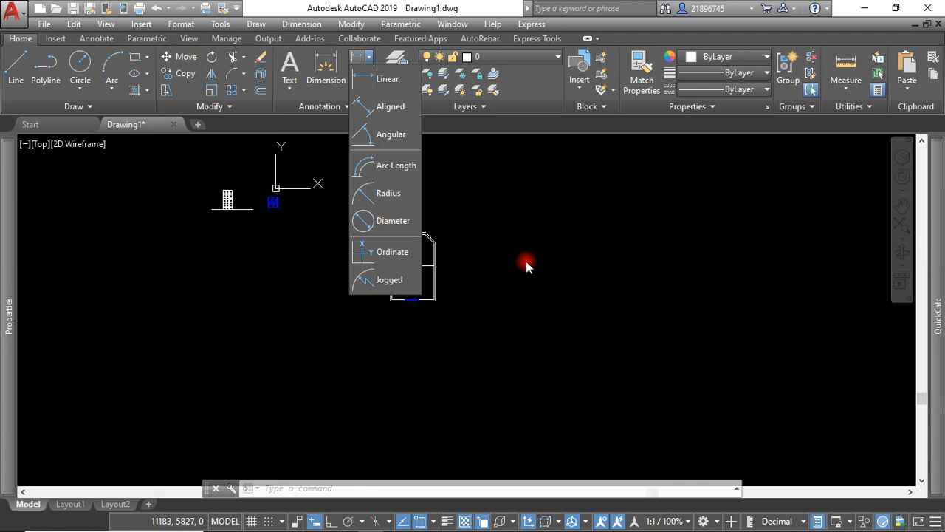
click(483, 252)
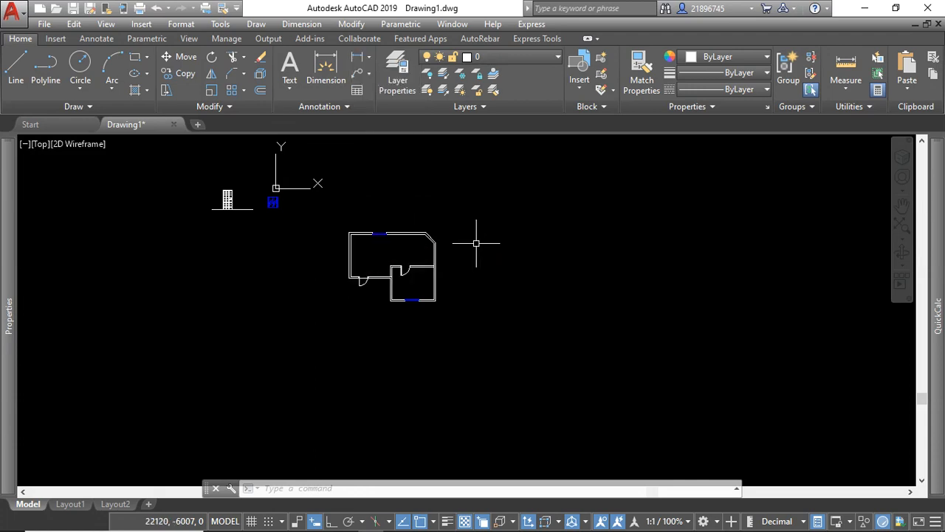
click(463, 224)
click(468, 205)
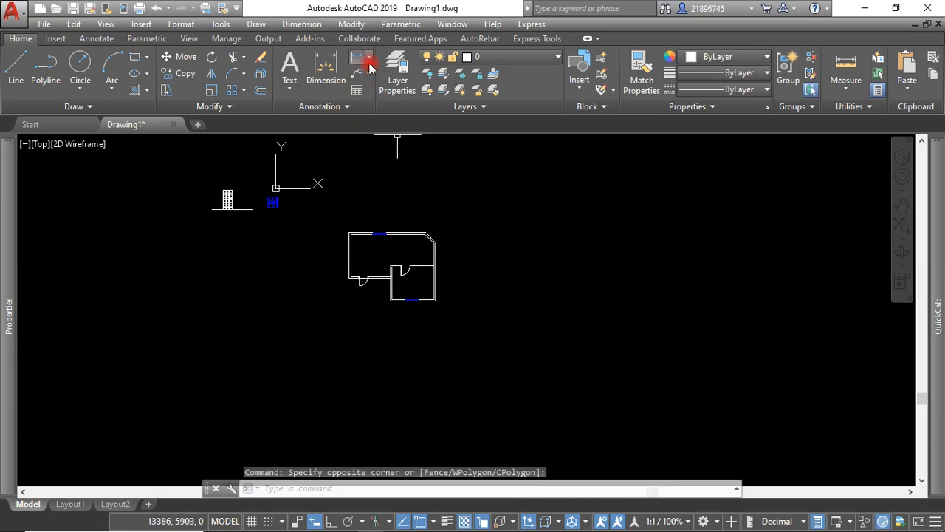
Add a linear dimension along the upper wall's outer edge, from its left corner to the chamfer's start, placed just above the wall.
scroll(394, 236, up, 4)
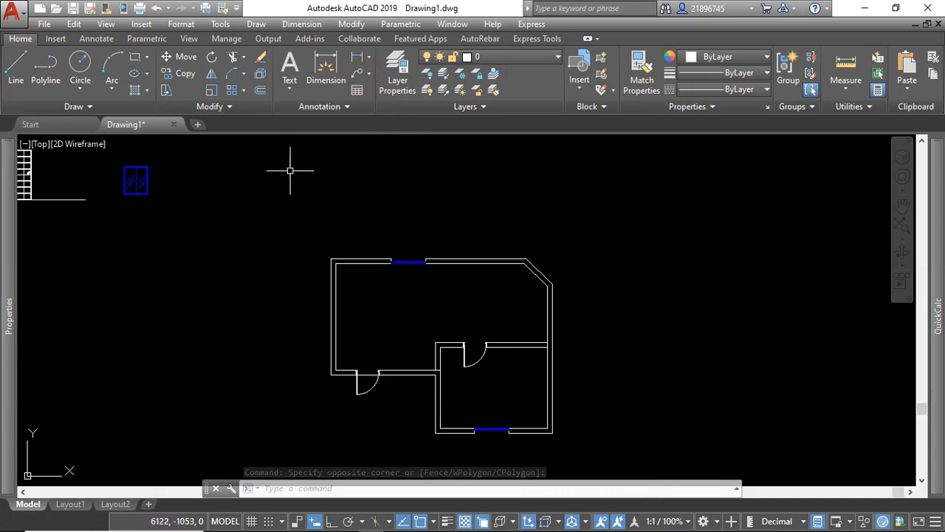
click(356, 59)
scroll(332, 259, up, 6)
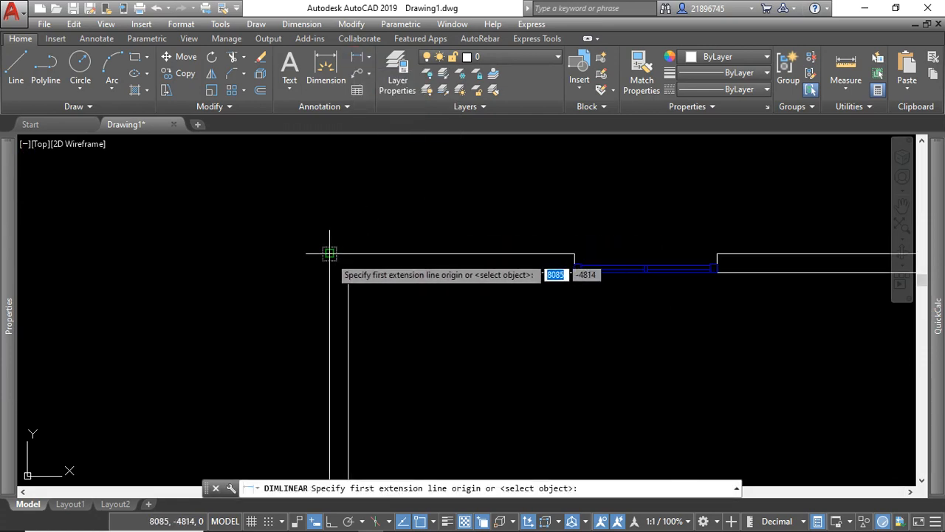
click(330, 253)
scroll(334, 257, down, 5)
scroll(369, 254, up, 5)
scroll(336, 255, down, 3)
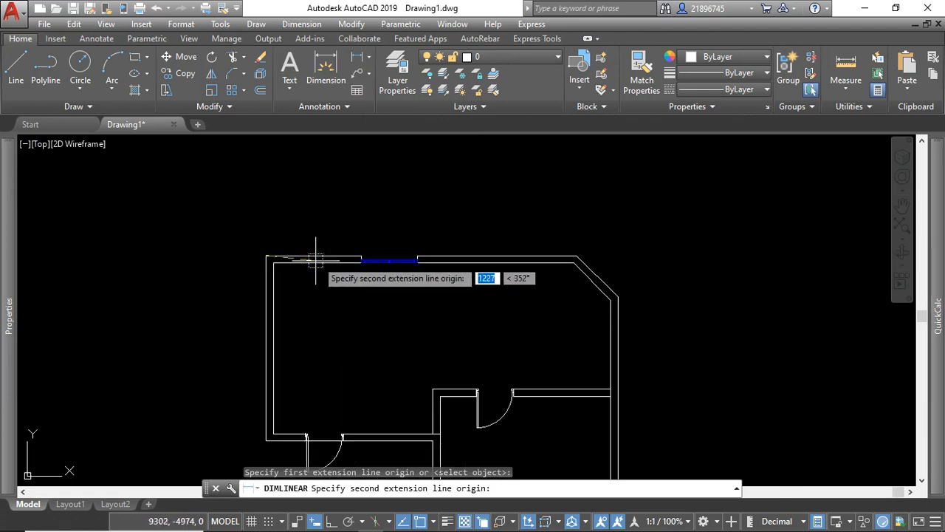
scroll(591, 251, up, 2)
click(566, 249)
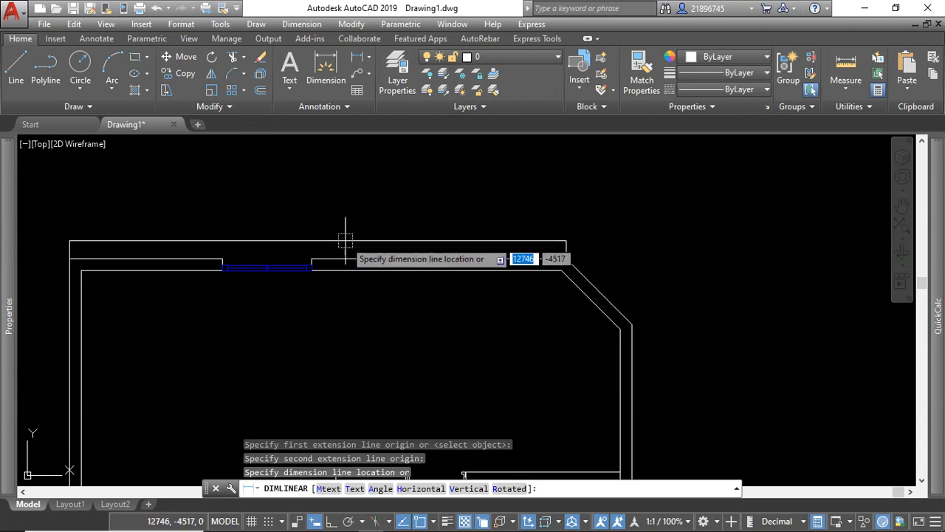
click(317, 243)
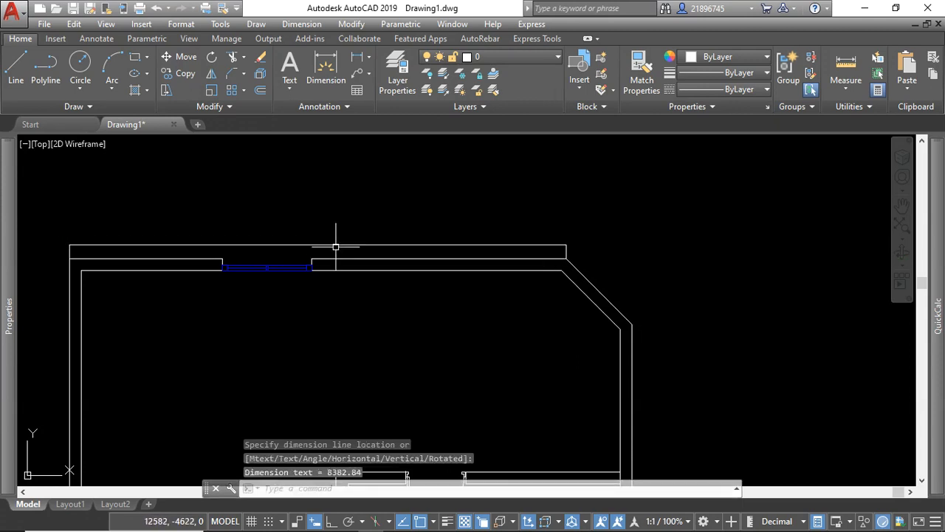
Examine the linear dimension above the upper wall, both close up and against the whole floor plan.
scroll(475, 262, down, 2)
scroll(365, 254, up, 4)
click(402, 209)
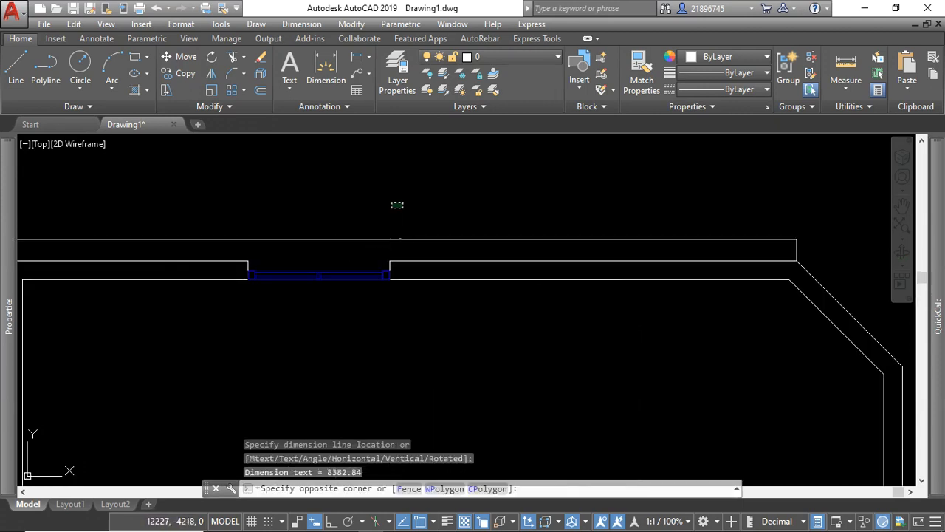
click(377, 192)
scroll(379, 243, down, 3)
click(435, 207)
click(417, 201)
scroll(341, 237, down, 1)
scroll(340, 237, up, 4)
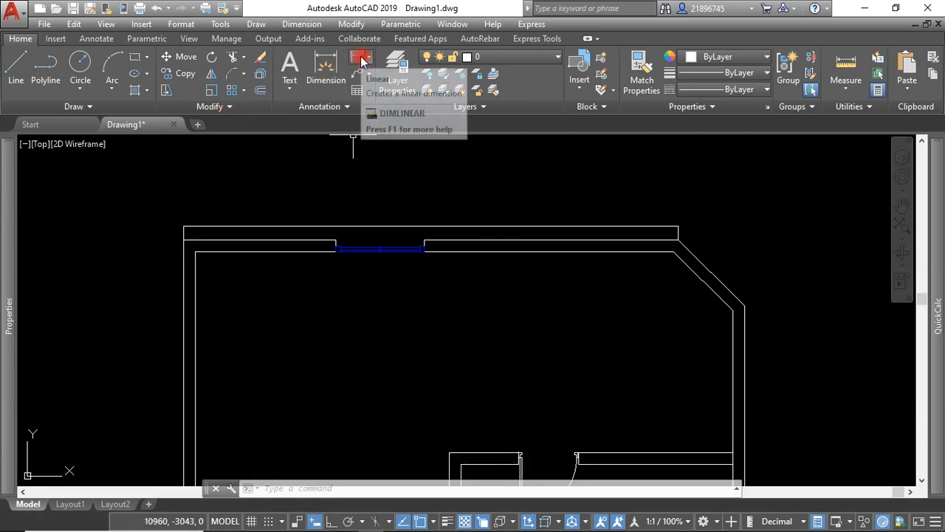
click(313, 172)
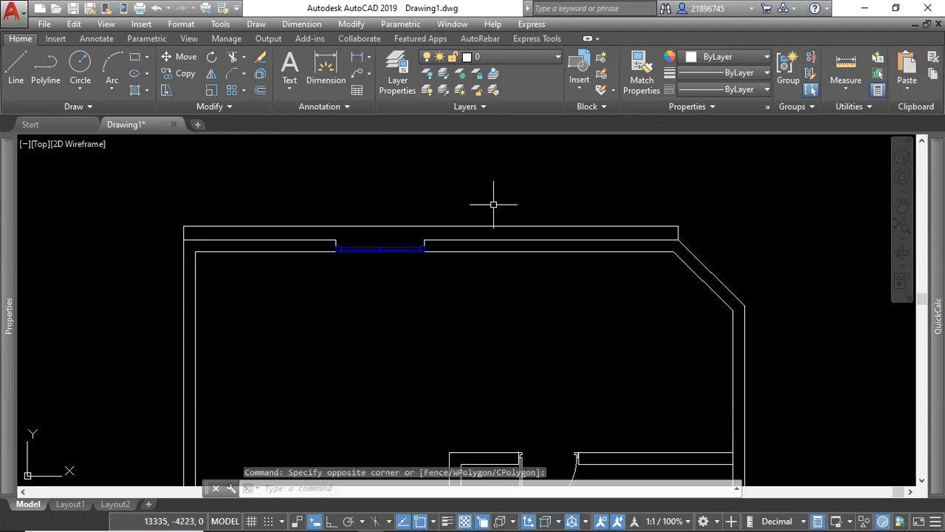
scroll(521, 258, down, 2)
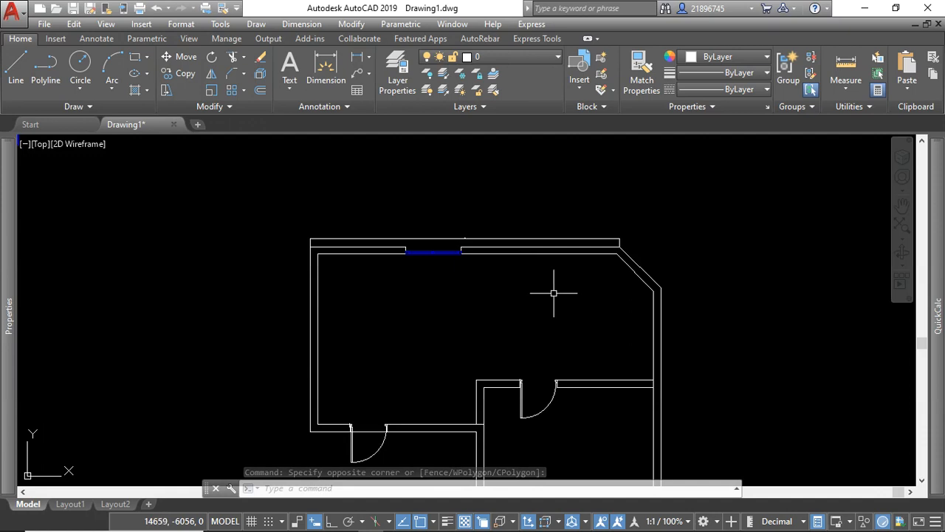
scroll(513, 268, down, 3)
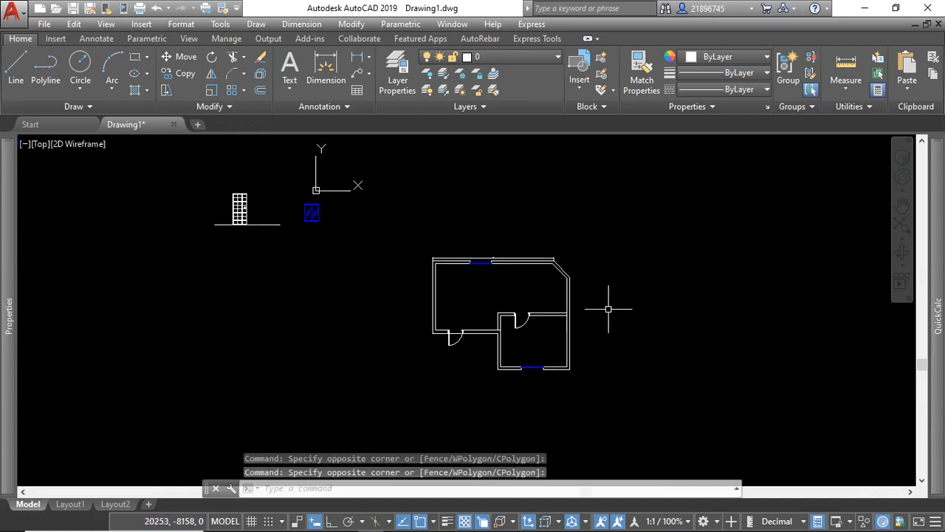
scroll(508, 267, up, 6)
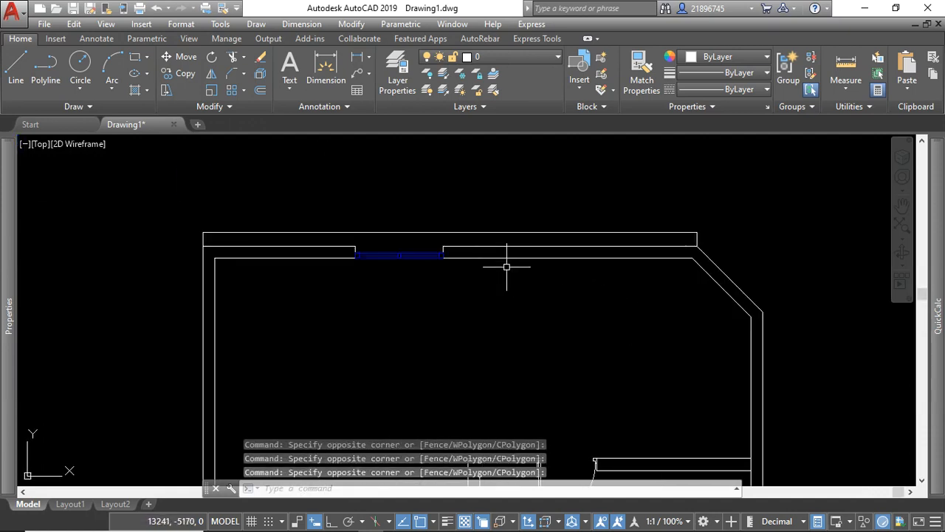
Select the dimension above the upper wall to check its quick properties, and clear the selection.
click(480, 240)
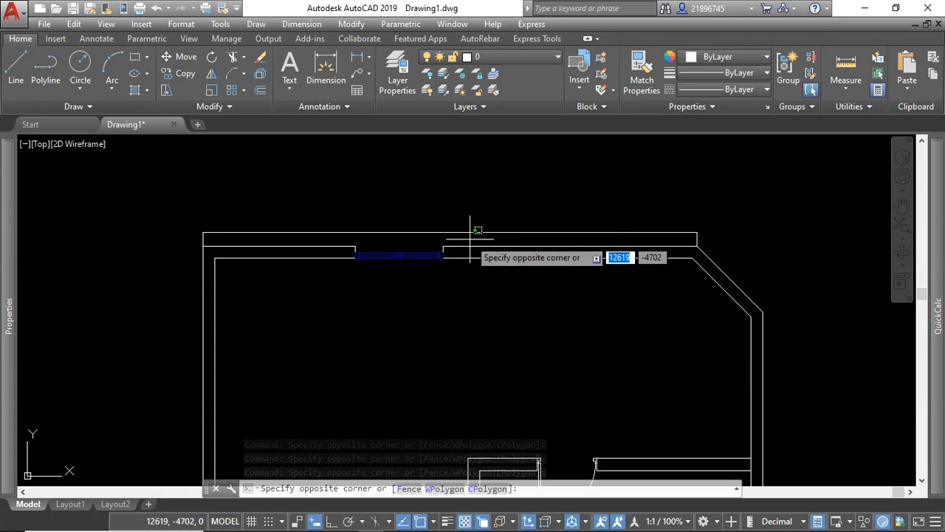
click(473, 216)
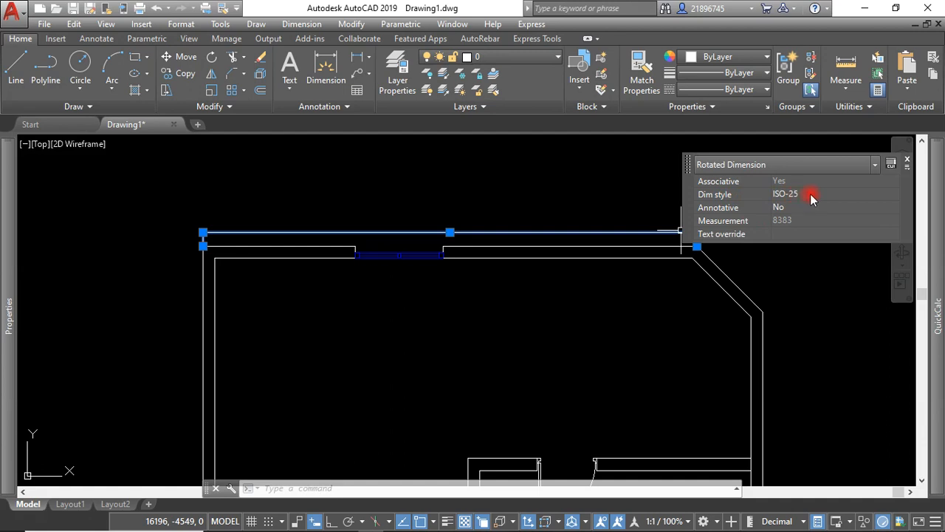
click(439, 219)
key(Escape)
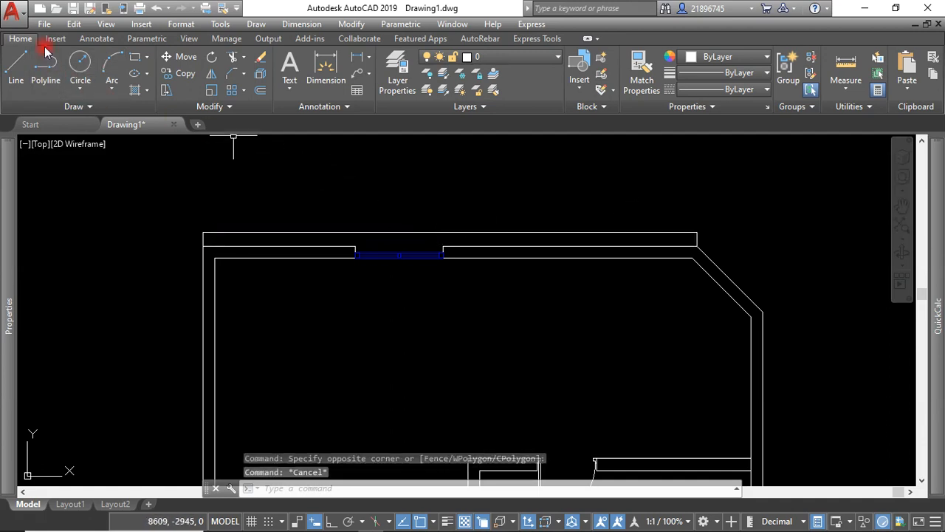
Modify the ISO-25 dimension style so its dimension lines use the ByLayer linetype and a 0.13 mm lineweight.
click(103, 40)
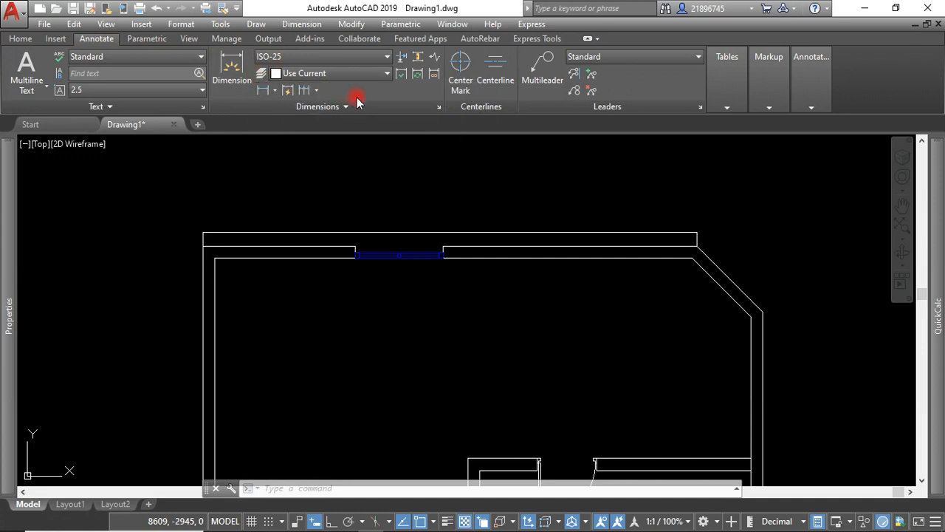
click(439, 108)
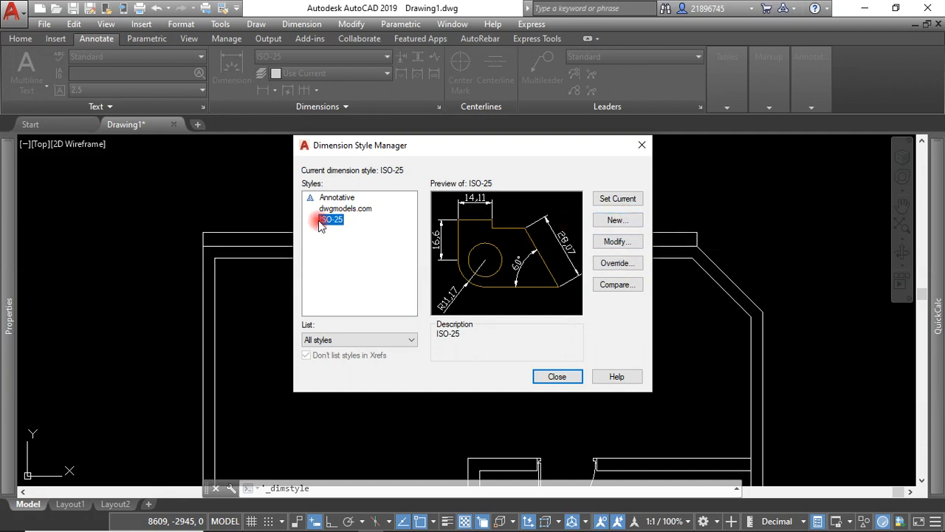
click(616, 242)
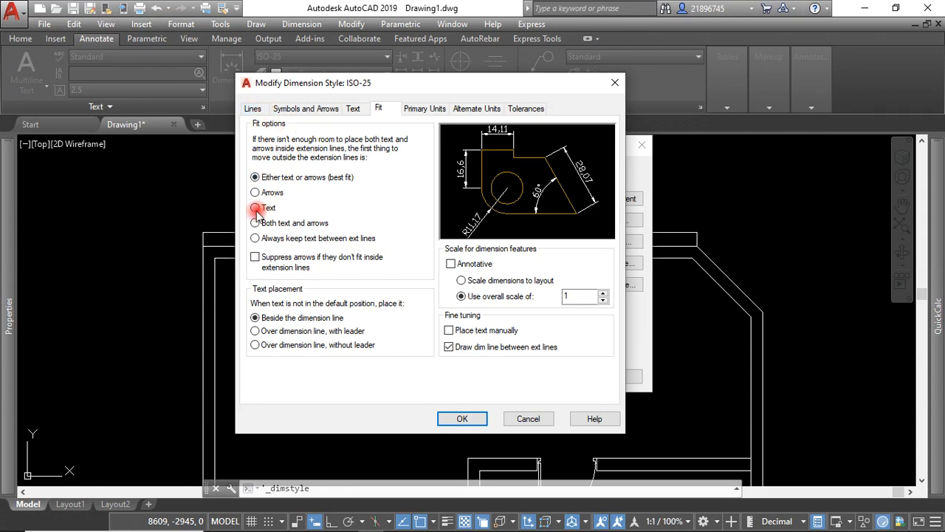
click(254, 109)
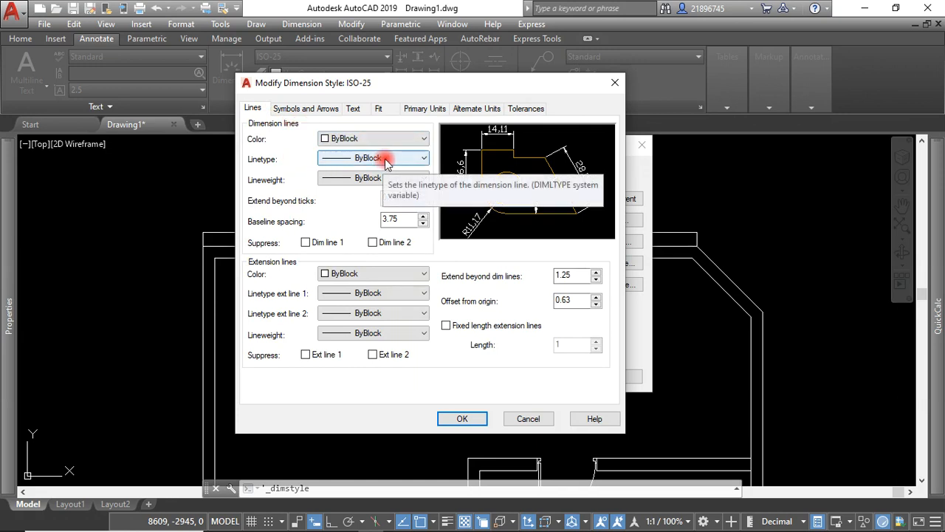
click(385, 159)
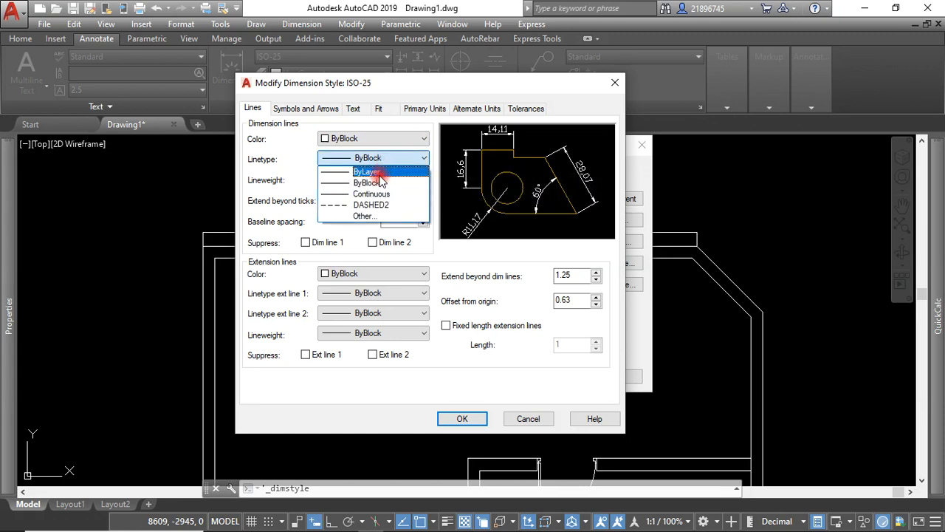
click(377, 173)
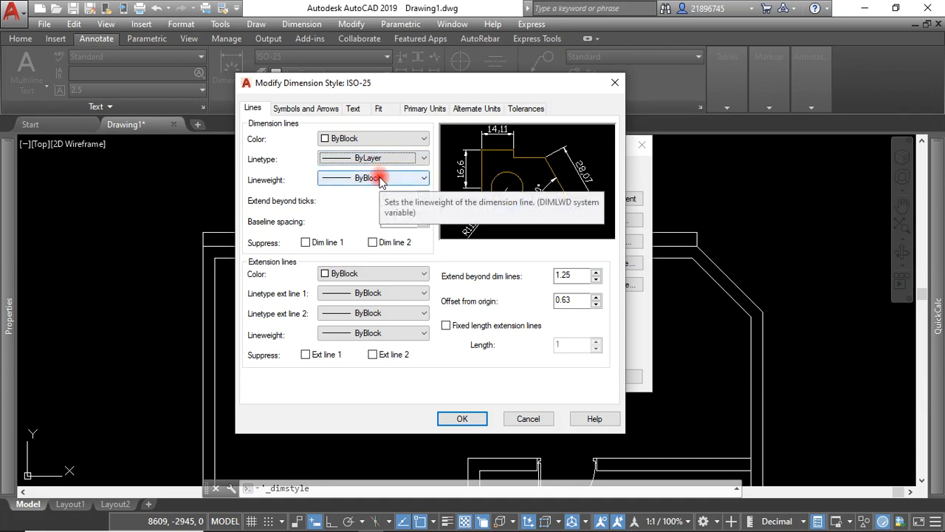
click(380, 180)
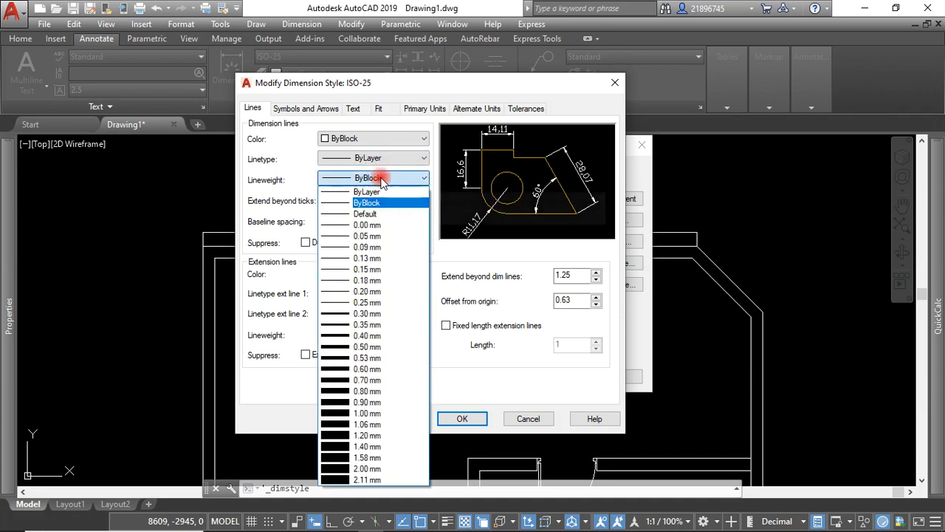
click(383, 260)
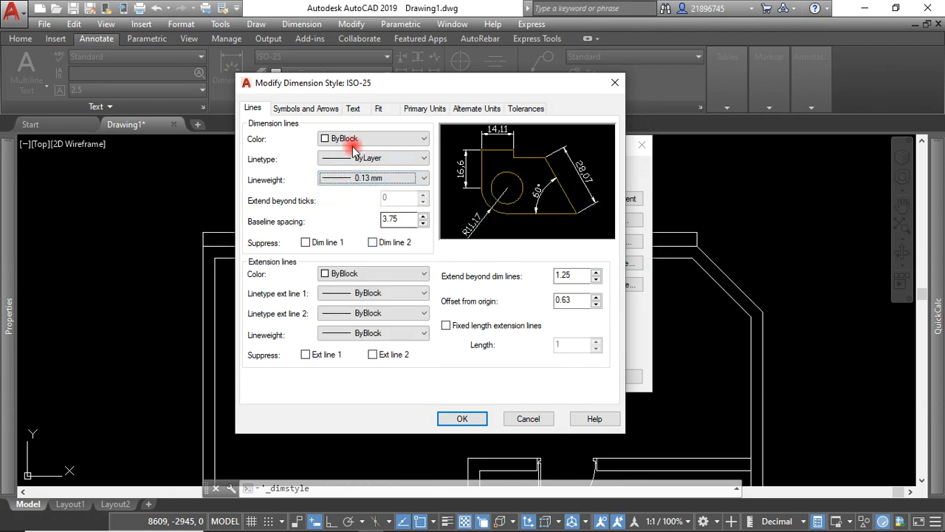
Set the arrow size of the ISO-25 dimension style to 100.
click(309, 109)
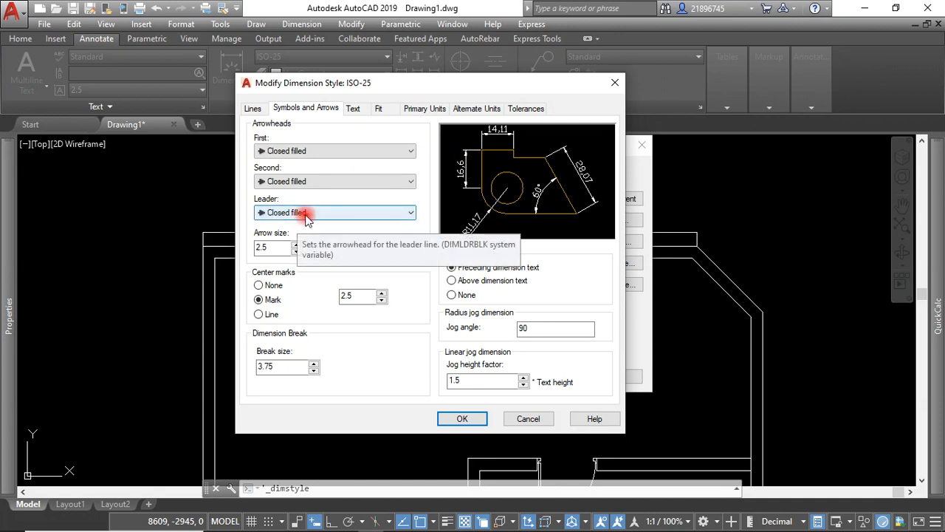
click(268, 245)
double_click(259, 248)
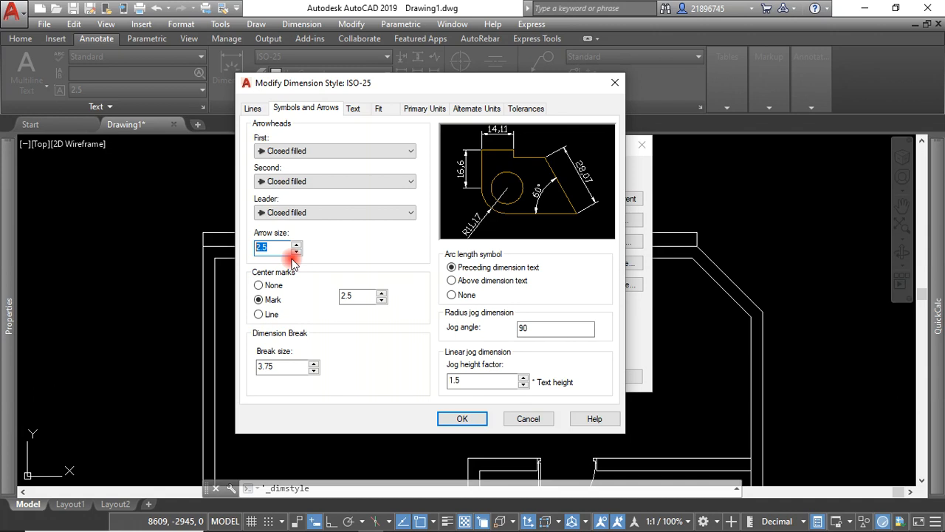
text(100)
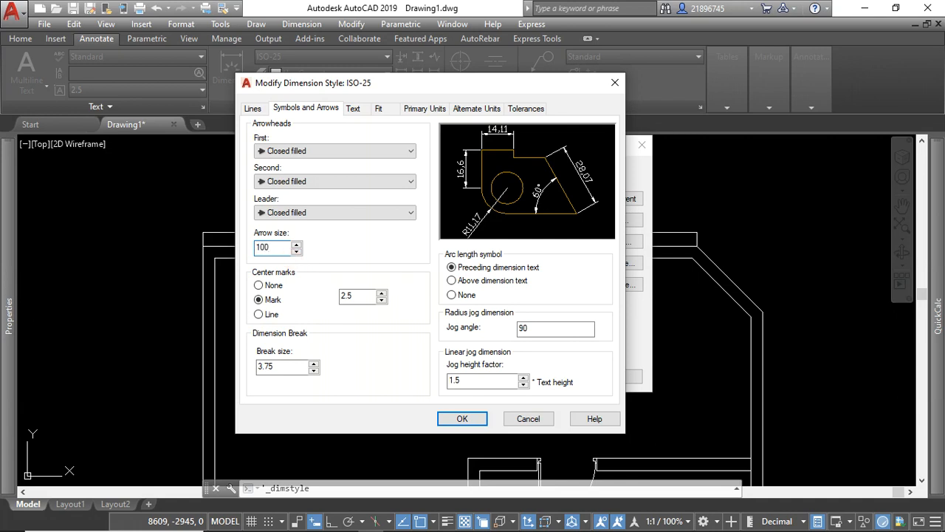
Change the font of the Standard text style used by ISO-25 to Times New Roman and apply it.
click(353, 108)
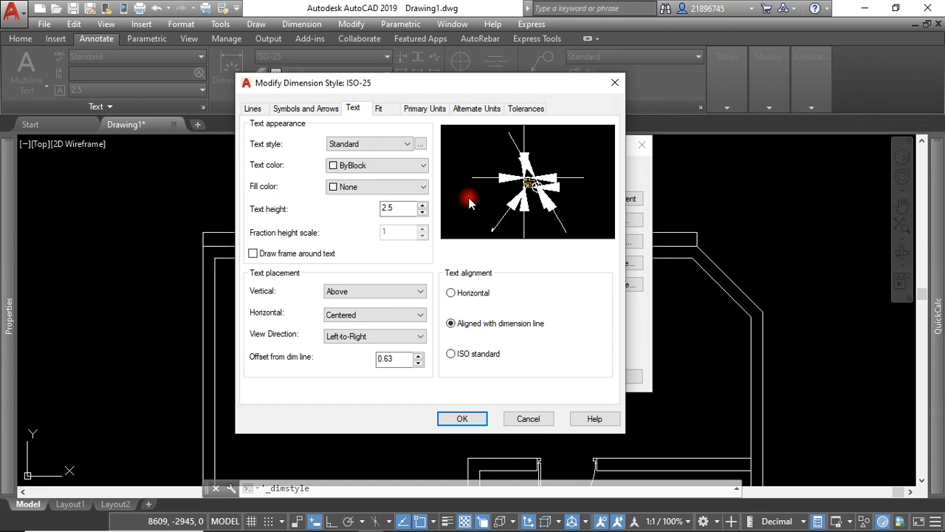
click(421, 144)
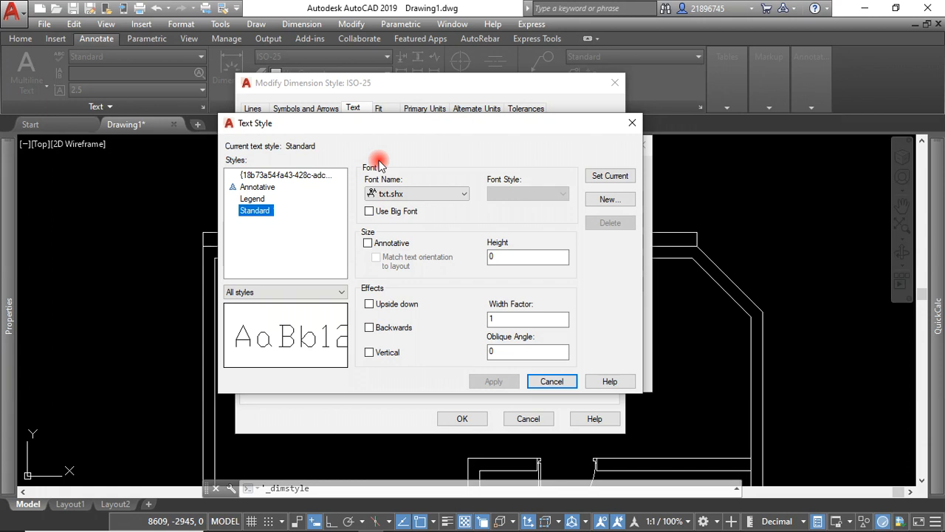
click(463, 196)
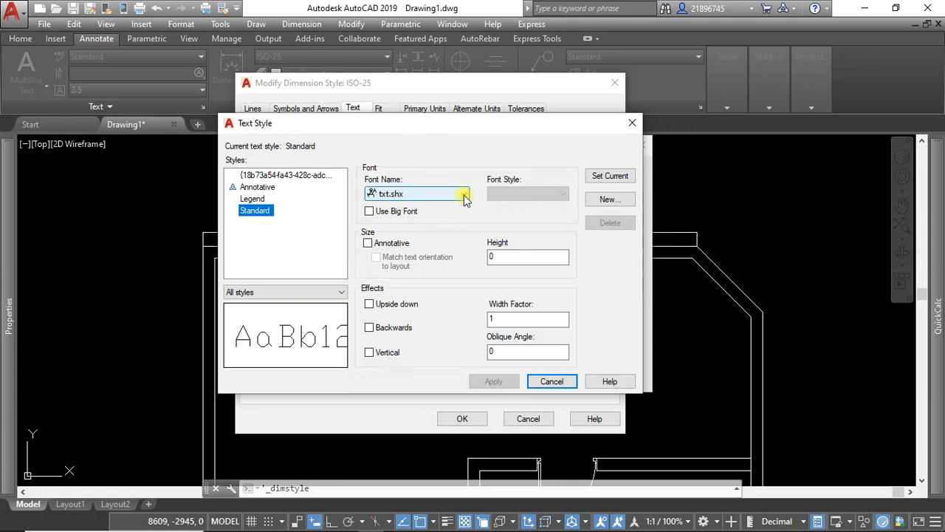
key(t)
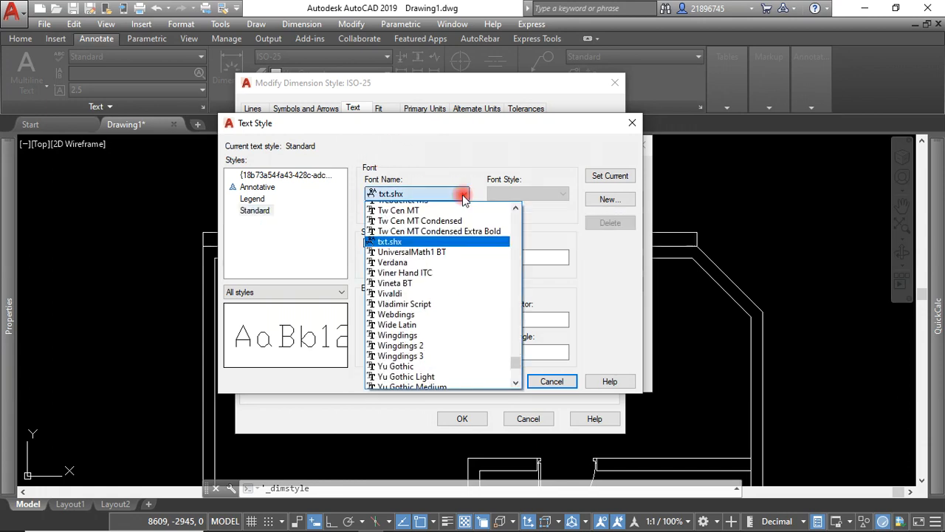
click(433, 258)
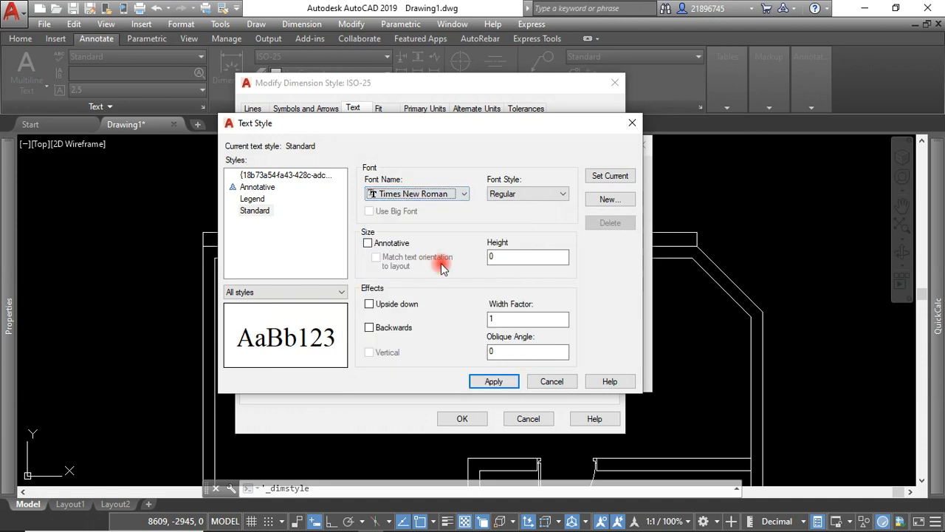
click(505, 379)
click(552, 381)
Set the text height of the ISO-25 dimension style to 100 and review its arrow and fit settings.
drag(397, 207, 377, 211)
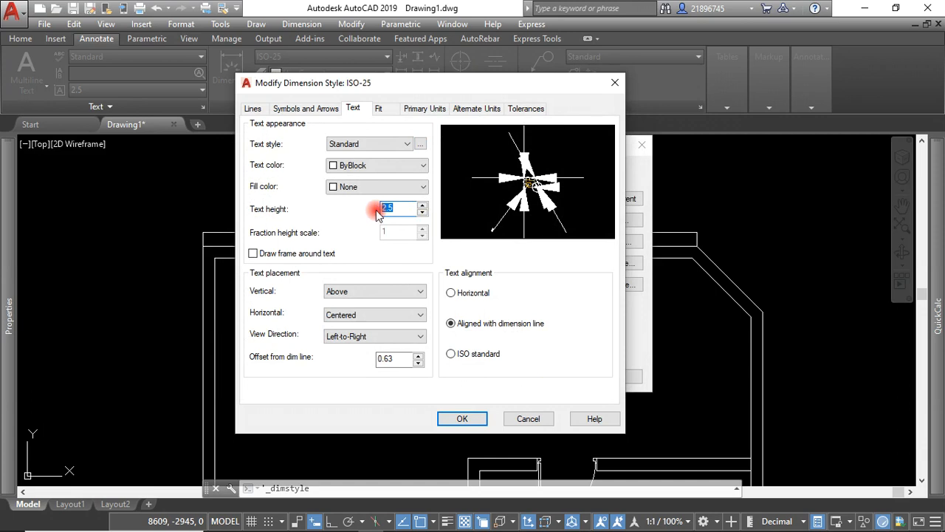
text(100)
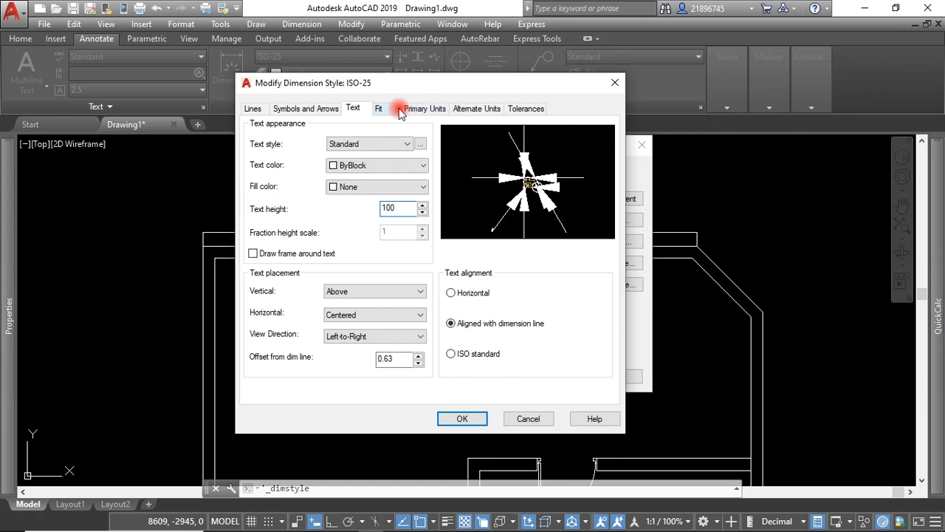
click(323, 112)
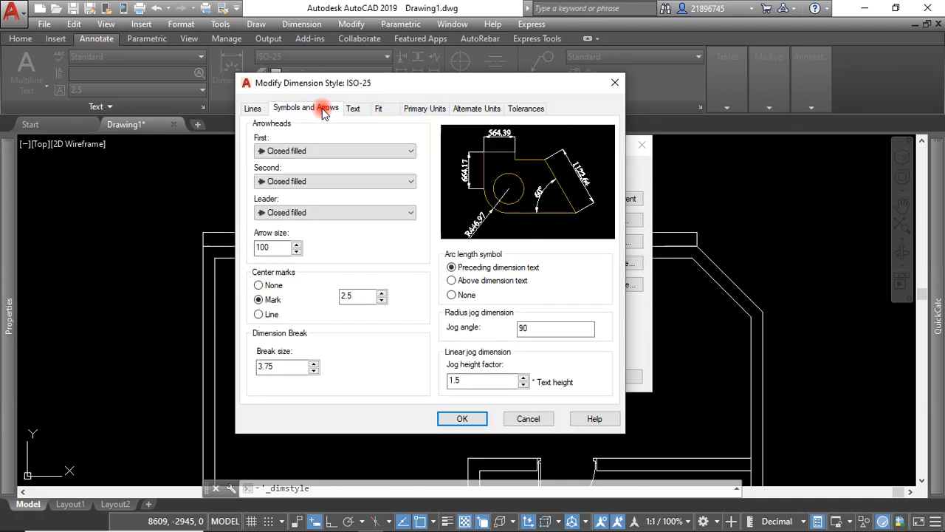
click(352, 108)
click(380, 109)
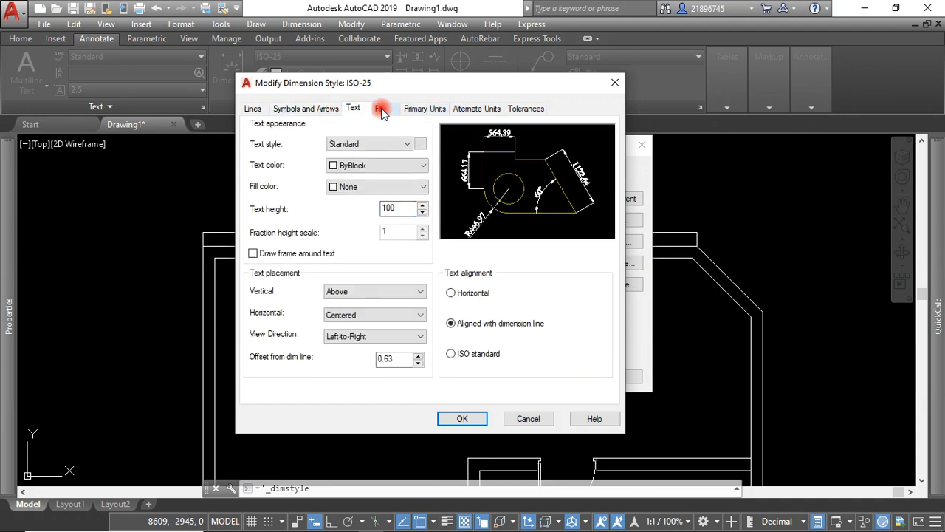
click(383, 111)
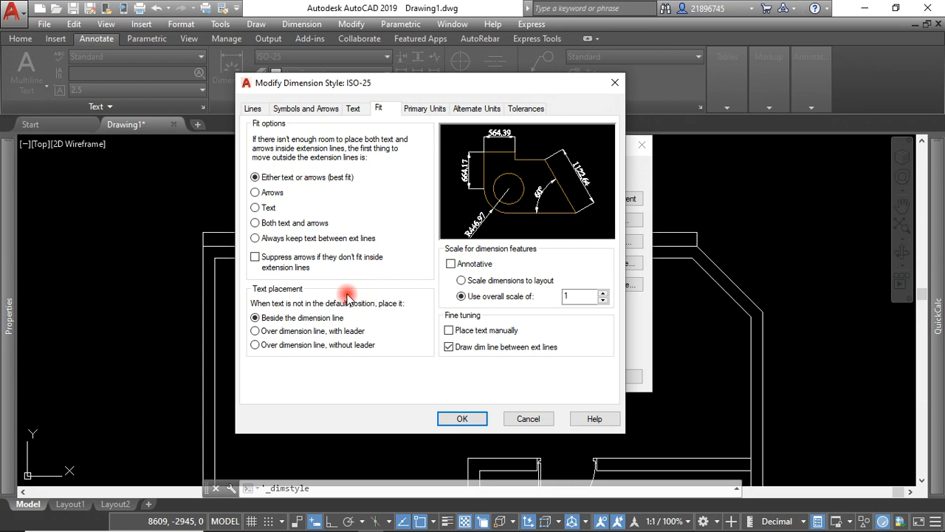
Set the linear dimension precision of ISO-25 to 0 and its decimal separator to Period, and check the alternate units settings.
click(419, 110)
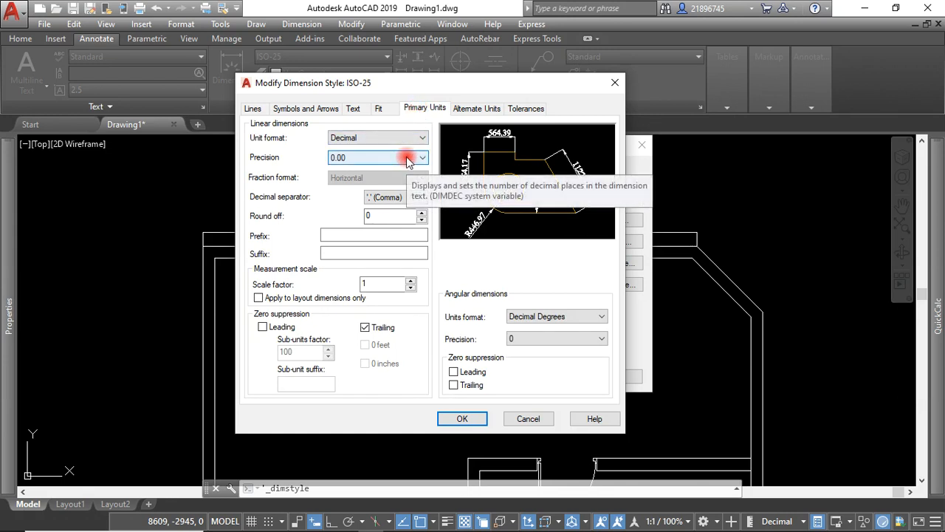
click(407, 159)
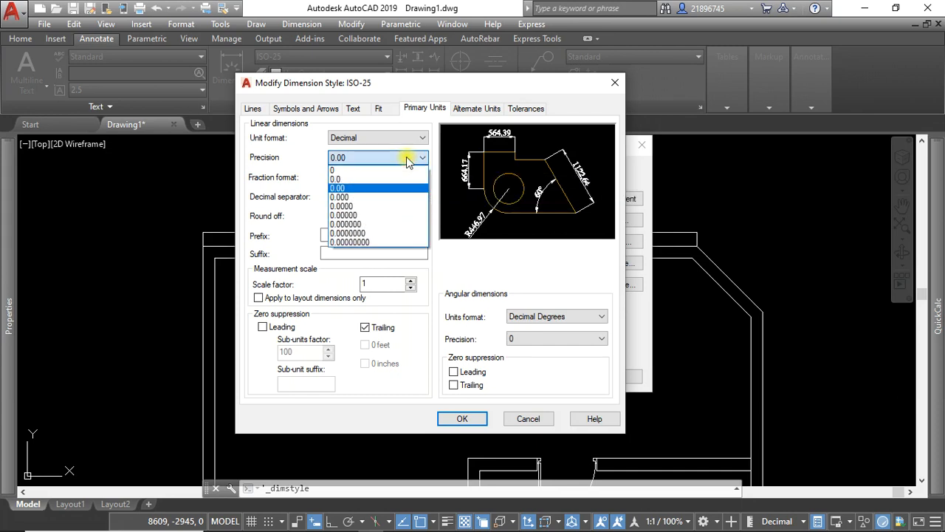
click(377, 171)
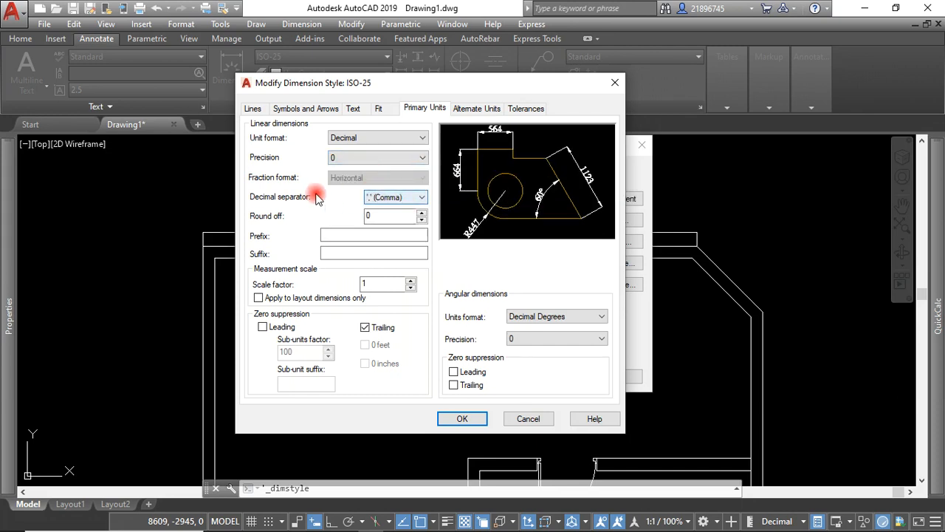
click(424, 198)
click(400, 211)
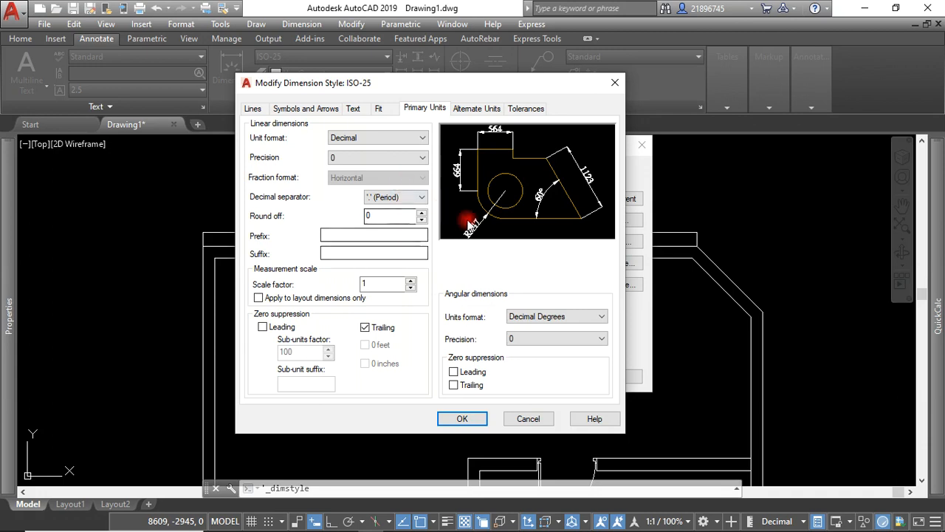
click(473, 108)
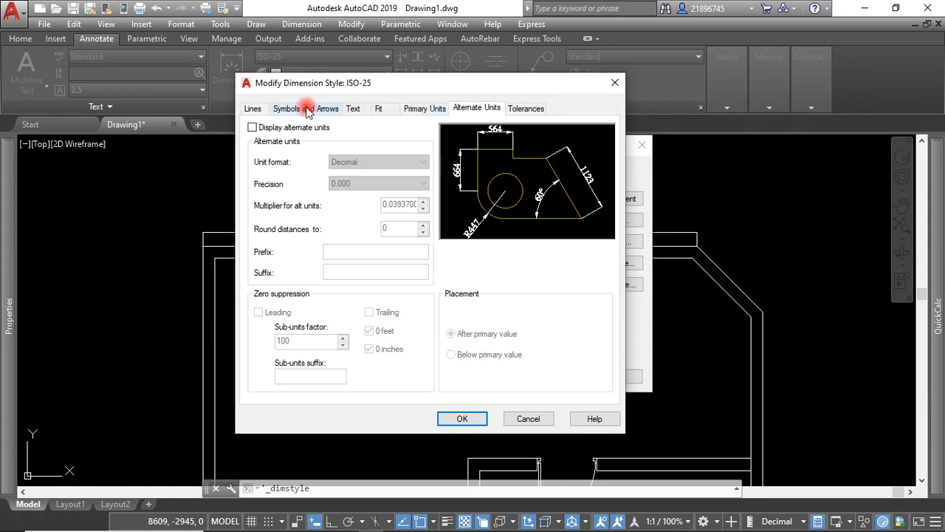
Set the ISO-25 extension lines to extend 5 beyond the dimension lines with an origin offset of 1, and save the style.
click(252, 109)
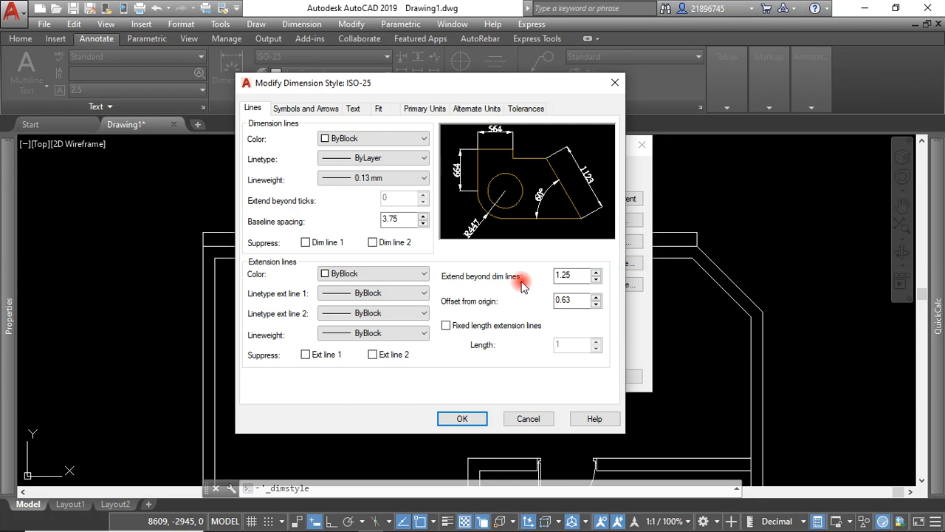
click(570, 300)
drag(570, 299, 565, 300)
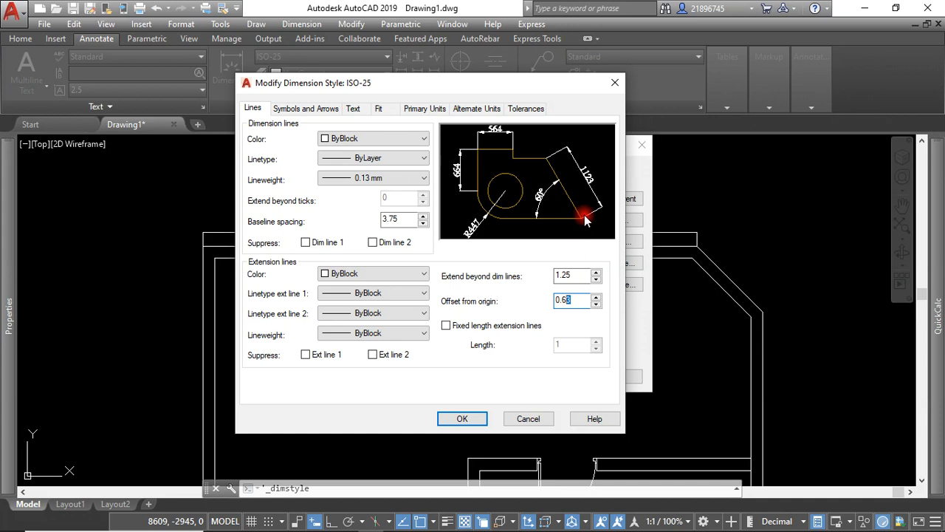
drag(571, 304, 564, 301)
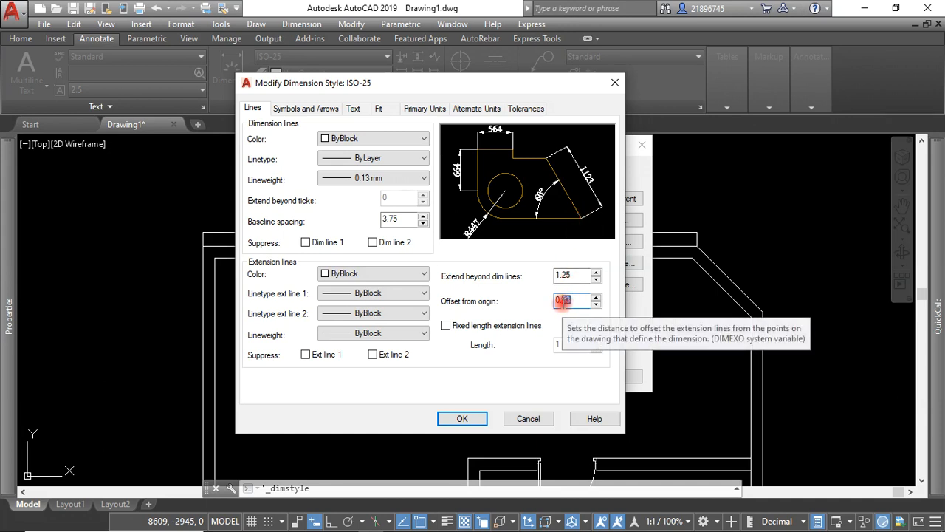
drag(562, 300, 573, 300)
key(BackSpace)
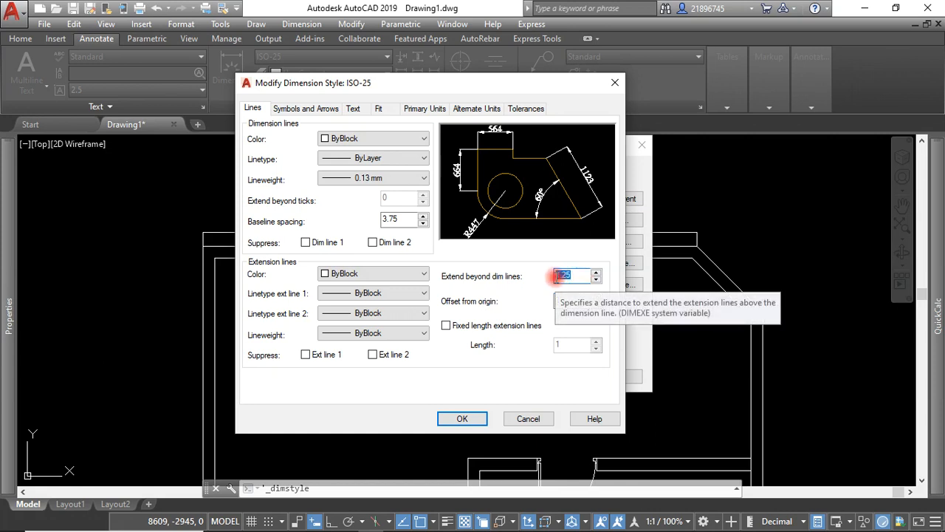
text(5)
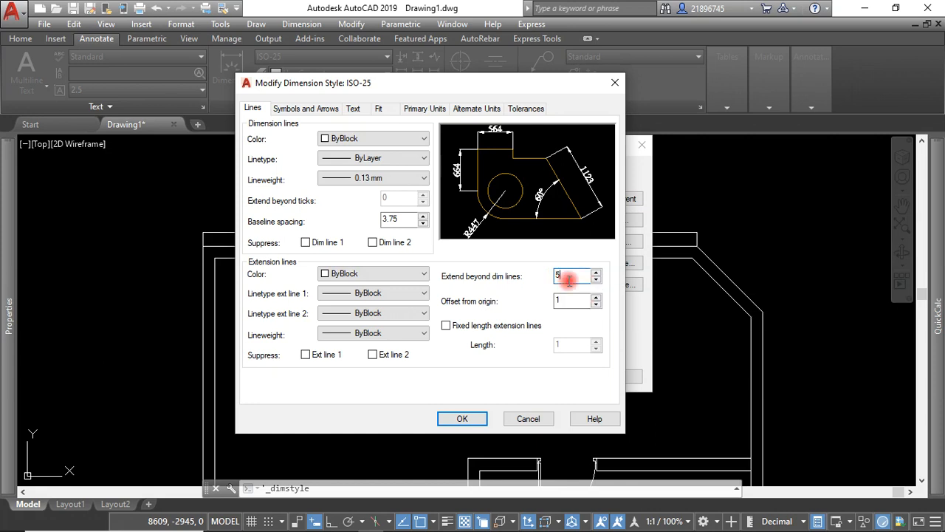
click(460, 419)
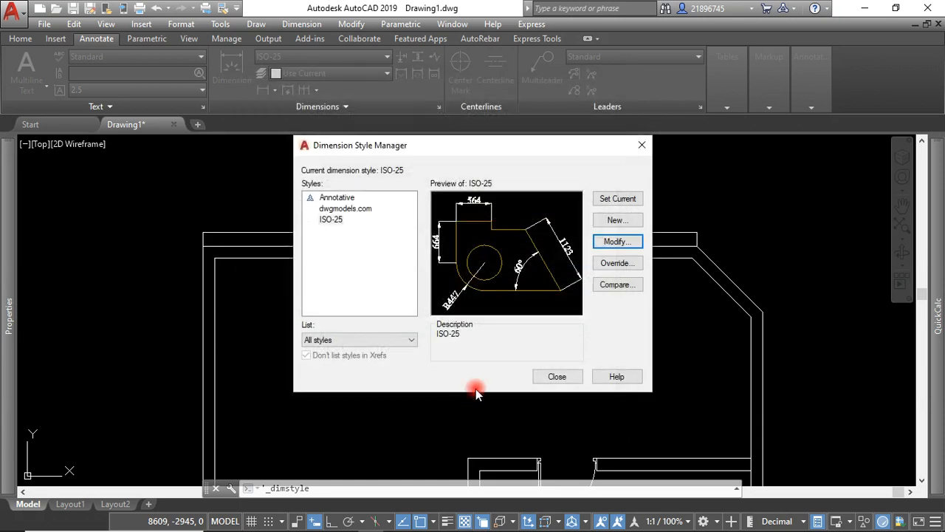
click(555, 377)
Dimension the upper wall linearly from its outer left corner to the window's near edge, placing it below the overall dimension.
scroll(440, 240, up, 5)
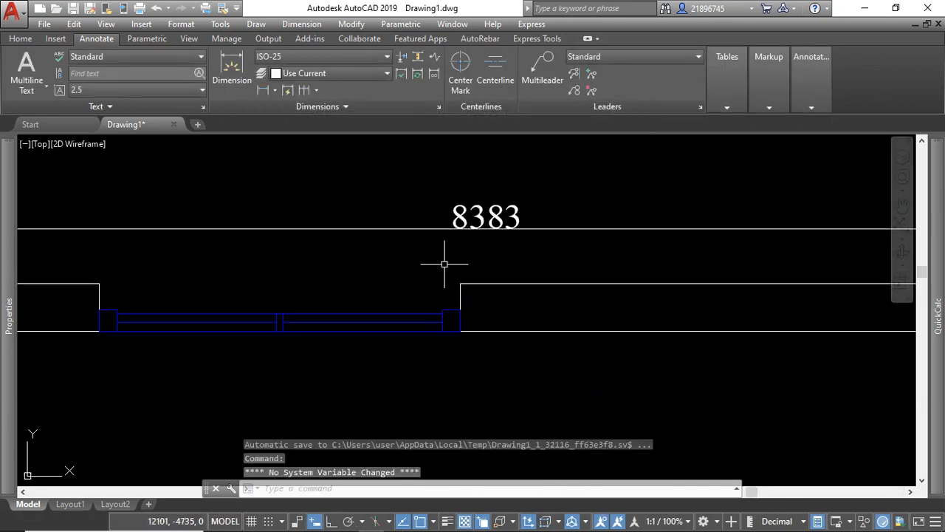
scroll(385, 237, down, 6)
scroll(176, 245, up, 3)
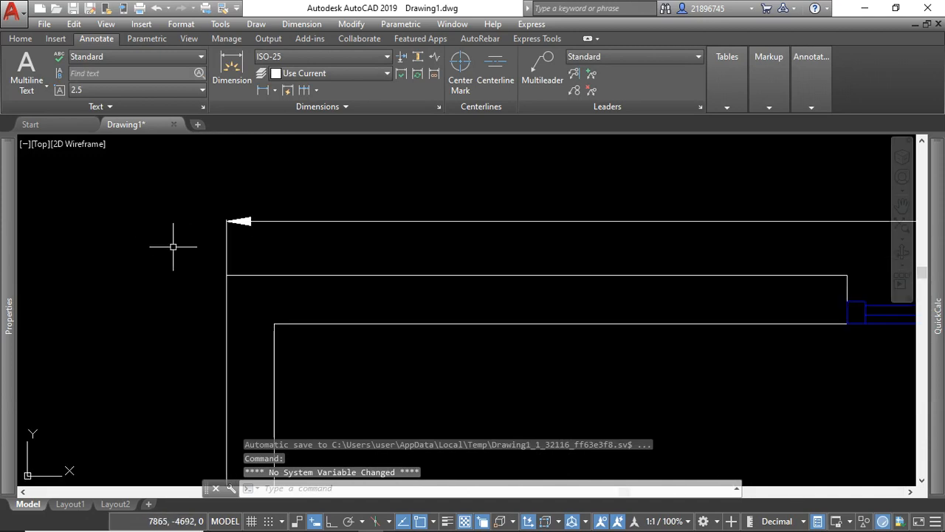
scroll(207, 231, down, 4)
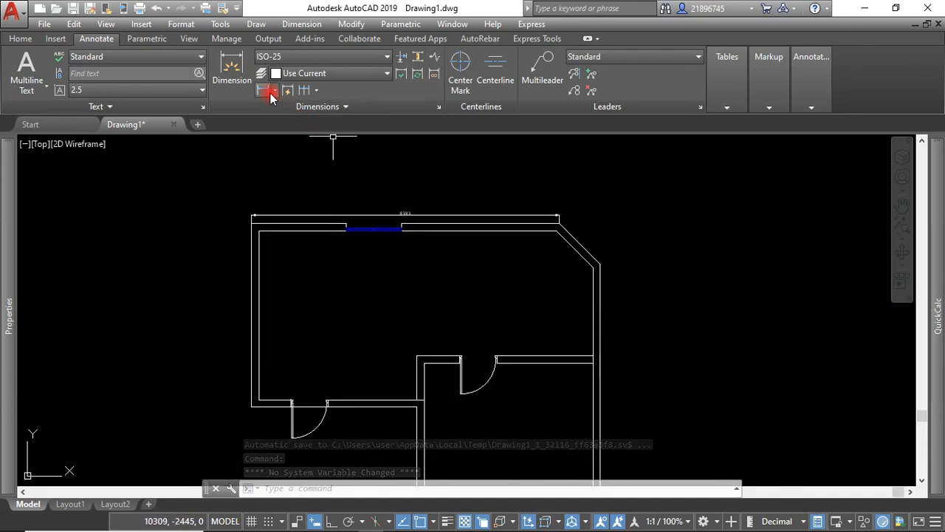
click(268, 95)
scroll(271, 222, up, 4)
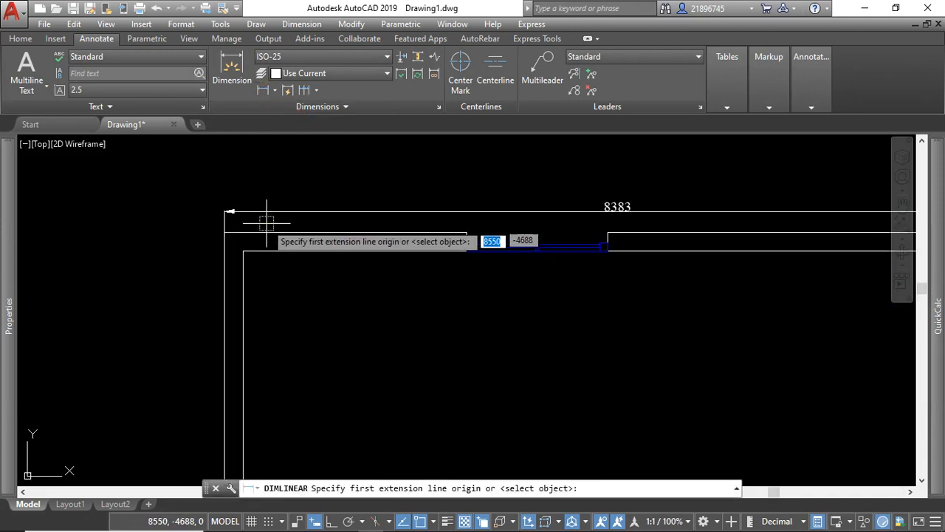
click(224, 232)
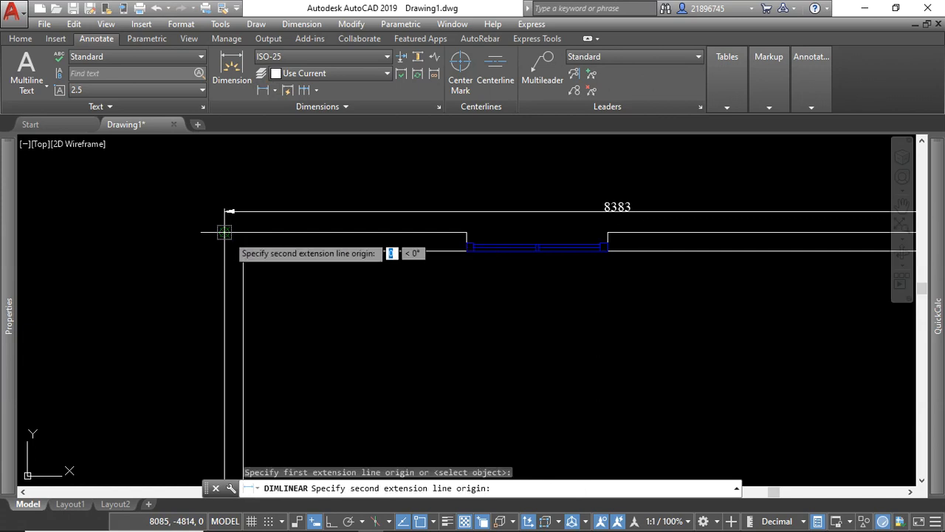
click(461, 231)
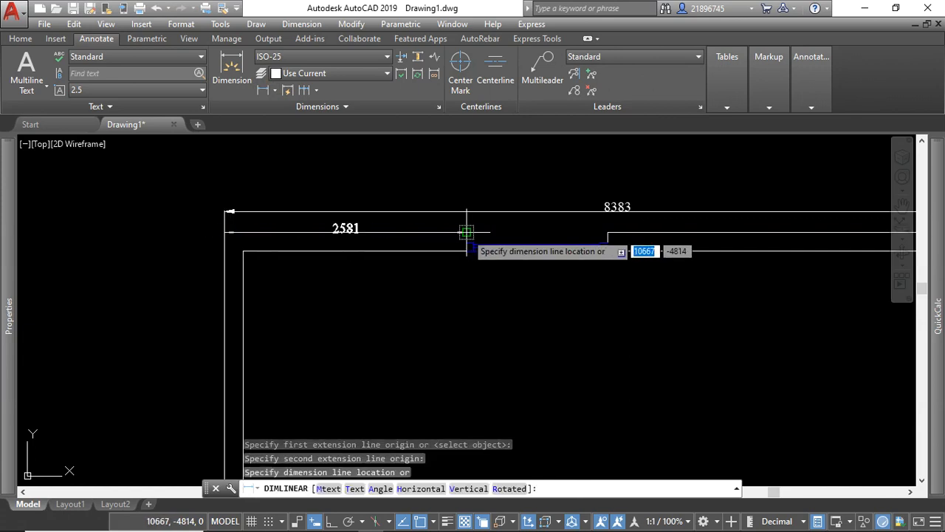
scroll(464, 227, up, 3)
click(460, 219)
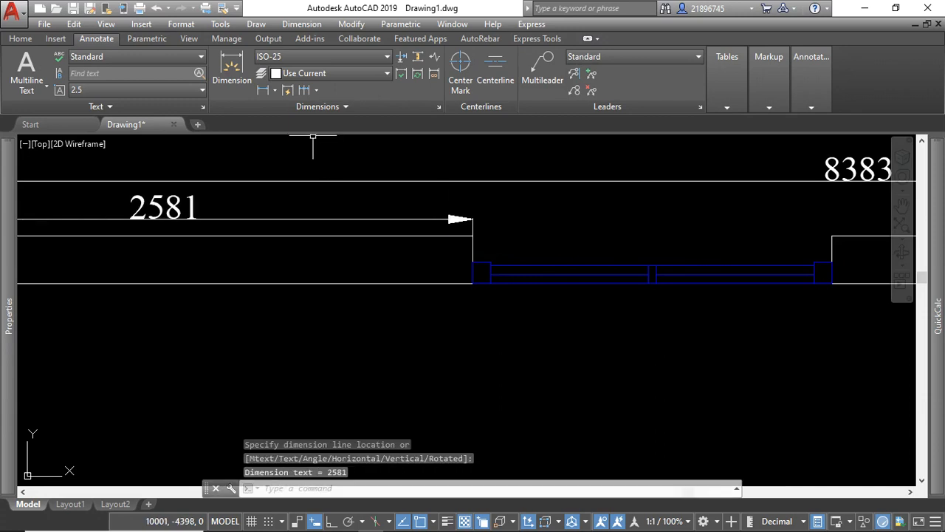
click(305, 90)
scroll(281, 143, down, 3)
scroll(295, 215, up, 4)
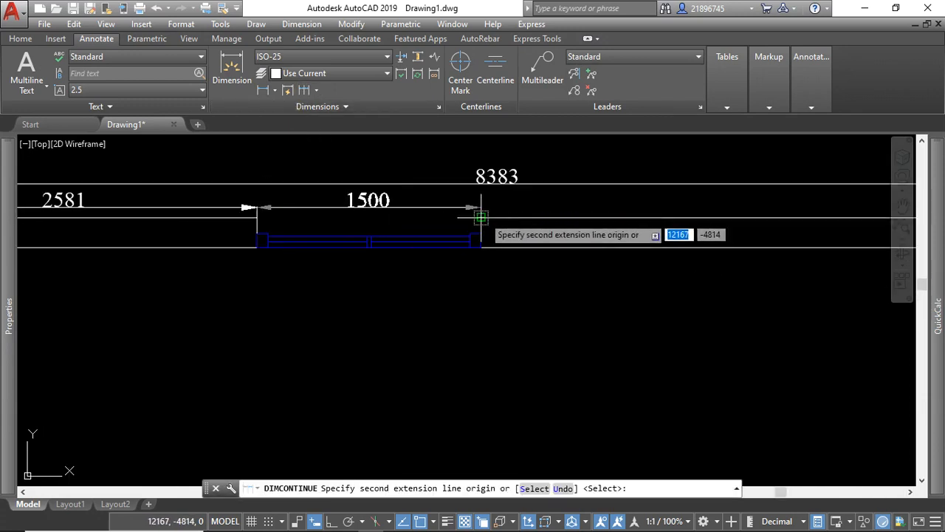
key(Escape)
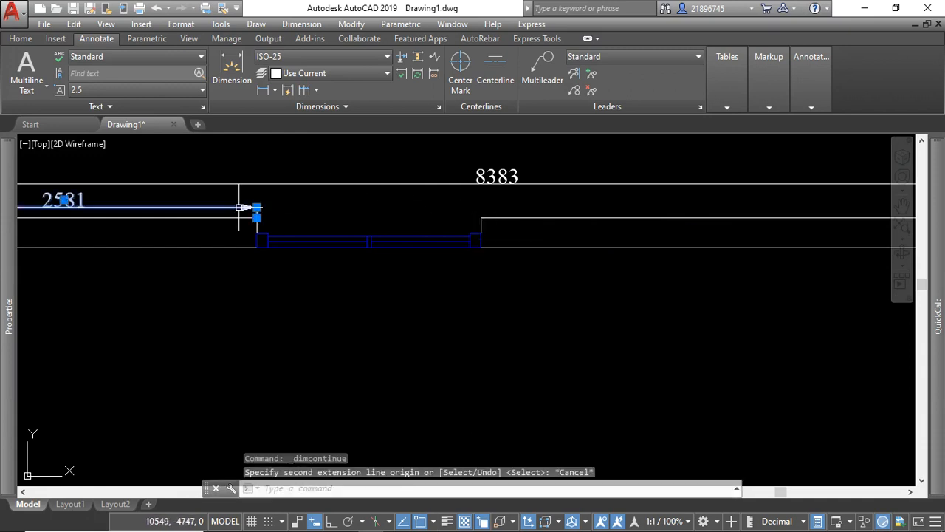
Continue the upper wall's inner dimension chain across the window opening and on to the start of the chamfered corner.
click(244, 208)
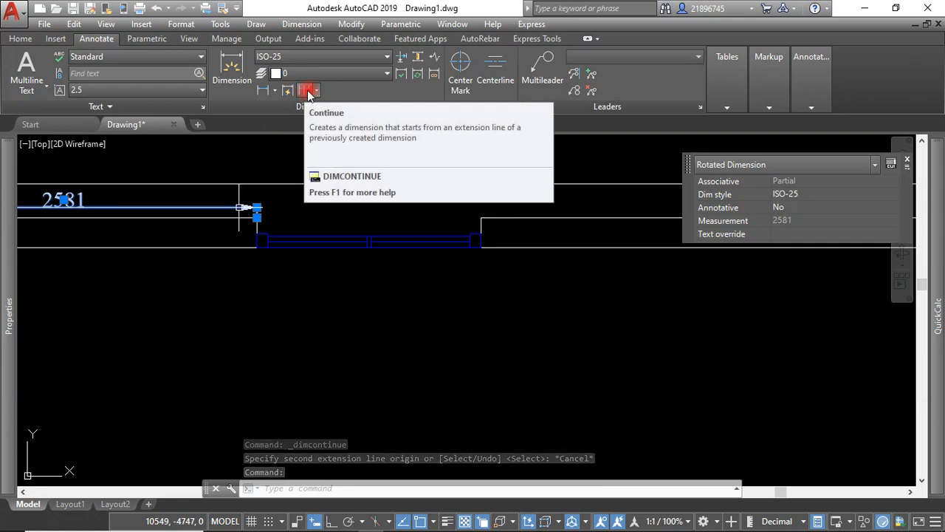
click(307, 91)
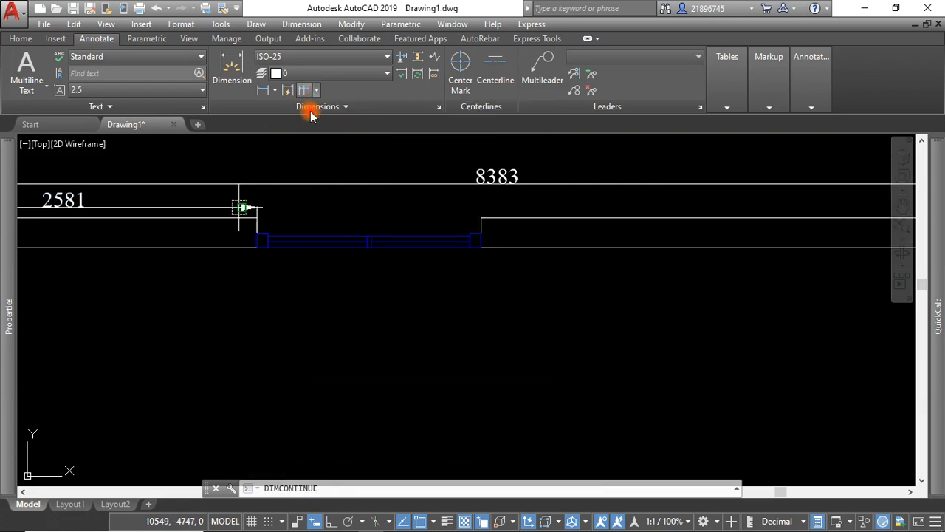
click(481, 217)
scroll(318, 222, down, 5)
scroll(464, 207, up, 3)
click(558, 235)
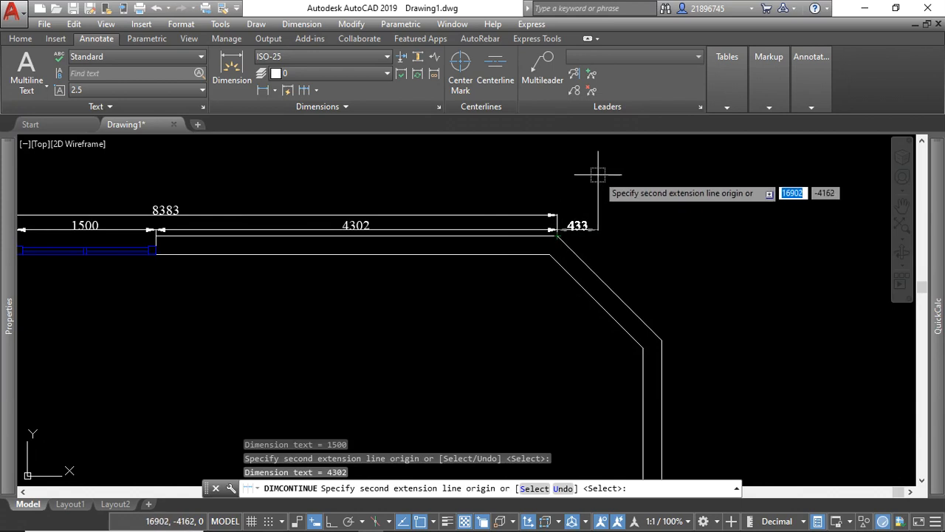
key(Escape)
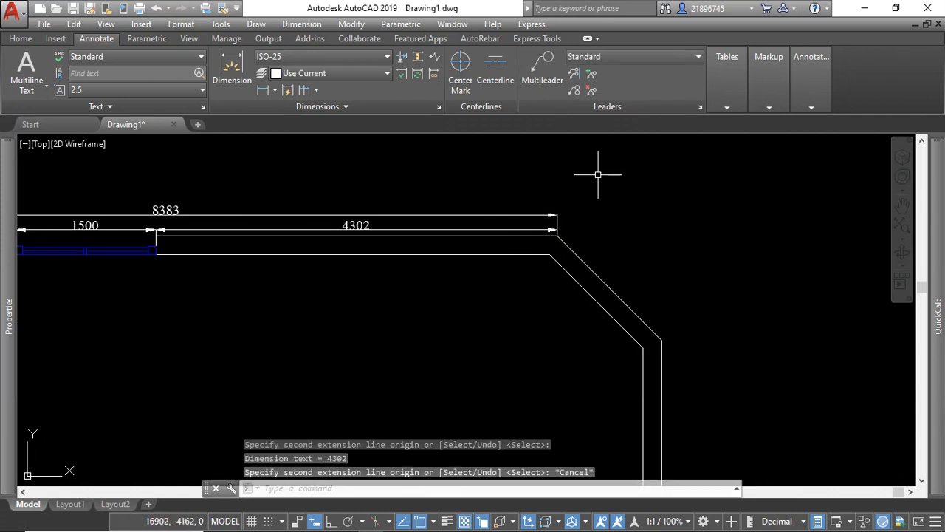
Dimension the left outer wall linearly from its upper outer corner to its lower outer corner, placing the dimension outside the wall.
scroll(525, 227, down, 5)
click(260, 91)
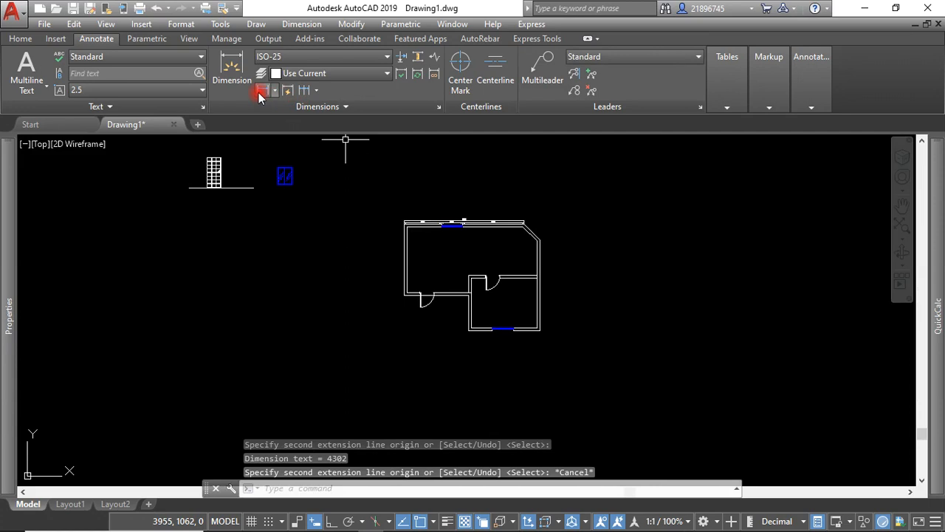
scroll(391, 236, up, 6)
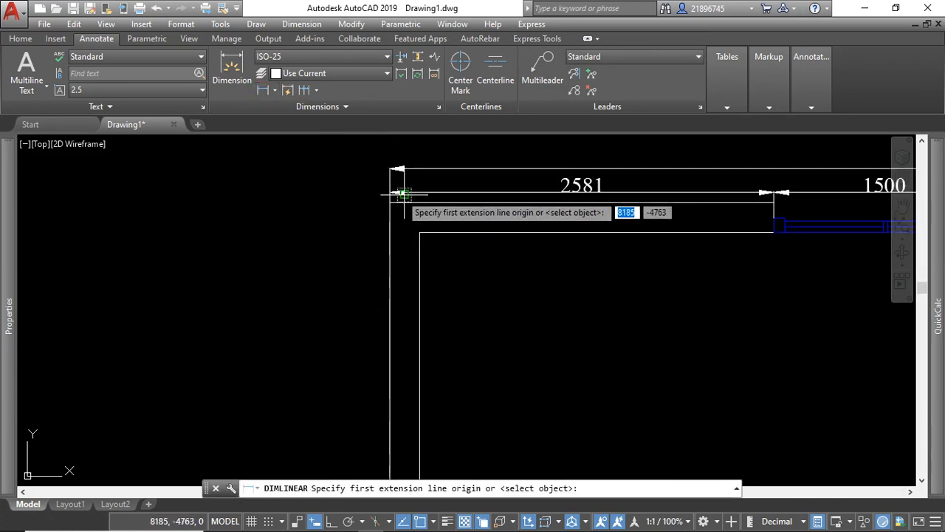
click(388, 205)
scroll(435, 283, down, 4)
scroll(380, 390, up, 4)
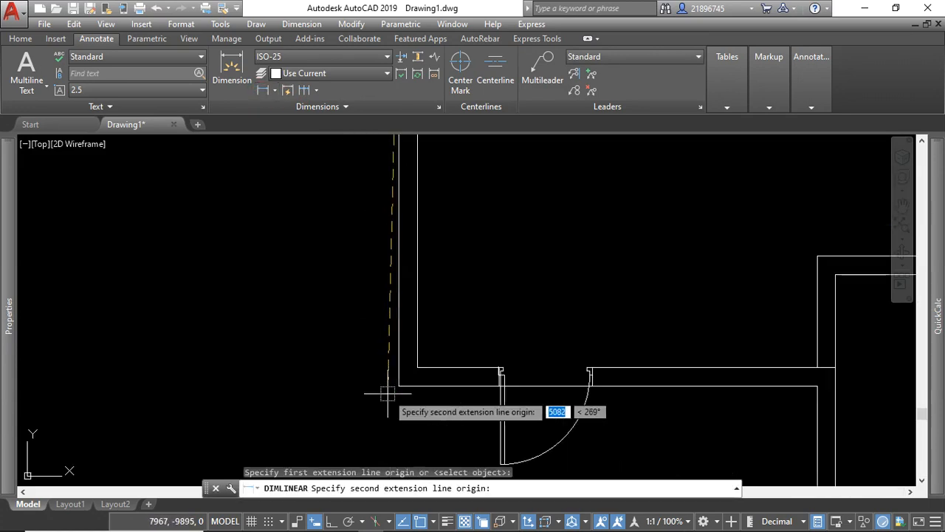
click(399, 386)
click(377, 303)
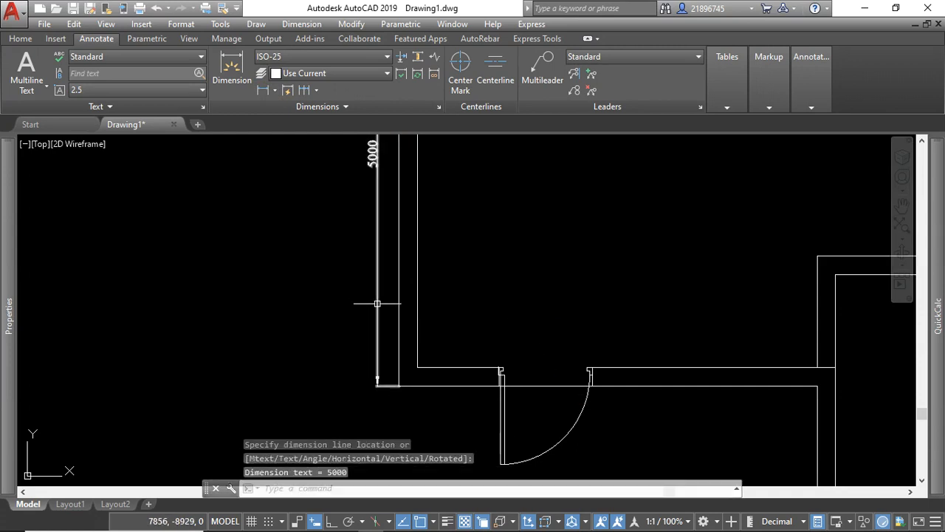
Dimension the large room's lower wall linearly from its outer left corner to the door's near edge, placing it below the door swing.
key(Return)
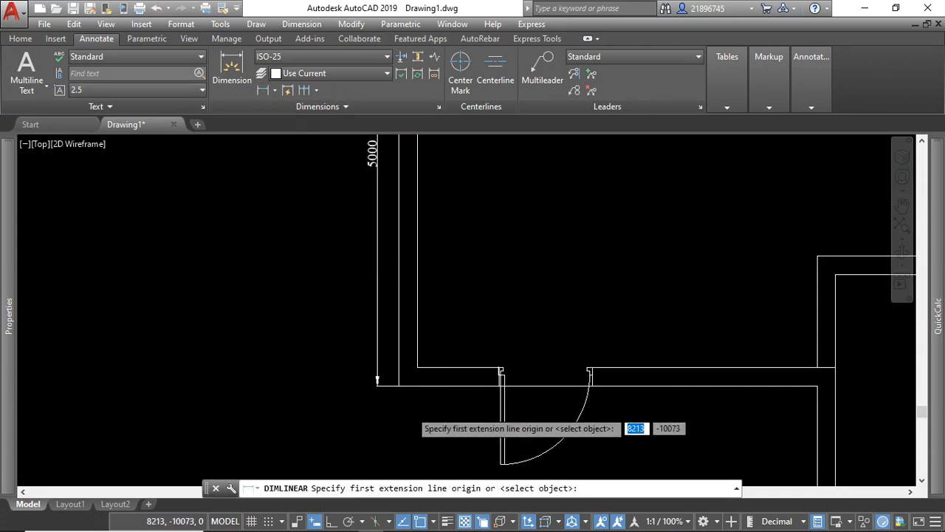
scroll(410, 404, up, 2)
click(391, 373)
scroll(555, 373, up, 3)
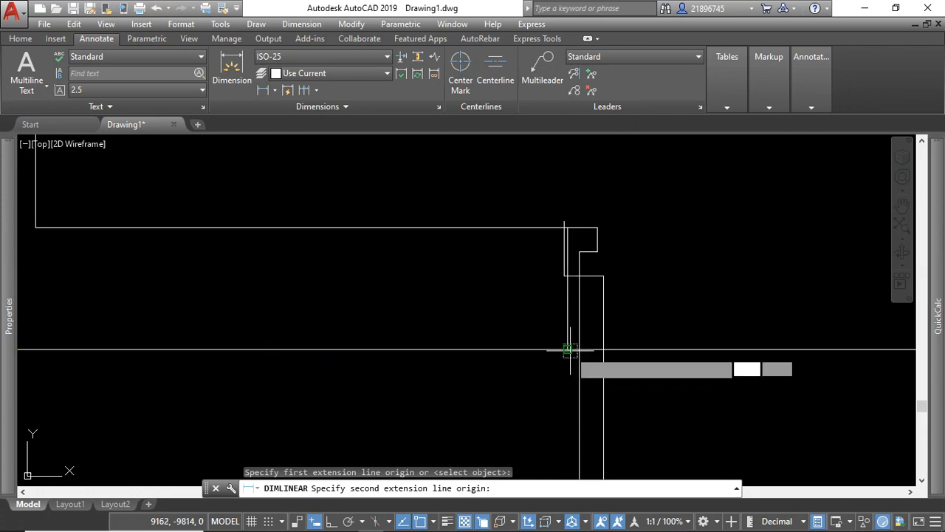
click(569, 350)
scroll(570, 355, down, 3)
click(566, 449)
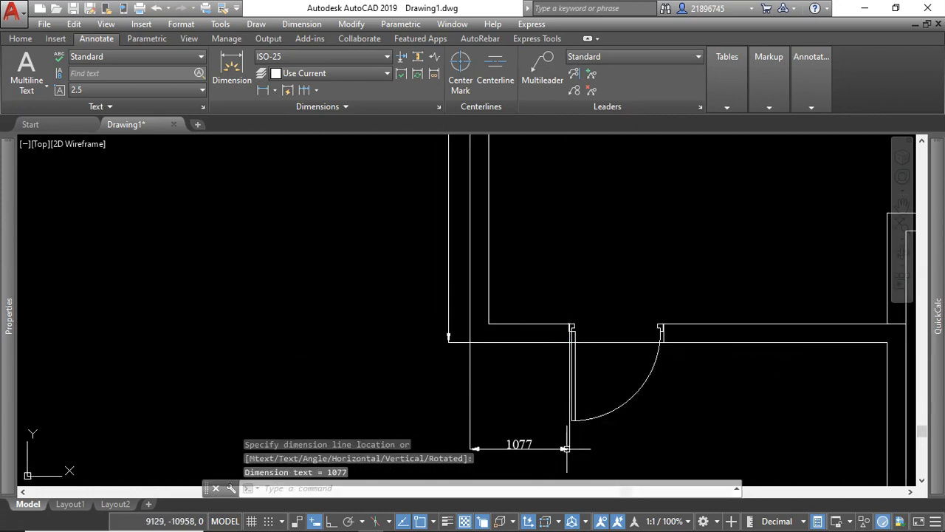
Continue the large room's lower dimension chain across the door opening and on to the small room's left outer wall.
scroll(395, 240, down, 2)
click(300, 89)
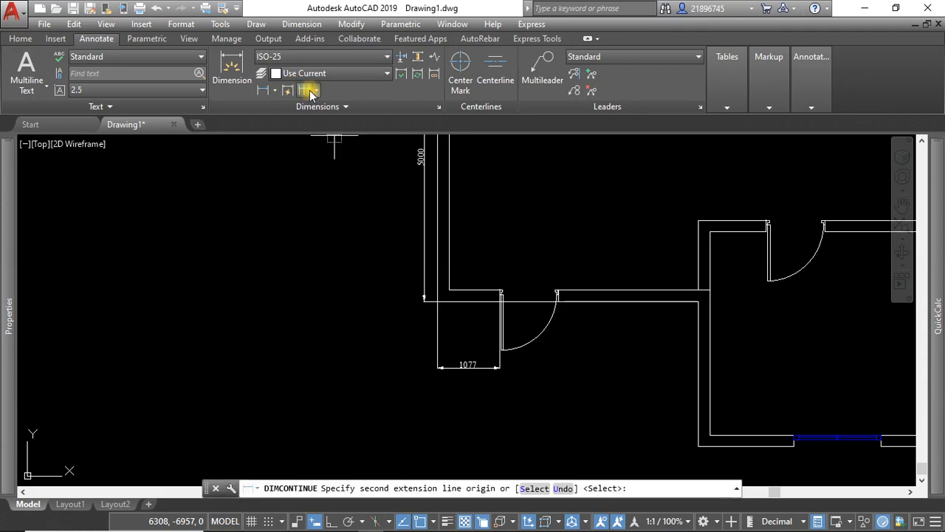
scroll(566, 312, up, 5)
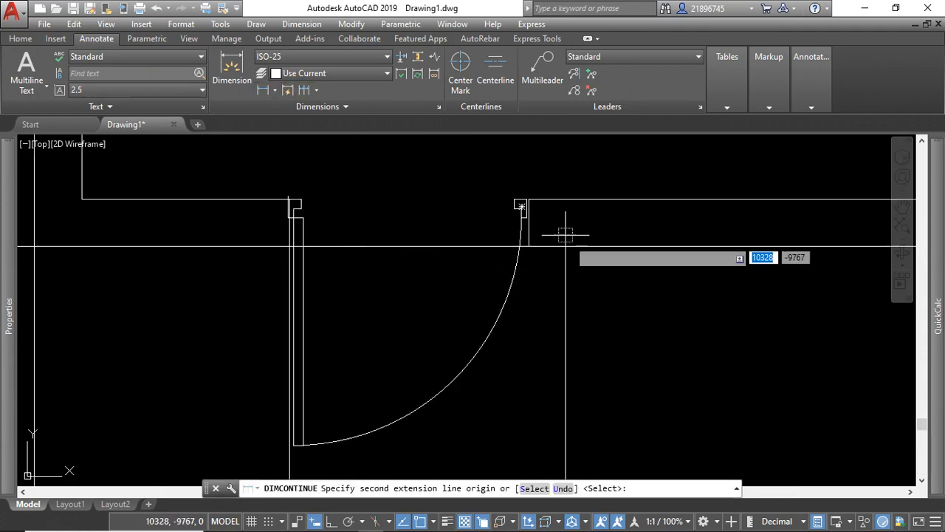
click(517, 239)
scroll(373, 279, down, 5)
scroll(373, 279, up, 5)
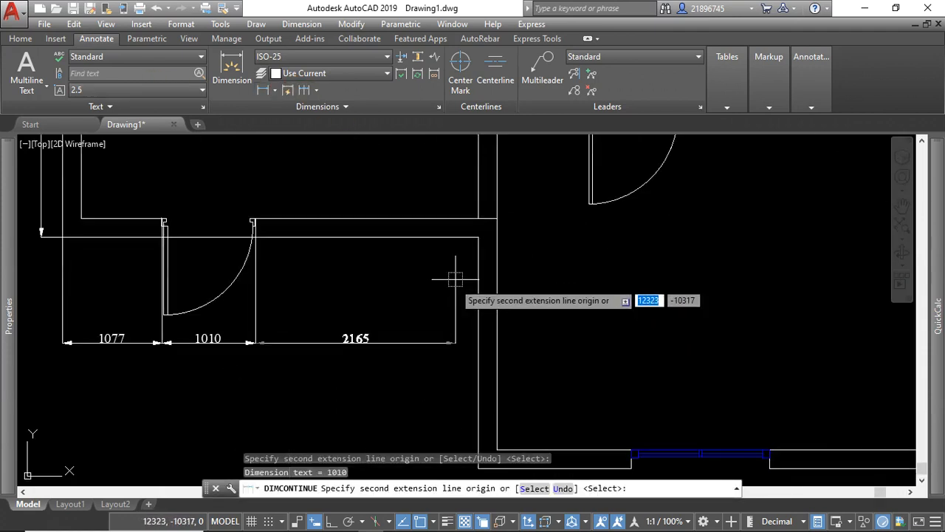
click(489, 237)
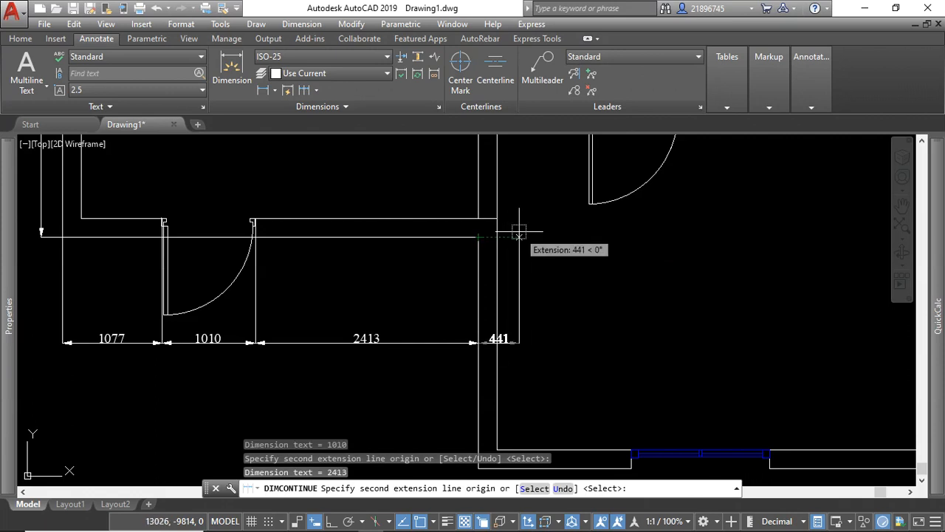
key(Escape)
Dimension the small room's left outer wall linearly from the wall junction down to its lower outer corner, placing it just outside.
scroll(432, 295, down, 3)
scroll(435, 301, up, 1)
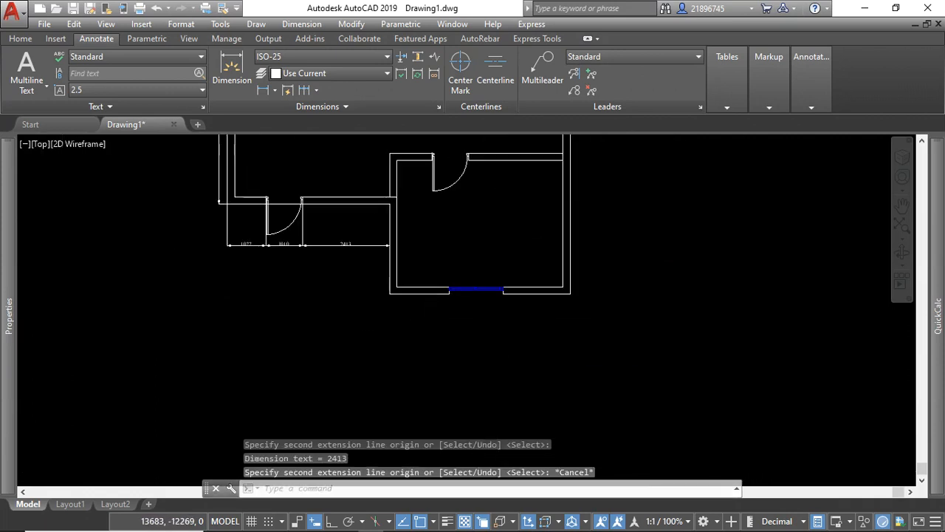
scroll(434, 302, down, 1)
scroll(426, 264, up, 5)
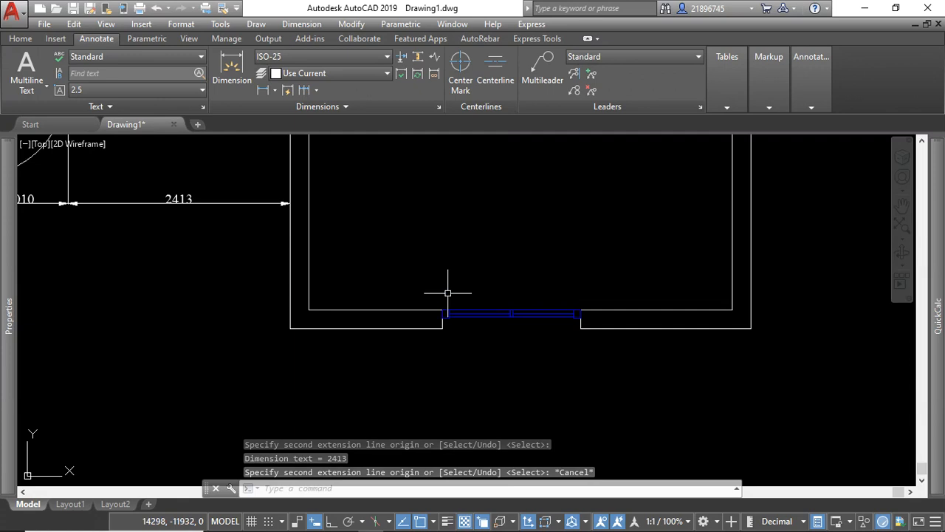
scroll(372, 309, down, 3)
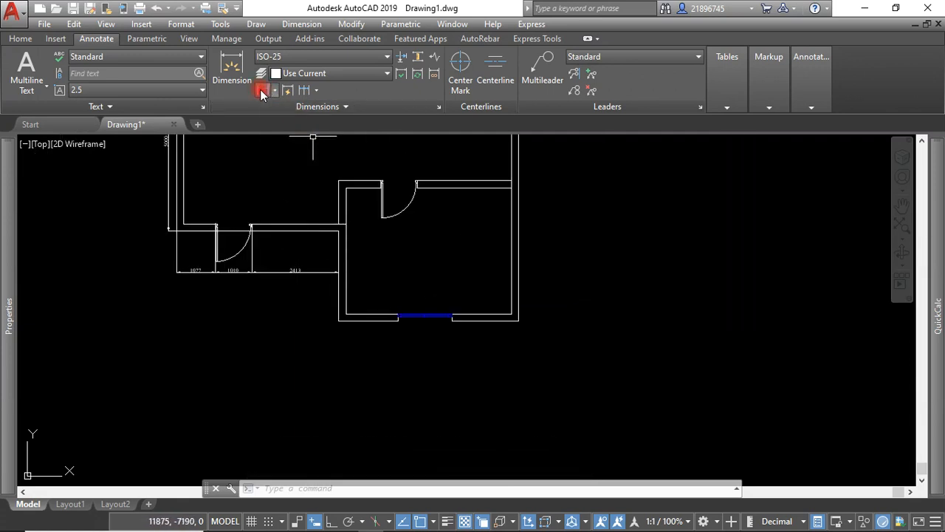
click(262, 92)
scroll(347, 255, up, 2)
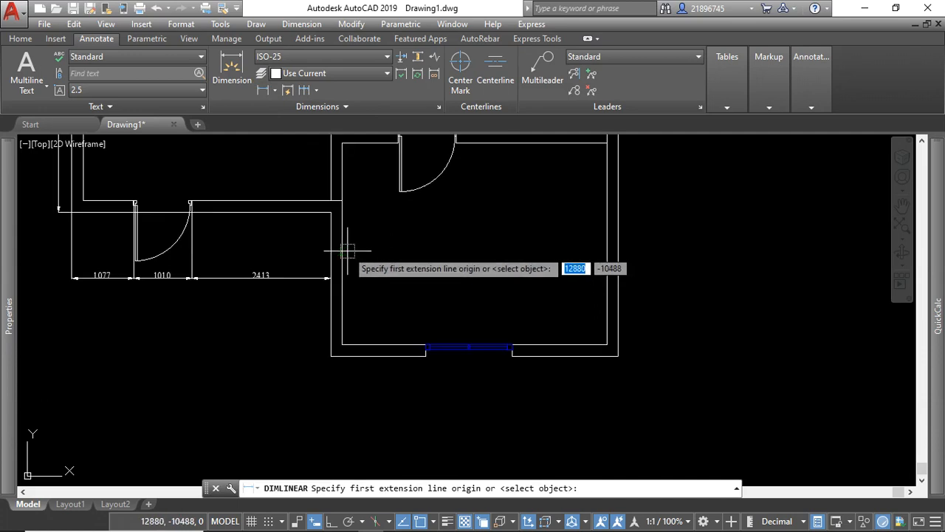
click(331, 211)
click(331, 356)
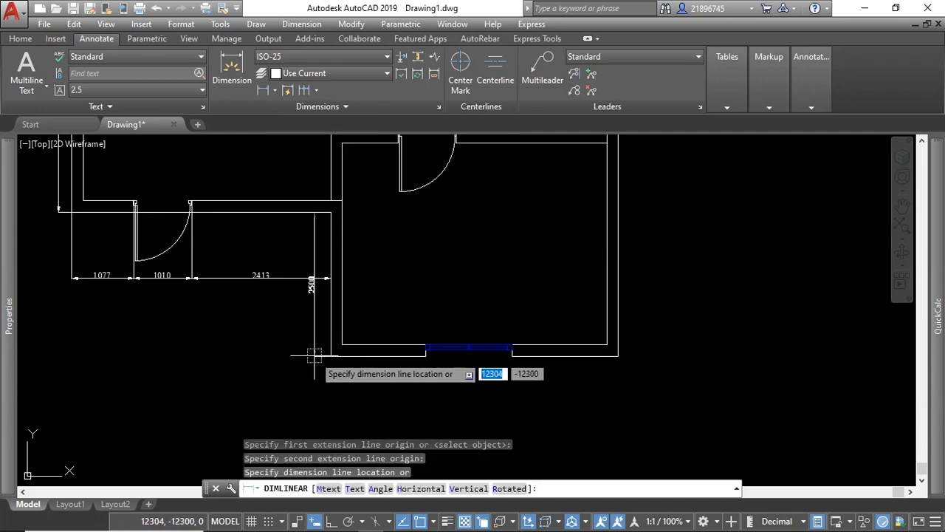
click(313, 355)
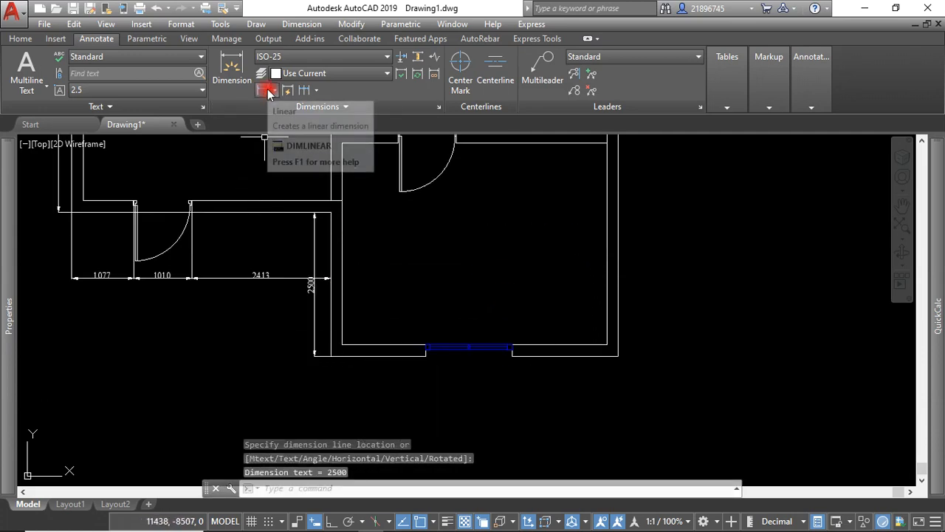
Dimension the overall length of the small room's lower wall between its outer corners, placing the dimension below the wall.
click(266, 91)
click(331, 355)
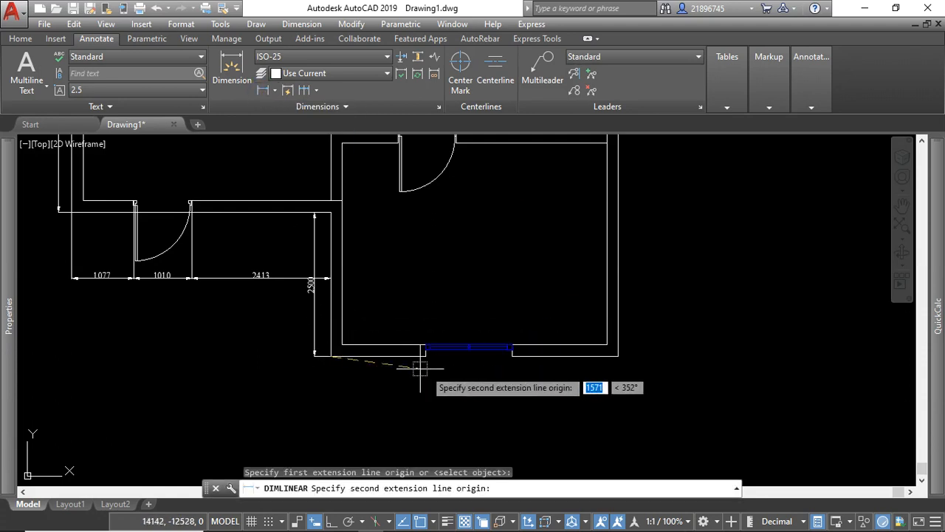
click(618, 357)
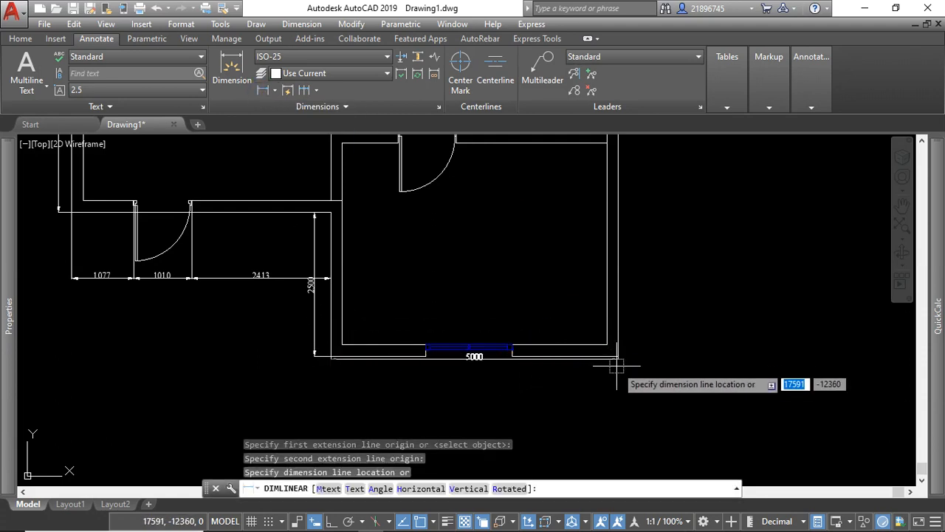
click(618, 378)
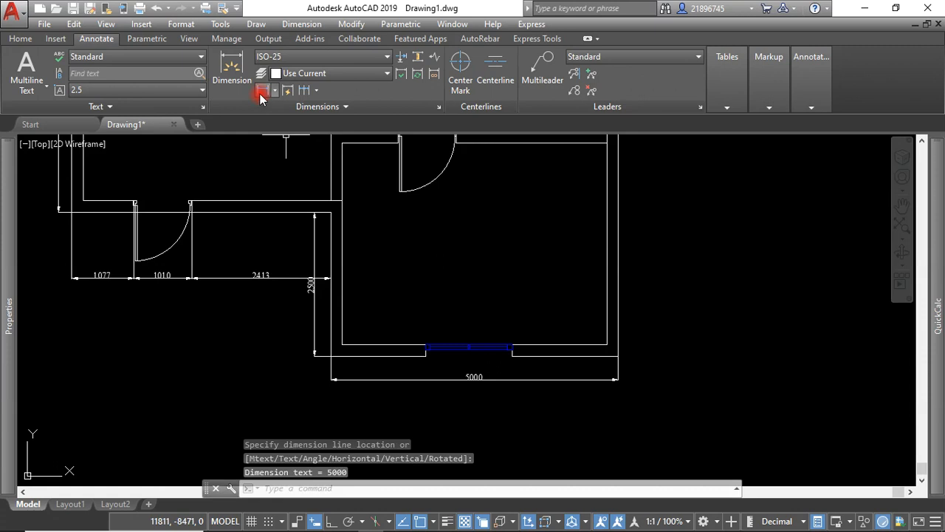
Dimension the small room's lower wall from its outer left corner to the window's near edge, between the wall and the overall dimension.
click(260, 91)
scroll(365, 333, up, 4)
click(281, 336)
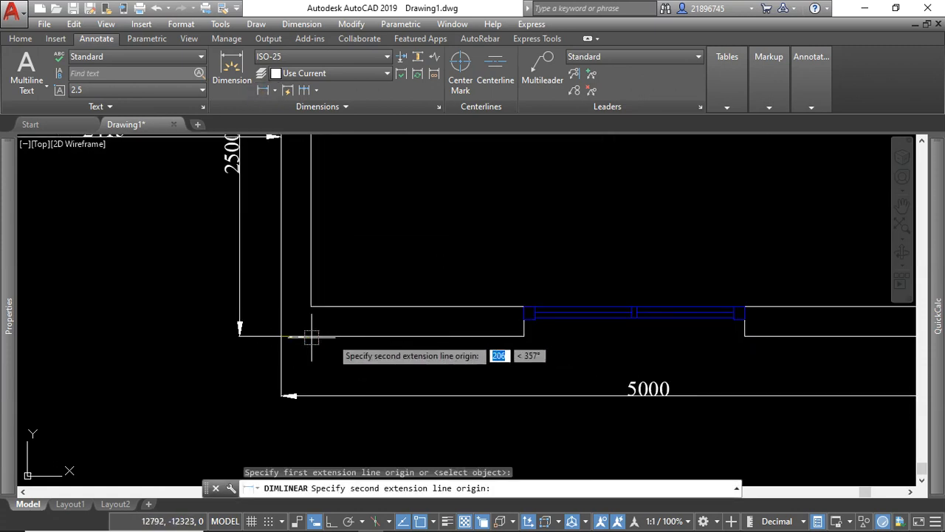
click(525, 336)
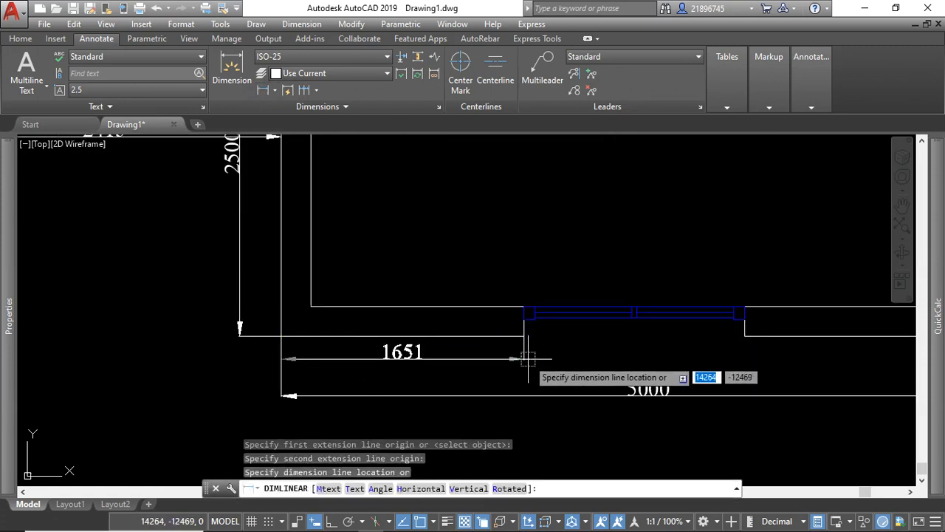
click(528, 358)
Continue the small room's lower dimension chain across the window opening and on to the outer right corner.
scroll(398, 361, down, 2)
click(305, 90)
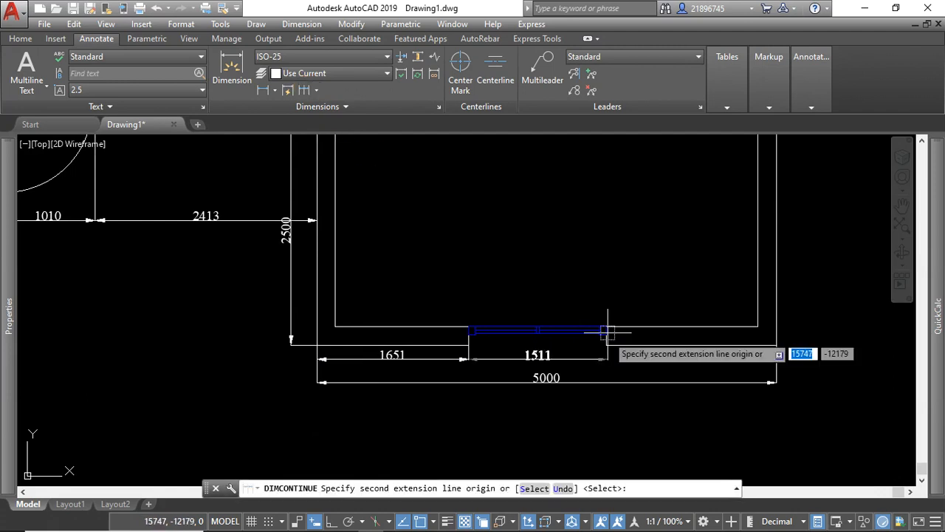
scroll(607, 336, up, 3)
click(591, 337)
scroll(566, 347, down, 2)
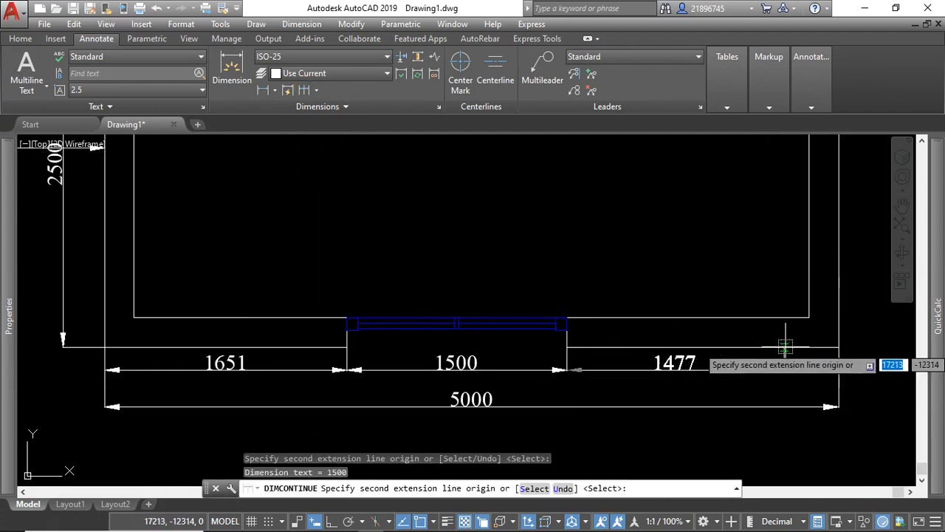
click(839, 346)
right_click(839, 346)
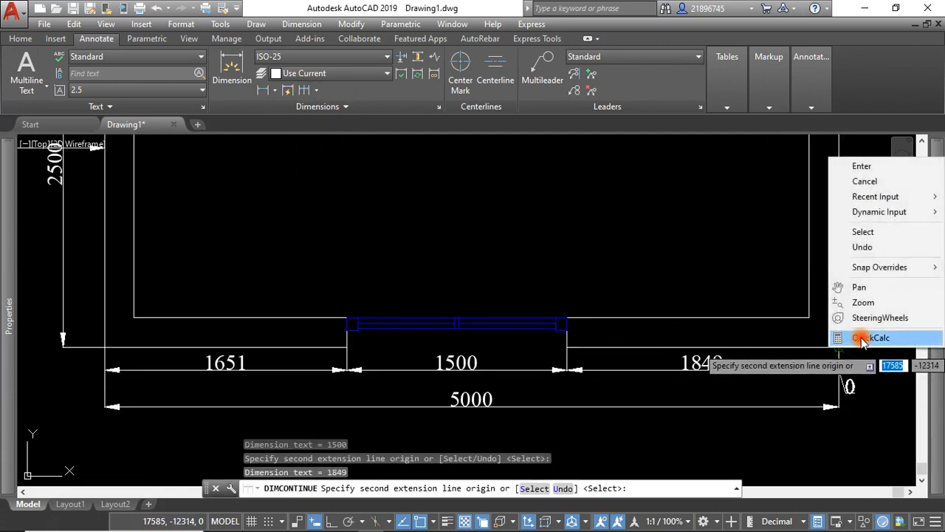
click(859, 163)
scroll(479, 345, down, 3)
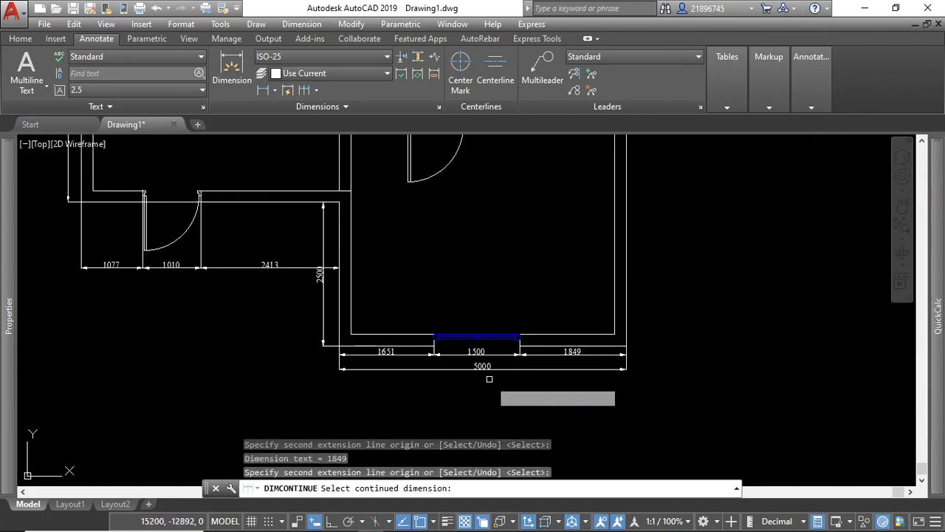
key(Escape)
Stretch the small room's overall lower dimension line closer to the inner dimension chain above it.
scroll(328, 373, up, 5)
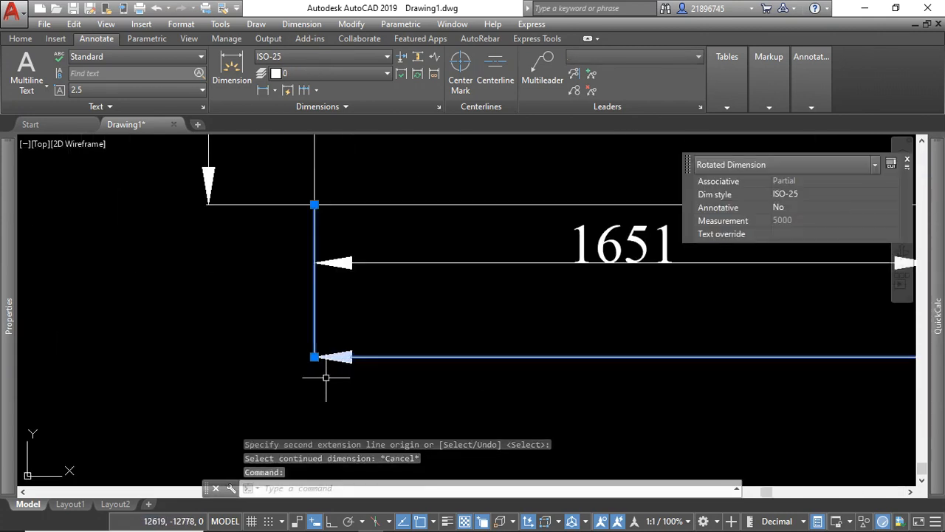
click(314, 356)
scroll(229, 317, down, 3)
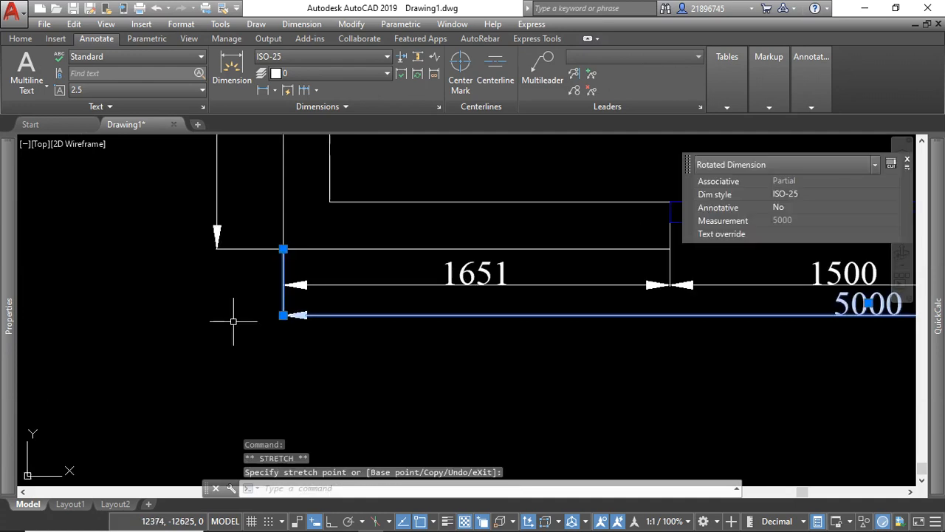
scroll(318, 319, down, 3)
key(Escape)
Trim the right wall's inner line between the two partition wall lines so that the partition opens into the outer wall.
scroll(496, 359, down, 3)
scroll(530, 232, up, 5)
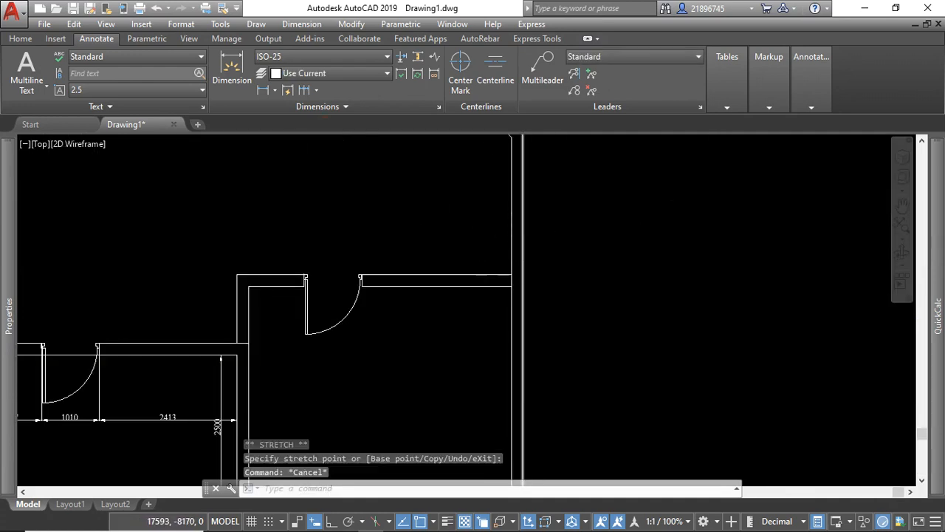
scroll(521, 275, up, 5)
click(505, 257)
click(436, 378)
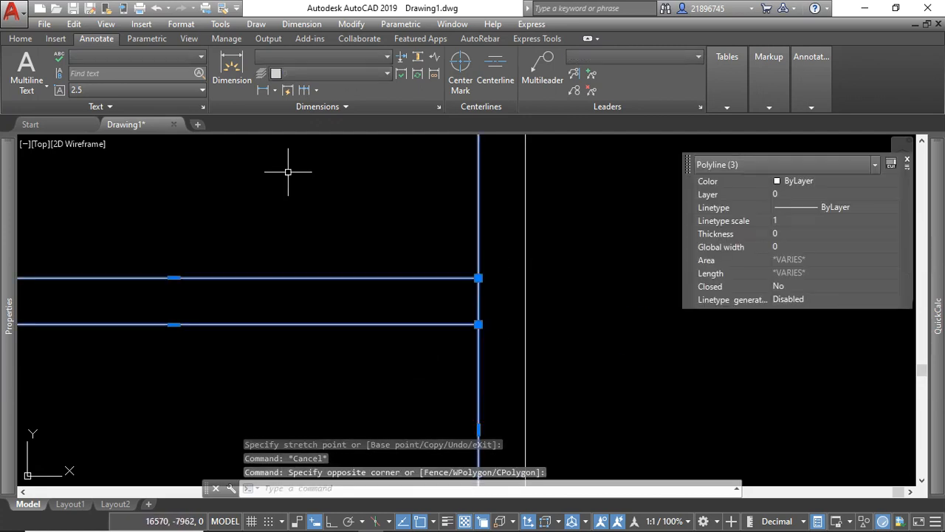
click(28, 41)
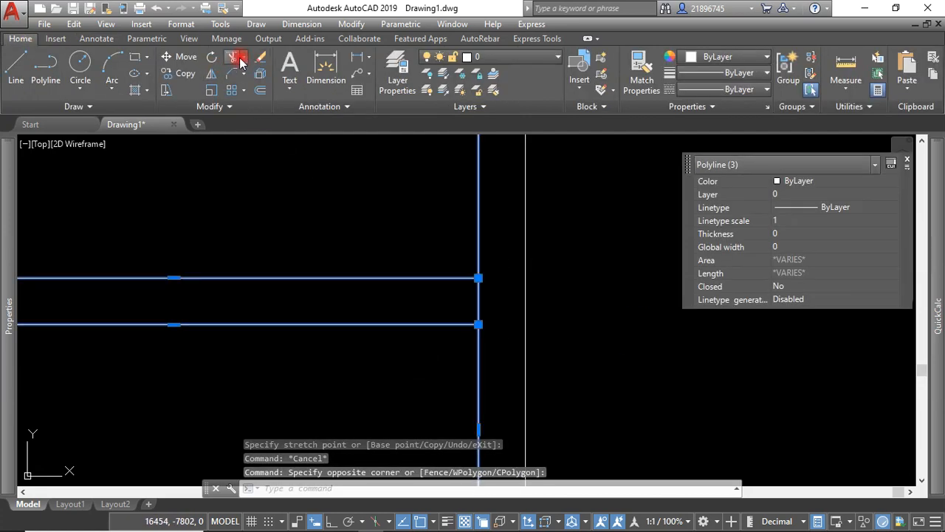
click(233, 59)
click(496, 291)
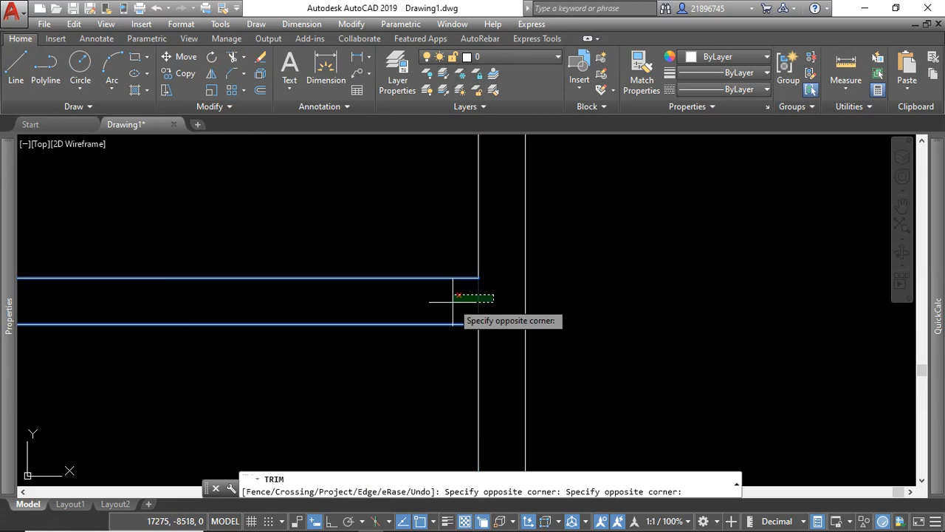
click(454, 302)
key(Escape)
scroll(458, 301, down, 6)
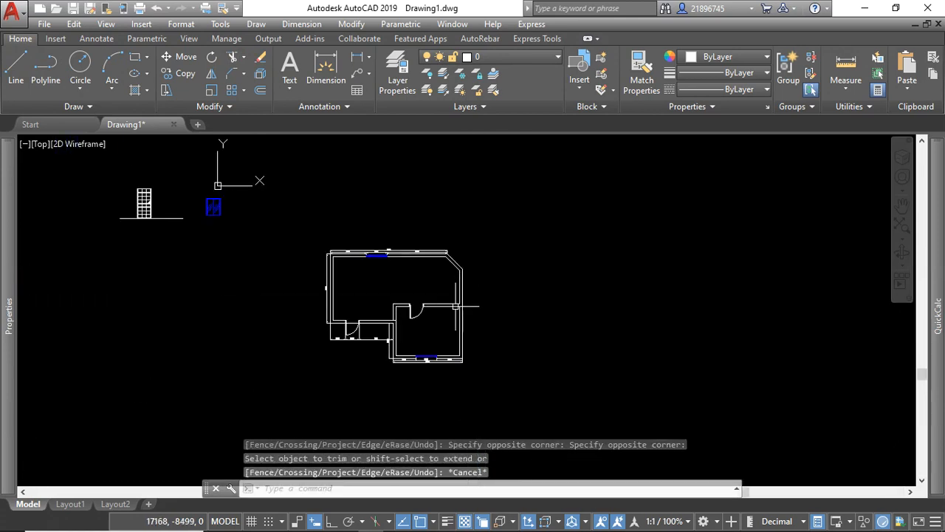
Add an overall linear dimension along the right outer wall, from its lower corner to the lower end of the chamfer.
click(354, 59)
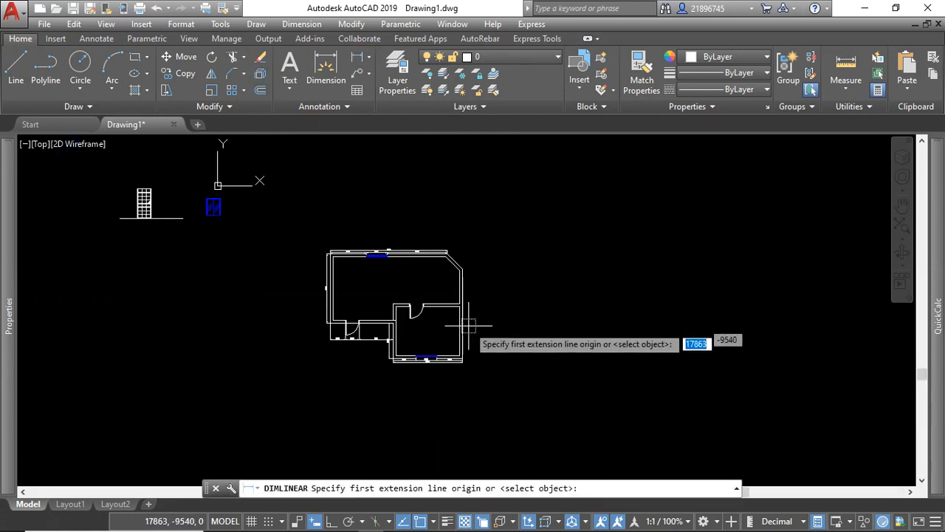
scroll(460, 336, up, 6)
click(445, 421)
scroll(446, 421, down, 5)
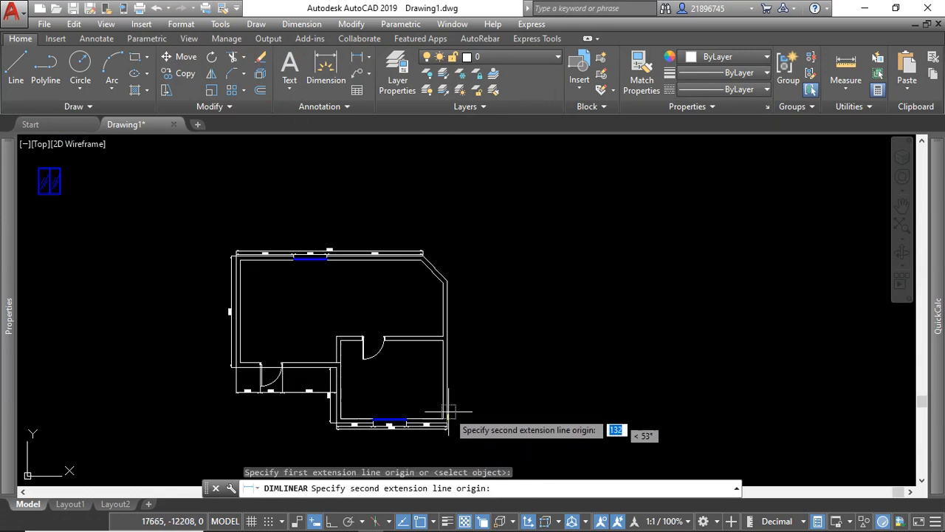
click(447, 280)
scroll(447, 337, up, 4)
click(464, 342)
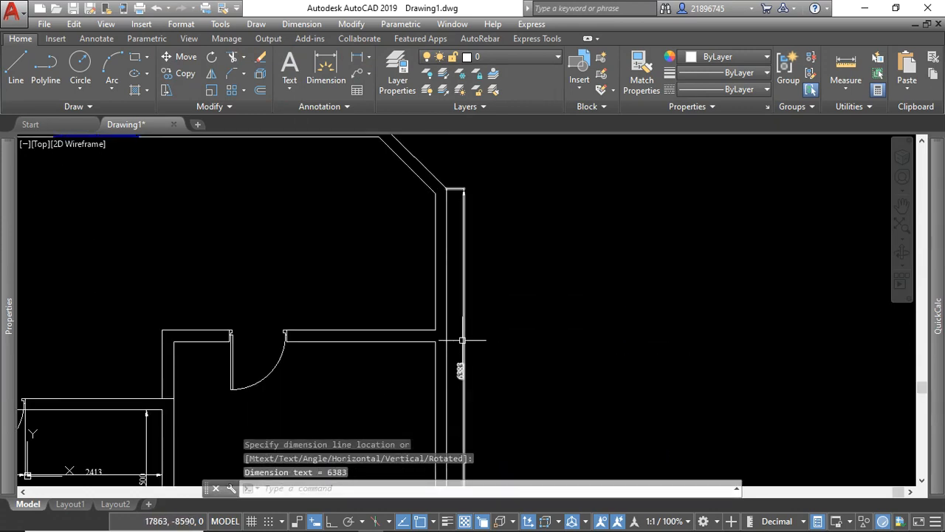
scroll(465, 344, down, 5)
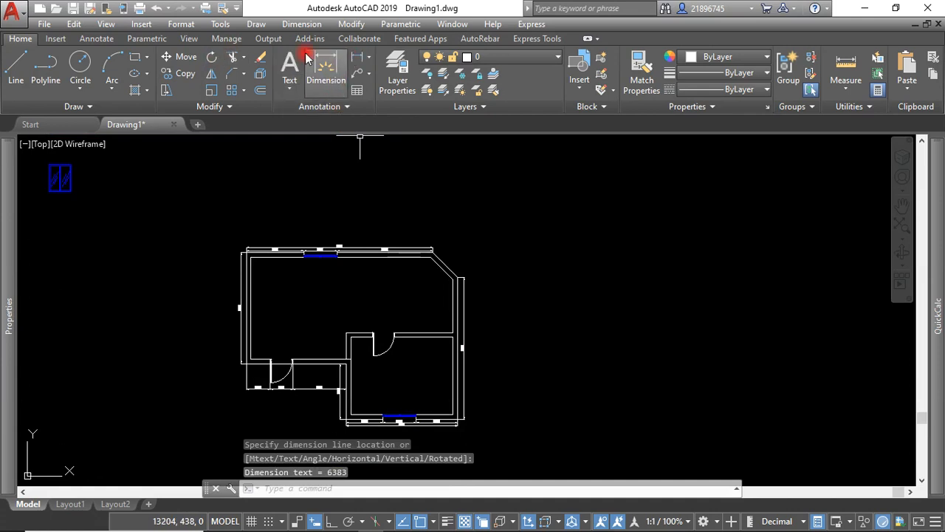
Add a vertical linear dimension from the right wall's lower corner to the partition's lower line, between the wall and the overall dimension.
click(356, 60)
scroll(473, 418, up, 4)
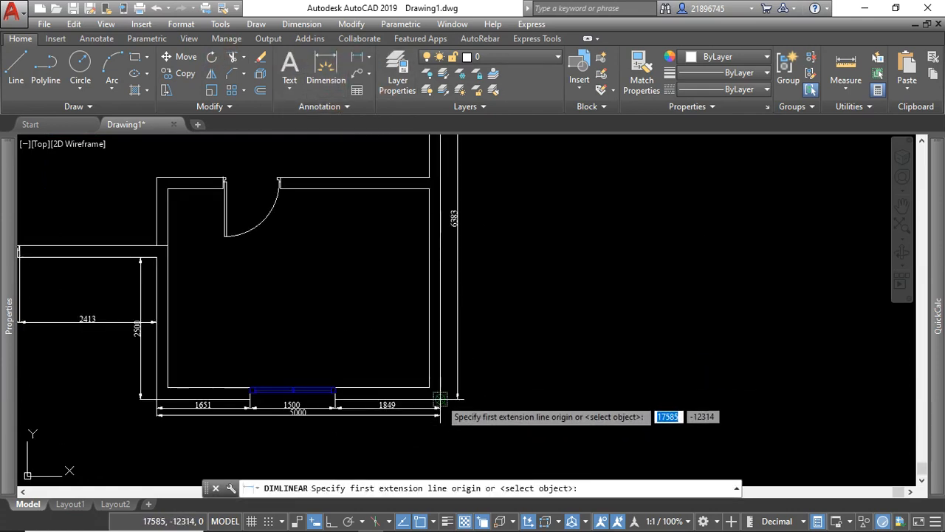
click(435, 369)
click(435, 201)
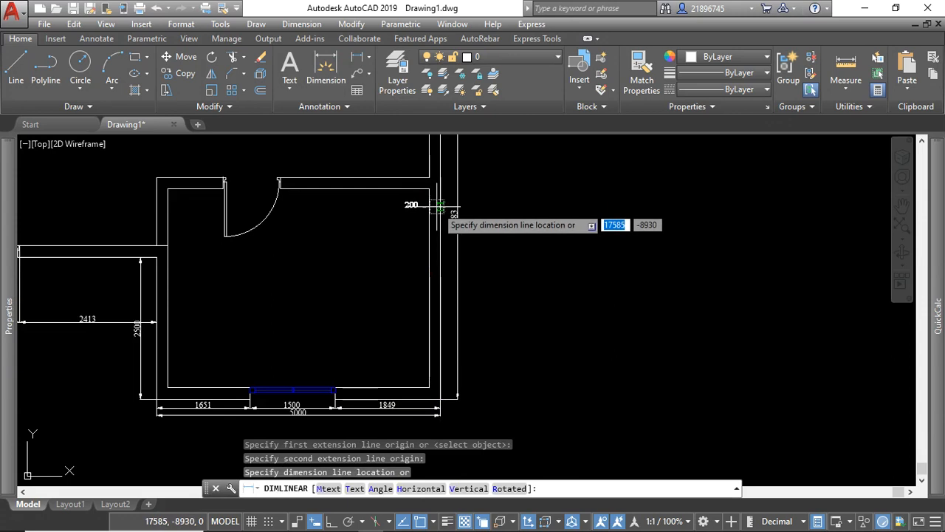
scroll(437, 204, up, 4)
scroll(449, 316, down, 4)
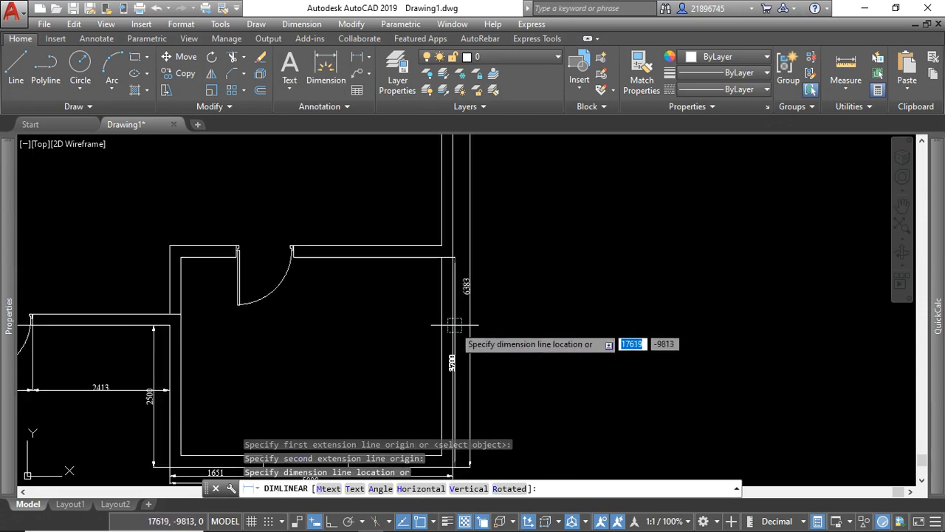
scroll(471, 316, down, 3)
scroll(433, 312, down, 2)
scroll(414, 325, up, 2)
scroll(421, 317, up, 2)
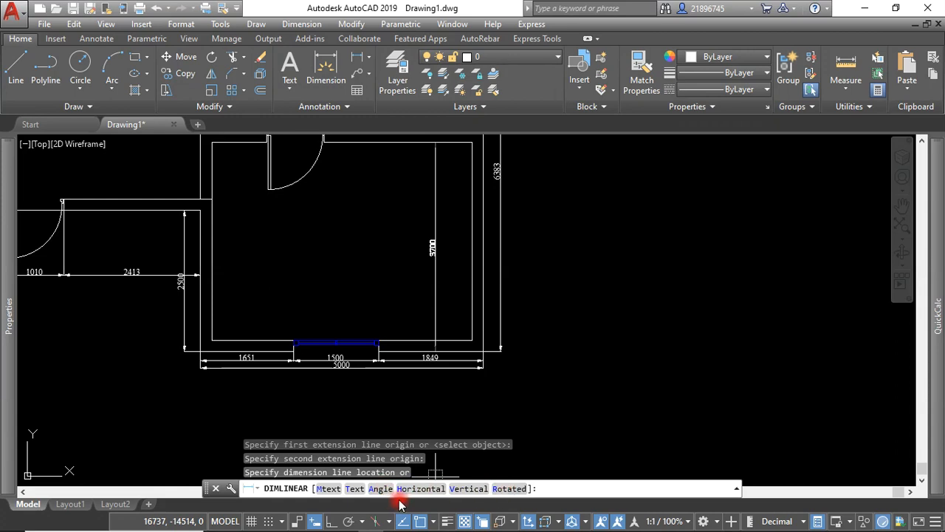
click(473, 489)
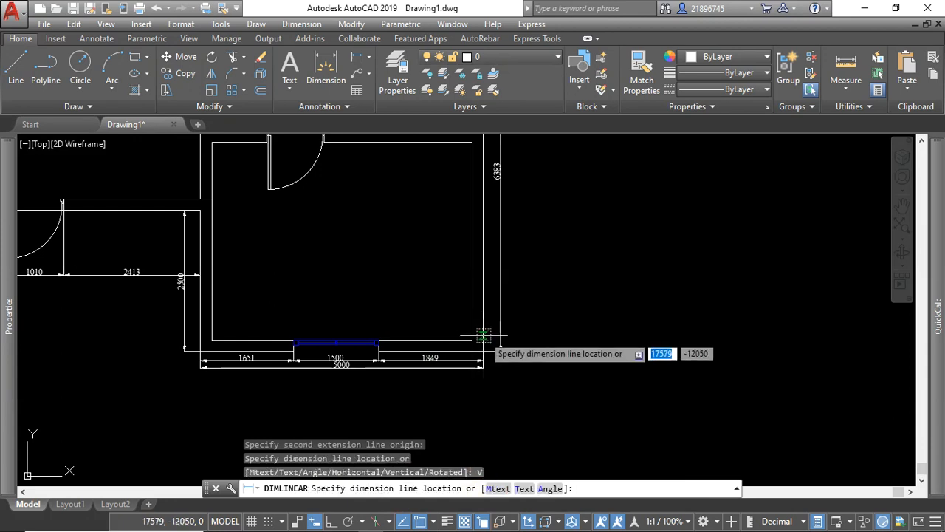
scroll(491, 294, up, 2)
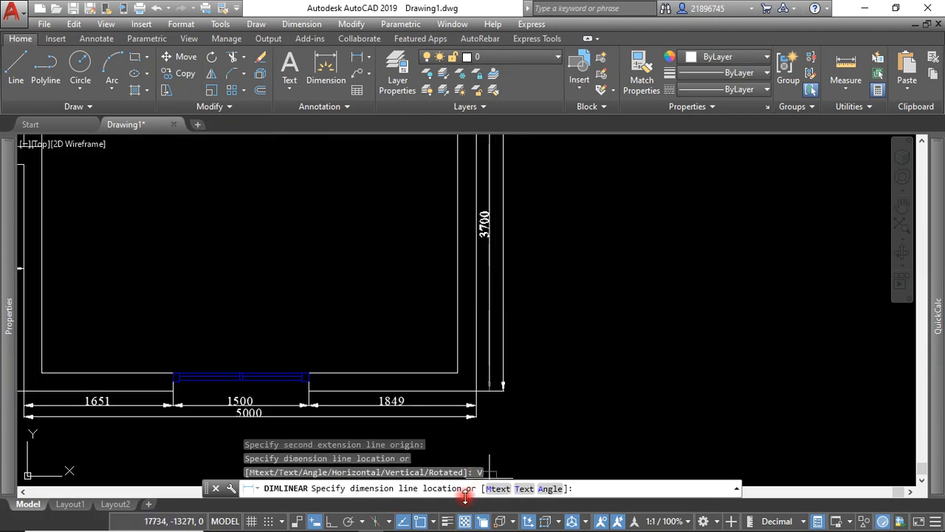
click(491, 316)
scroll(482, 357, down, 2)
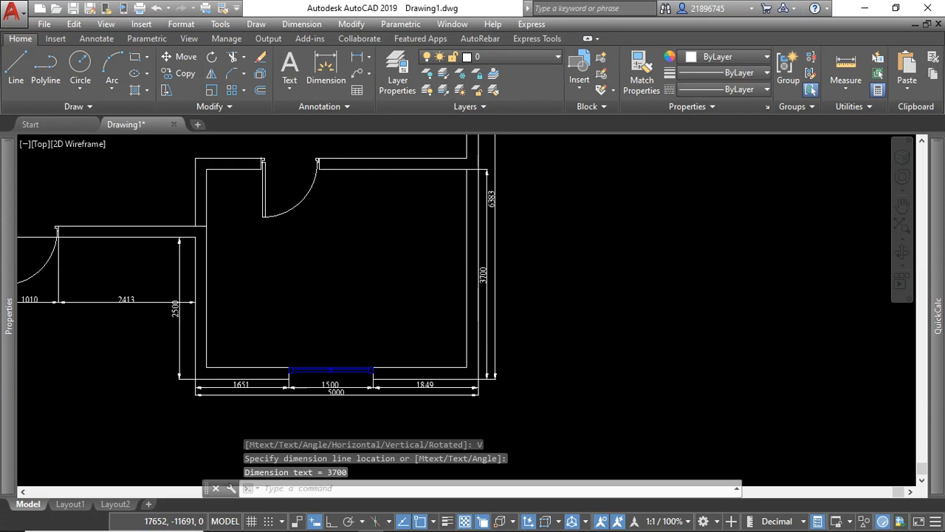
Continue the right wall's inner dimension chain across the partition thickness and up to the lower end of the chamfer.
scroll(490, 249, down, 1)
scroll(500, 322, up, 3)
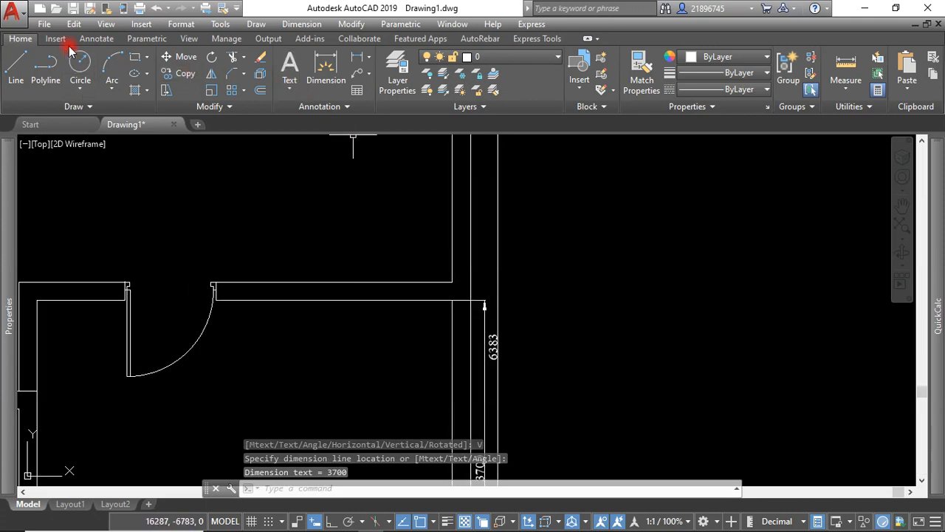
click(97, 39)
click(305, 92)
scroll(447, 269, up, 4)
scroll(447, 270, down, 4)
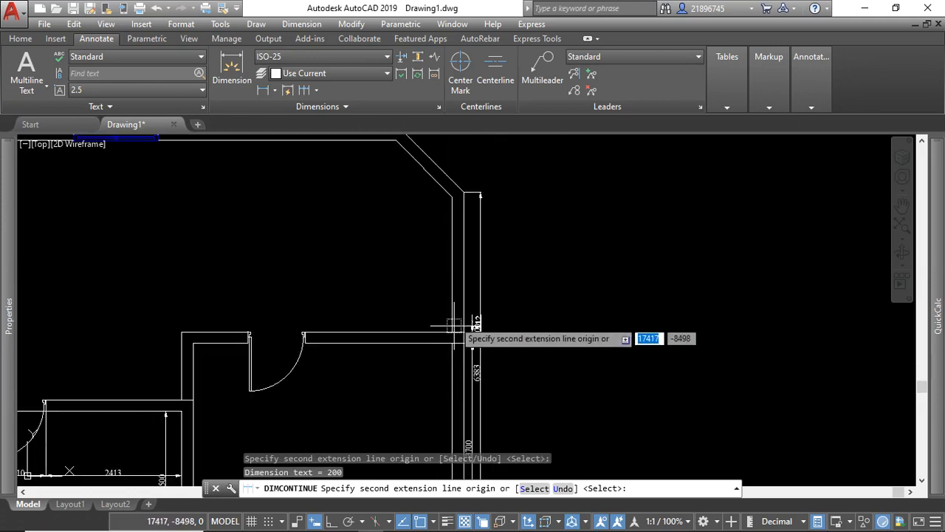
scroll(443, 205, up, 4)
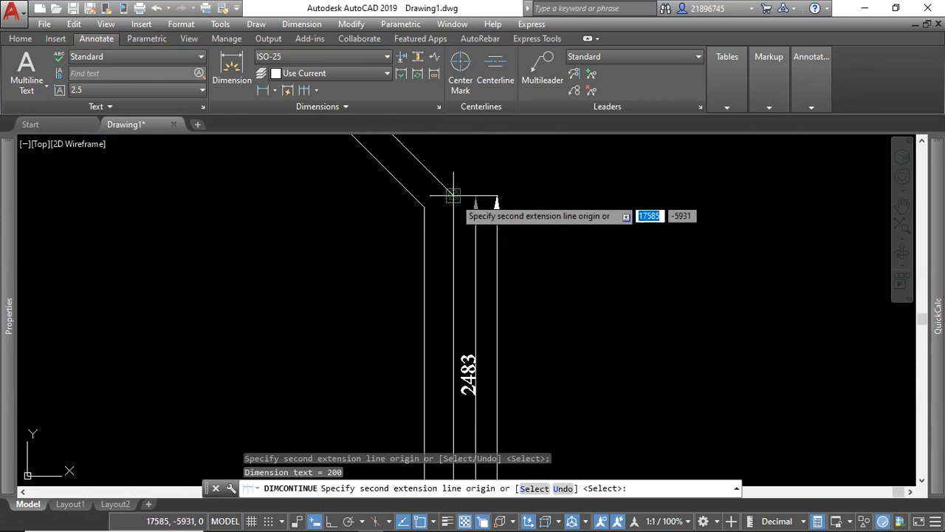
click(454, 195)
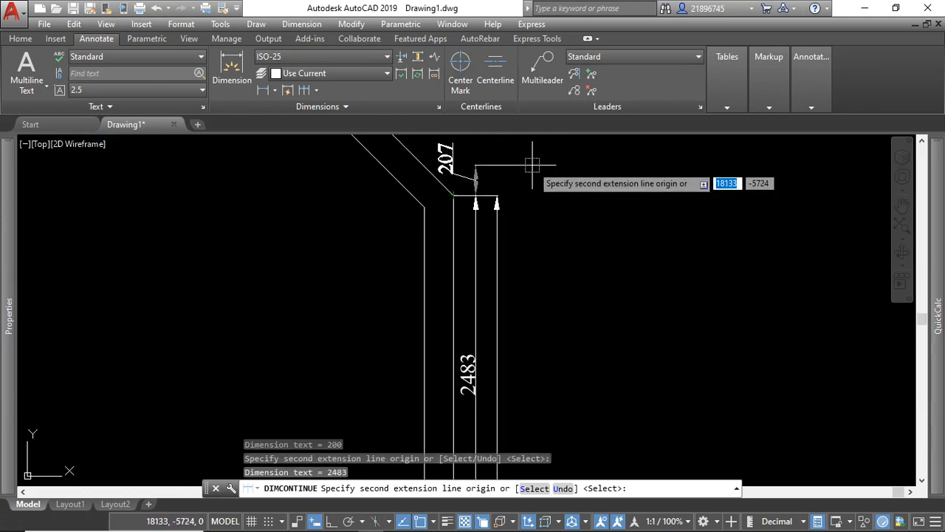
right_click(535, 171)
click(554, 177)
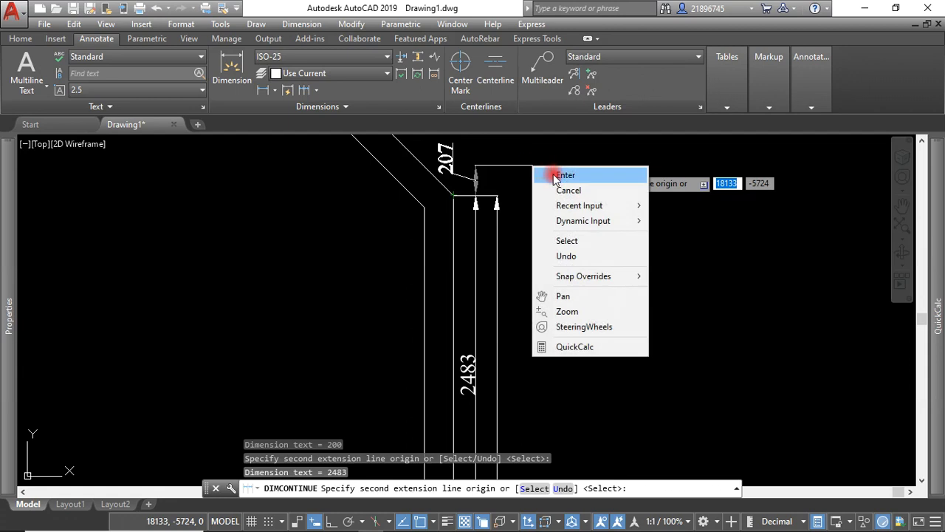
scroll(562, 280, down, 5)
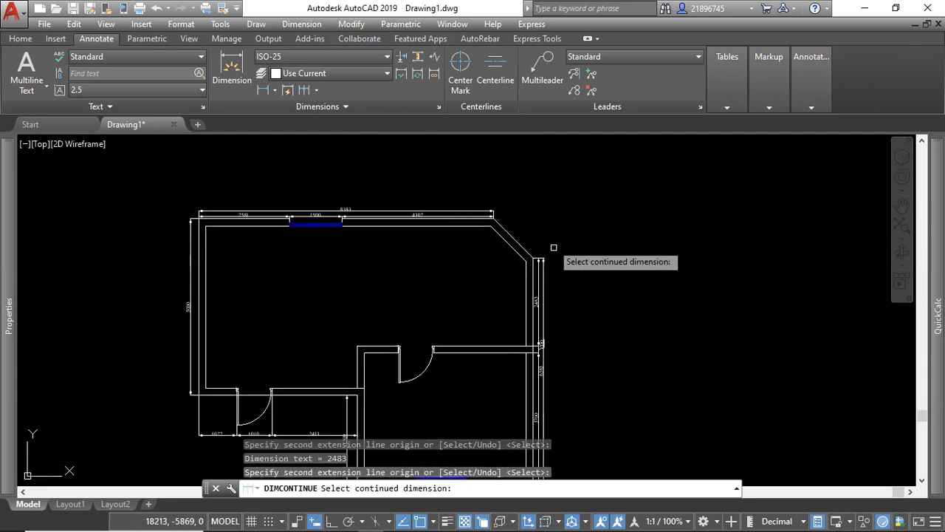
key(Return)
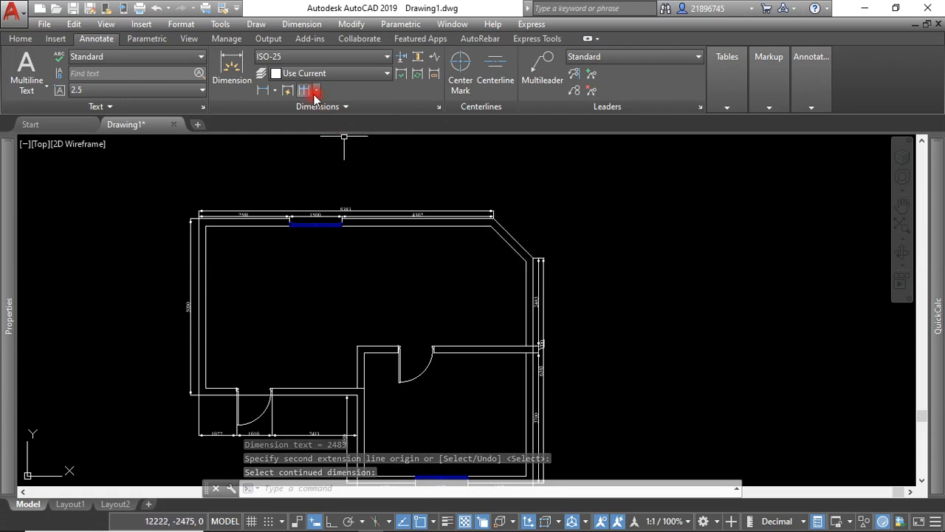
Add an aligned dimension along the chamfered corner's outer line, placed just outside the wall.
click(275, 91)
click(288, 140)
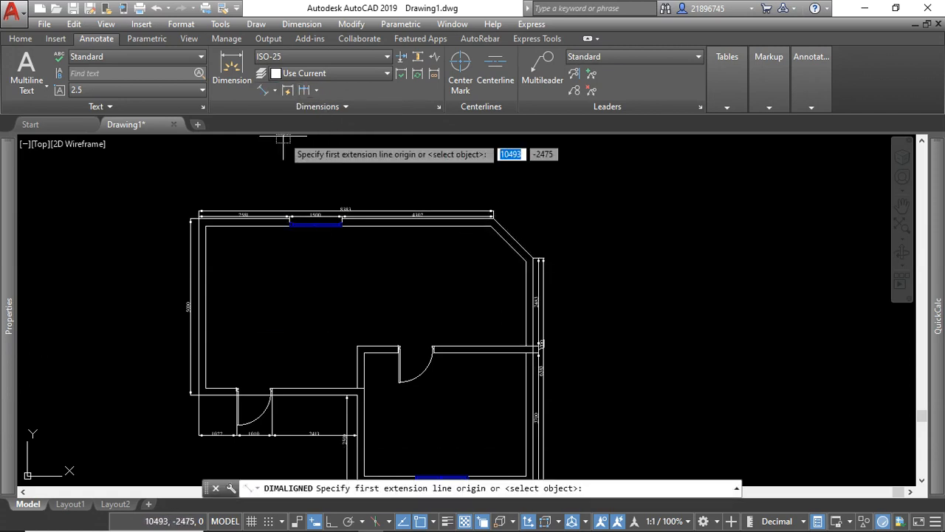
scroll(494, 214, up, 4)
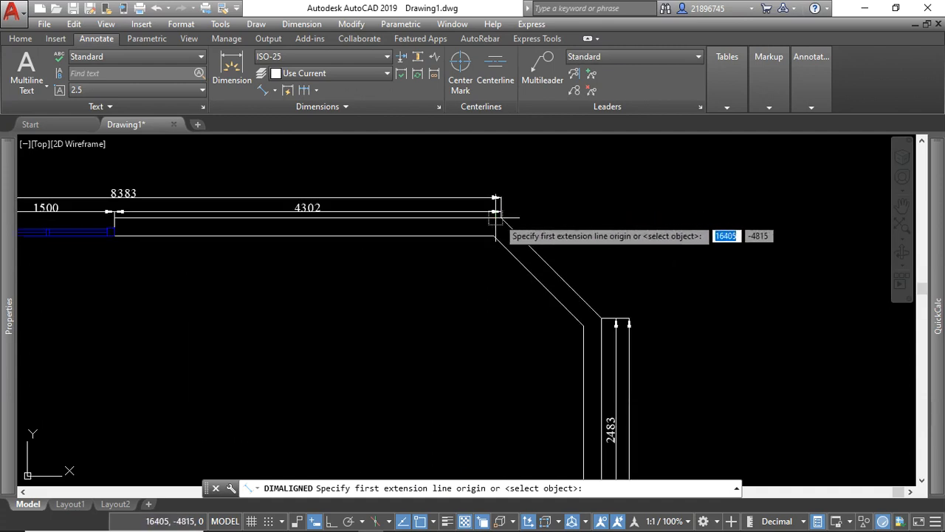
click(503, 217)
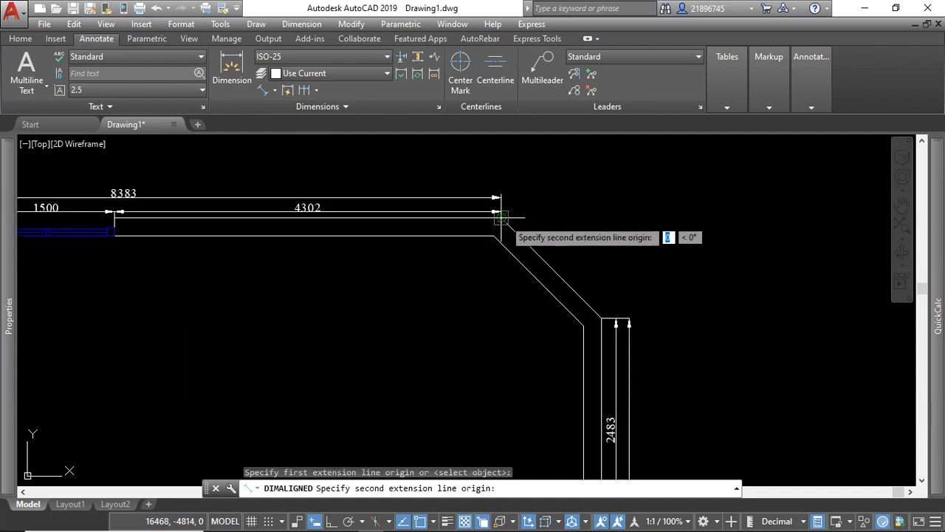
click(602, 315)
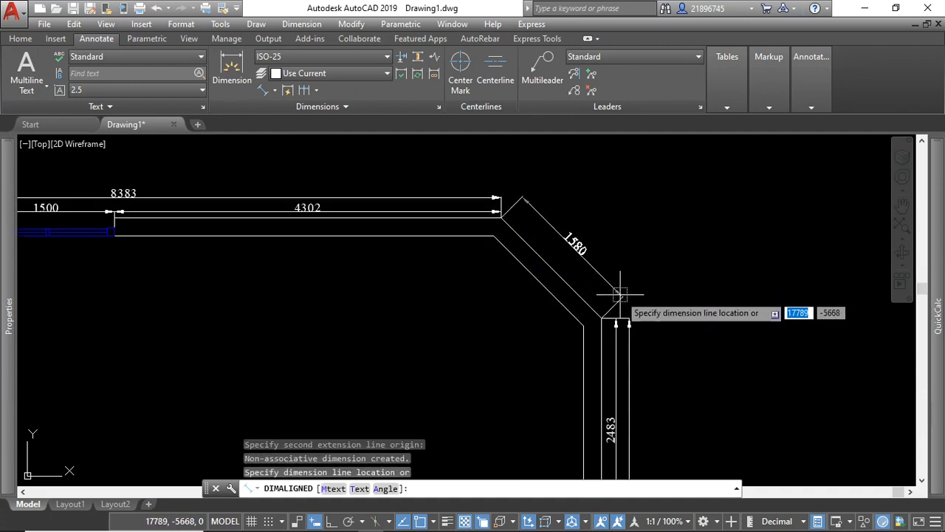
click(617, 298)
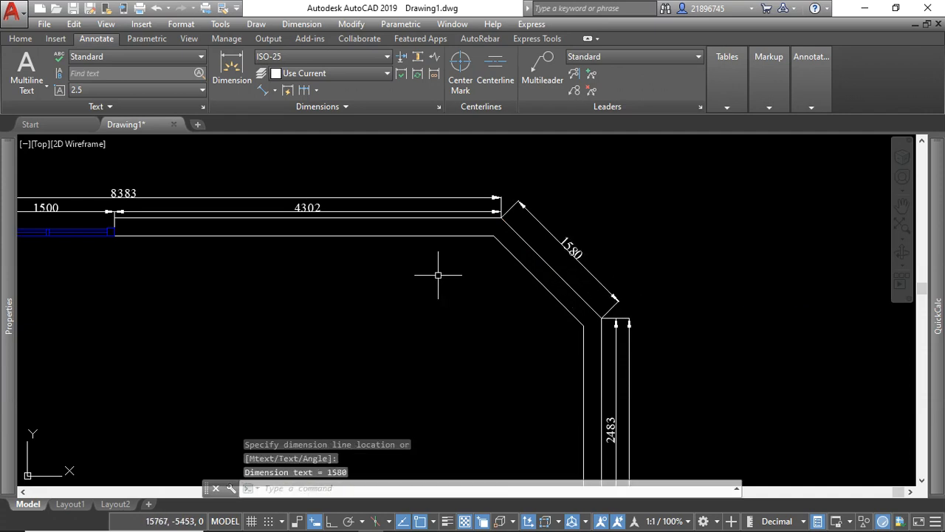
scroll(451, 272, down, 2)
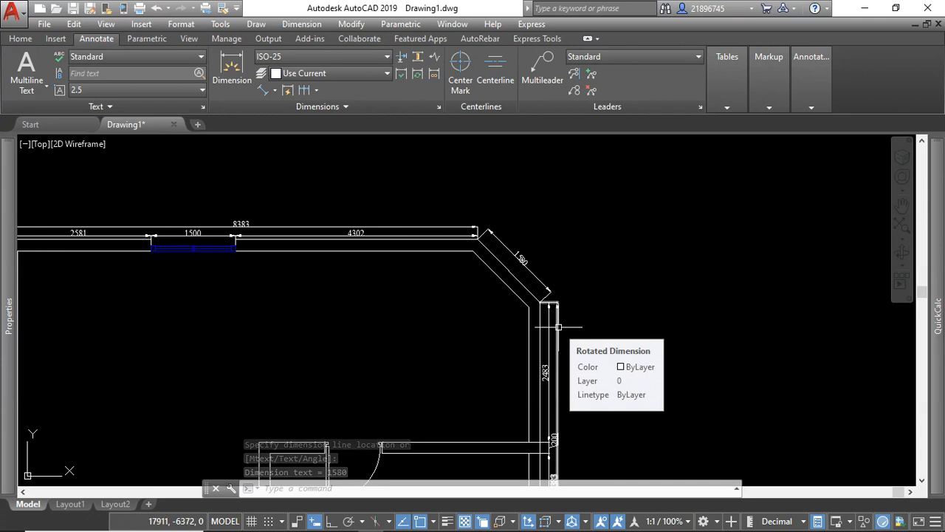
scroll(506, 299, down, 4)
scroll(391, 271, up, 6)
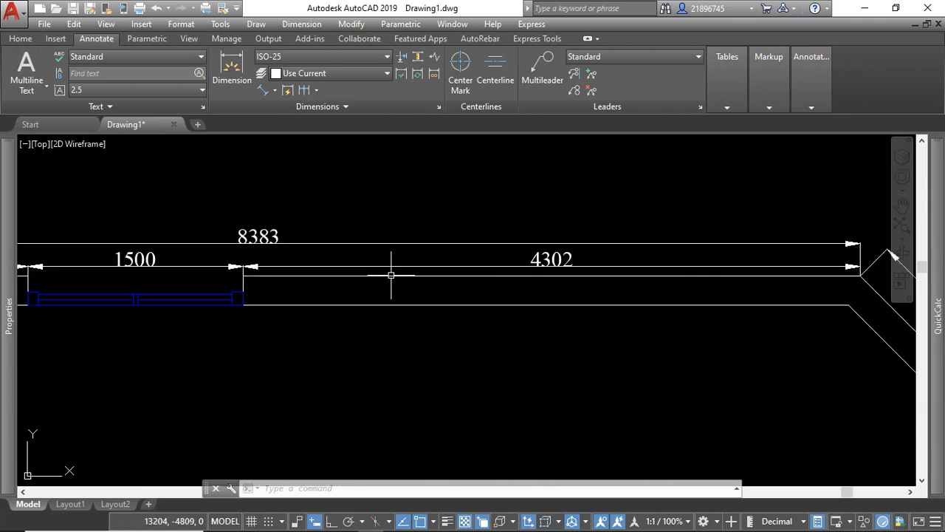
scroll(320, 274, down, 3)
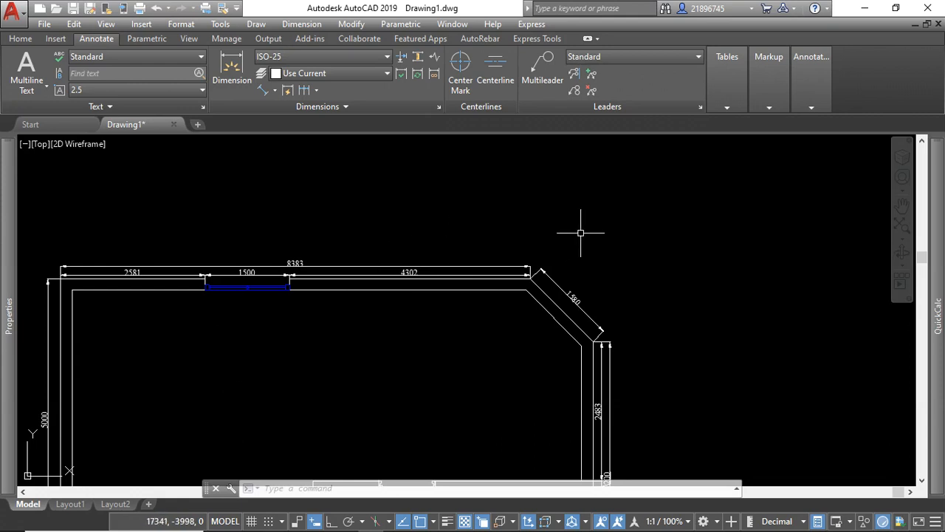
scroll(392, 248, down, 2)
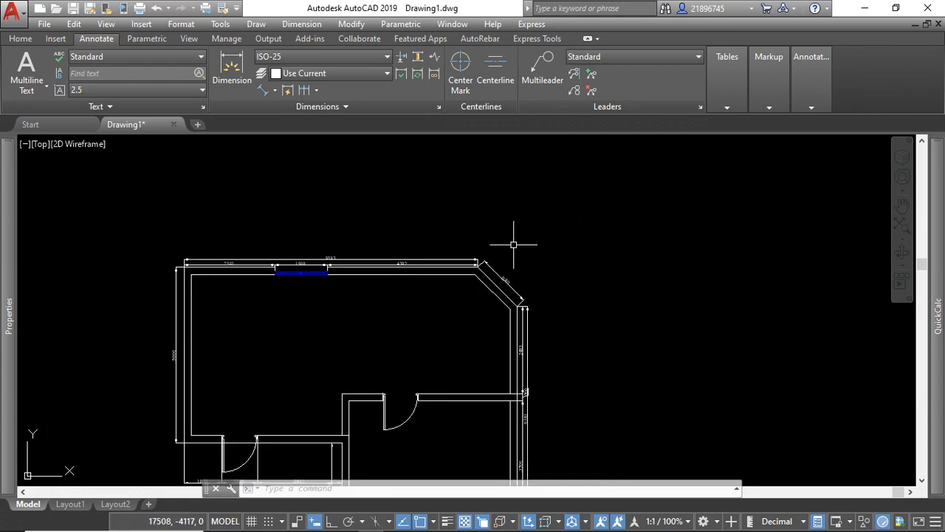
click(275, 91)
click(286, 120)
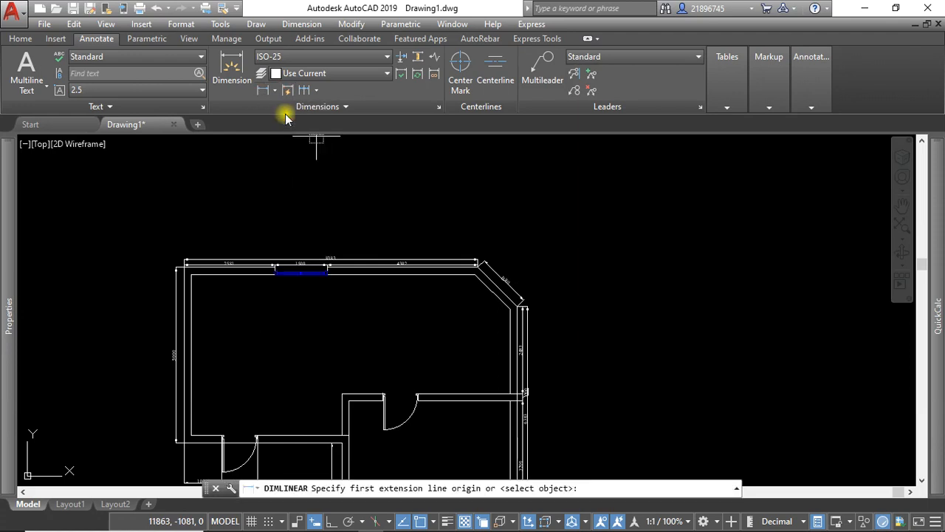
click(480, 217)
click(446, 190)
key(Escape)
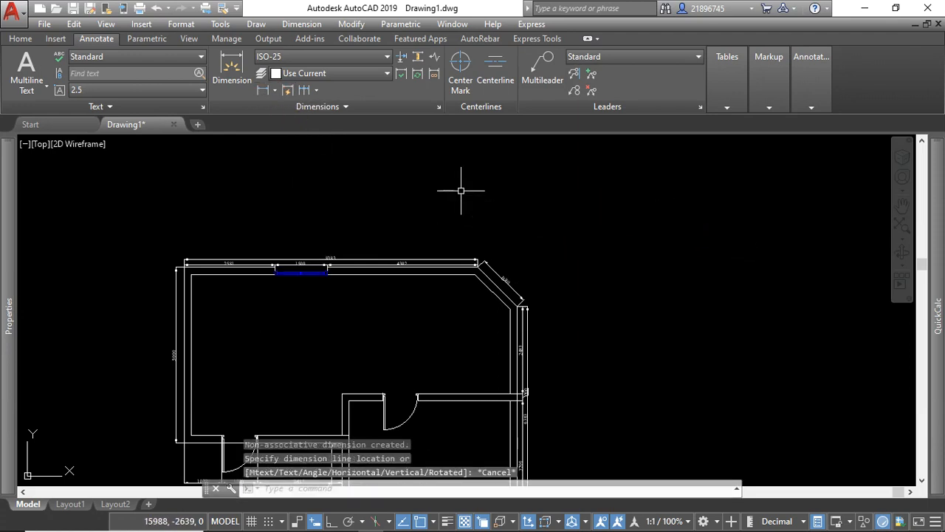
Examine the dimensions around the floor plan's outer walls, openings and chamfered corner.
scroll(446, 222, down, 4)
scroll(418, 313, up, 4)
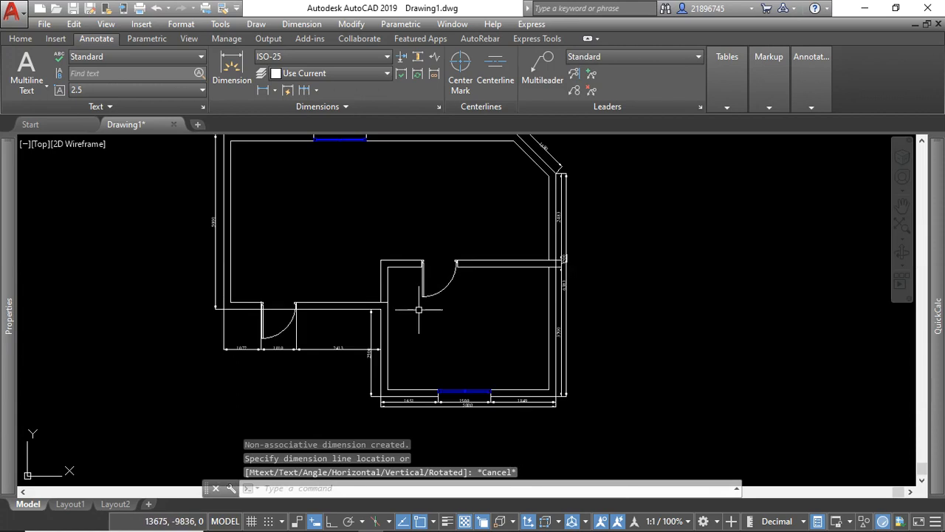
scroll(420, 312, down, 4)
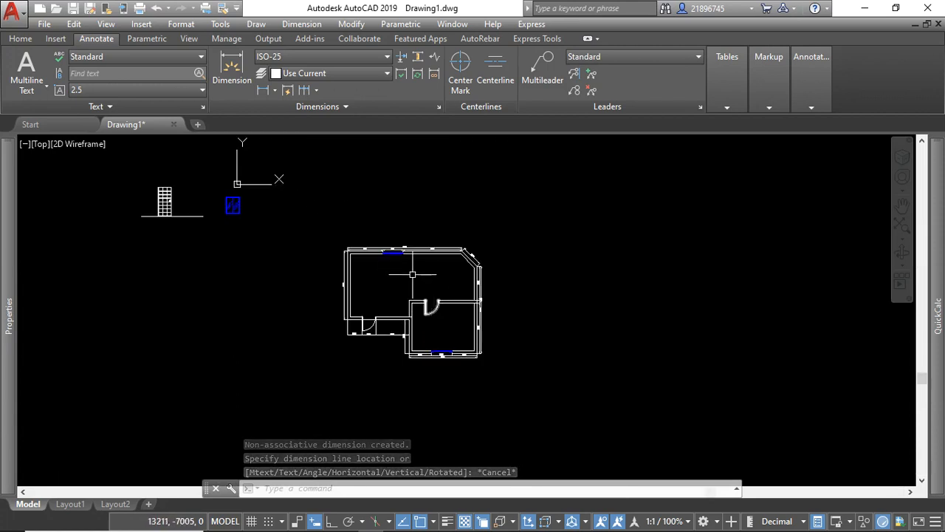
scroll(426, 287, up, 4)
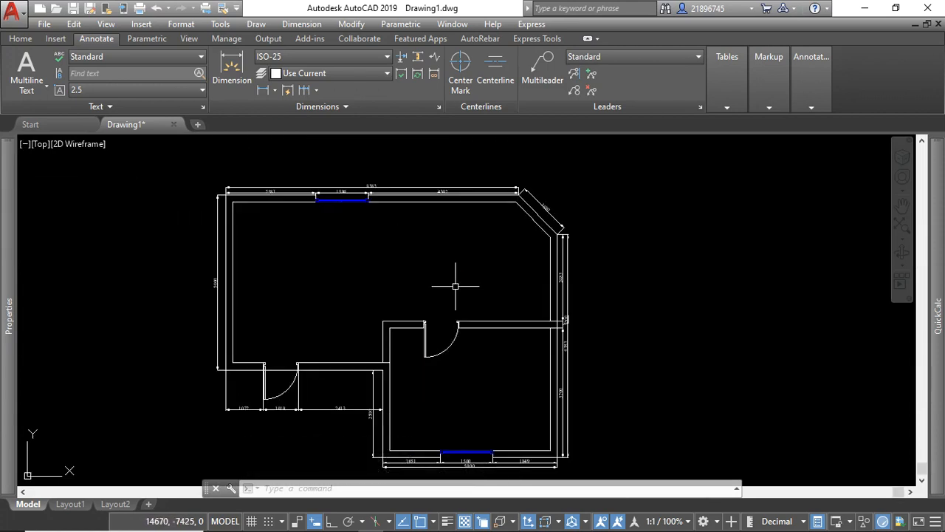
click(454, 286)
scroll(432, 288, down, 4)
scroll(448, 313, up, 4)
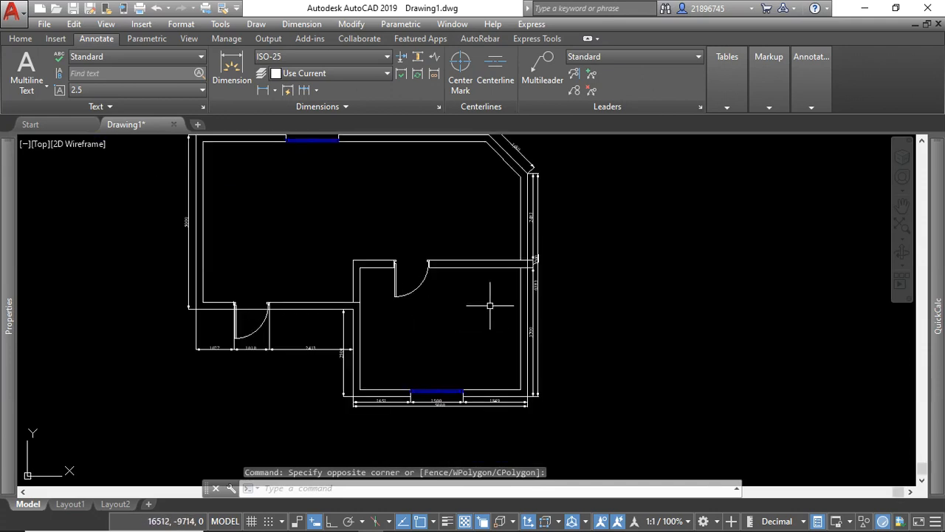
scroll(606, 313, down, 4)
scroll(529, 264, up, 6)
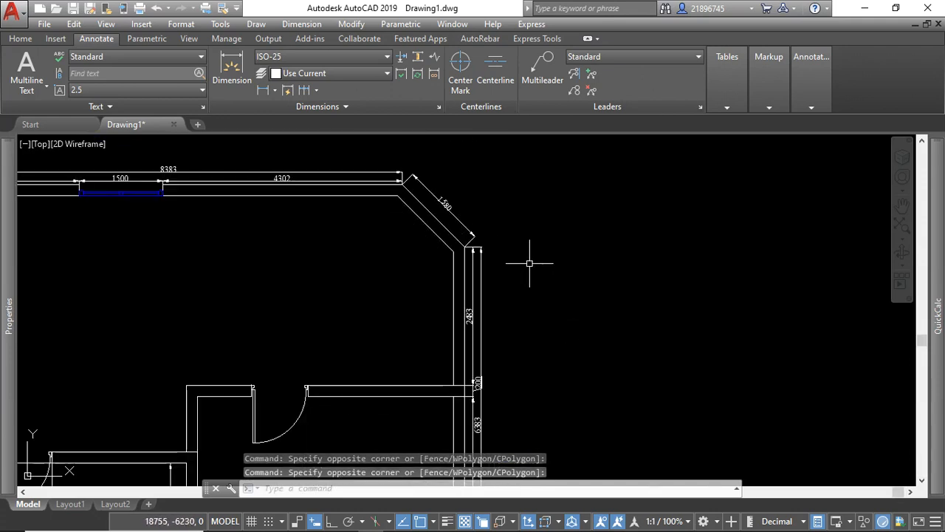
scroll(502, 248, down, 6)
scroll(423, 259, up, 6)
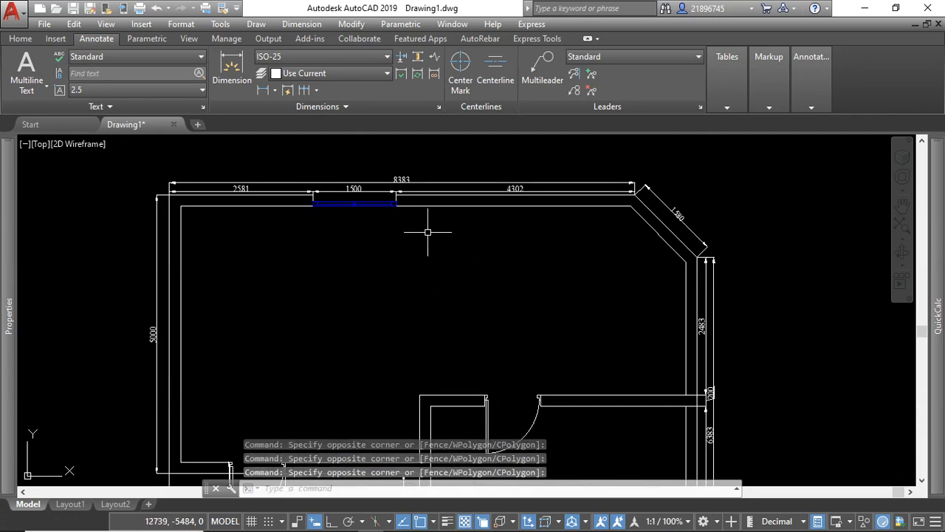
Review the dimensioned floor plan, covering the upper window, chamfered corner, partition and both doors.
scroll(398, 201, up, 4)
scroll(327, 222, down, 4)
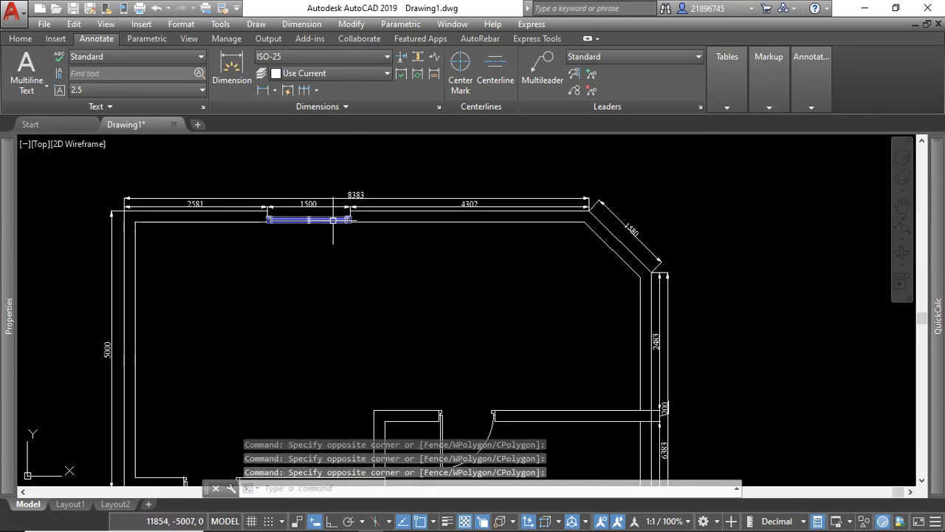
scroll(340, 259, down, 4)
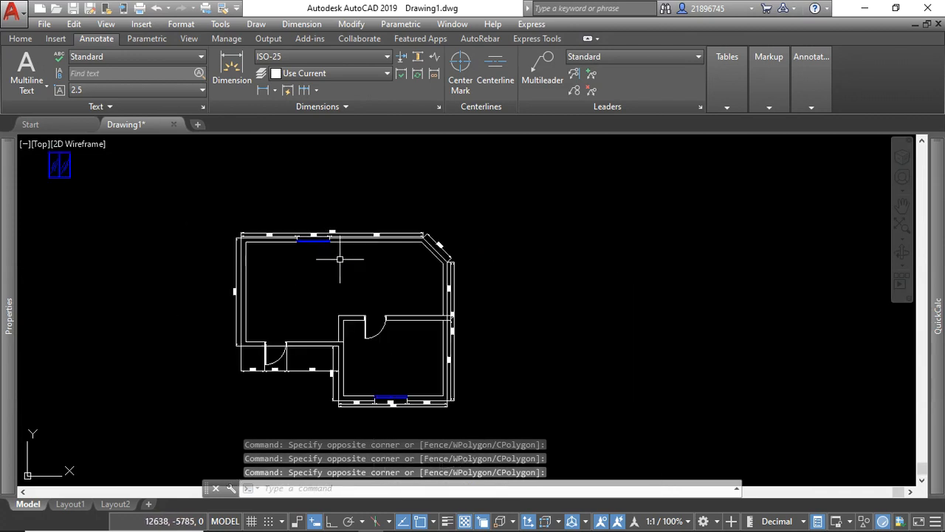
scroll(355, 318, up, 4)
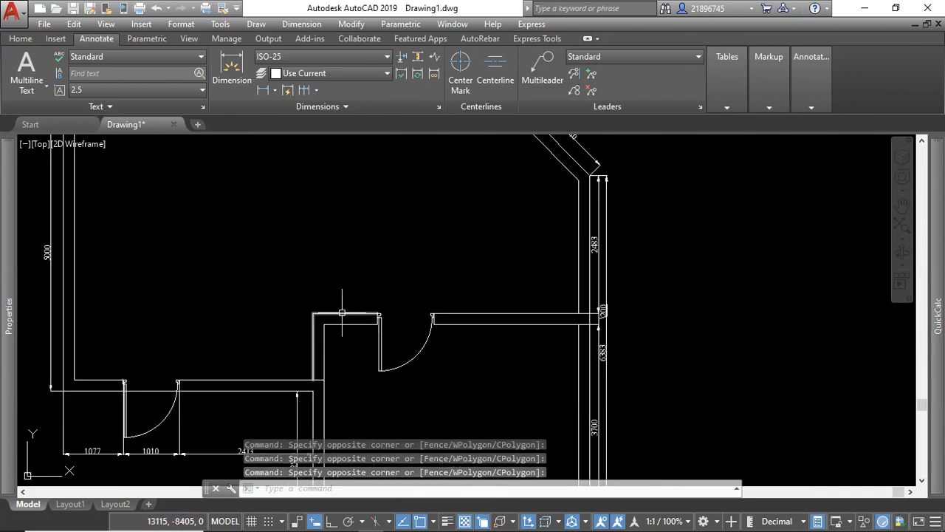
scroll(433, 281, down, 8)
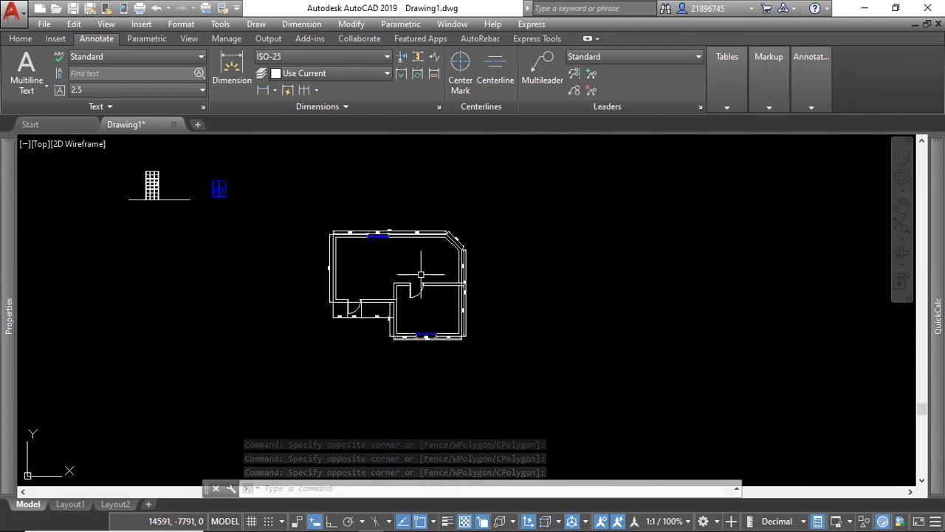
click(357, 201)
click(347, 195)
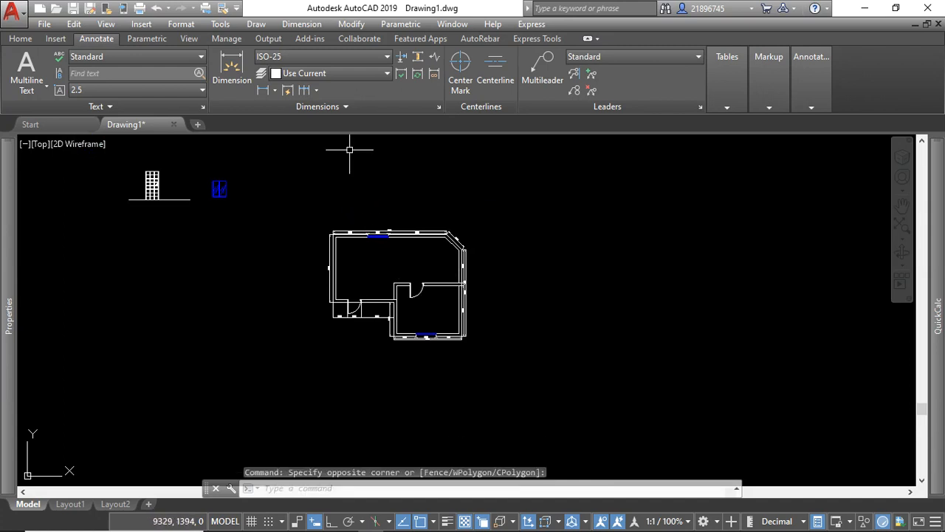
scroll(368, 231, up, 4)
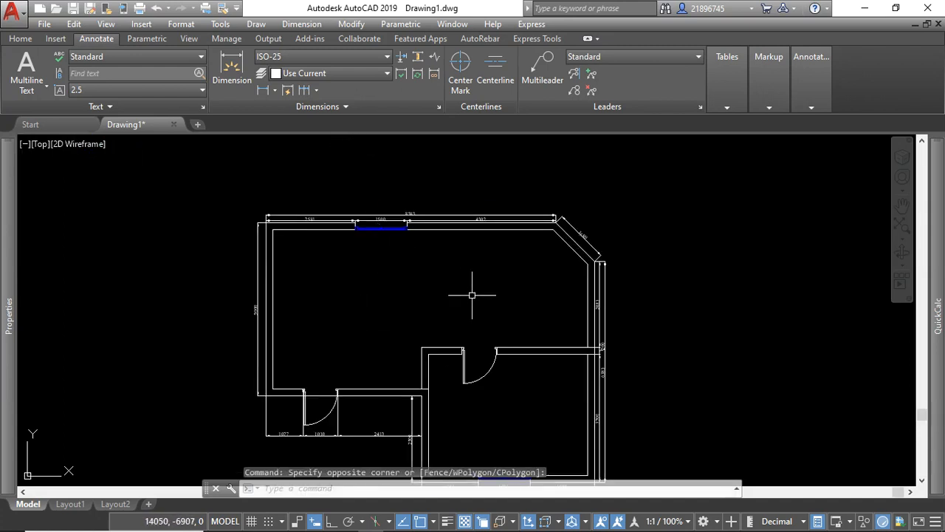
click(453, 275)
click(441, 278)
scroll(438, 277, down, 6)
scroll(459, 296, up, 6)
click(488, 249)
click(425, 229)
scroll(468, 263, down, 2)
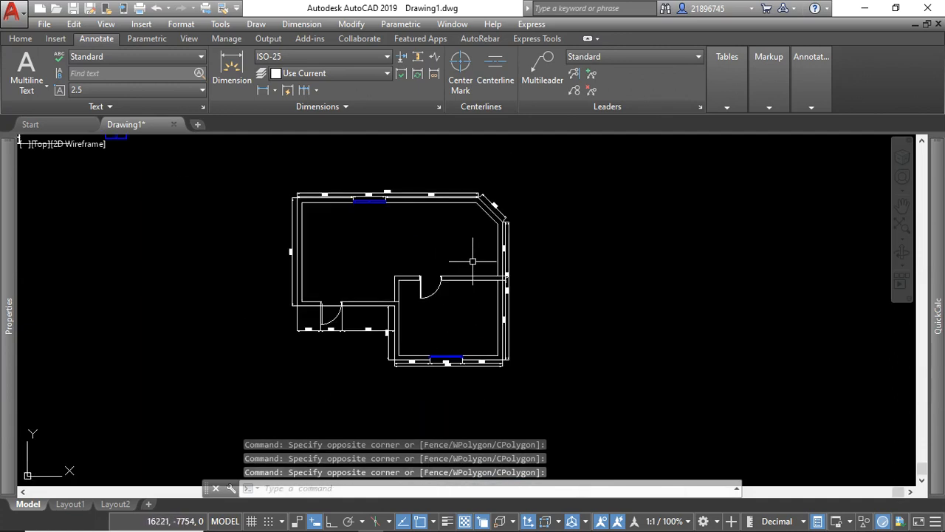
click(15, 40)
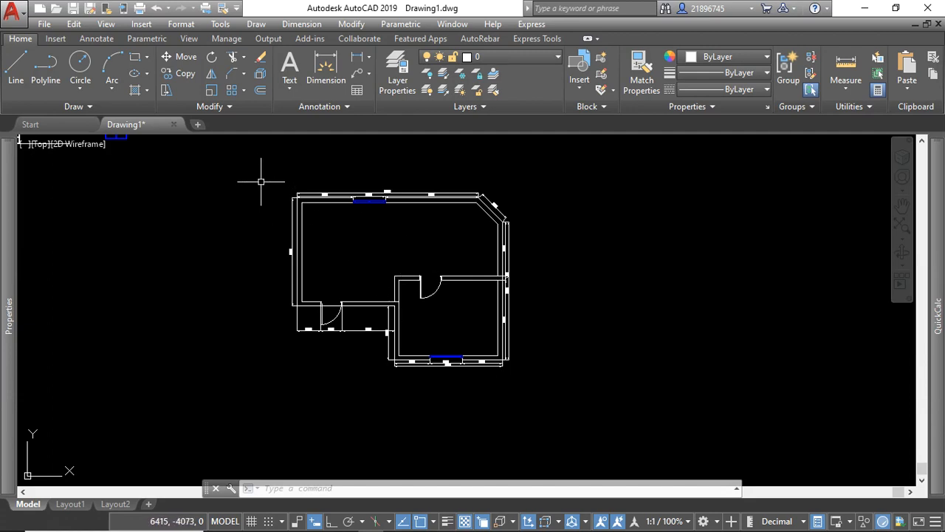
click(136, 90)
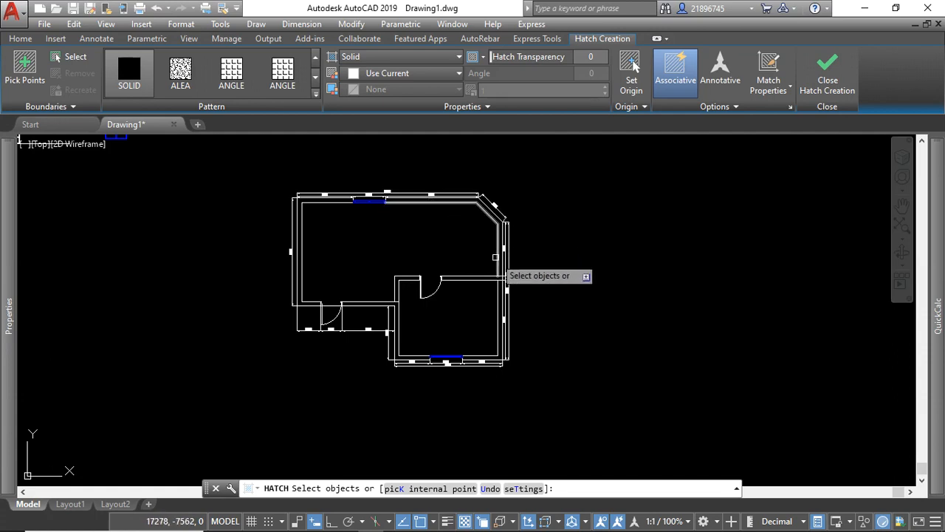
click(435, 493)
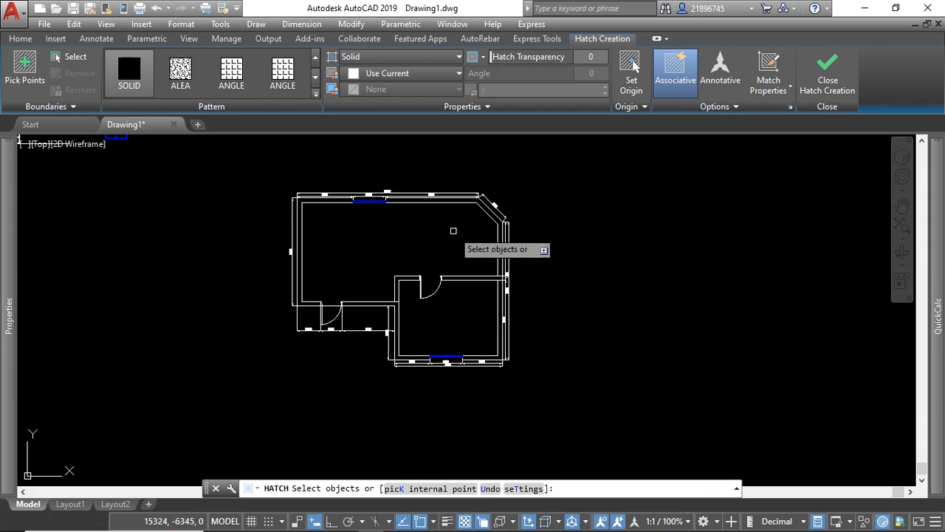
key(Escape)
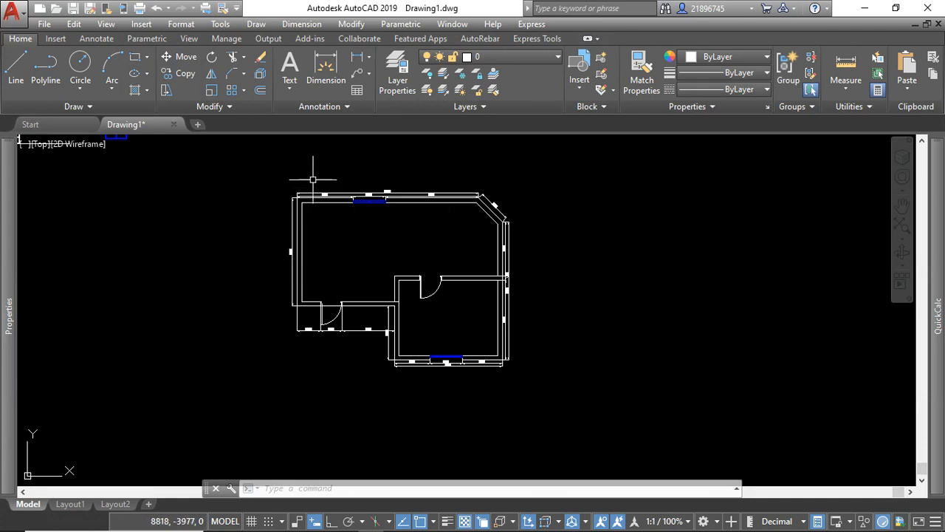
click(138, 93)
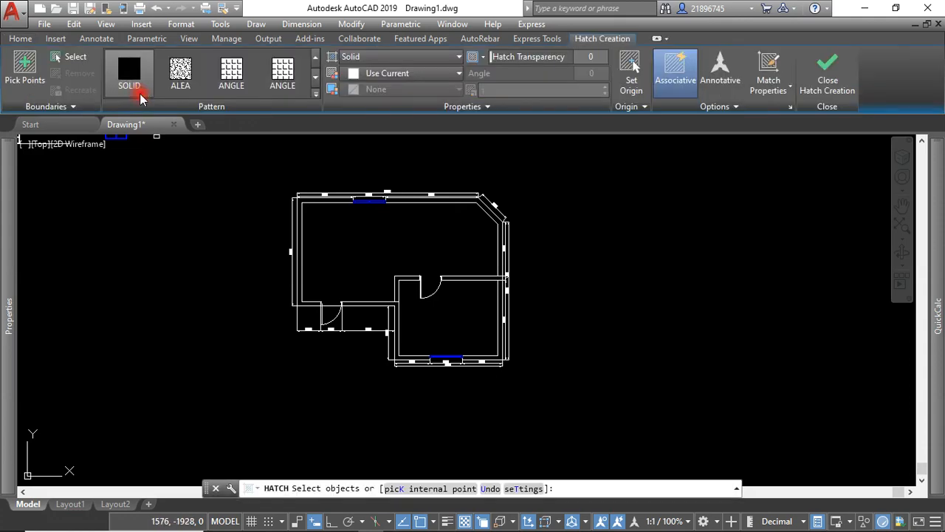
key(Escape)
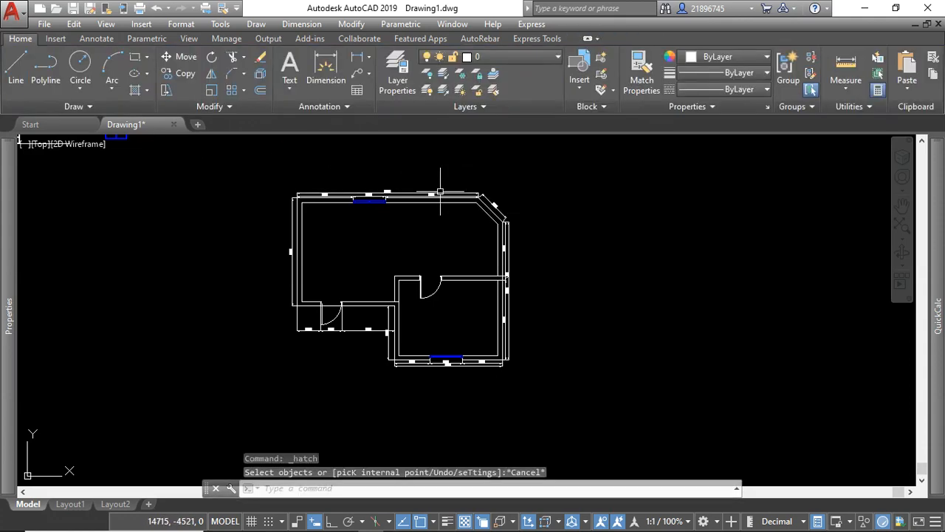
Set the hatch pattern to ANGLE and preview it by internal point in the large upper room, without applying it.
click(137, 96)
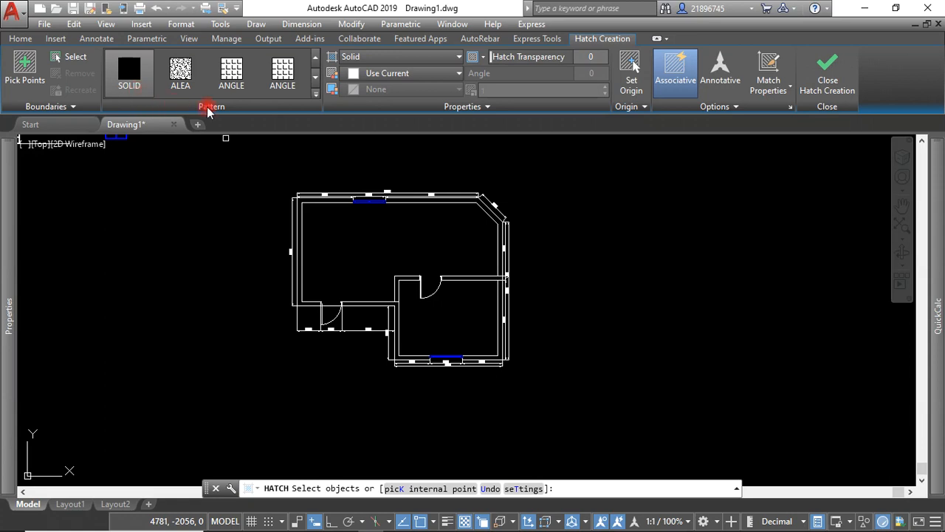
click(316, 97)
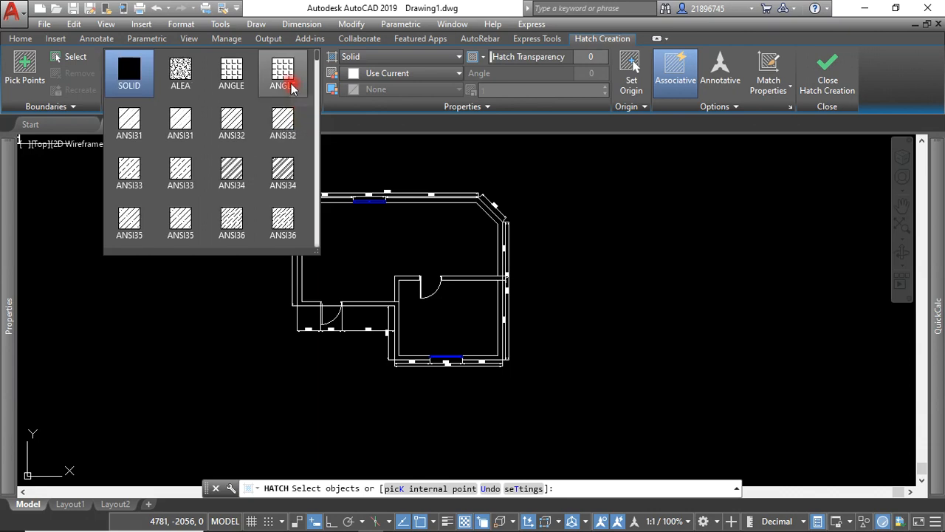
click(285, 74)
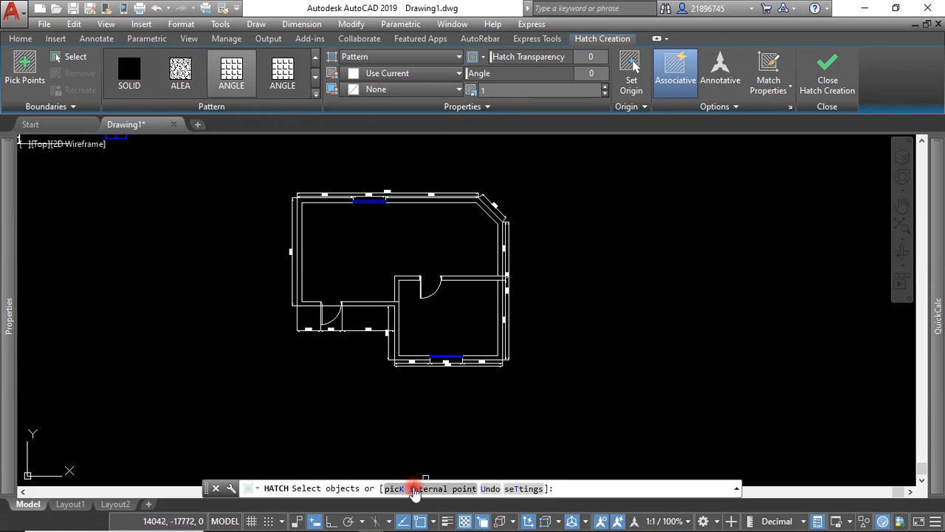
click(415, 489)
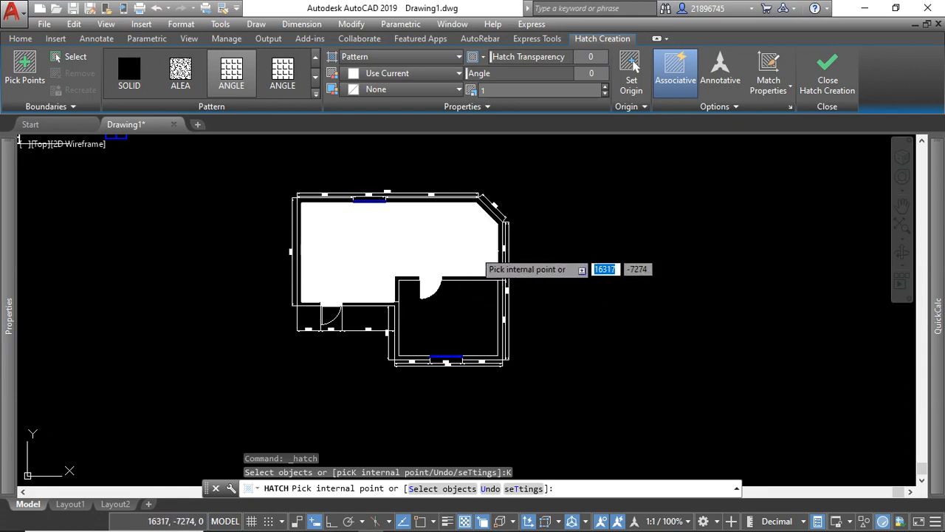
key(Escape)
Trace a polyline from the inner wall junction up and along the partition's upper line, then up the right wall and along the chamfer's inner line.
scroll(427, 279, up, 2)
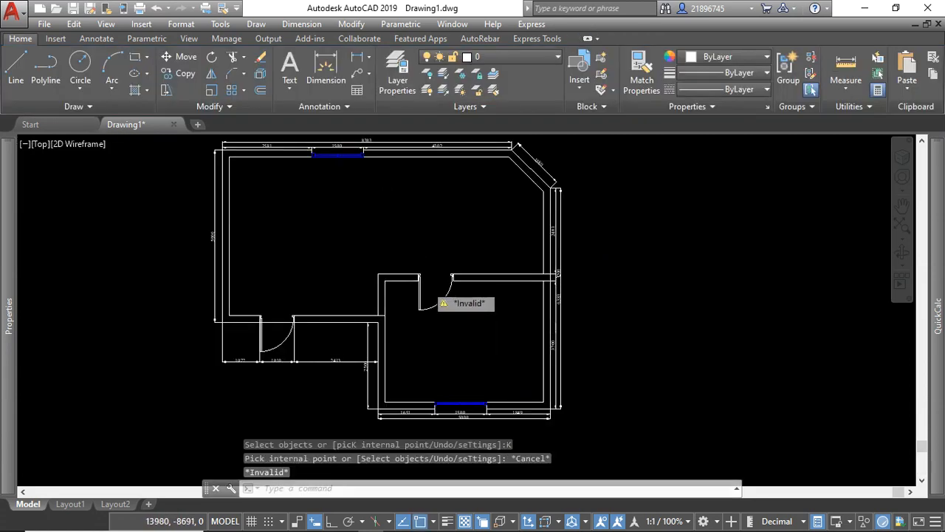
scroll(428, 286, up, 2)
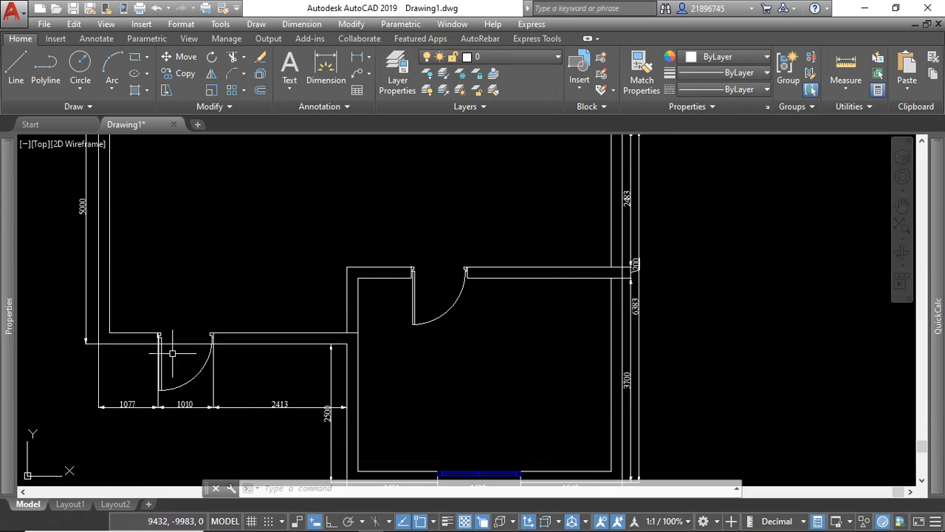
click(51, 67)
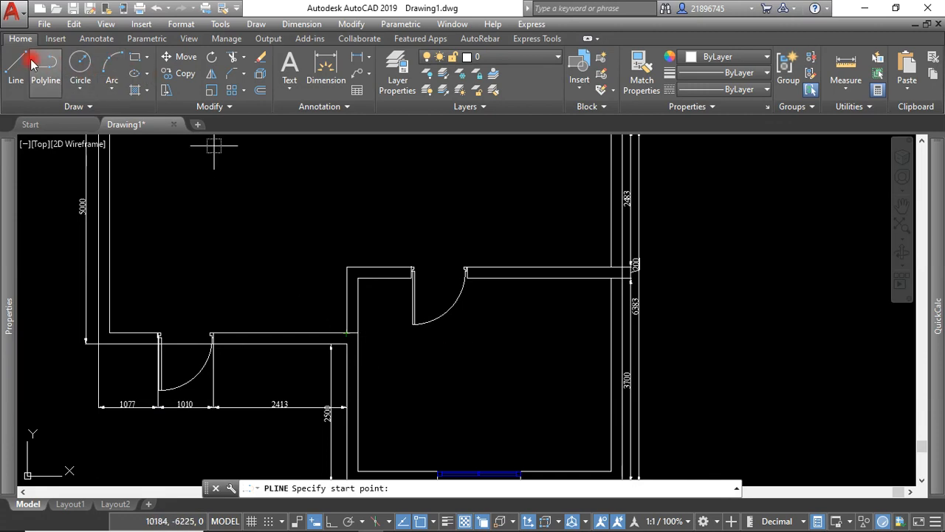
click(347, 332)
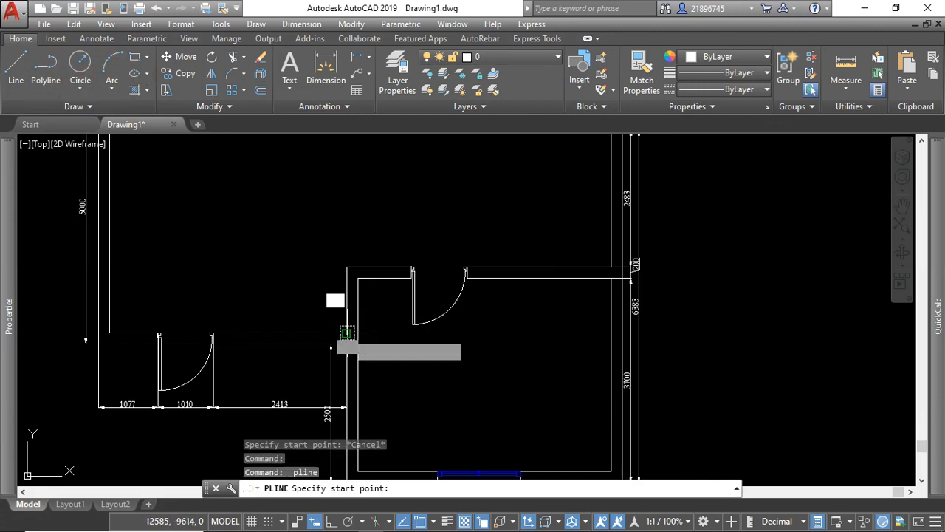
click(347, 267)
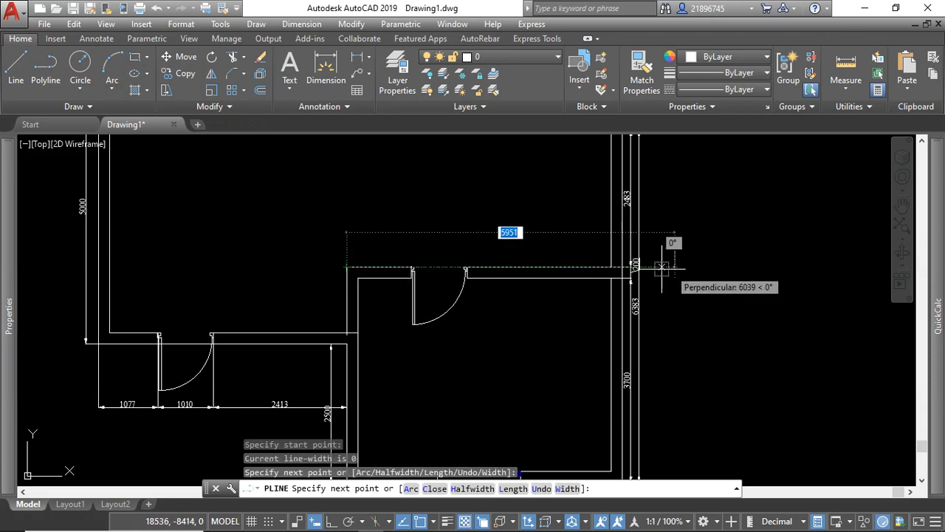
click(611, 267)
scroll(576, 295, down, 5)
scroll(567, 292, up, 8)
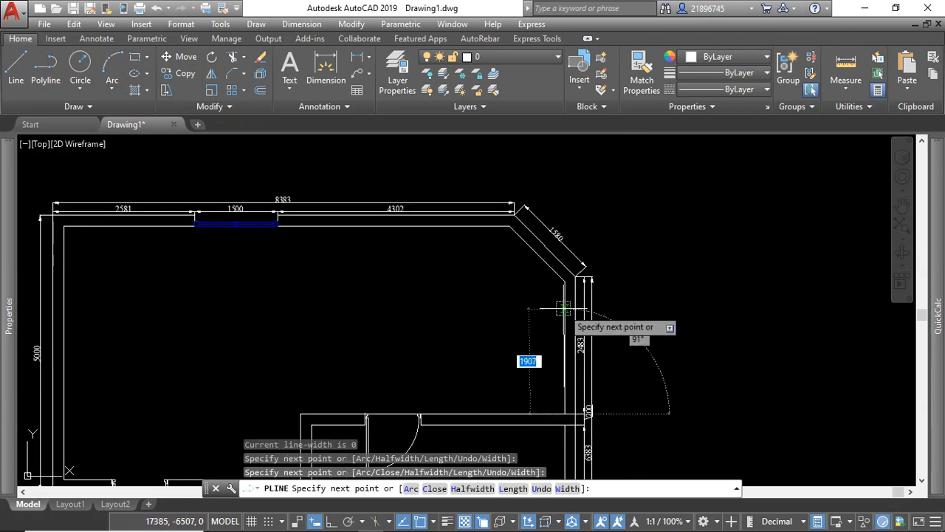
click(569, 237)
scroll(568, 238, down, 4)
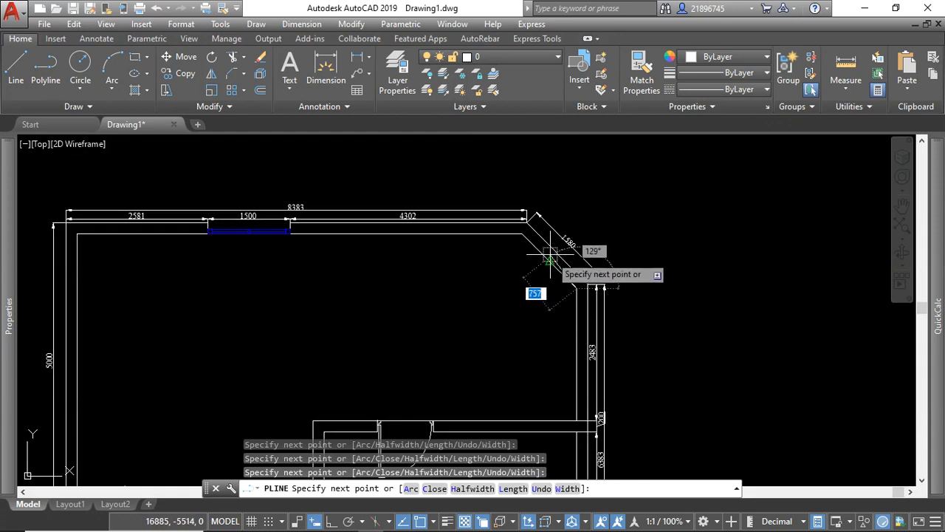
Continue the polyline along the inner lines of the upper, left and lower walls and close it at its start point.
click(77, 234)
scroll(167, 223, down, 4)
scroll(151, 268, up, 8)
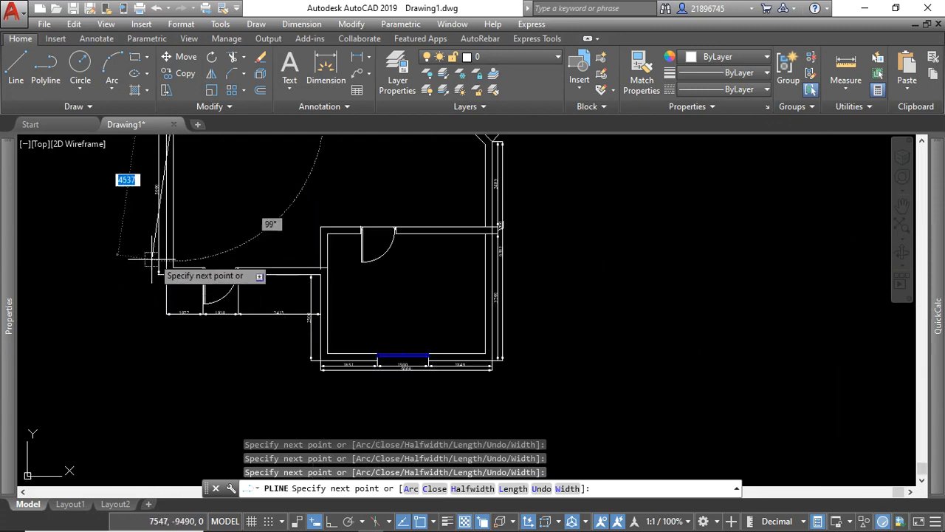
click(175, 298)
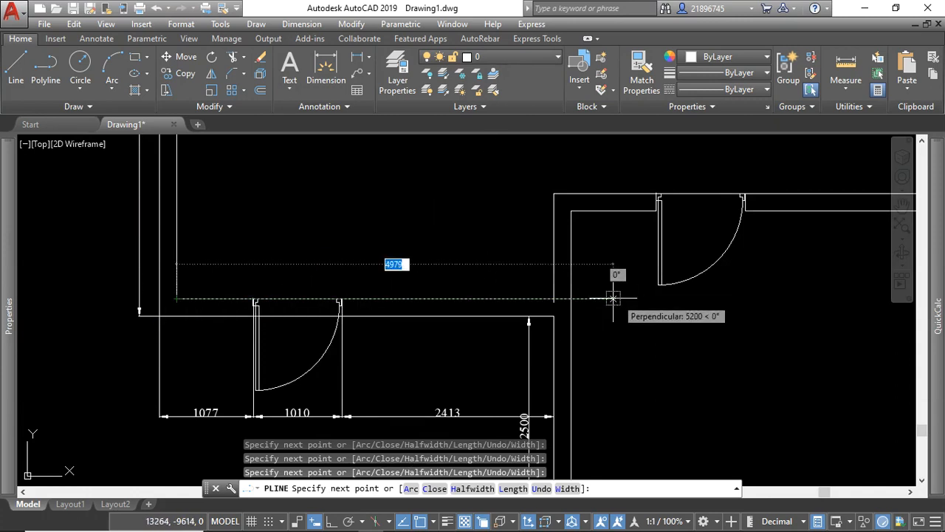
click(554, 298)
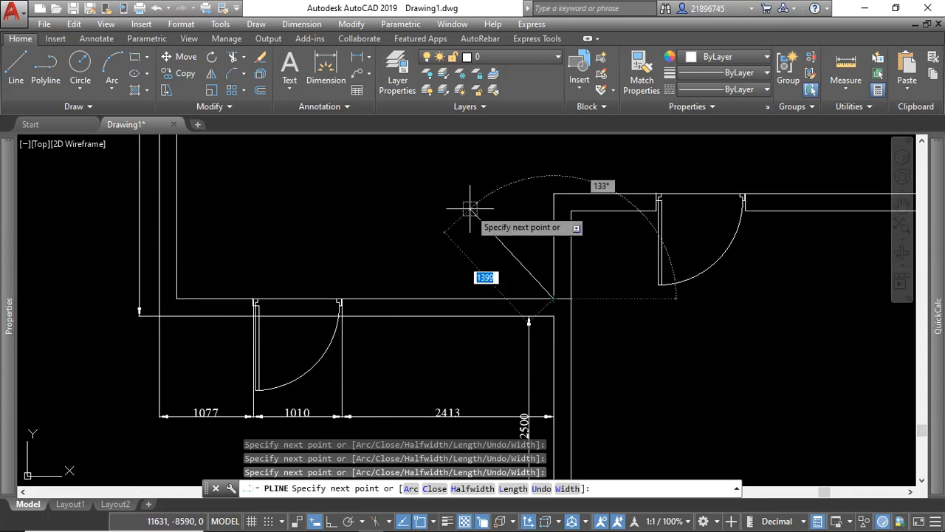
text(c)
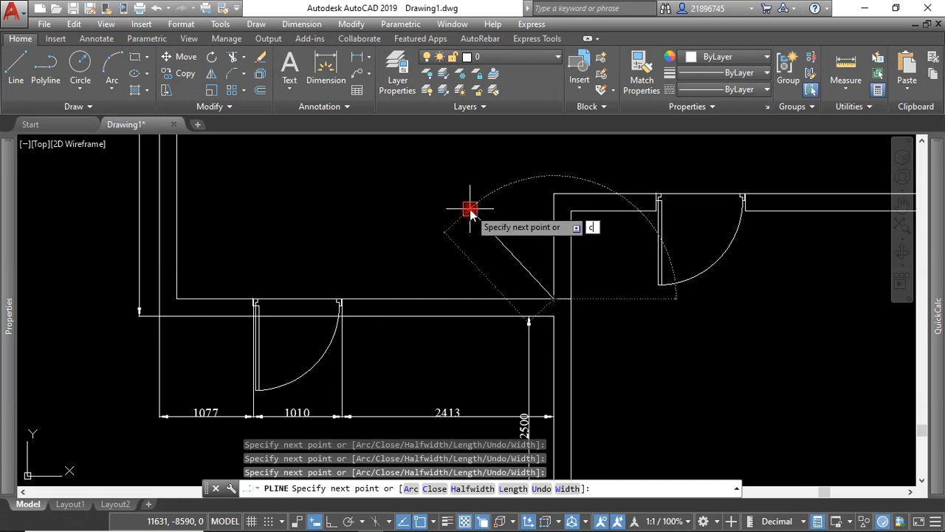
key(Return)
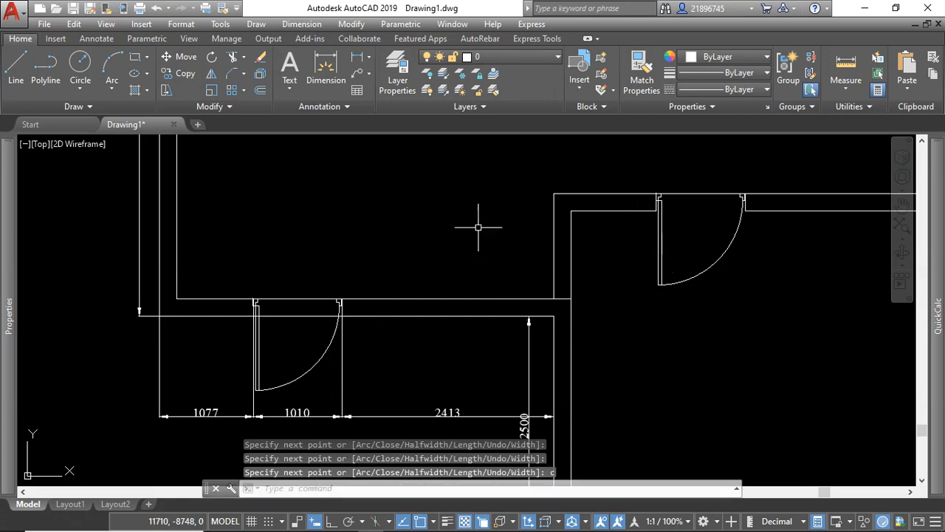
Select the new polyline to check its outline around the upper room, and clear the selection.
click(525, 296)
click(526, 272)
scroll(398, 270, down, 5)
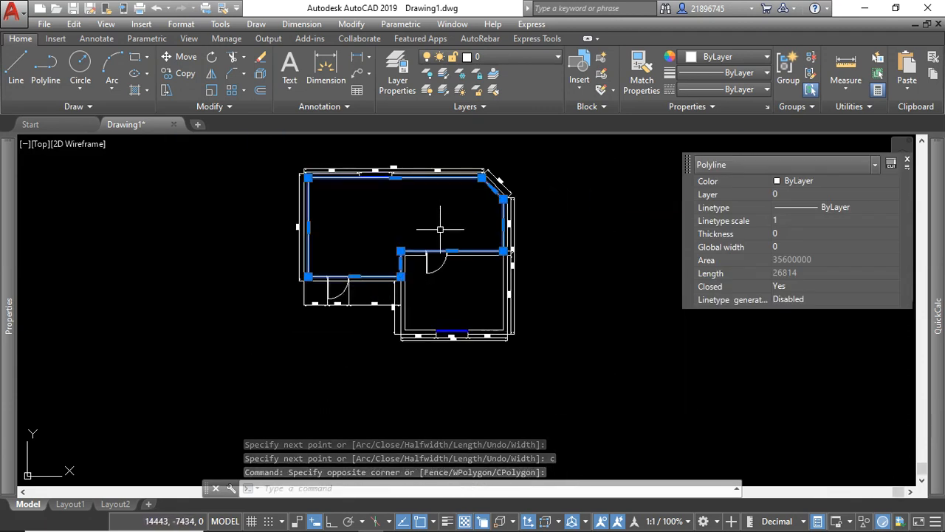
key(Escape)
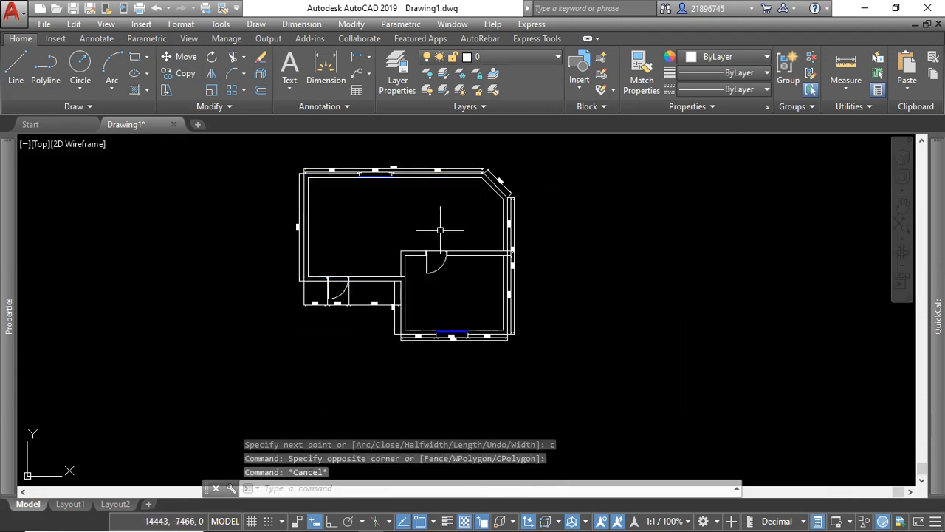
Hatch the large upper room with the ANGLE pattern by picking a point inside its closed outline.
click(135, 91)
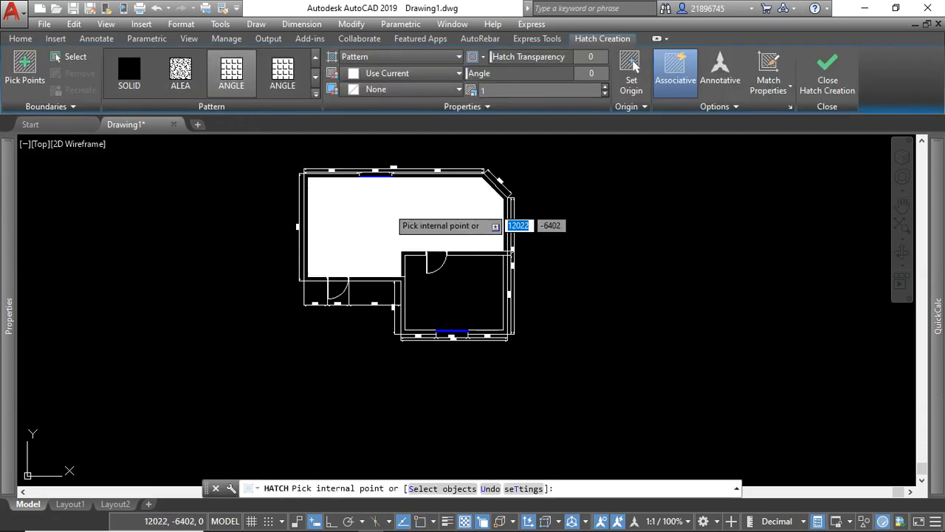
click(387, 207)
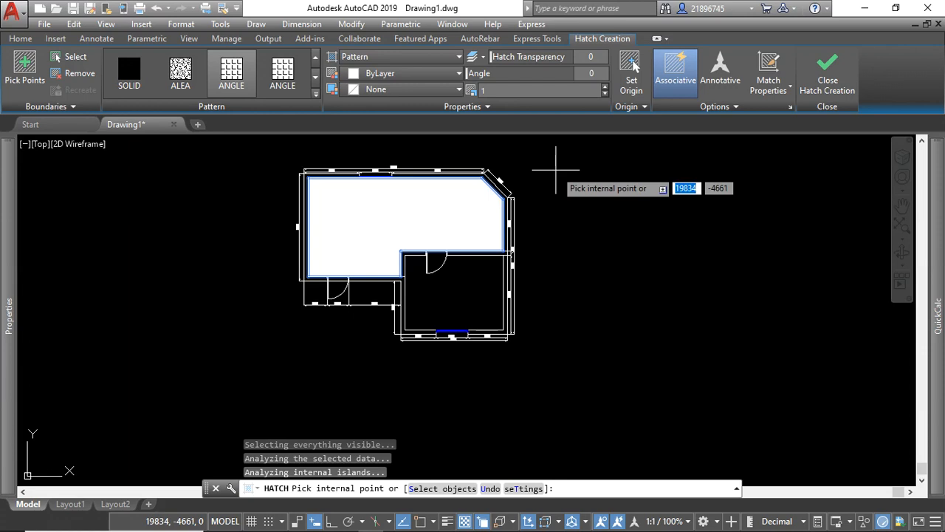
right_click(556, 171)
click(581, 179)
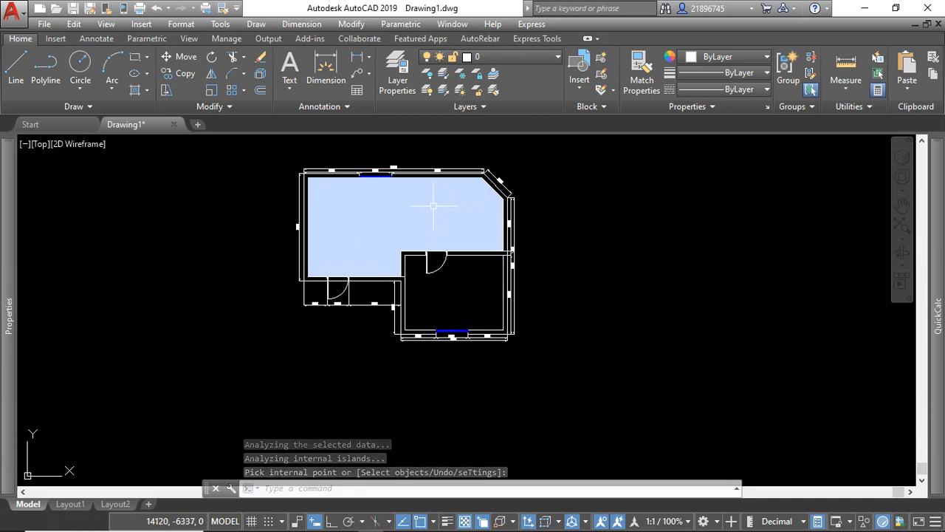
Select the upper room's floor hatch and set its pattern scale to 20.
click(434, 206)
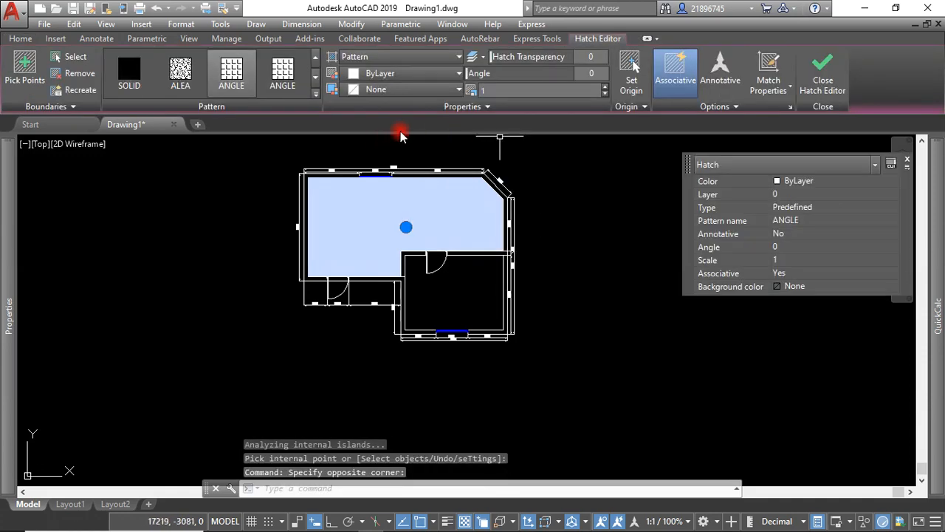
click(490, 89)
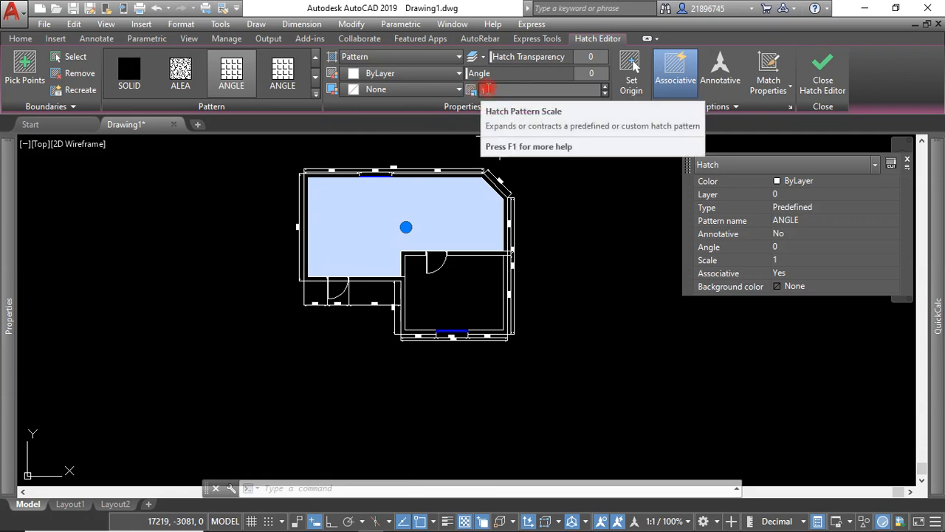
click(477, 87)
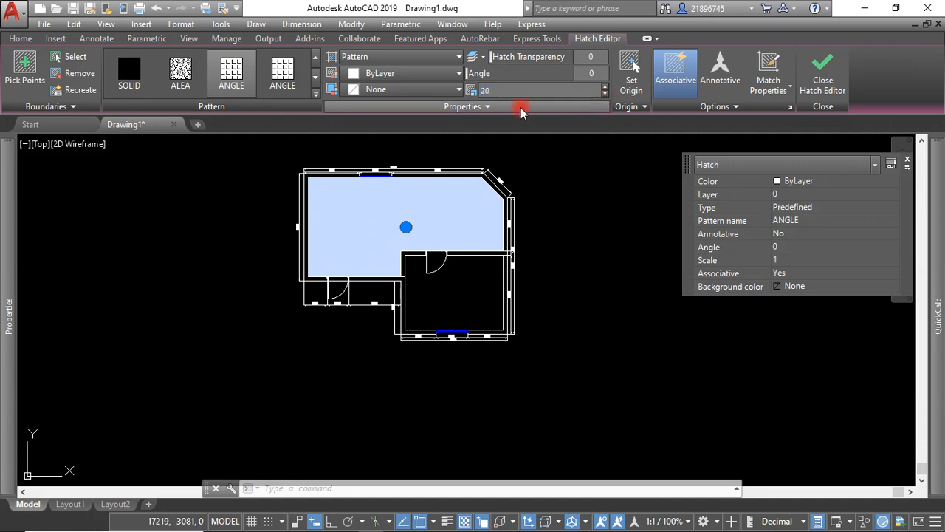
key(Return)
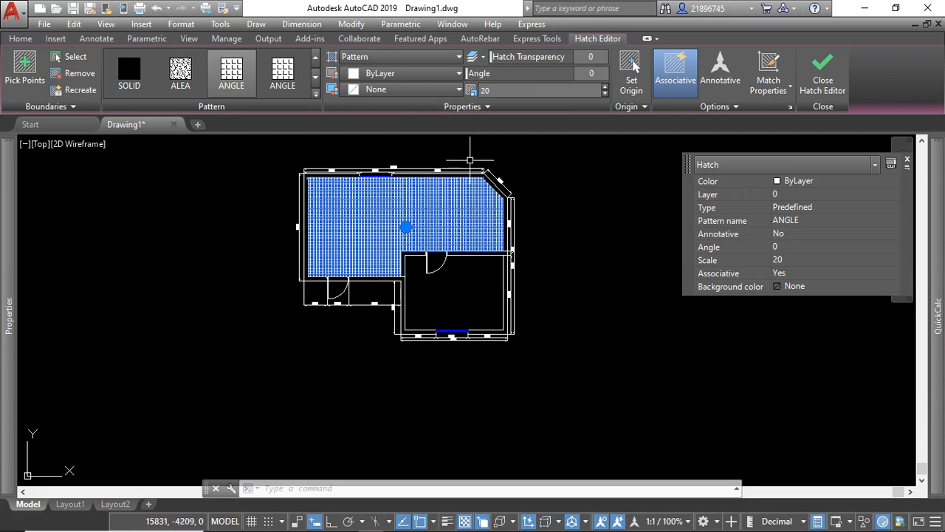
scroll(446, 184, up, 4)
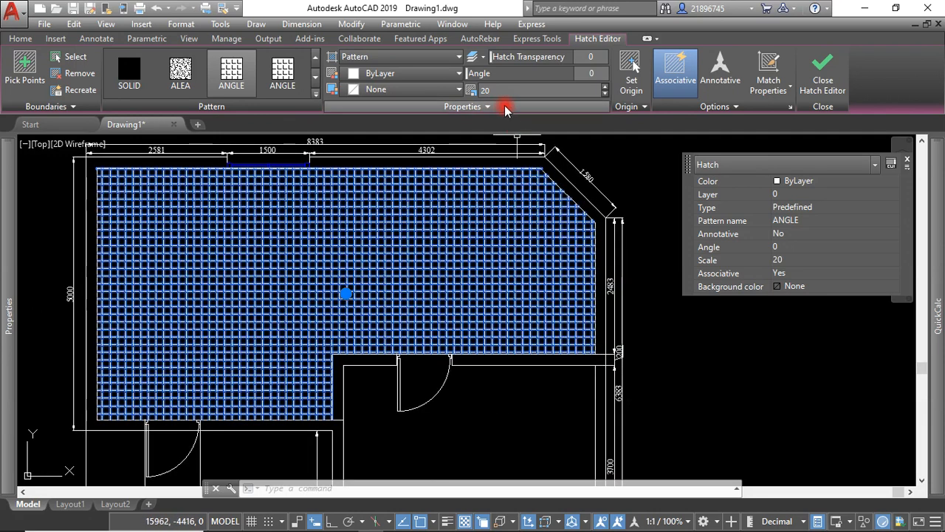
Increase the selected floor hatch's pattern scale to 100.
double_click(485, 90)
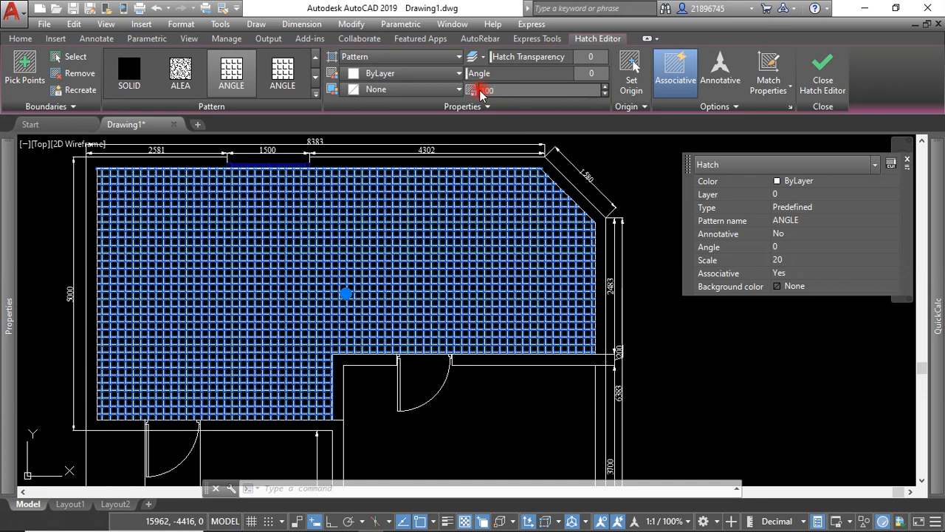
text(100)
key(Return)
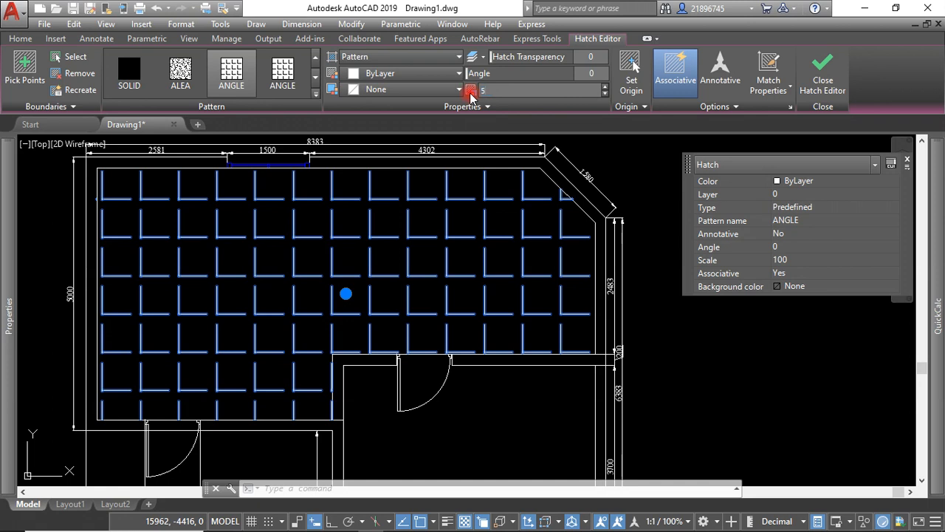
Set the floor hatch's pattern scale to 50 and clear the selection.
click(648, 189)
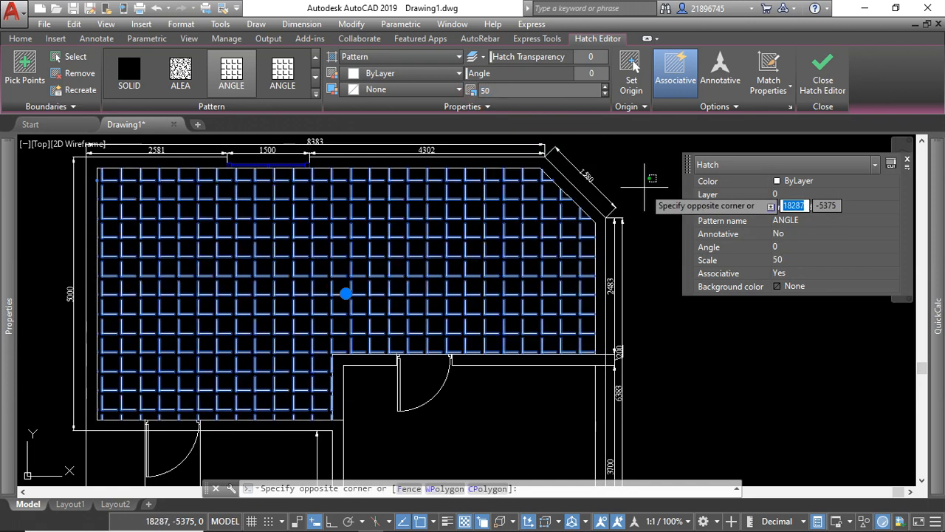
key(Escape)
scroll(447, 232, down, 4)
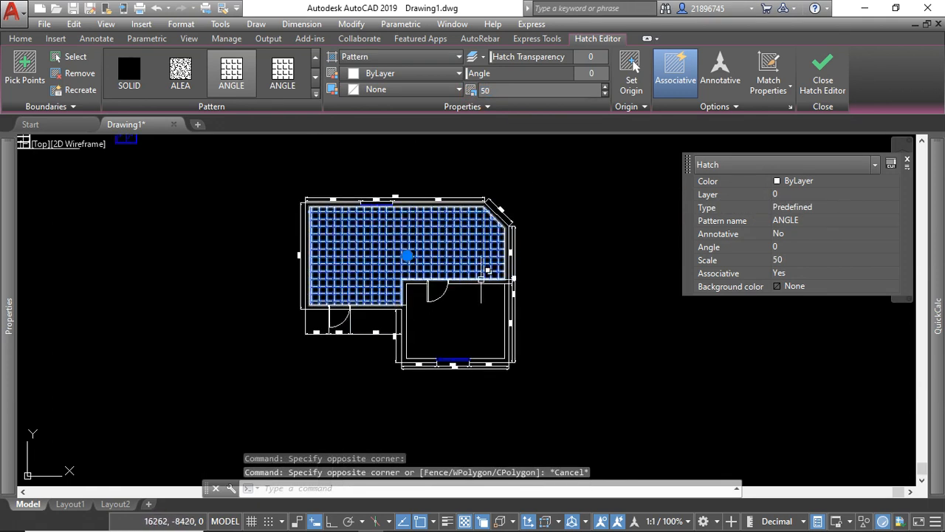
key(Escape)
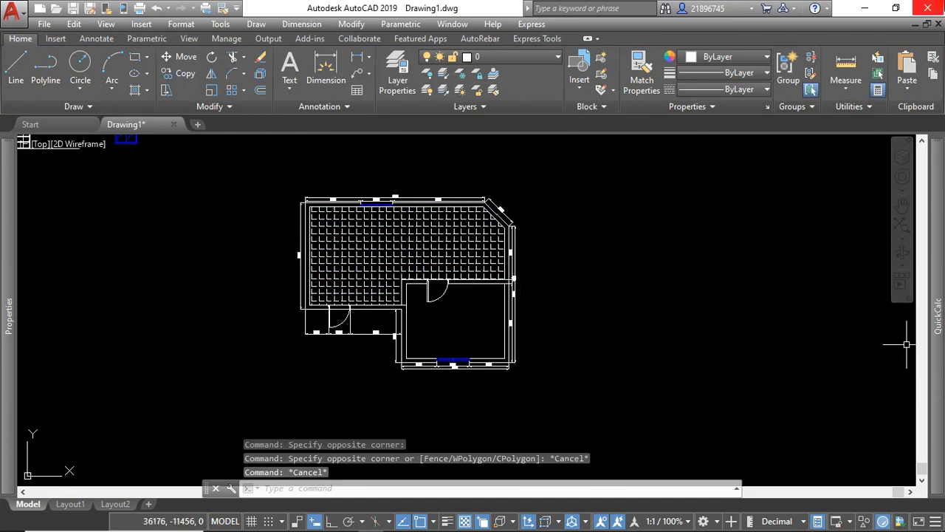
Examine the whole floor plan and its details, including the hatched upper room, chamfered corner, dimensions, doors and windows.
scroll(408, 287, up, 4)
scroll(408, 288, down, 4)
click(612, 243)
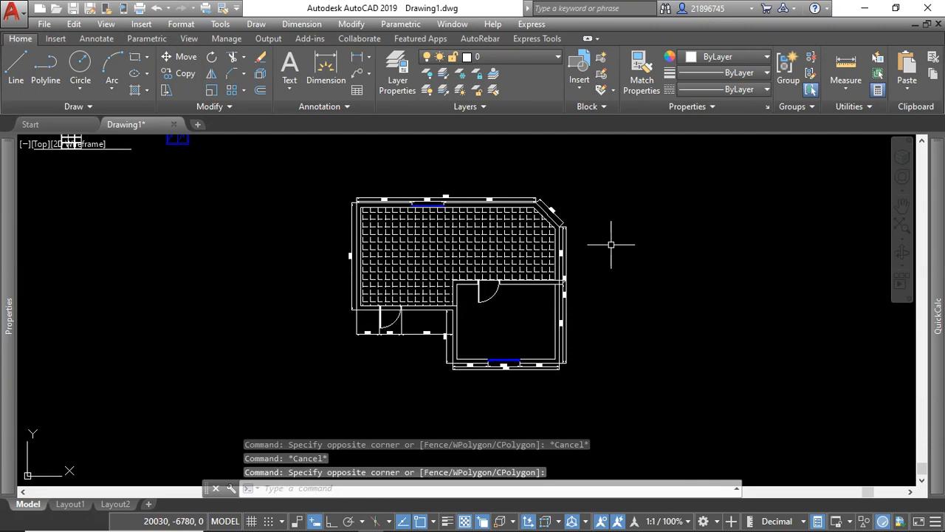
scroll(491, 324, up, 2)
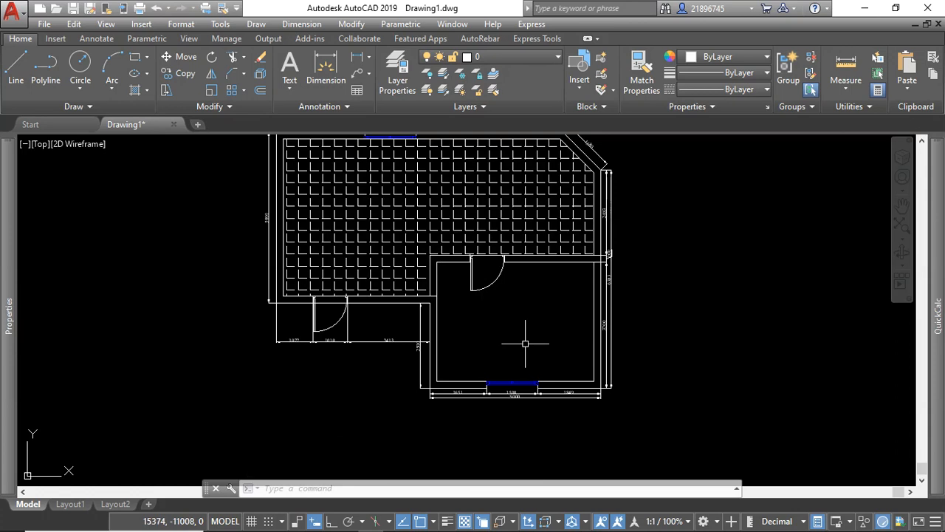
click(671, 247)
scroll(608, 249, down, 4)
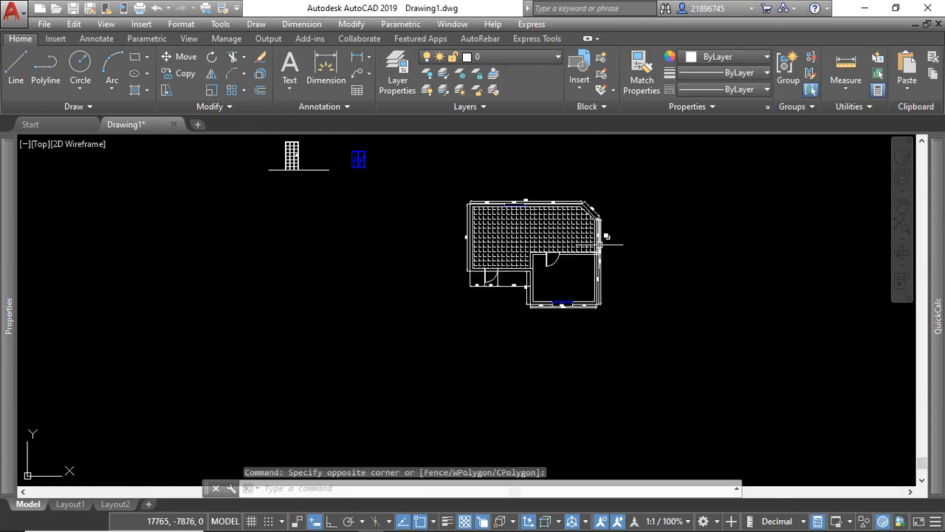
scroll(635, 205, up, 4)
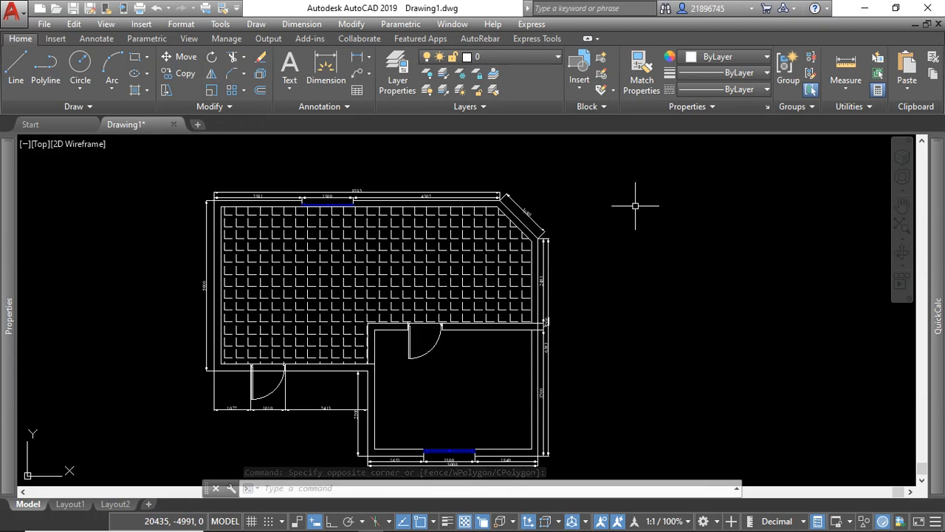
scroll(614, 233, down, 4)
click(622, 201)
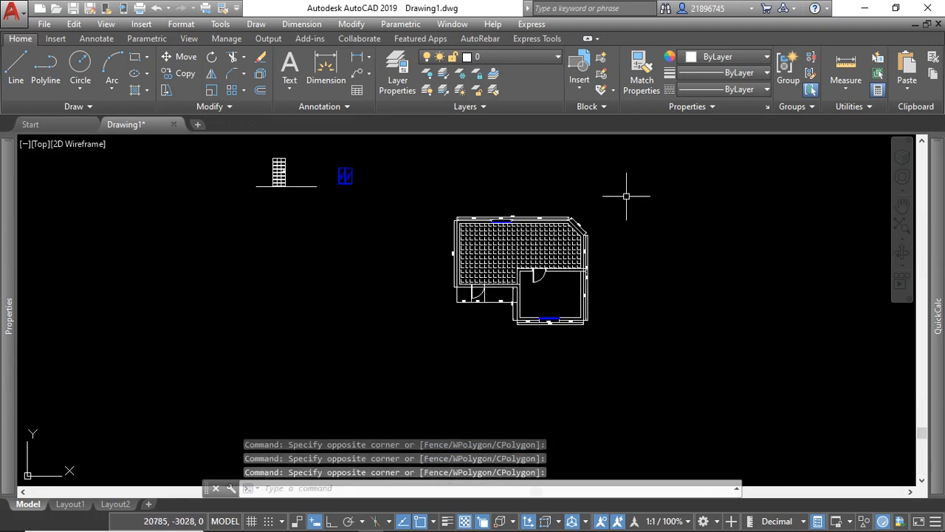
scroll(598, 227, up, 2)
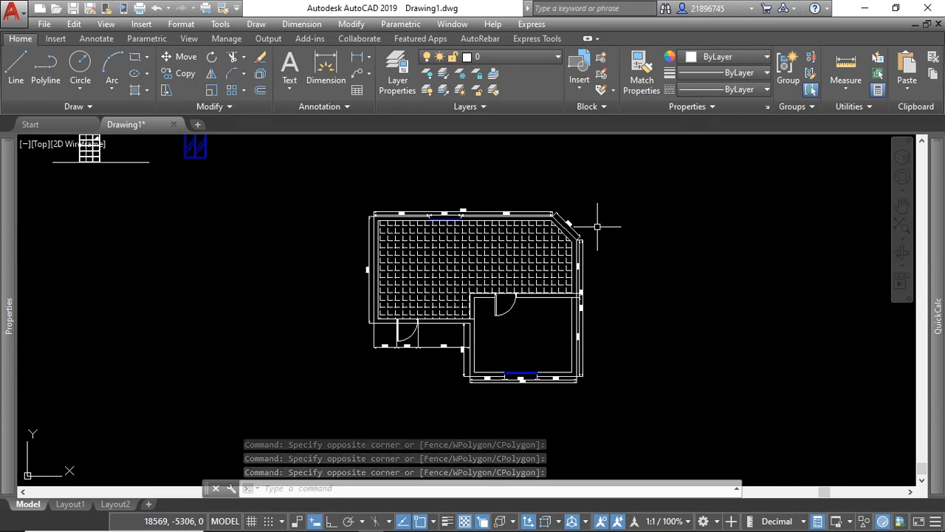
click(619, 201)
click(611, 210)
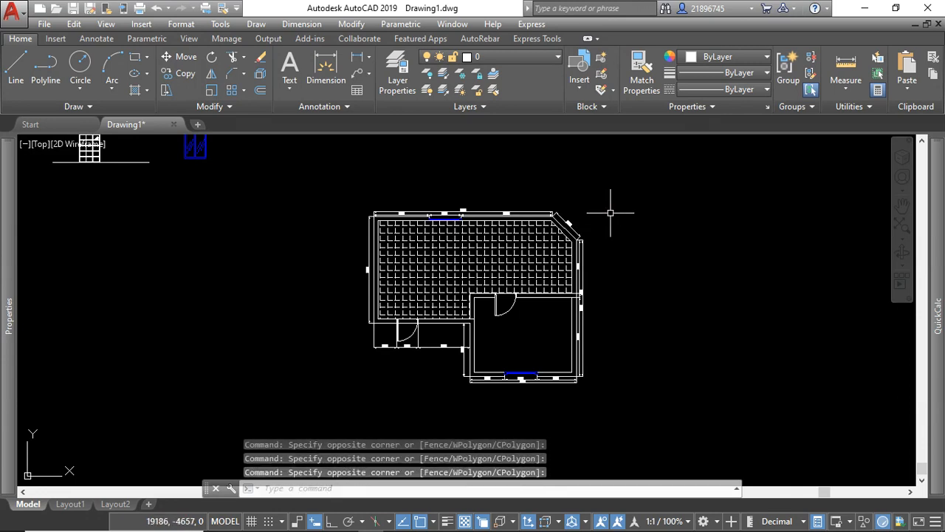
scroll(500, 210, up, 5)
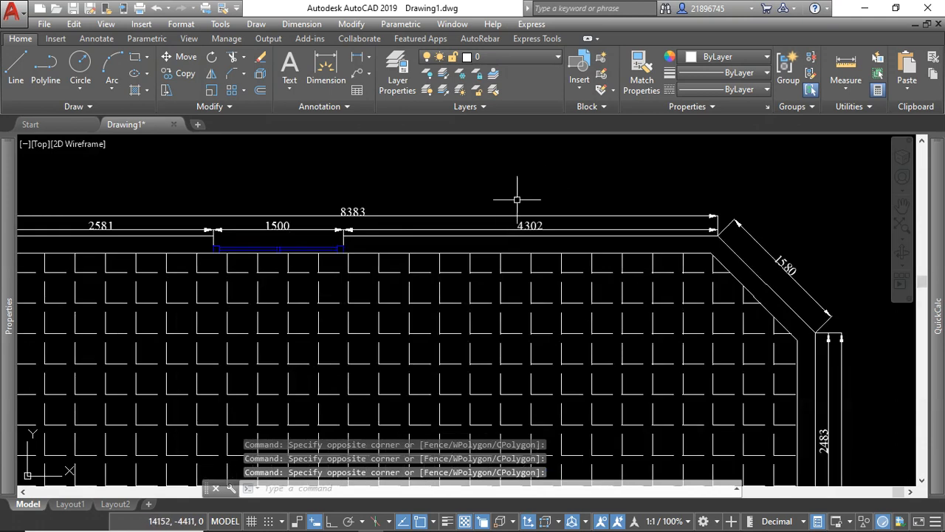
scroll(512, 201, down, 5)
scroll(578, 271, down, 2)
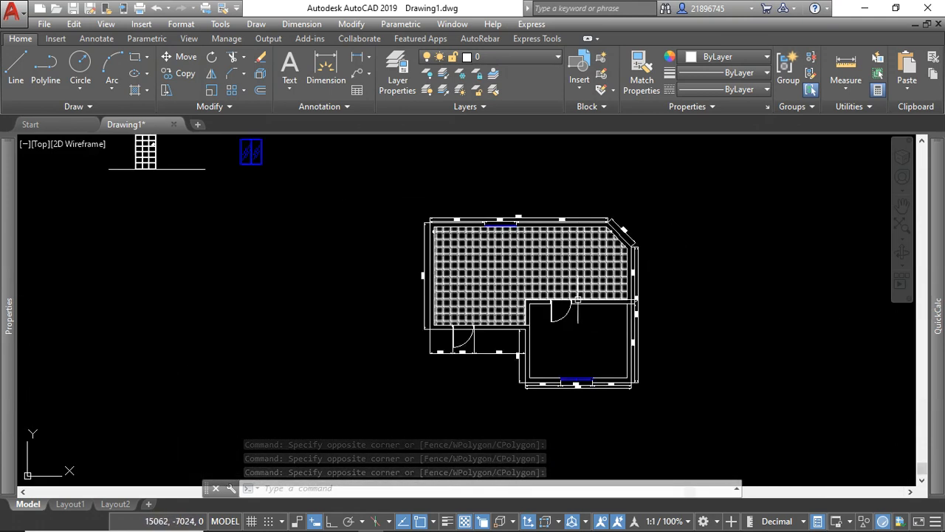
scroll(572, 332, up, 4)
scroll(610, 319, down, 4)
click(612, 321)
click(606, 317)
click(518, 185)
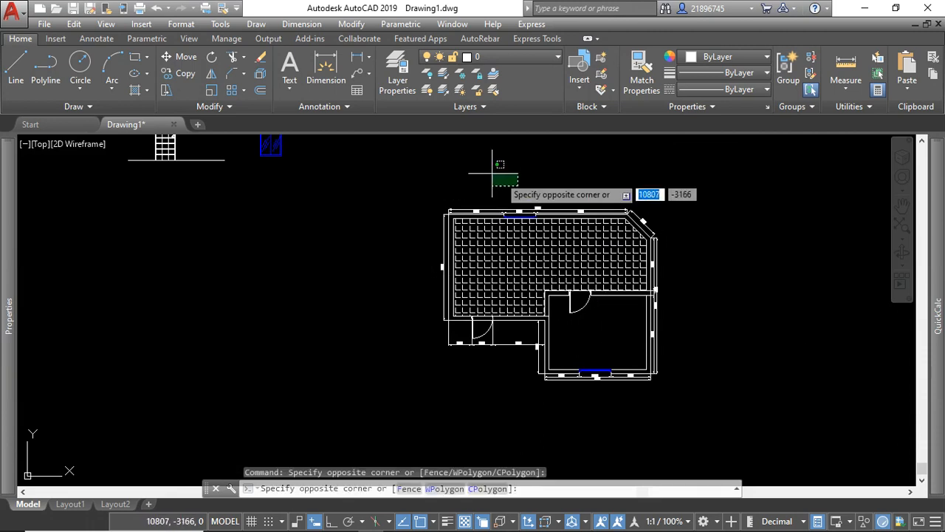
click(492, 175)
scroll(661, 251, up, 2)
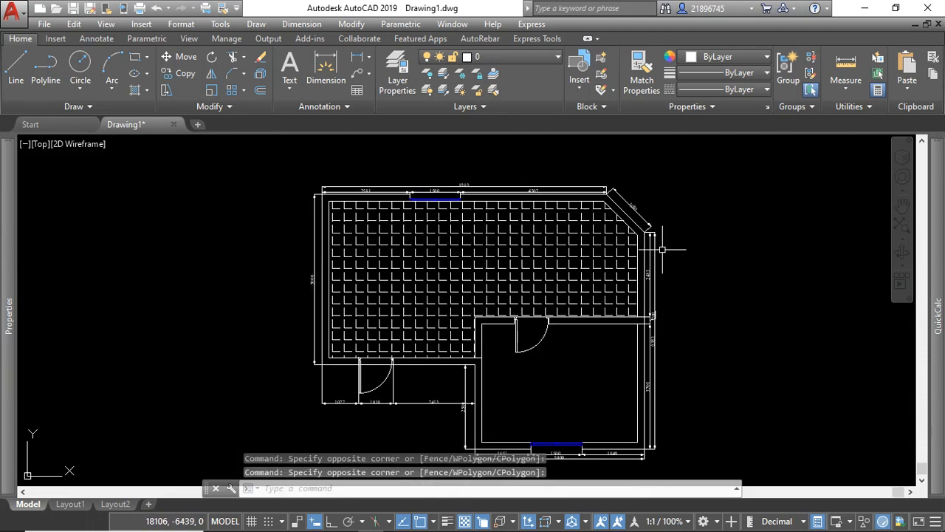
click(719, 261)
click(703, 241)
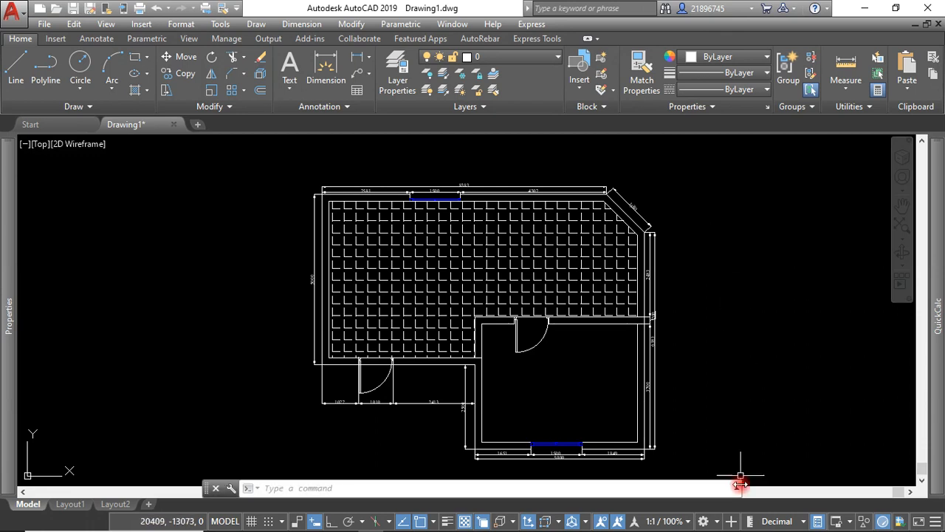
mouse_move(724, 524)
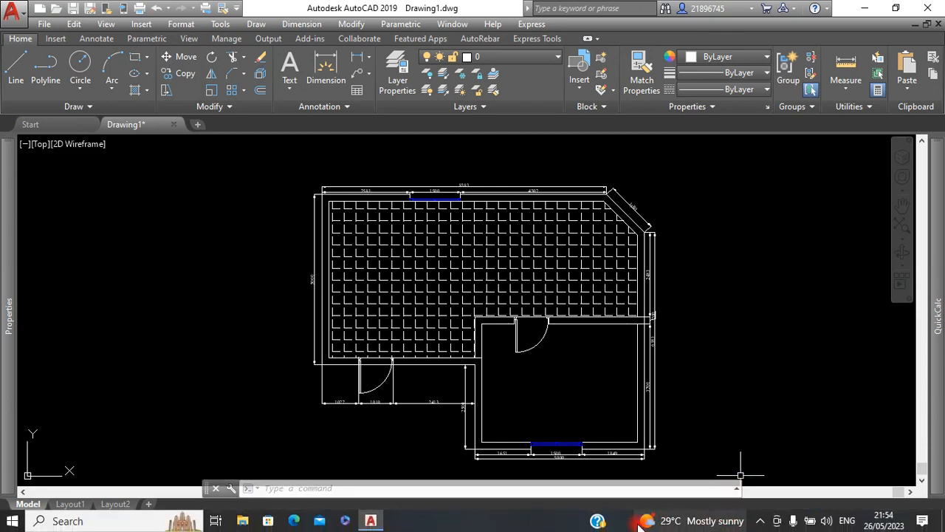
click(760, 521)
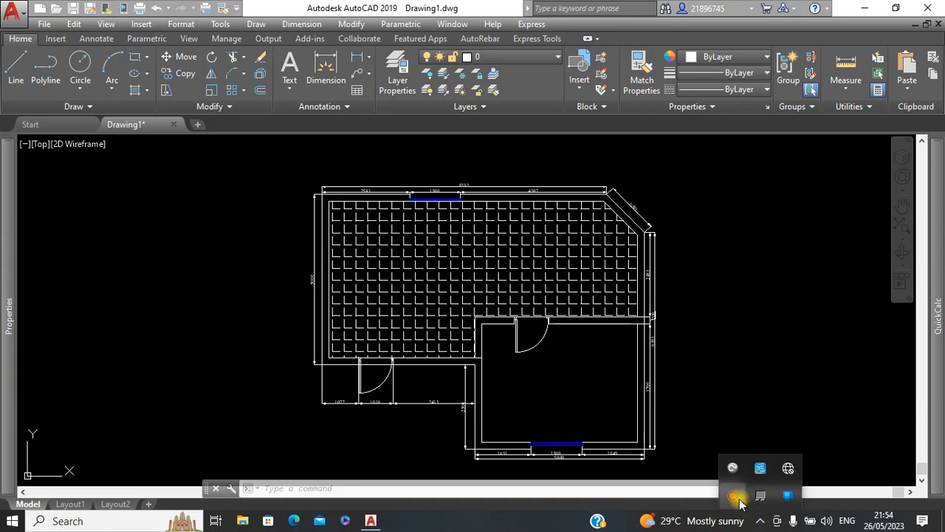